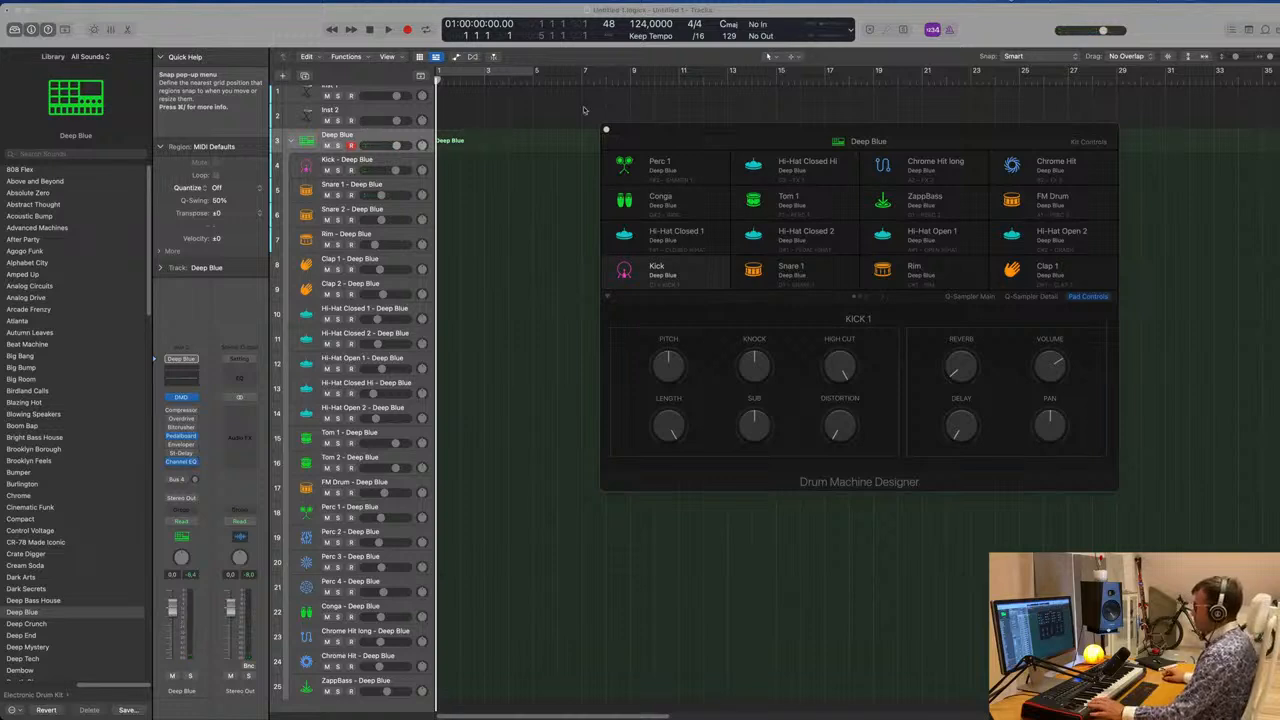
Step: Record a one-bar kick and snare pattern on the Deep Blue track from bar 1 and open its region in the Piano Roll
{"action": "key", "text": "space"}
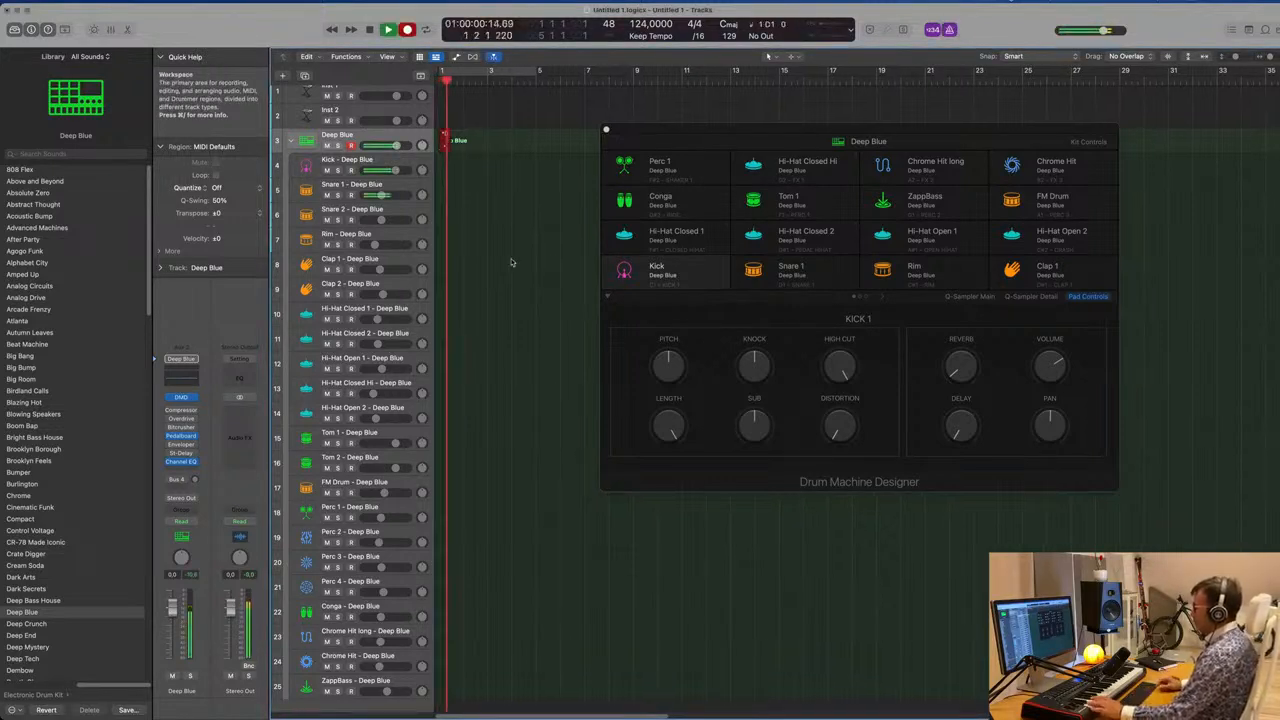
{"action": "key", "text": "space"}
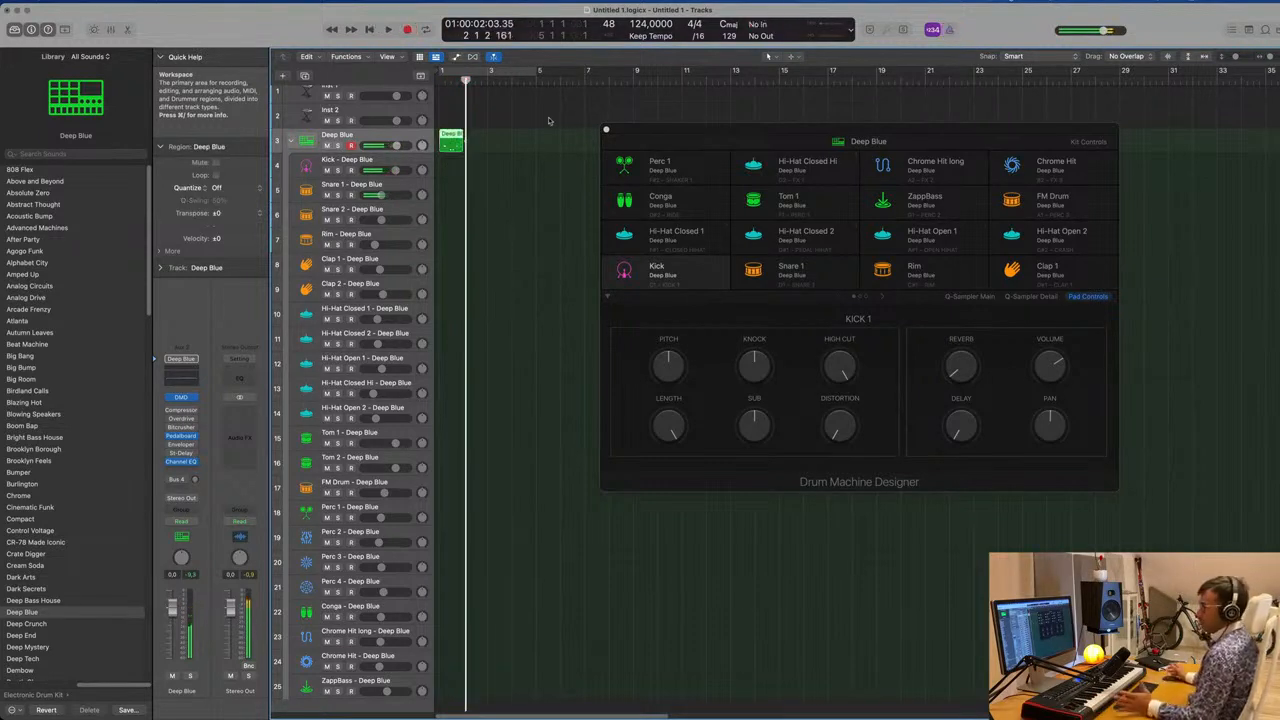
{"action": "double_click", "coordinate": [455, 139]}
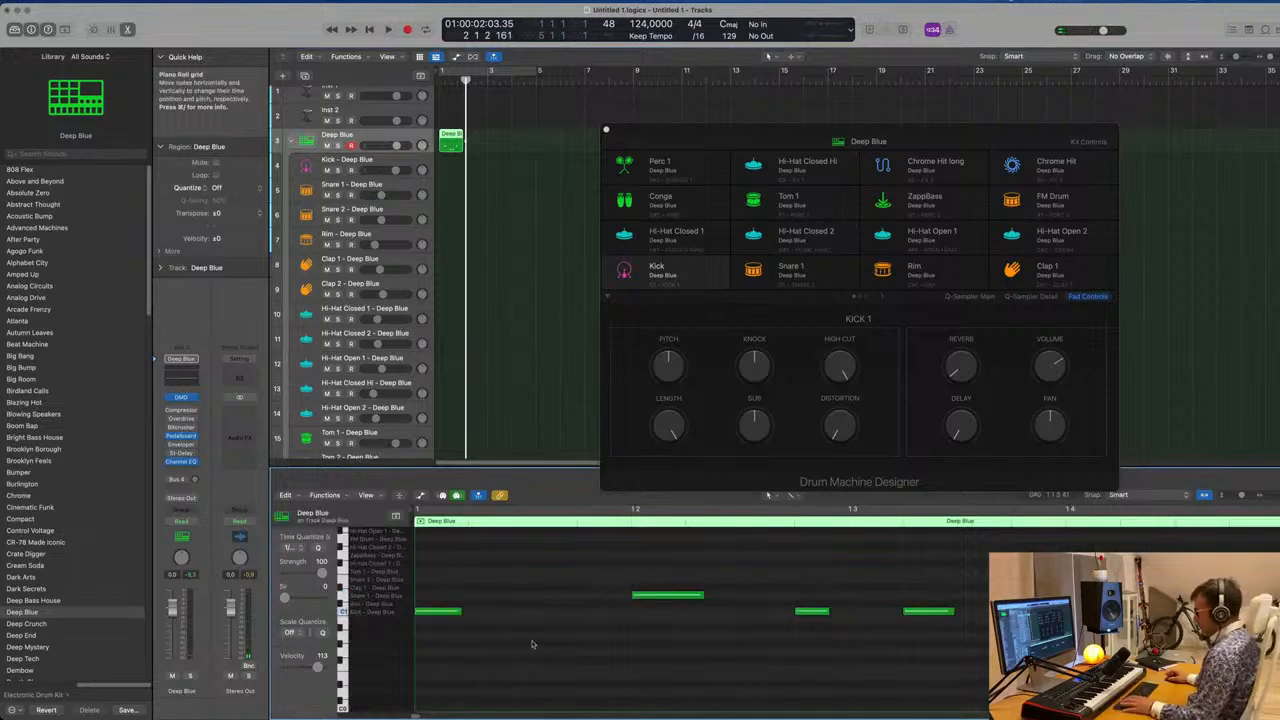
Step: While looping bars 1 to 5, move the second snare note to beat 4 and the last two kick notes later, starting on beat 3
{"action": "key", "text": "space"}
{"action": "left_click", "coordinate": [470, 75]}
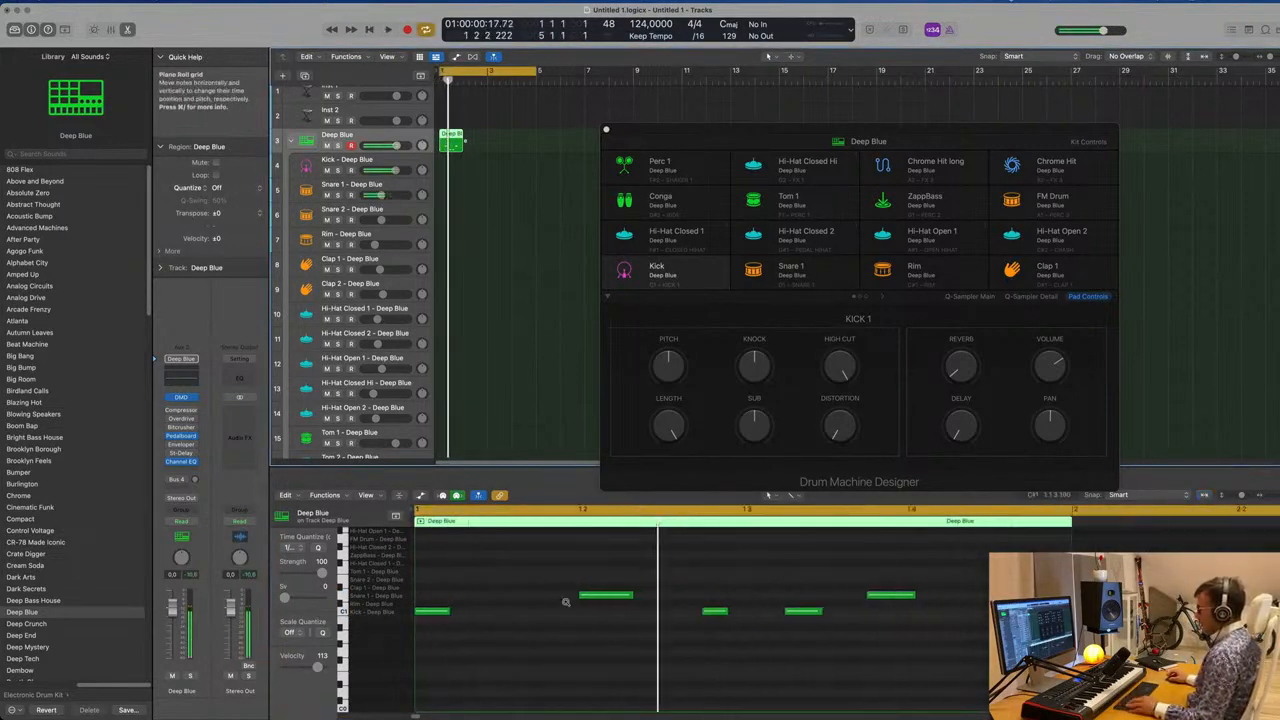
{"action": "scroll", "coordinate": [521, 601], "scroll_direction": "down", "scroll_amount": 2}
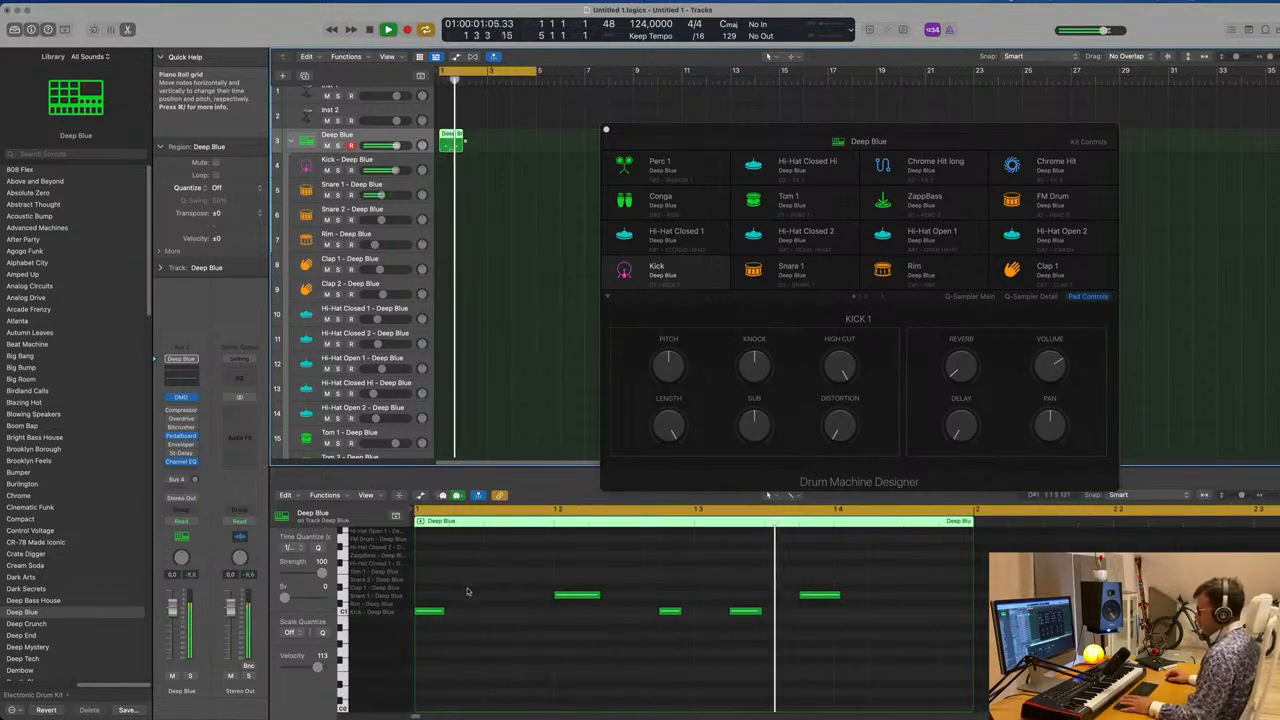
{"action": "left_click_drag", "start_coordinate": [821, 600], "coordinate": [854, 599]}
{"action": "left_click_drag", "start_coordinate": [656, 602], "coordinate": [752, 621]}
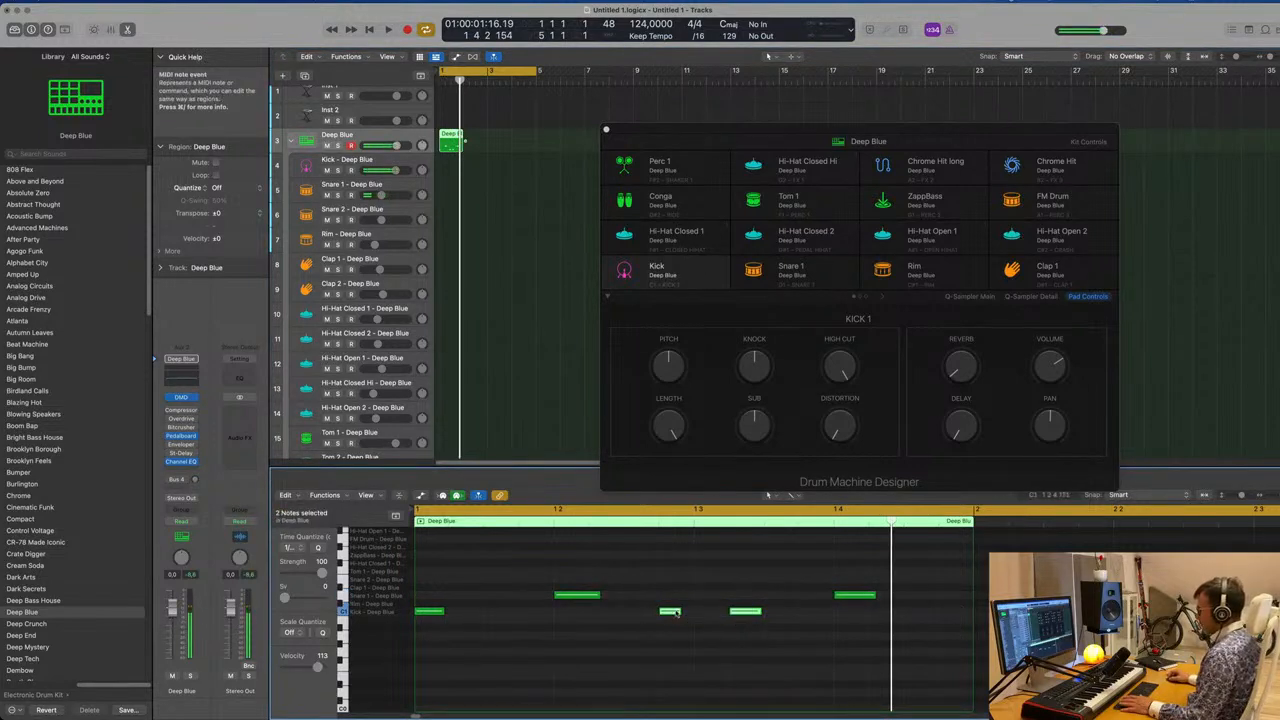
{"action": "left_click_drag", "start_coordinate": [672, 613], "coordinate": [705, 612]}
{"action": "key", "text": "space"}
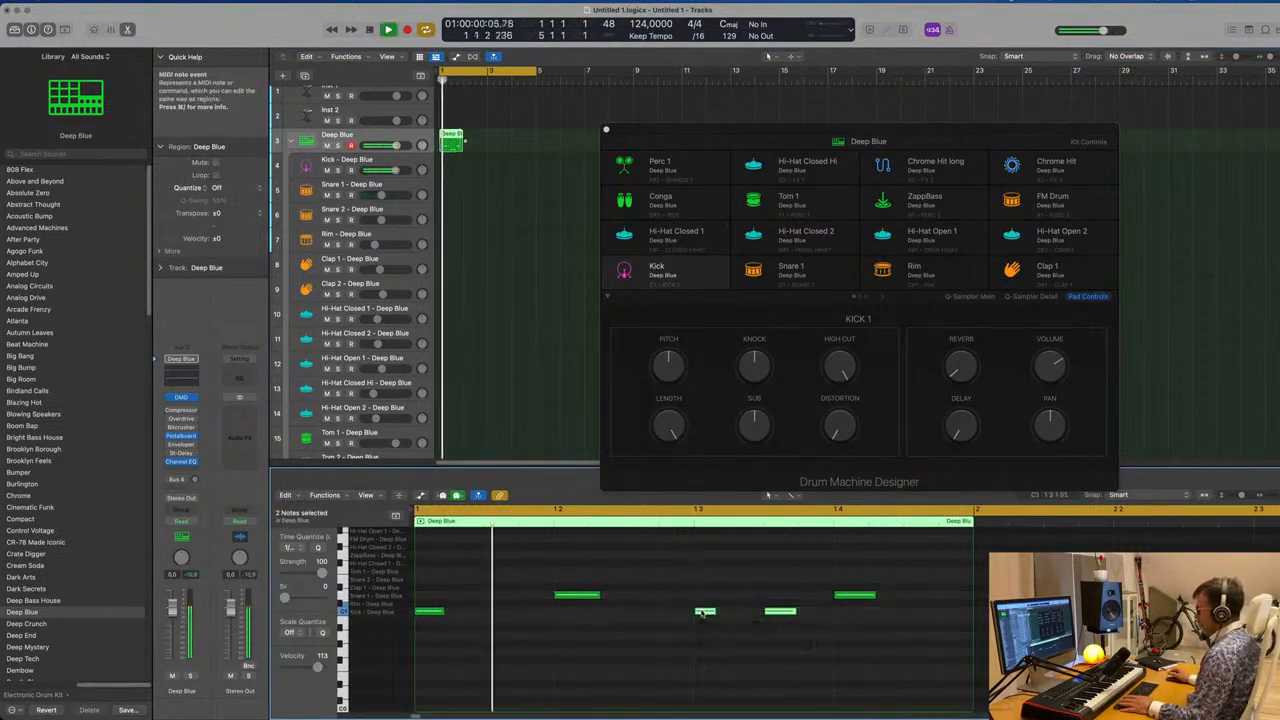
{"action": "key", "text": "space"}
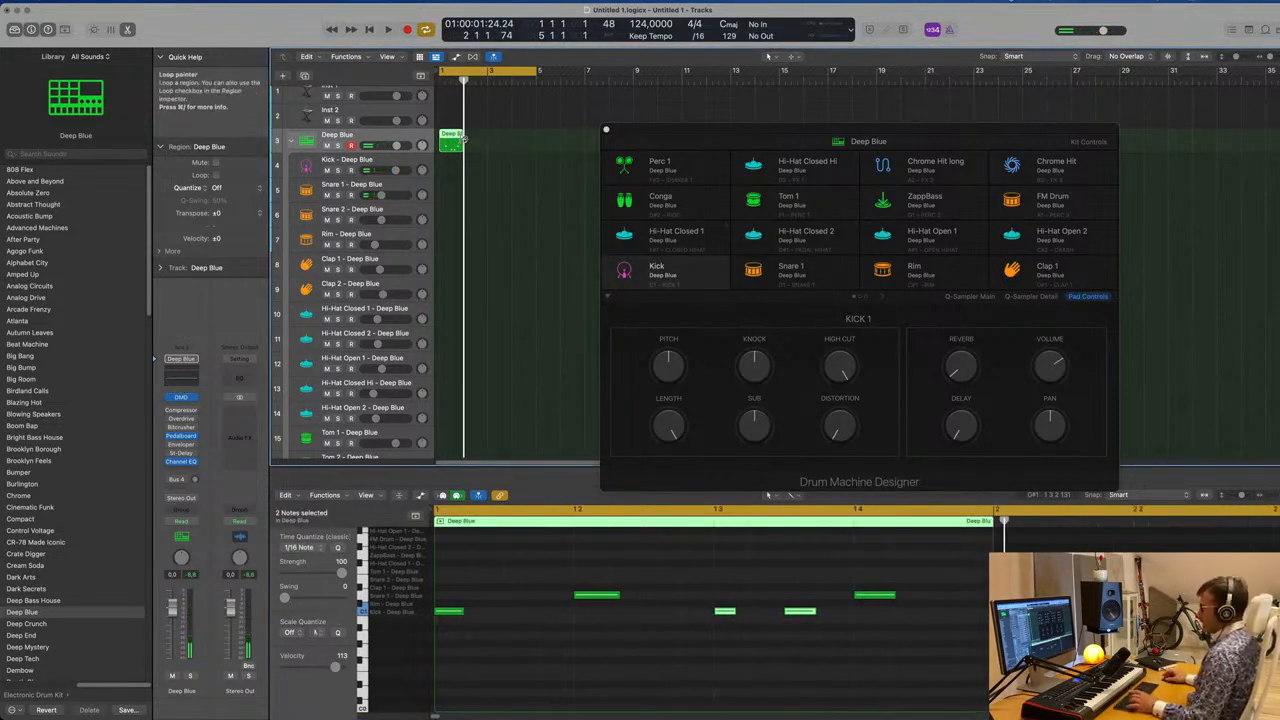
Step: Copy the Deep Blue region onto the Kick track and delete the snare notes from the copy
{"action": "mouse_move", "coordinate": [452, 146]}
{"action": "left_mouse_down"}
{"action": "mouse_move", "coordinate": [451, 171]}
{"action": "mouse_move", "coordinate": [449, 138]}
{"action": "left_mouse_up"}
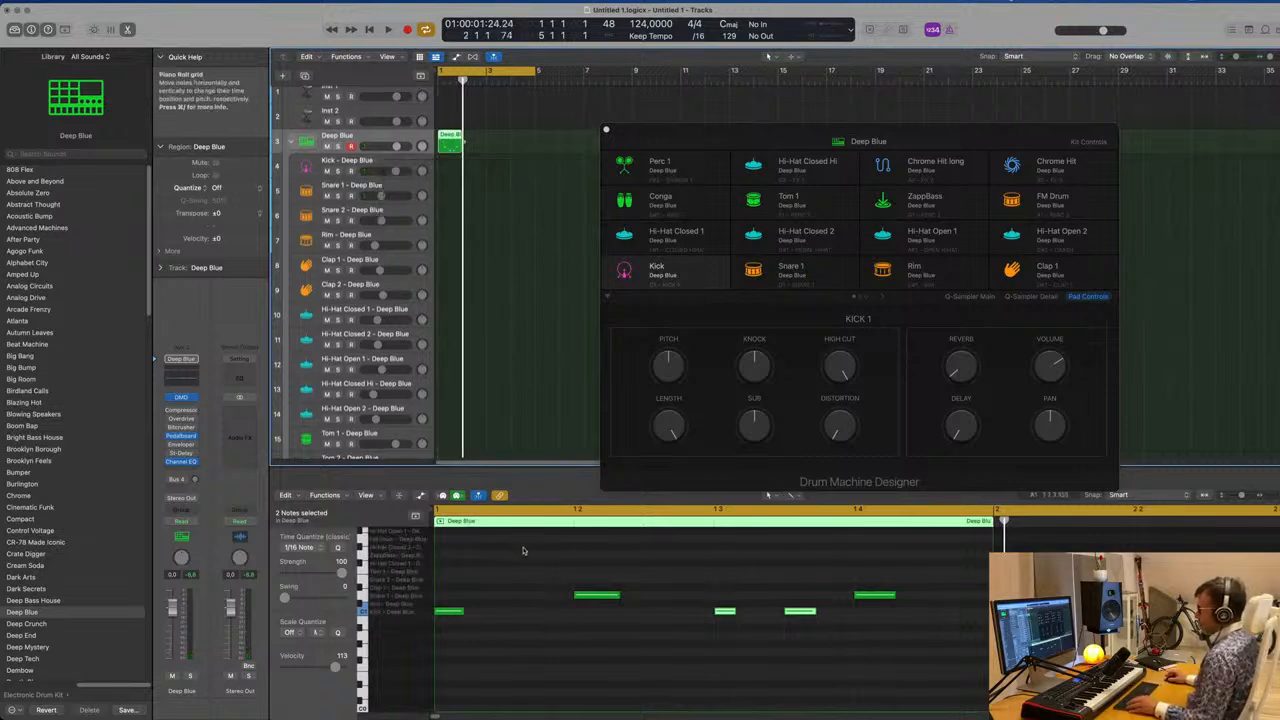
{"action": "left_click_drag", "start_coordinate": [521, 560], "coordinate": [911, 607]}
{"action": "key", "text": "Delete"}
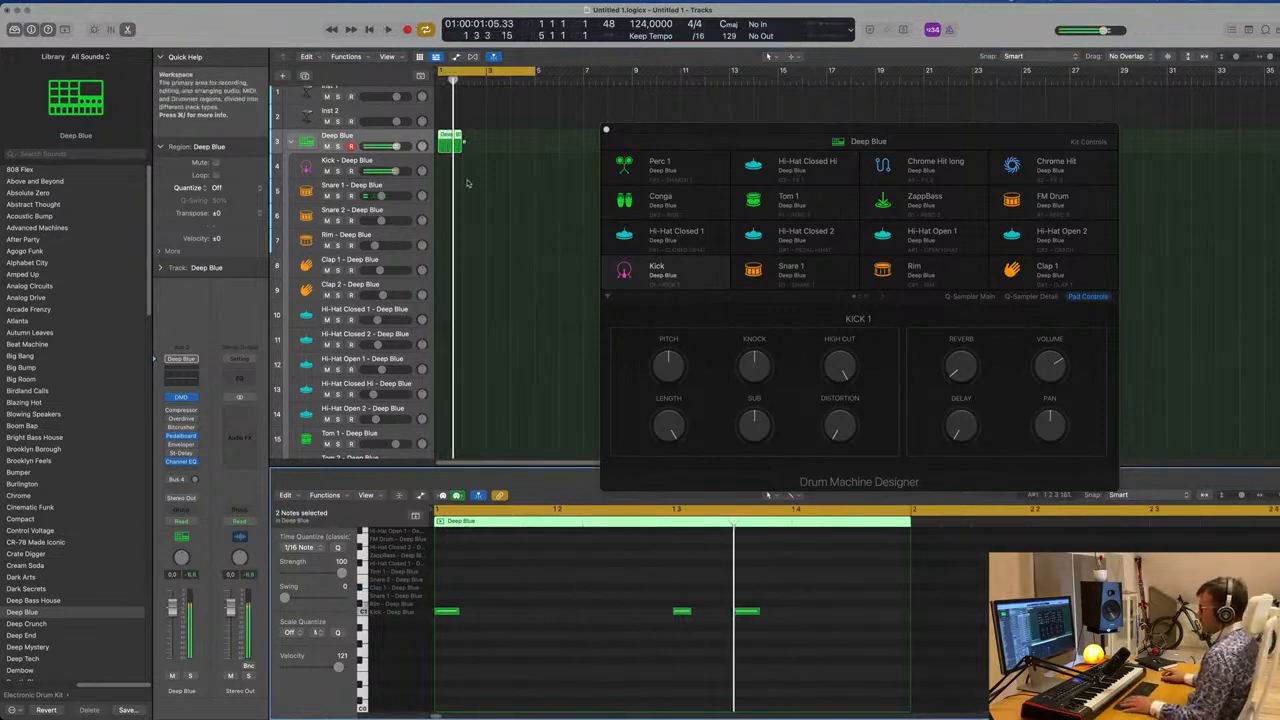
{"action": "left_click_drag", "start_coordinate": [447, 138], "coordinate": [448, 163]}
{"action": "left_click_drag", "start_coordinate": [530, 573], "coordinate": [858, 604]}
{"action": "key", "text": "Delete"}
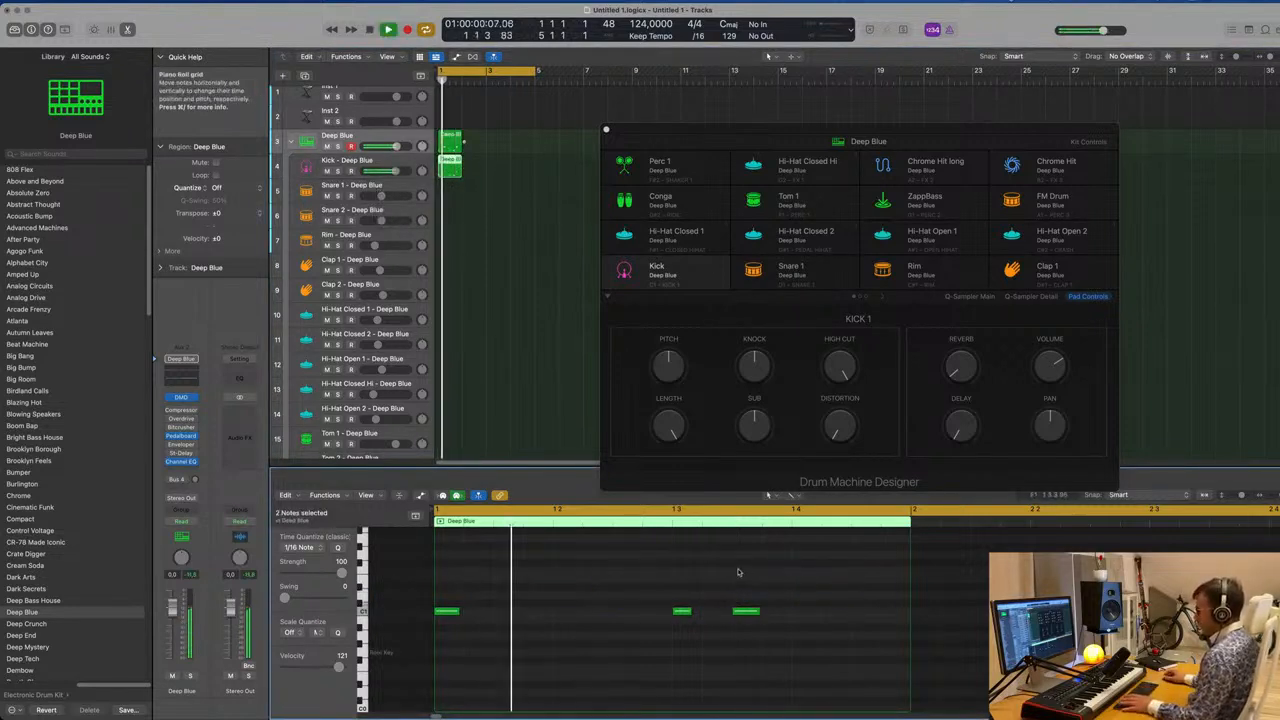
Step: Select the three notes in the Kick region and transpose them down to E0 while listening to the loop
{"action": "left_click_drag", "start_coordinate": [627, 642], "coordinate": [444, 637]}
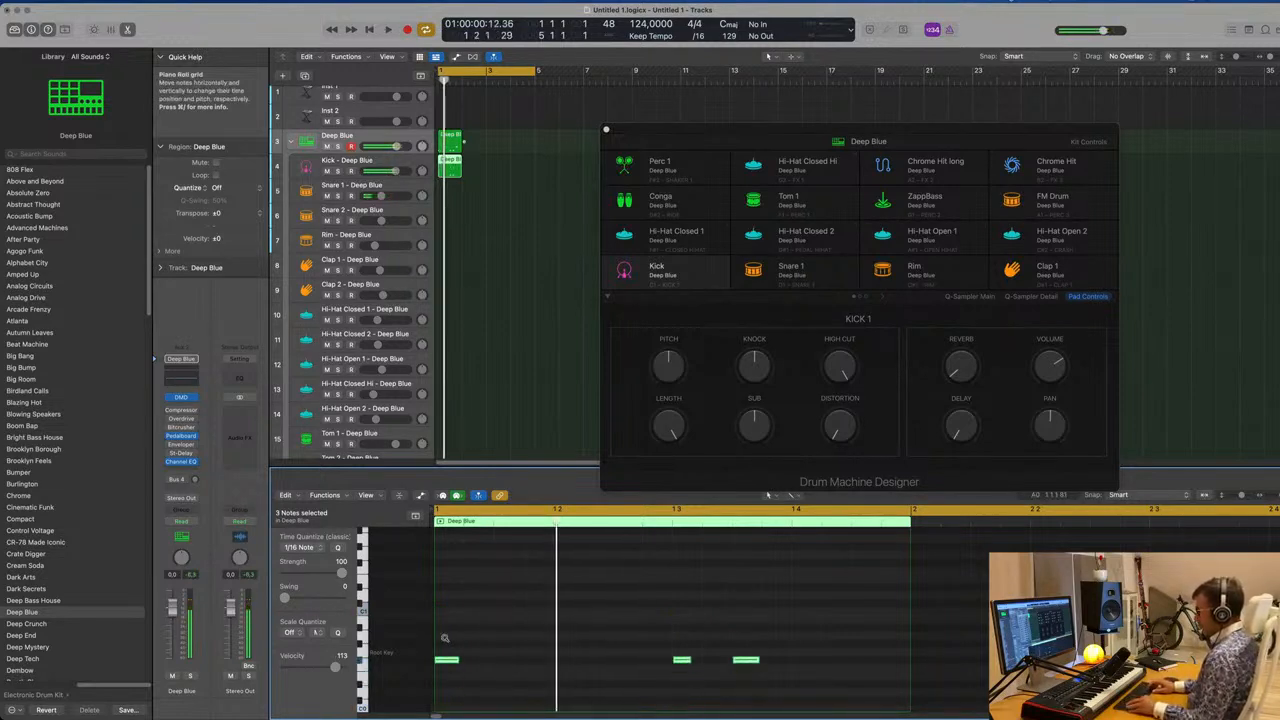
{"action": "key", "text": "space"}
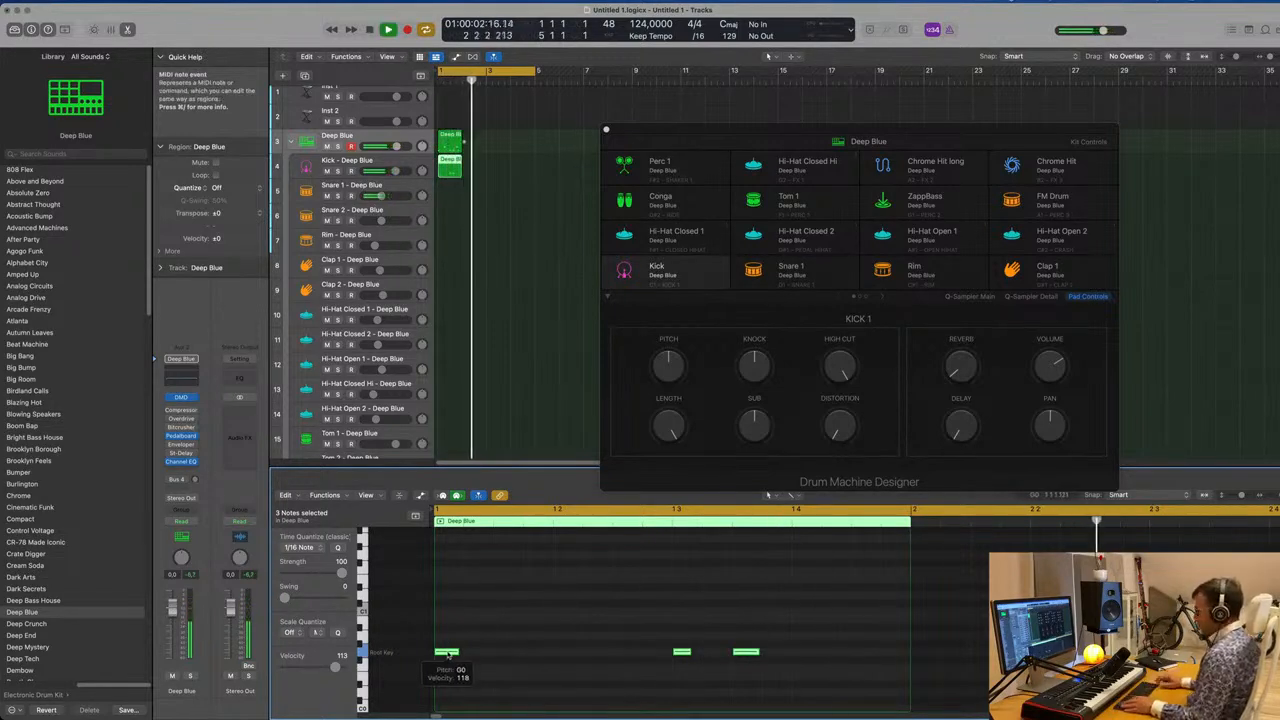
{"action": "key", "text": "alt+Up"}
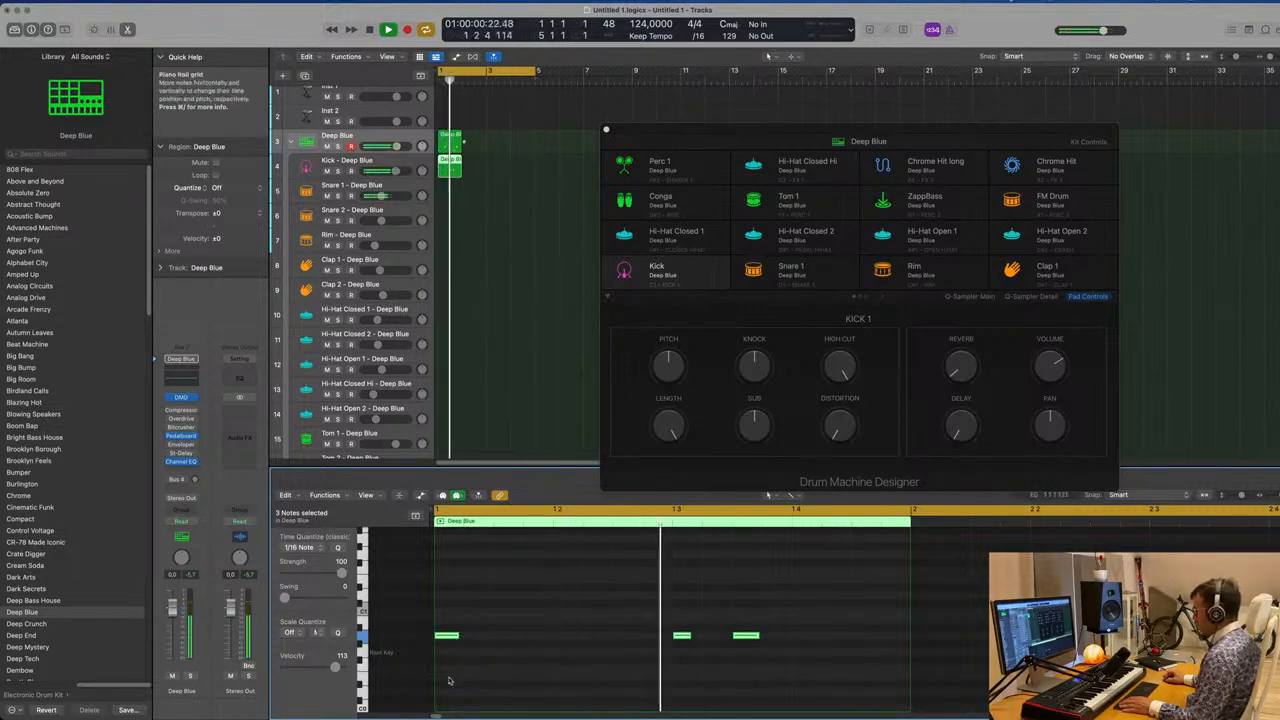
{"action": "key", "text": "alt+Down"}
{"action": "key", "text": "alt+Down"}
{"action": "key", "text": "alt+Down"}
{"action": "key", "text": "alt+Down"}
{"action": "key", "text": "alt+Down"}
{"action": "key", "text": "alt+Down"}
{"action": "key", "text": "alt+Down"}
{"action": "key", "text": "alt+Down"}
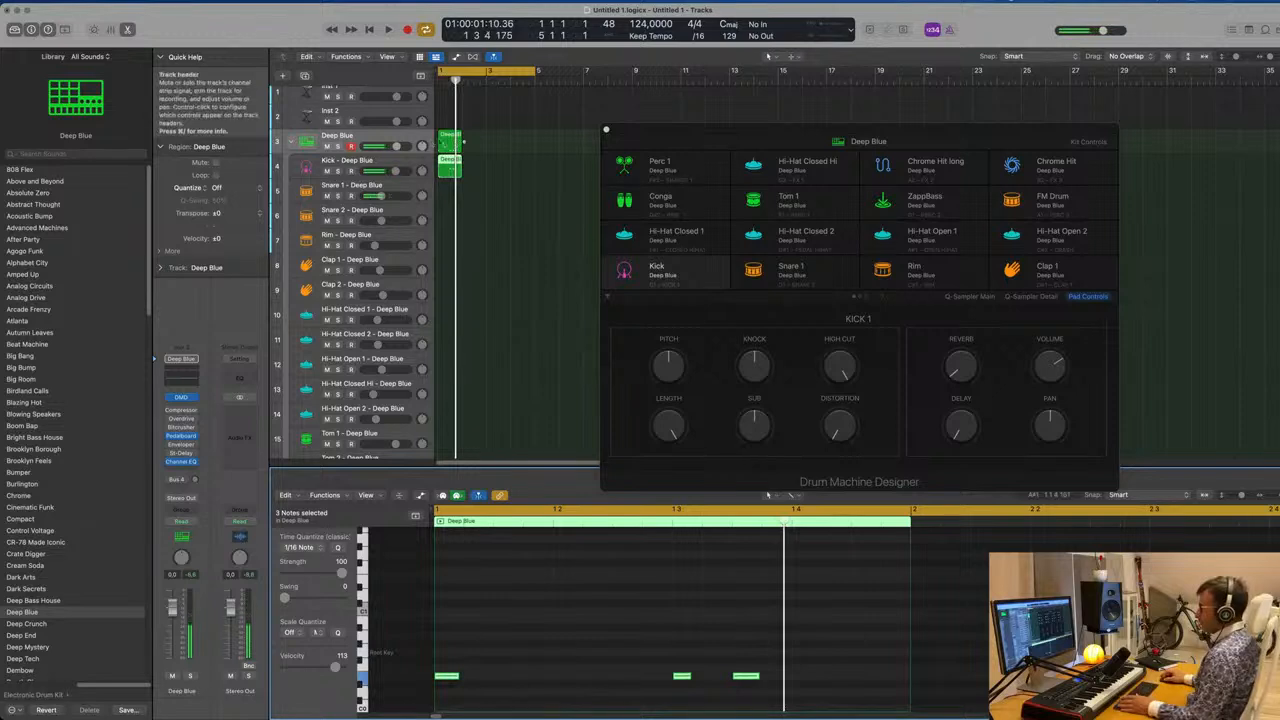
Step: Delete the kick notes from the original Deep Blue region and copy that region onto the Snare 1 track
{"action": "left_click", "coordinate": [446, 143]}
{"action": "left_click_drag", "start_coordinate": [450, 637], "coordinate": [773, 611]}
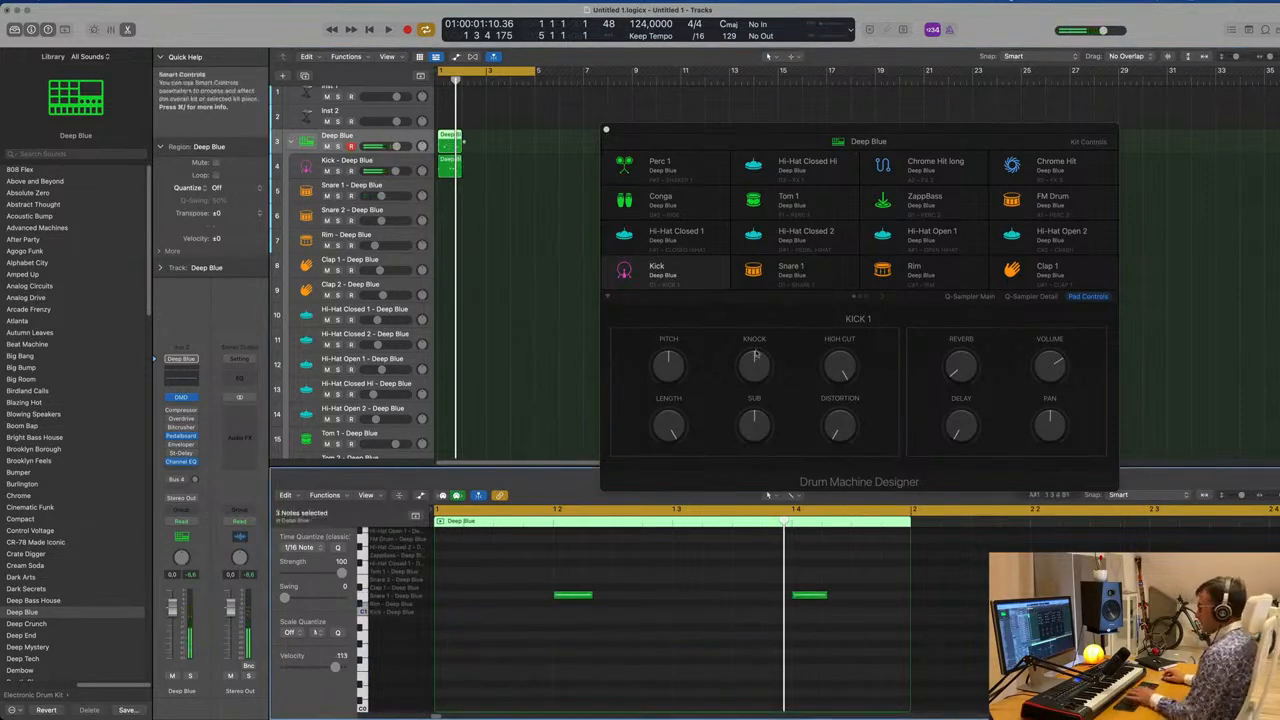
{"action": "left_click_drag", "start_coordinate": [463, 142], "coordinate": [458, 192]}
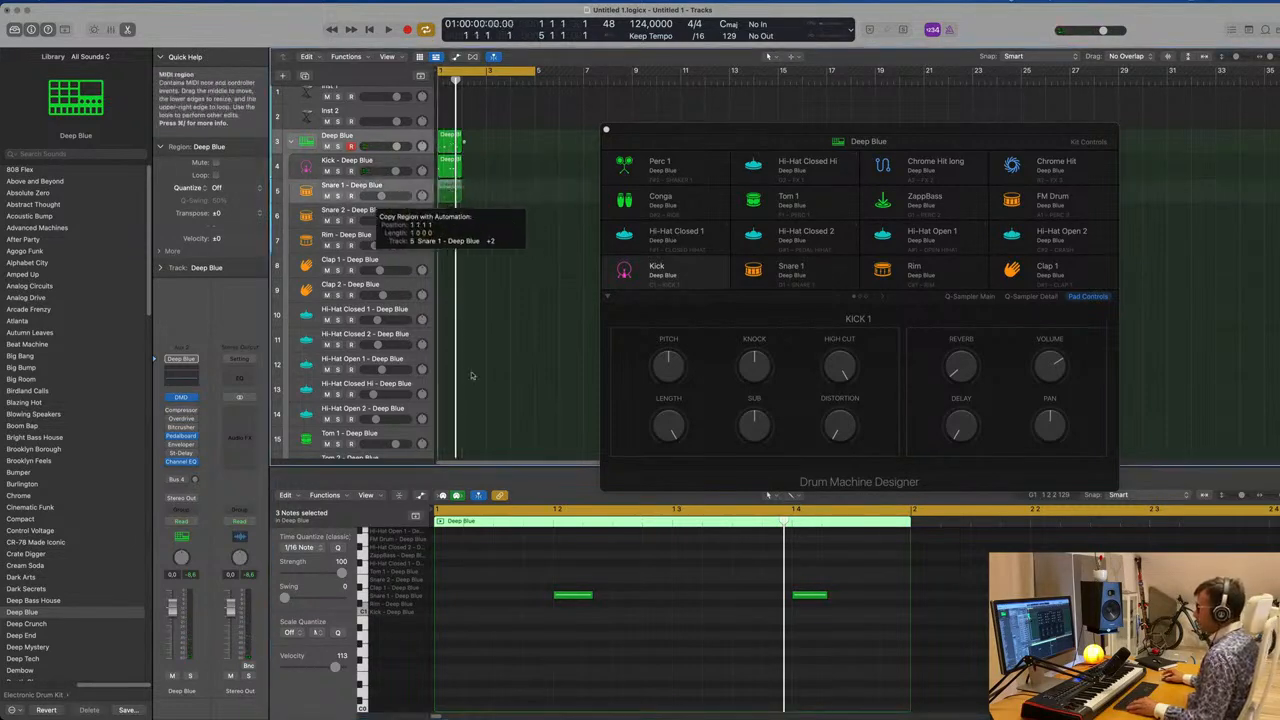
Step: Transpose the two notes of the copied snare region up and move the region to the Snare 2 track
{"action": "left_click_drag", "start_coordinate": [531, 575], "coordinate": [951, 651]}
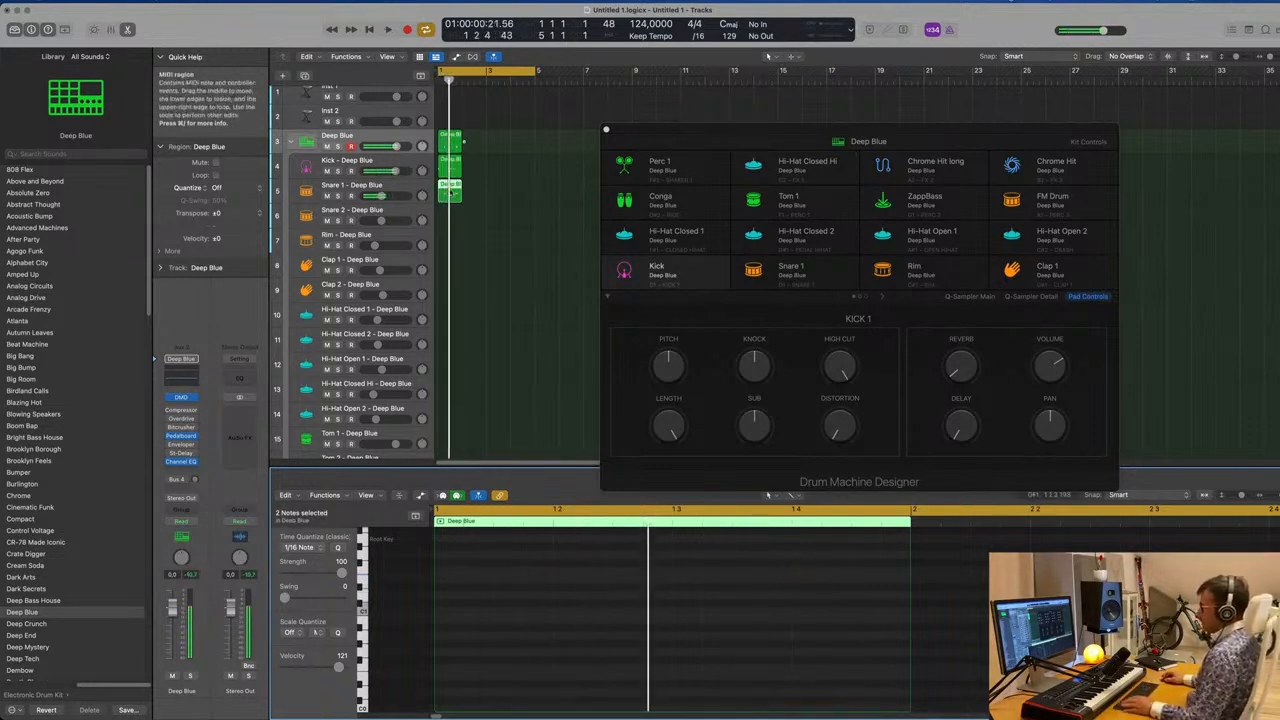
{"action": "left_click_drag", "start_coordinate": [450, 190], "coordinate": [452, 216]}
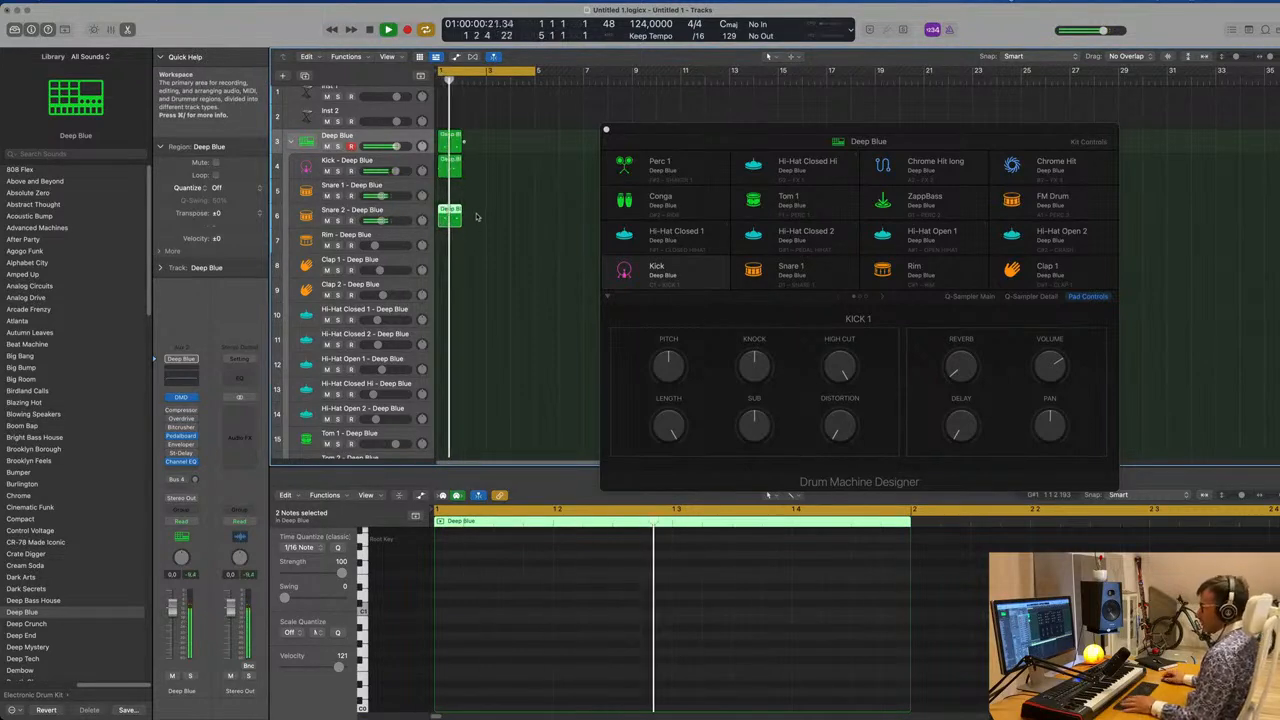
{"action": "key", "text": "space"}
Step: Select the Deep Blue, Kick and Snare 2 regions and repeat them to fill bars 1 to 4
{"action": "left_click_drag", "start_coordinate": [483, 145], "coordinate": [438, 225]}
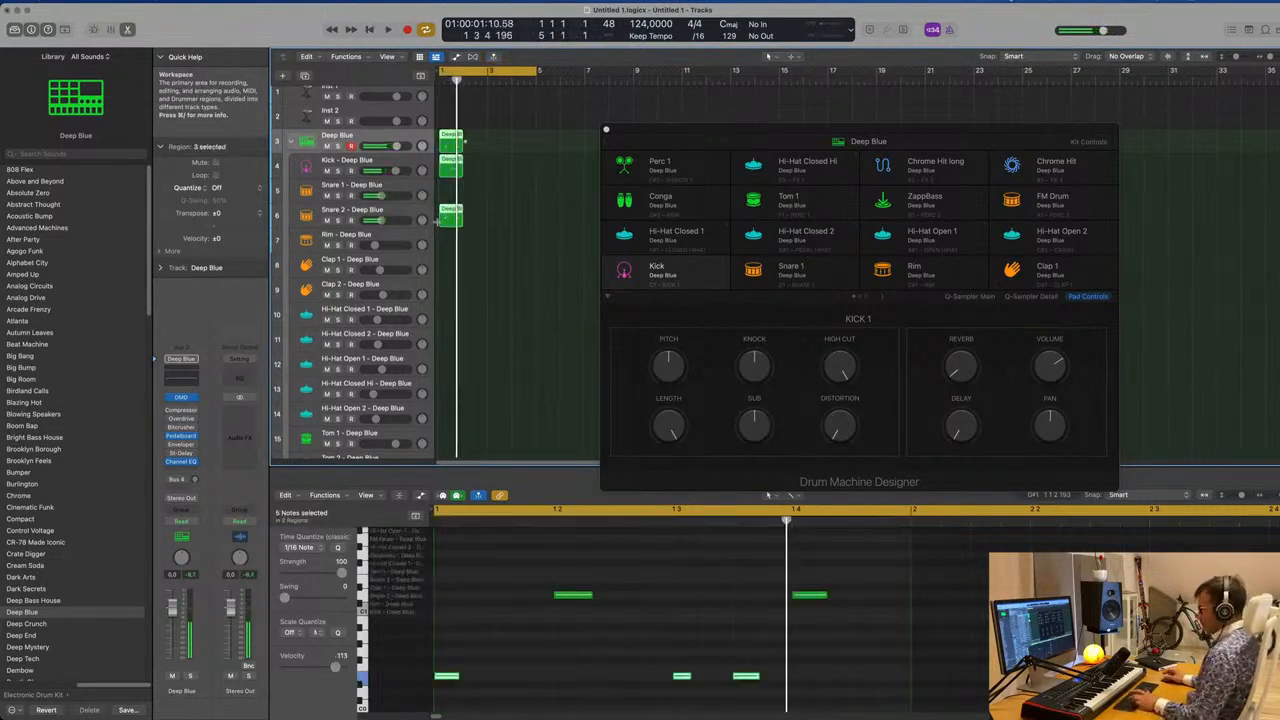
{"action": "key", "text": "super+r"}
{"action": "key", "text": "super+r"}
{"action": "key", "text": "space"}
Step: Move the Drum Machine Designer window clear of the arrangement and delete all four regions on the main Deep Blue track
{"action": "left_click_drag", "start_coordinate": [734, 130], "coordinate": [1094, 151]}
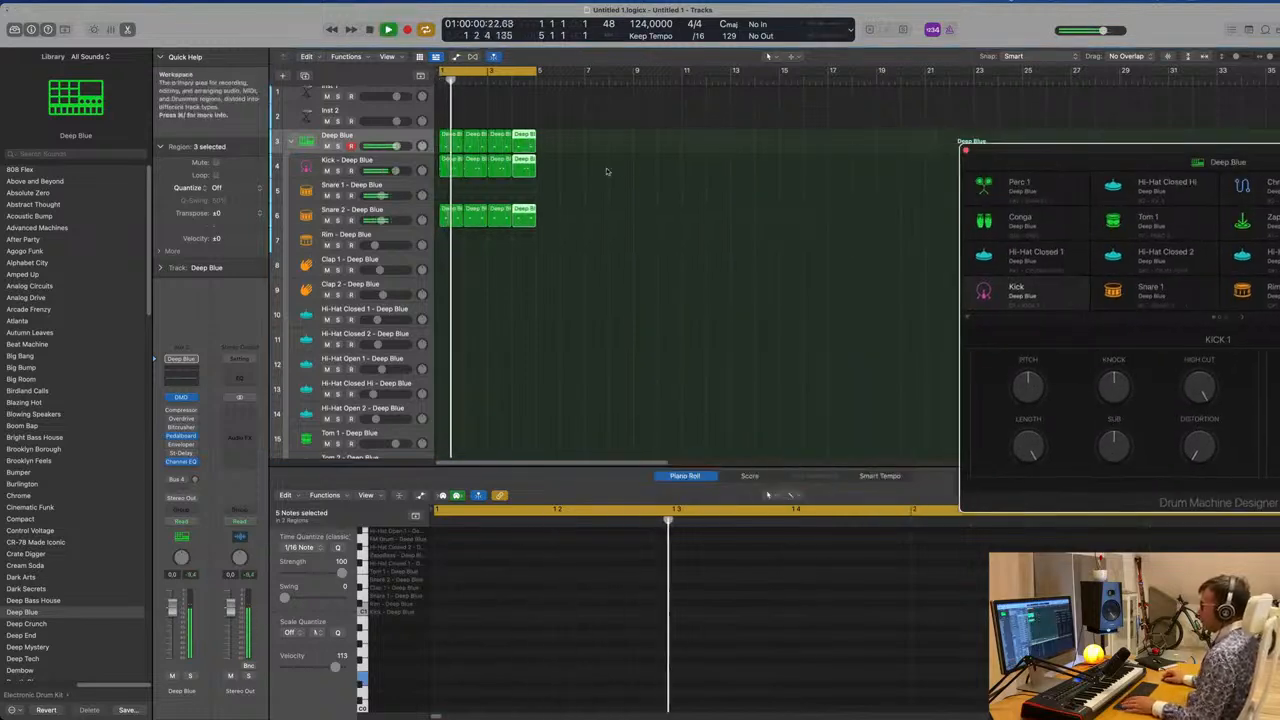
{"action": "left_click_drag", "start_coordinate": [600, 139], "coordinate": [455, 140]}
{"action": "key", "text": "Delete"}
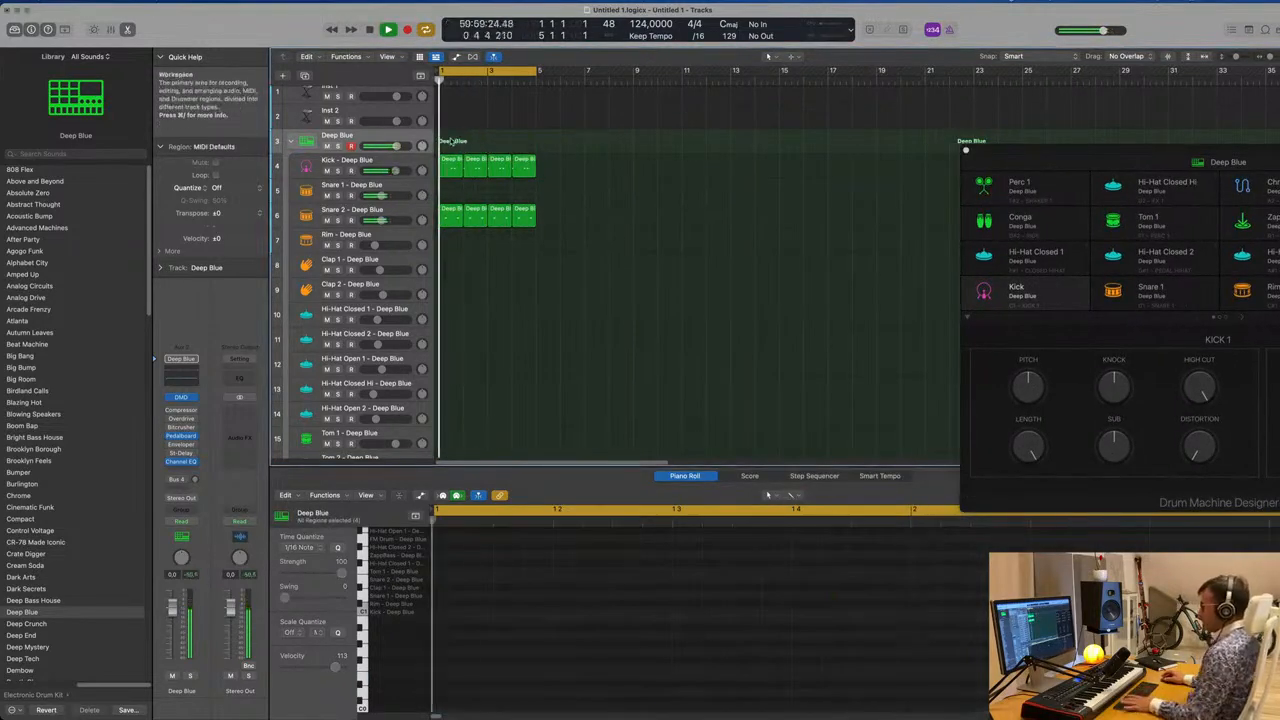
Step: Select the four Snare 2 regions, transpose their notes down to E1 and play the loop
{"action": "left_click_drag", "start_coordinate": [555, 228], "coordinate": [450, 214]}
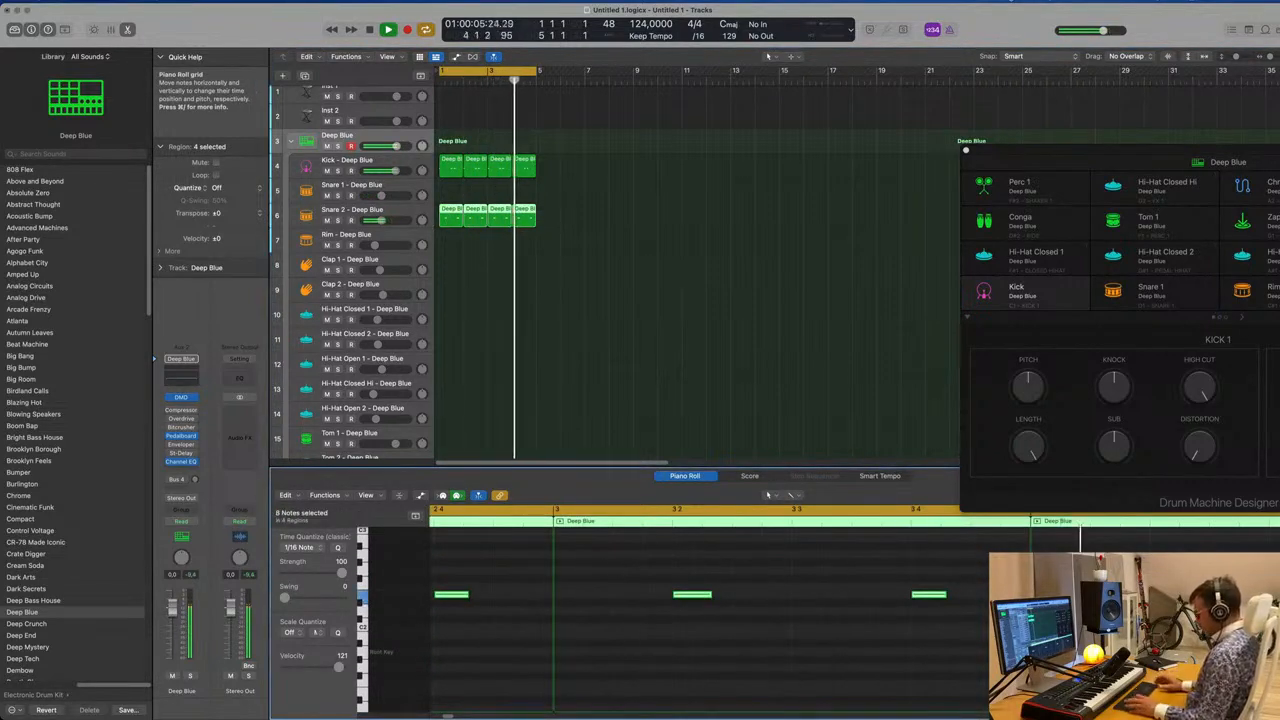
{"action": "scroll", "coordinate": [620, 568], "scroll_direction": "up", "scroll_amount": 2}
{"action": "key", "text": "space"}
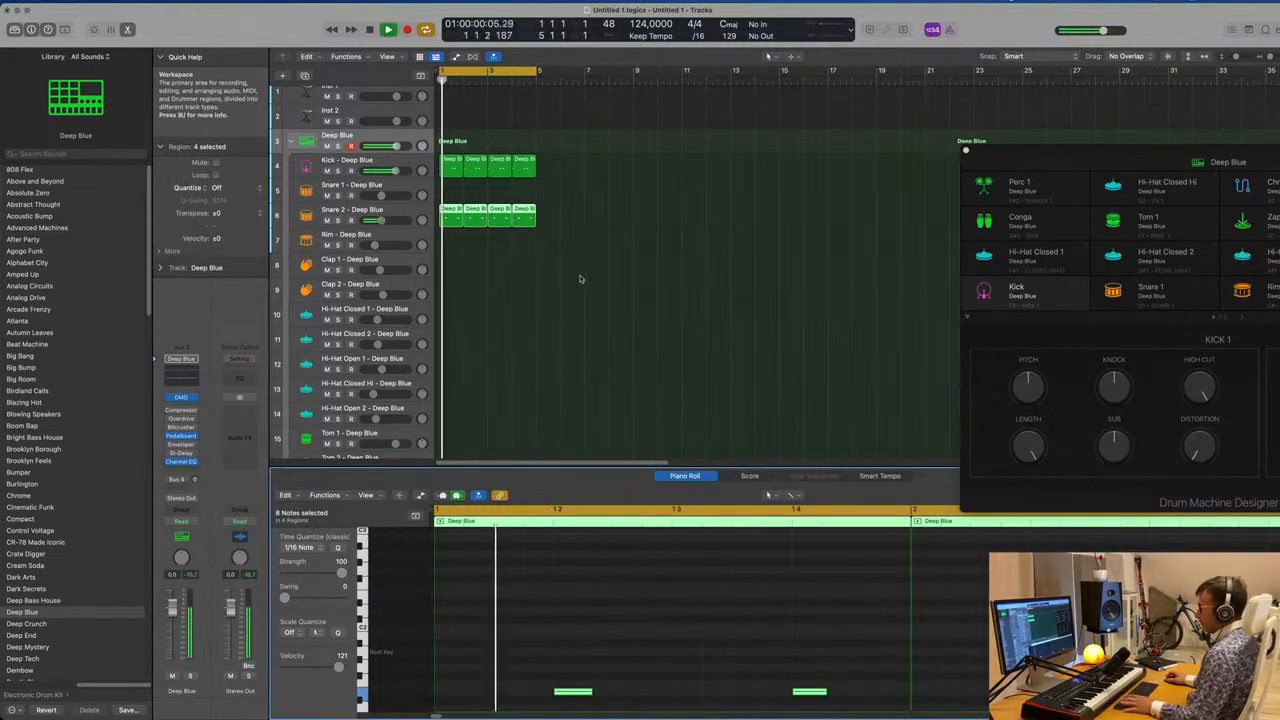
Step: Stop playback and copy the first Kick region to bar 1 of the Hi-Hat Closed 1 track
{"action": "scroll", "coordinate": [520, 243], "scroll_direction": "down", "scroll_amount": 5}
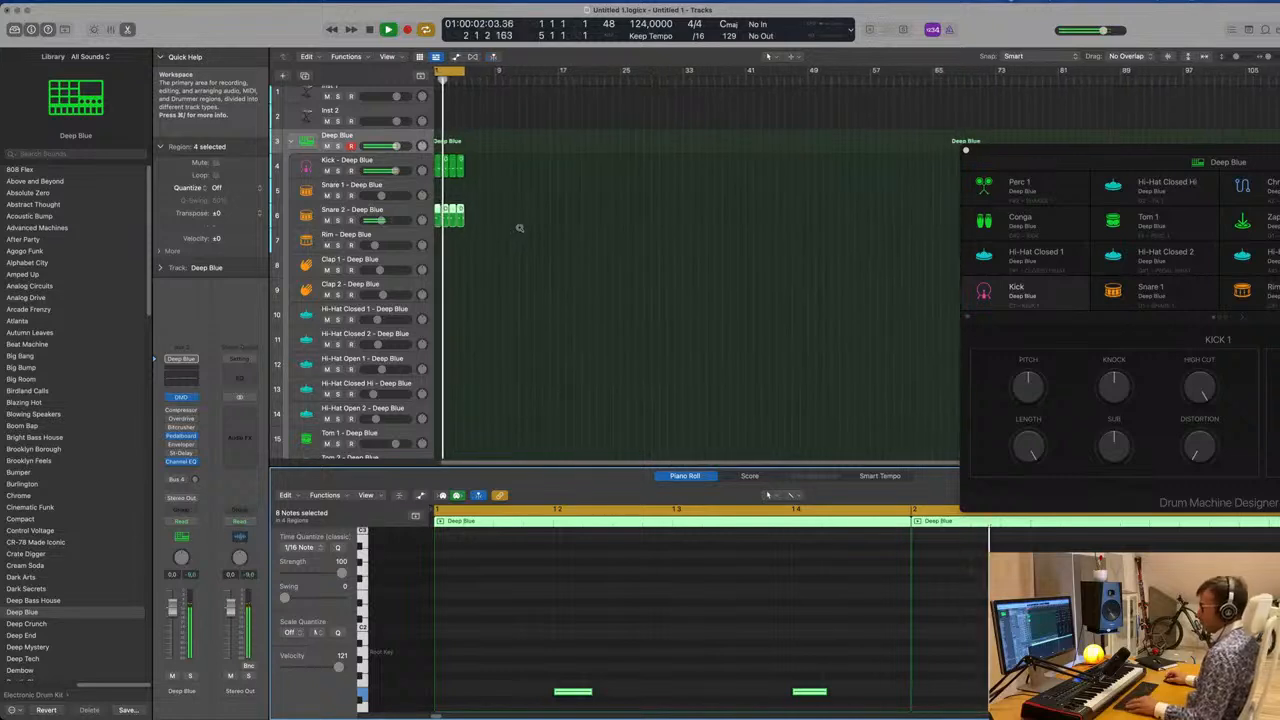
{"action": "scroll", "coordinate": [528, 210], "scroll_direction": "up", "scroll_amount": 3}
{"action": "key", "text": "space"}
{"action": "left_click", "coordinate": [443, 161]}
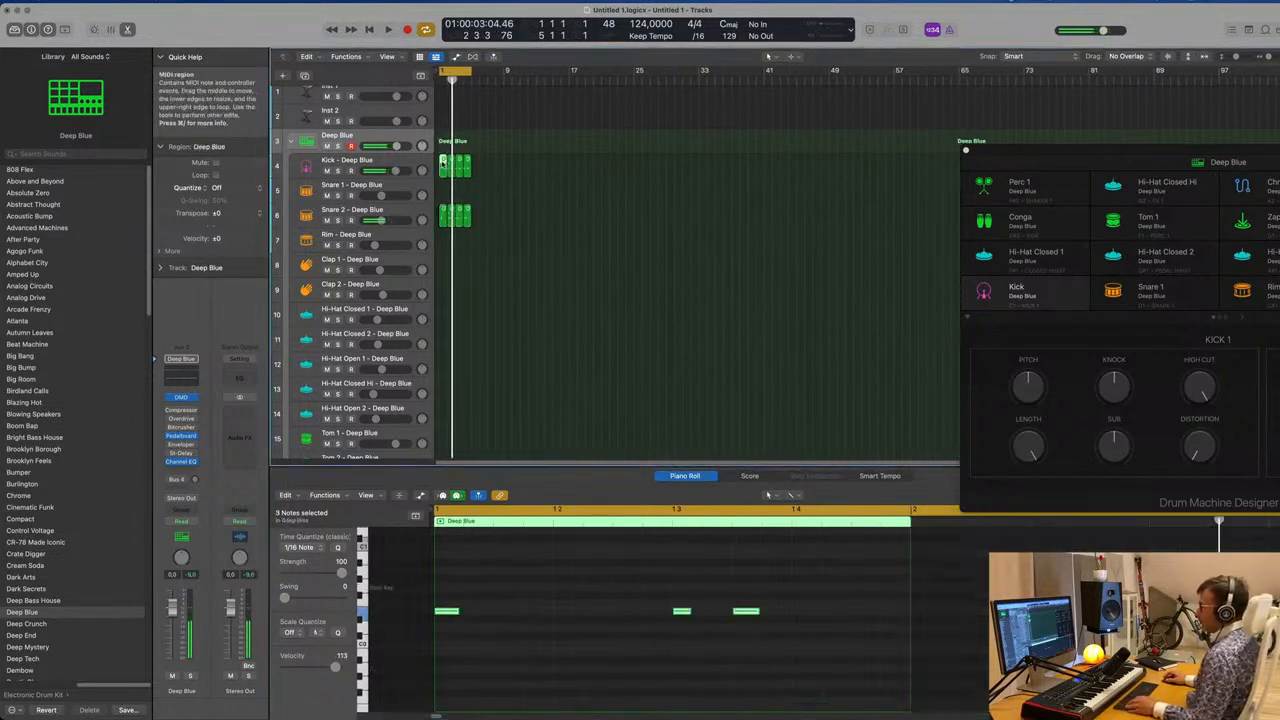
{"action": "left_click_drag", "start_coordinate": [445, 163], "coordinate": [440, 316]}
Step: Rework the copied notes into four hi-hat hits on the offbeats of beats 1 to 4 and play the loop
{"action": "left_click_drag", "start_coordinate": [648, 578], "coordinate": [675, 634]}
{"action": "key", "text": "Delete"}
{"action": "left_click_drag", "start_coordinate": [804, 591], "coordinate": [629, 612]}
{"action": "left_click", "coordinate": [744, 610]}
{"action": "left_click_drag", "start_coordinate": [808, 613], "coordinate": [864, 617]}
{"action": "key", "text": "space"}
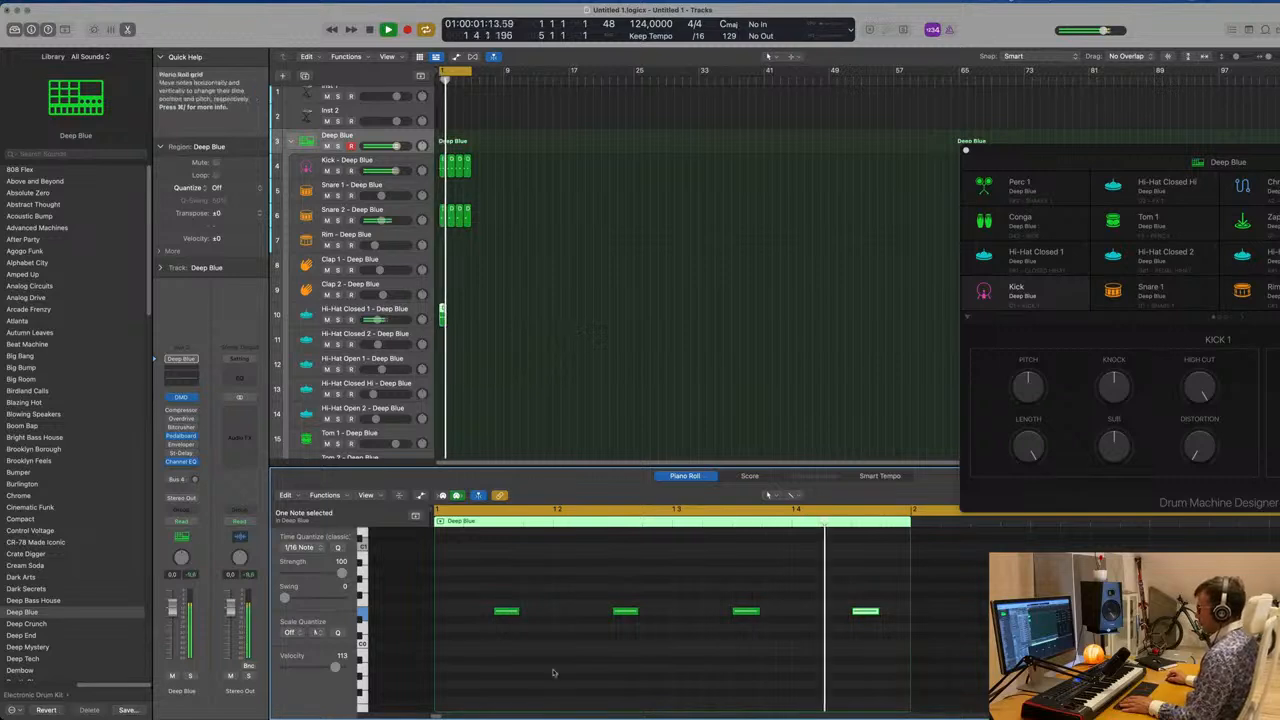
Step: Transpose the four hi-hat notes up to E2 and repeat the region along the Hi-Hat Closed 1 track
{"action": "left_click_drag", "start_coordinate": [498, 597], "coordinate": [899, 647]}
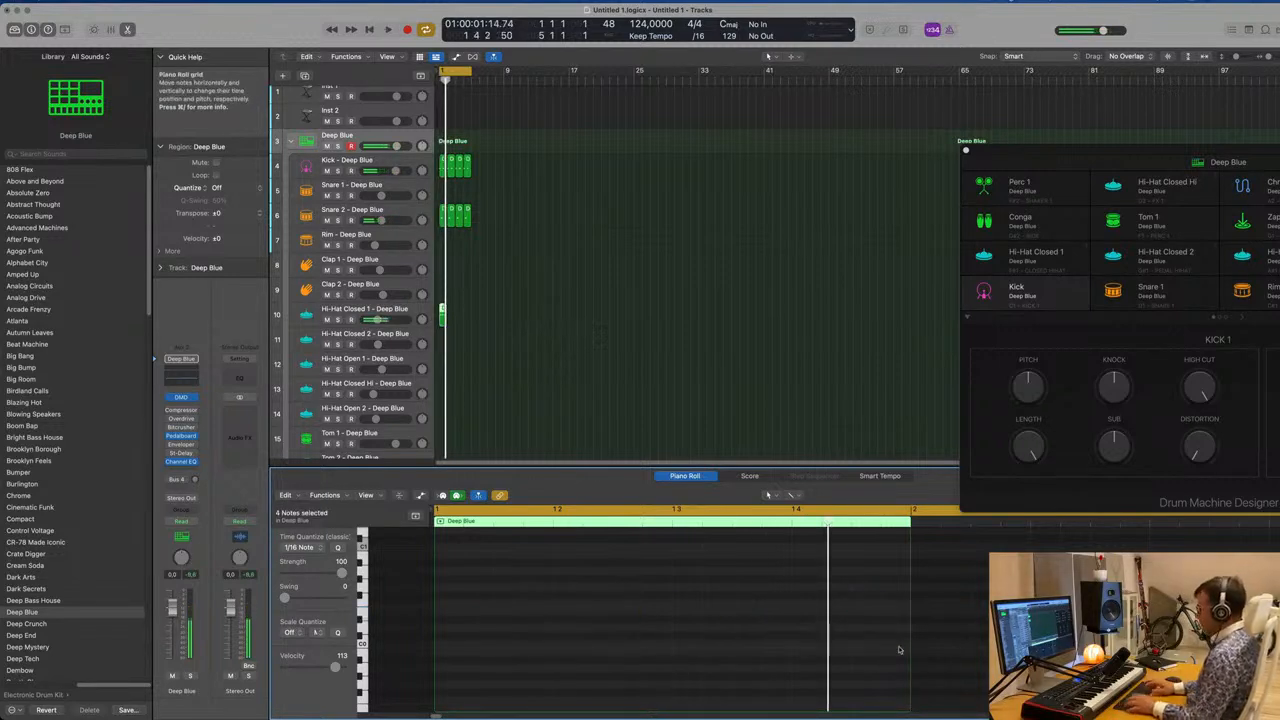
{"action": "left_click", "coordinate": [444, 320]}
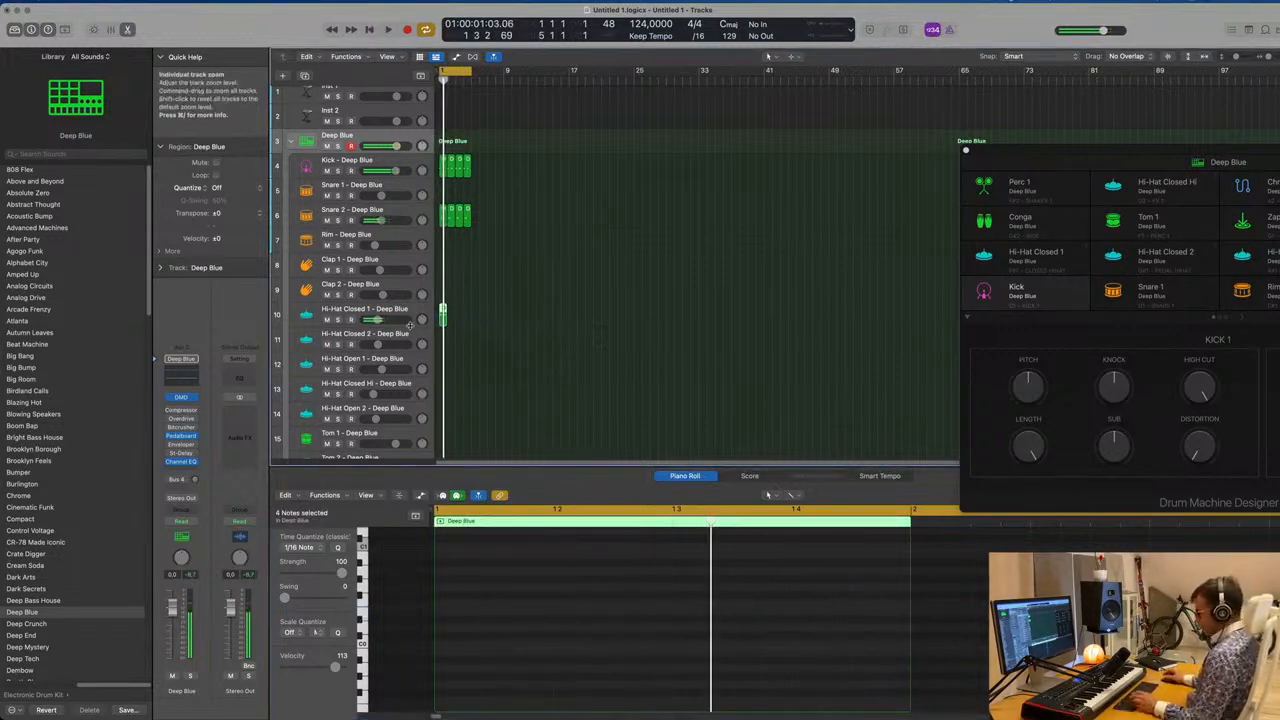
{"action": "key", "text": "super+r"}
{"action": "key", "text": "super+r"}
{"action": "key", "text": "super+r"}
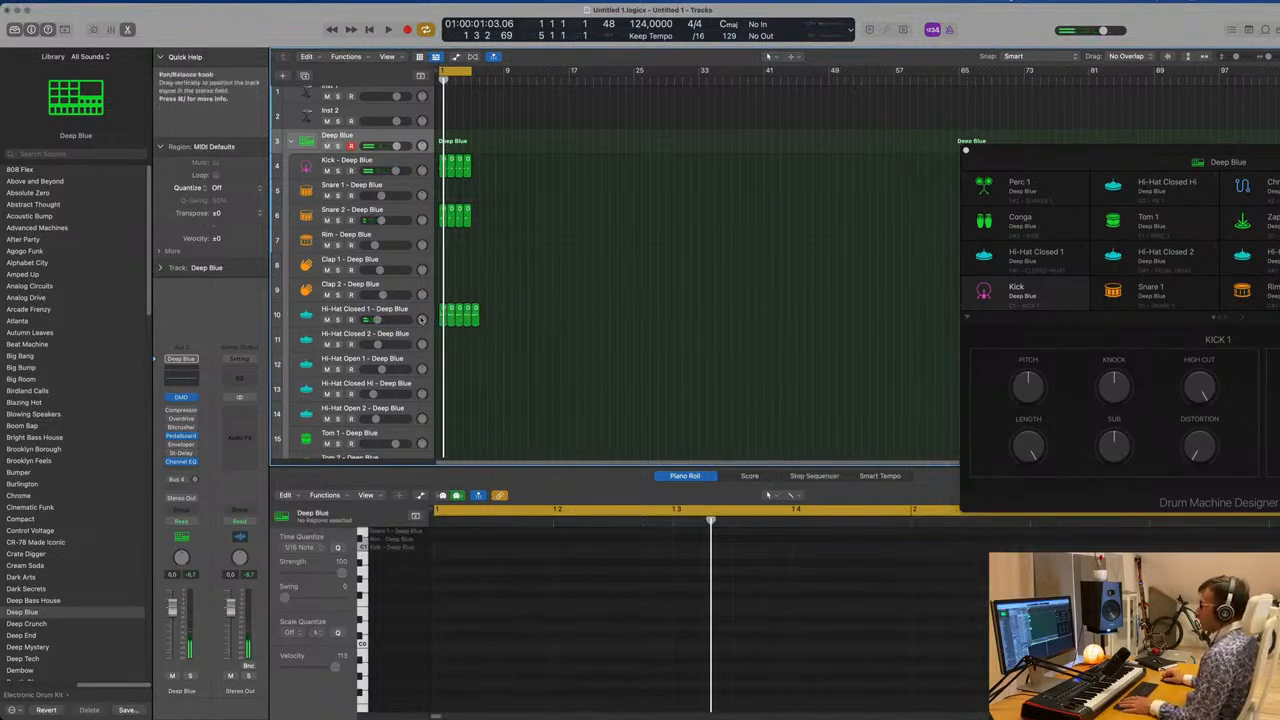
Step: Delete the surplus region at bar 5 on the Hi-Hat Closed 1 track and play the loop
{"action": "left_click", "coordinate": [418, 316]}
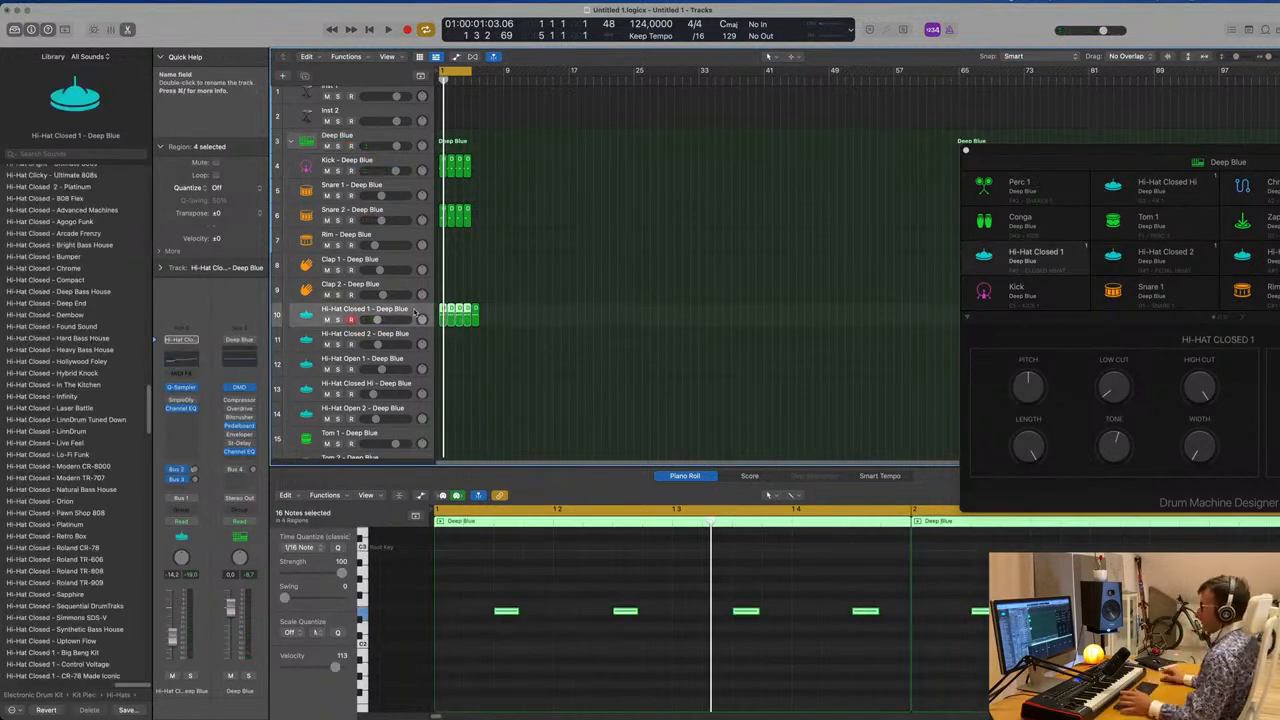
{"action": "key", "text": "super+Right"}
{"action": "key", "text": "super+Right"}
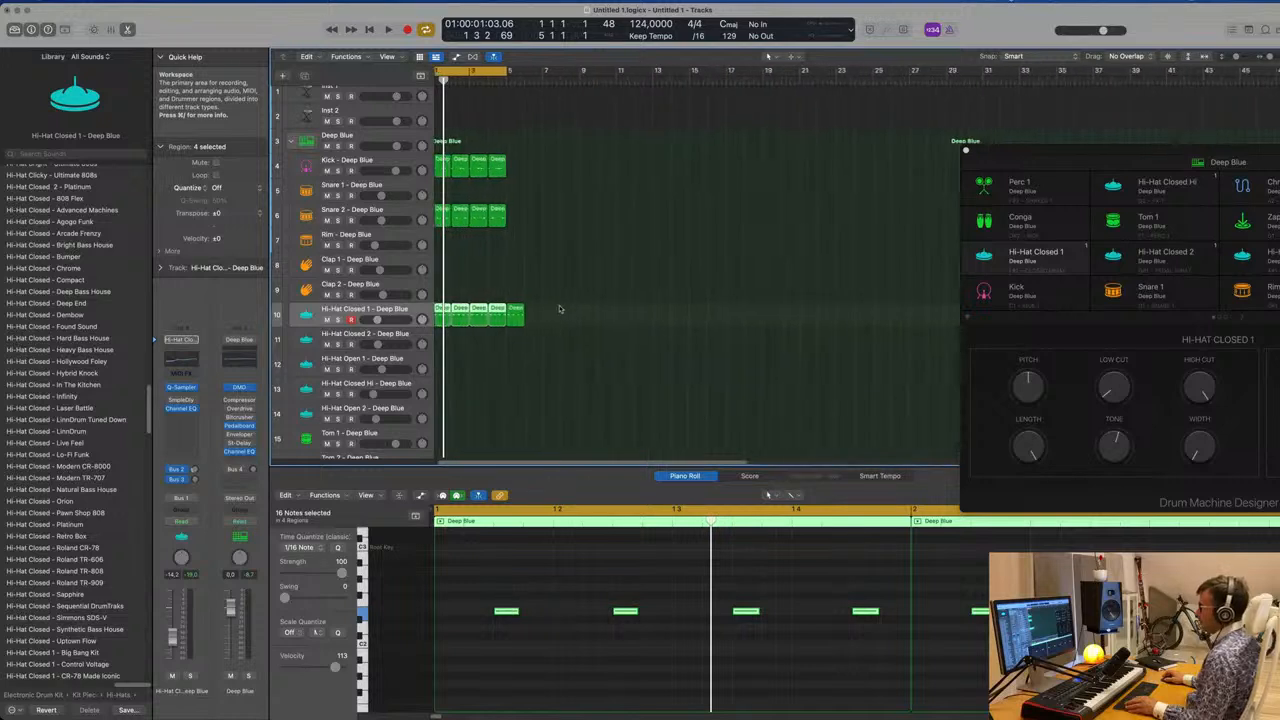
{"action": "left_click_drag", "start_coordinate": [559, 306], "coordinate": [523, 328]}
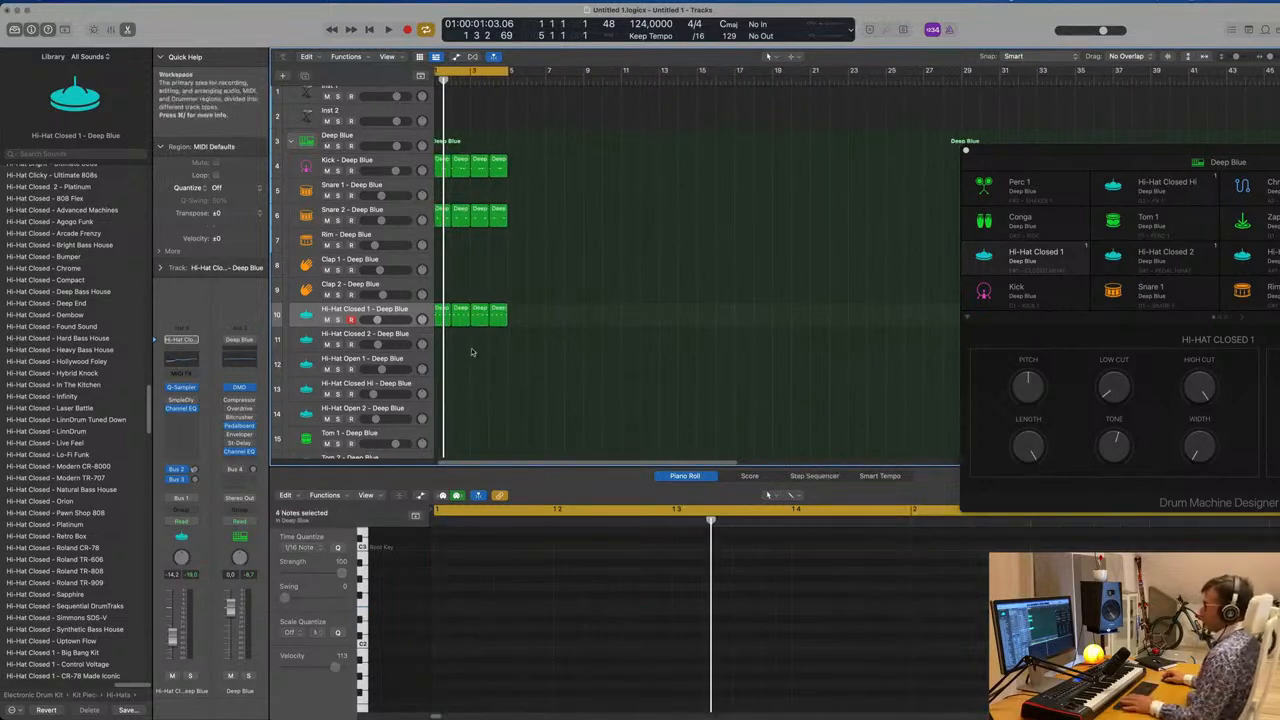
{"action": "key", "text": "space"}
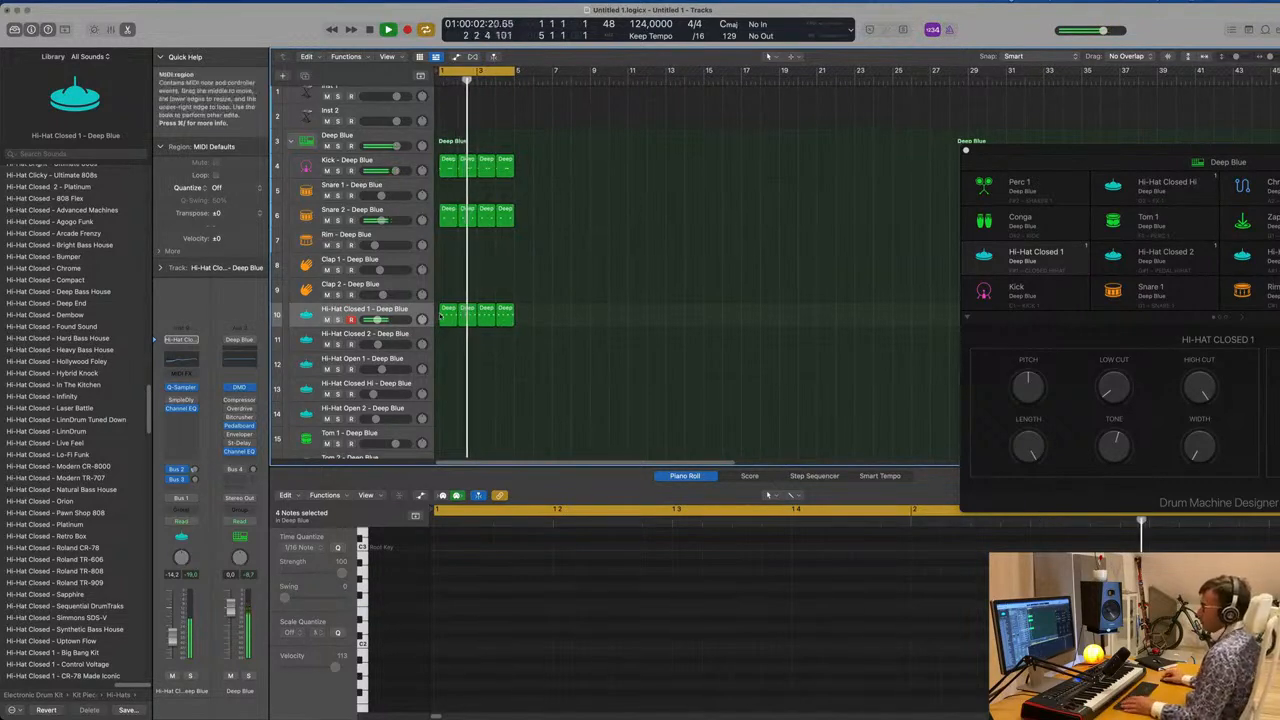
{"action": "left_click_drag", "start_coordinate": [448, 316], "coordinate": [447, 365]}
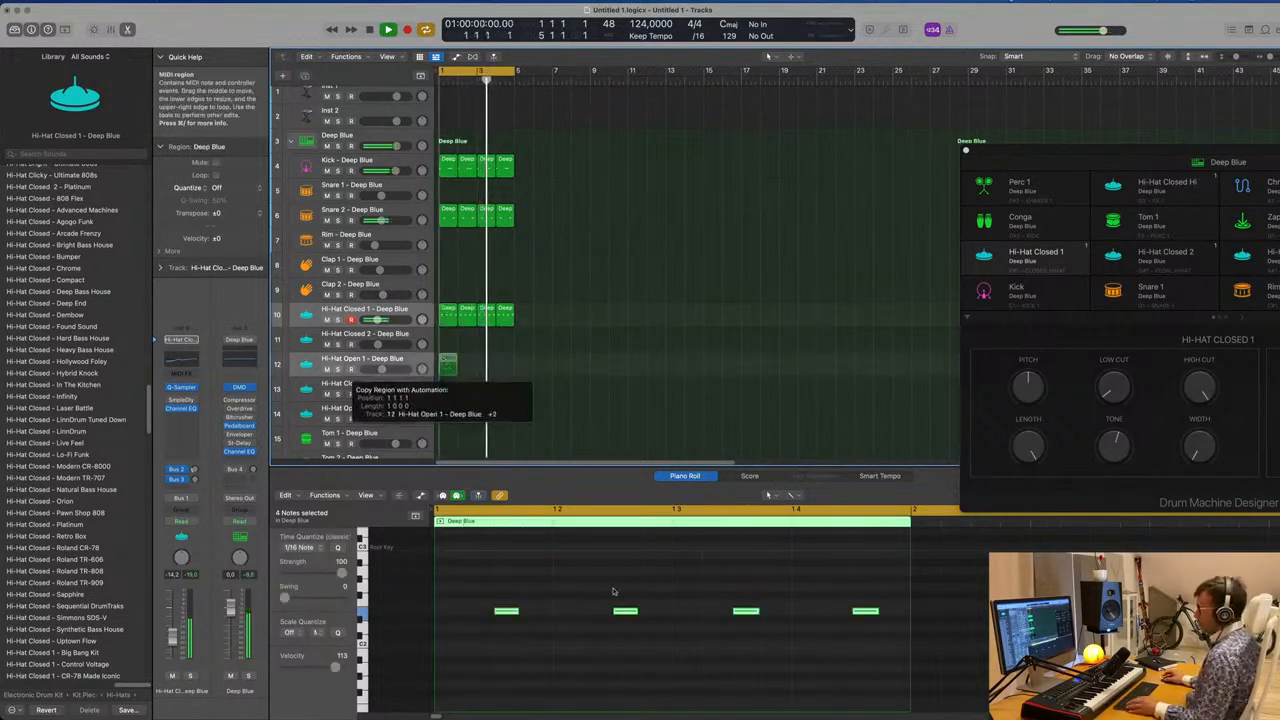
{"action": "left_click_drag", "start_coordinate": [502, 592], "coordinate": [820, 663]}
{"action": "key", "text": "Delete"}
{"action": "key", "text": "space"}
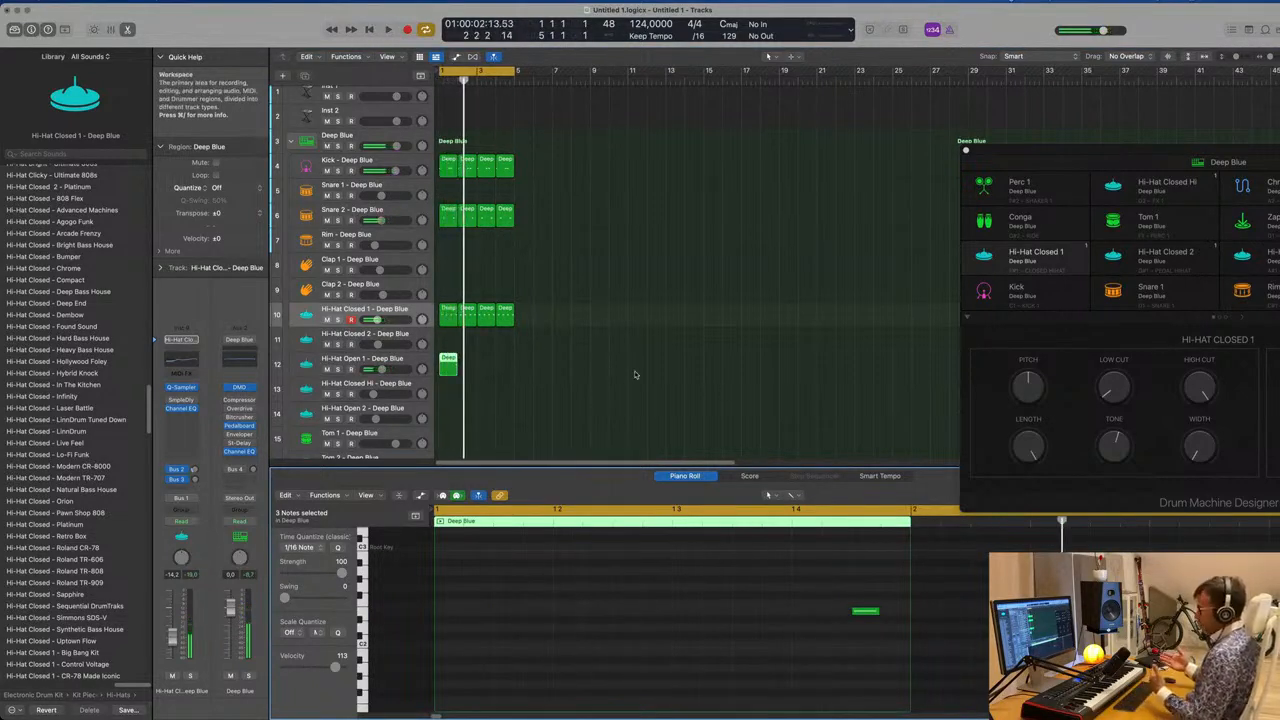
{"action": "key", "text": "space"}
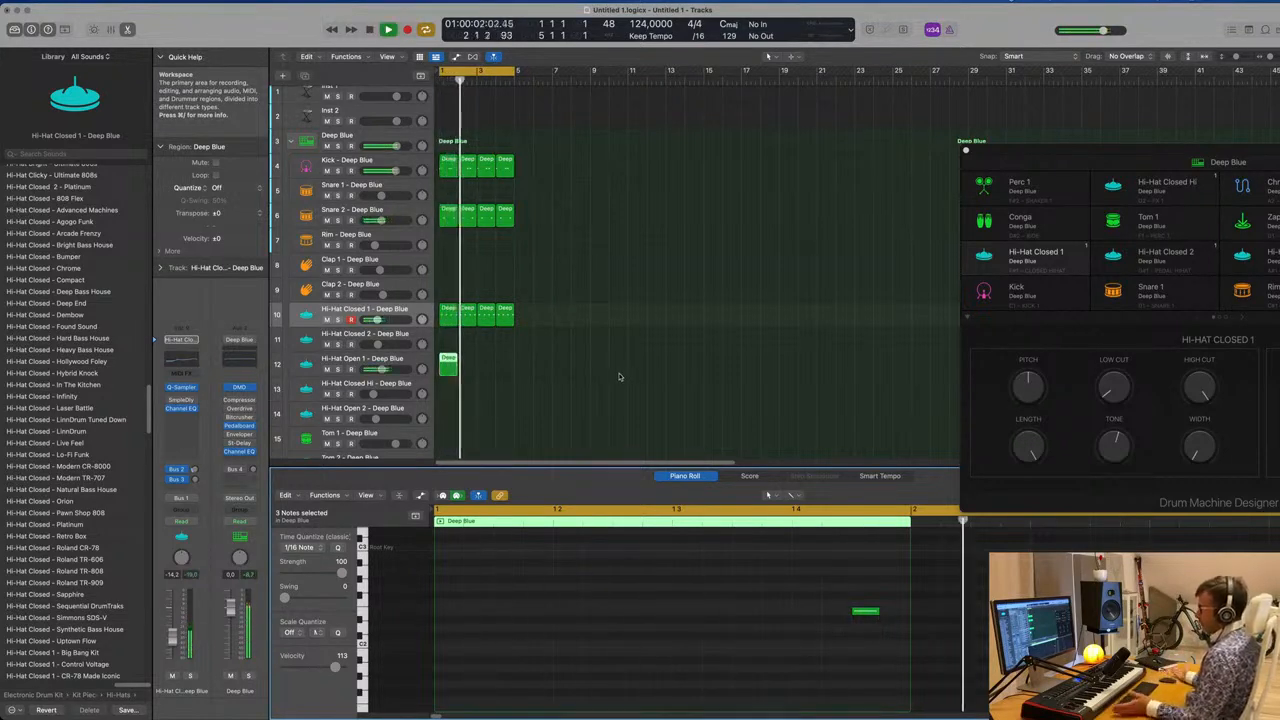
{"action": "left_click_drag", "start_coordinate": [576, 373], "coordinate": [452, 372]}
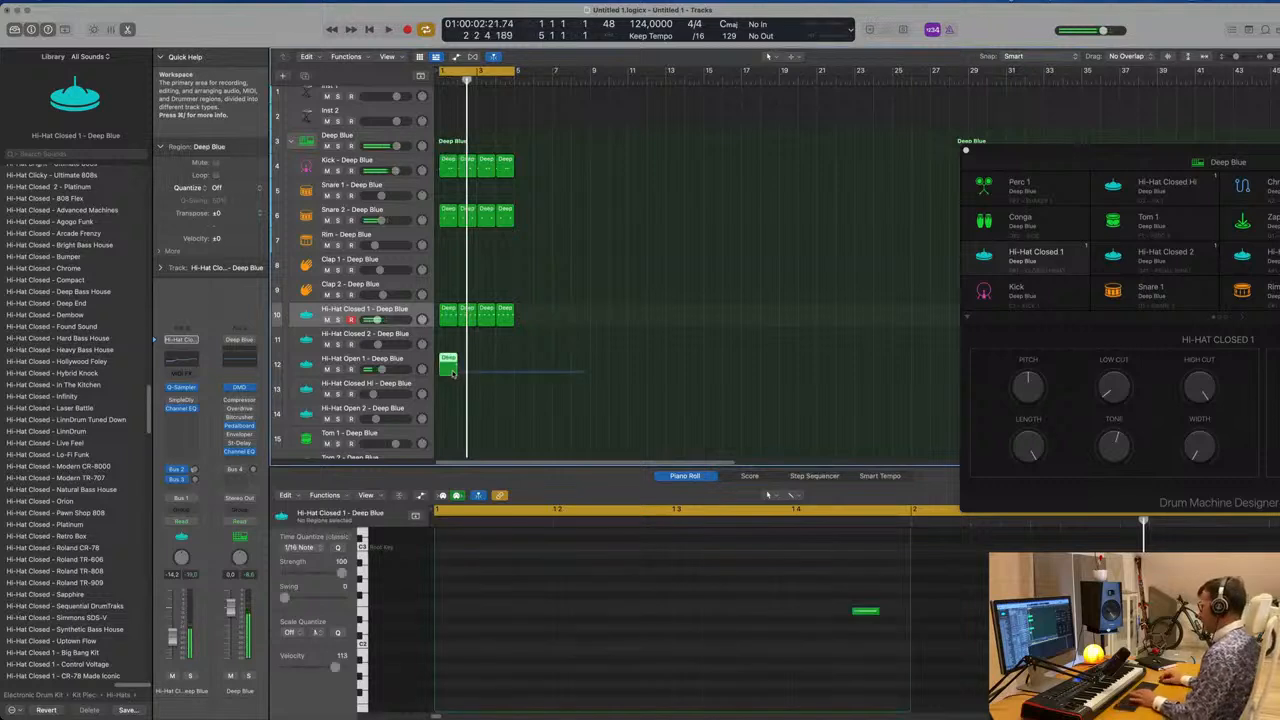
{"action": "key", "text": "Delete"}
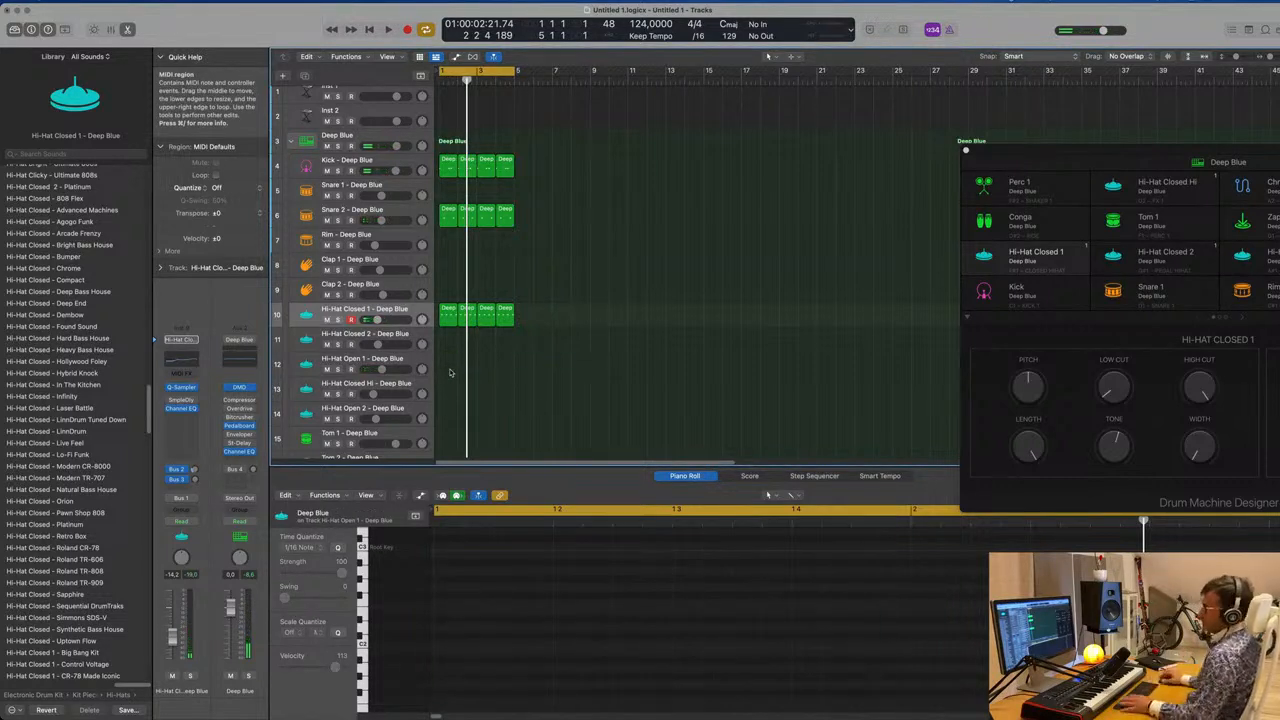
Step: Move the bar 1 hi-hat region to bar 1 of the Tom 1 track and refill its place with a copy of the bar 2 region
{"action": "key", "text": "space"}
{"action": "key", "text": "super+Up"}
{"action": "key", "text": "super+Up"}
{"action": "key", "text": "super+Up"}
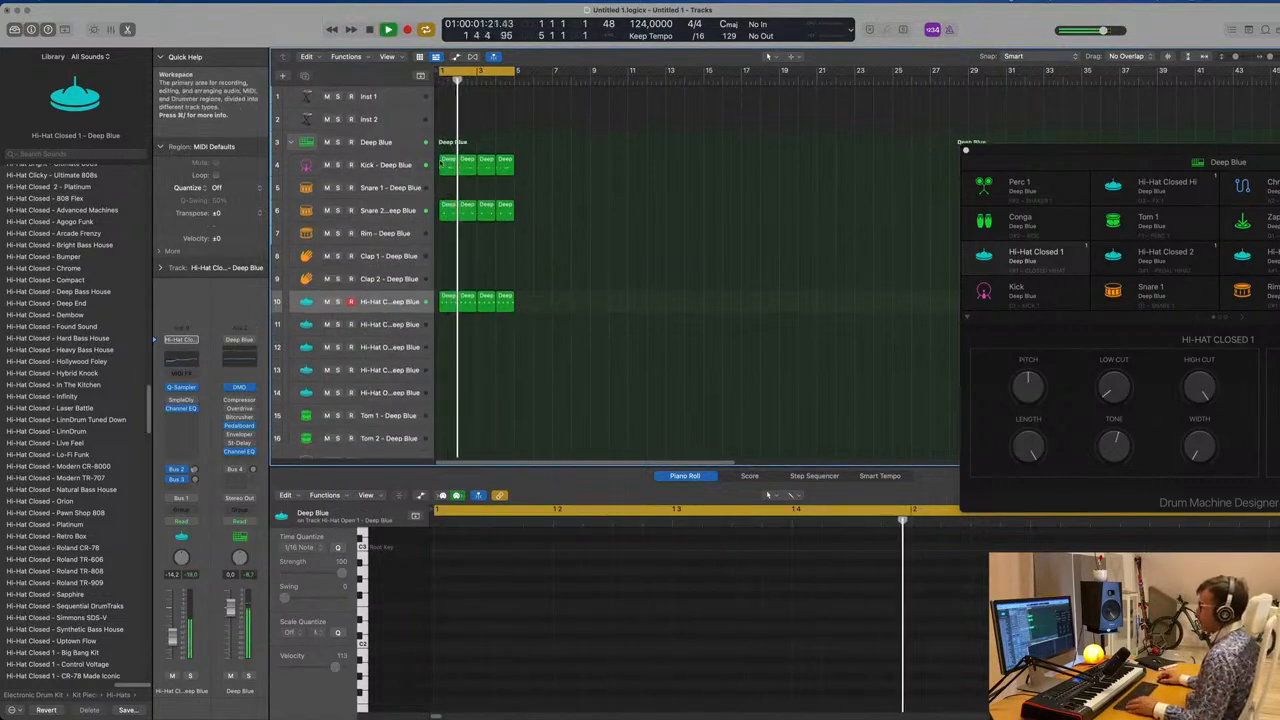
{"action": "left_click", "coordinate": [445, 297]}
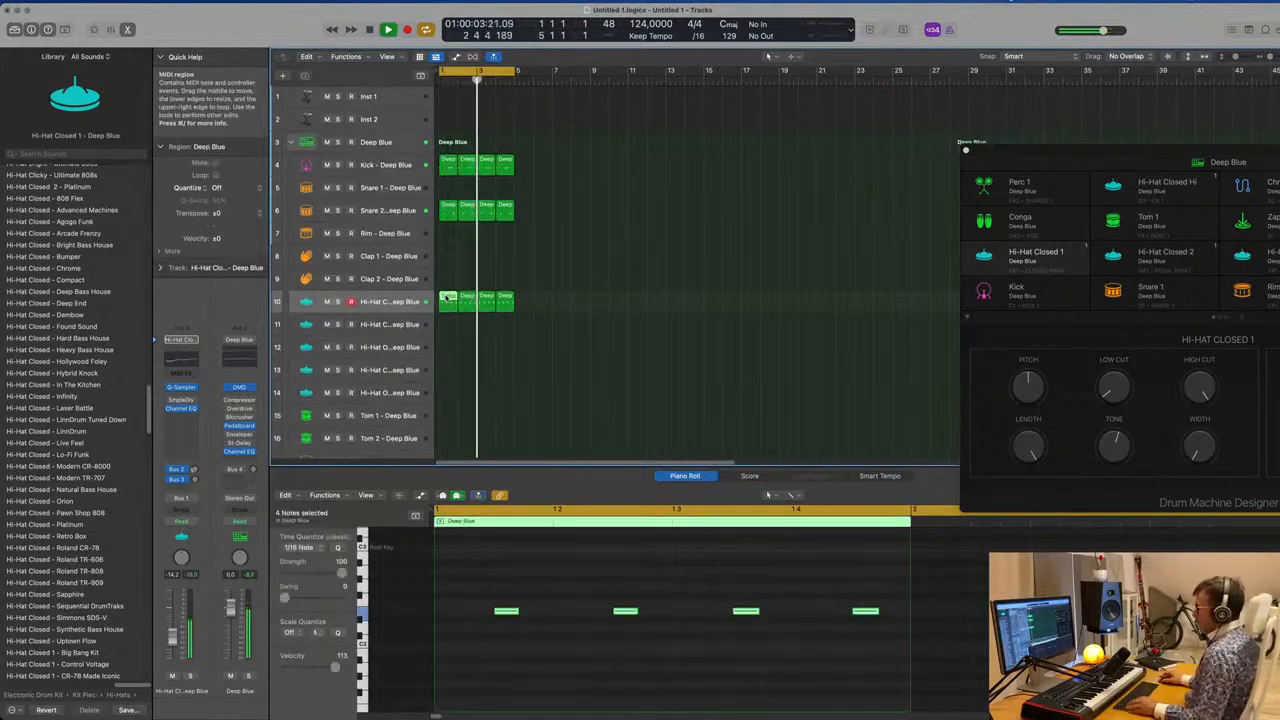
{"action": "left_click_drag", "start_coordinate": [447, 361], "coordinate": [460, 396]}
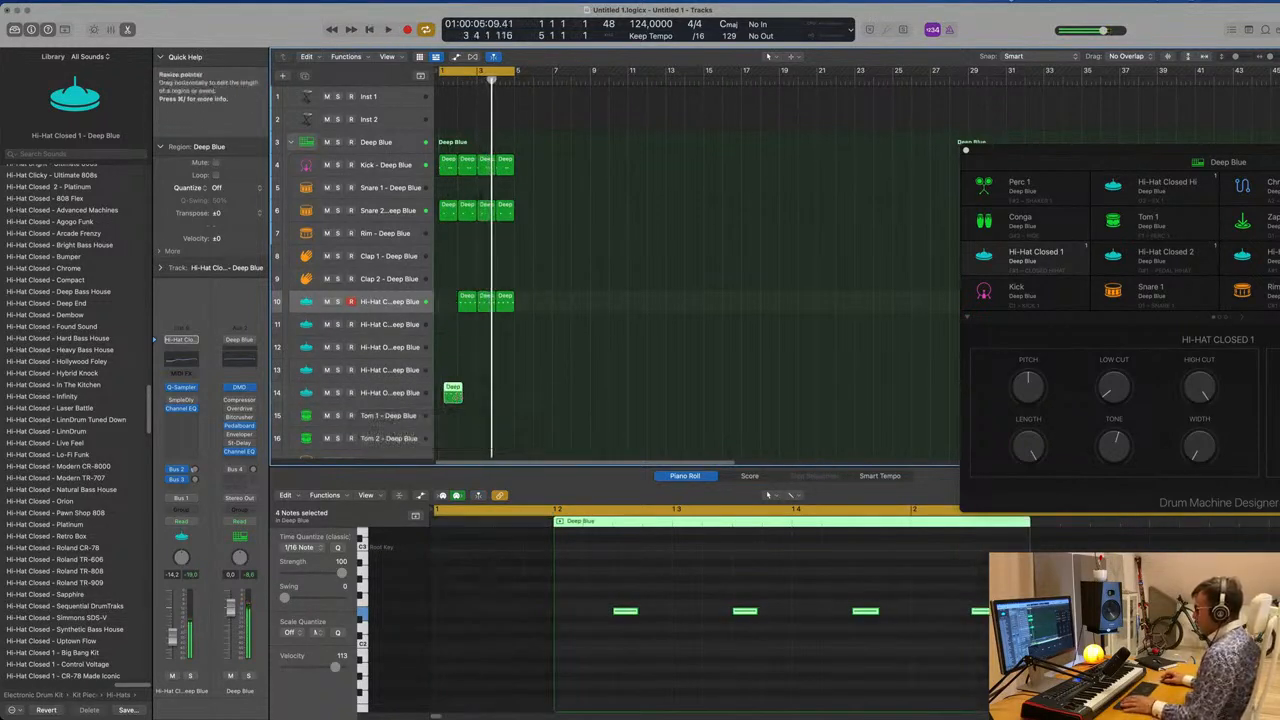
{"action": "scroll", "coordinate": [461, 396], "scroll_direction": "down", "scroll_amount": 3}
{"action": "scroll", "coordinate": [487, 302], "scroll_direction": "up", "scroll_amount": 6}
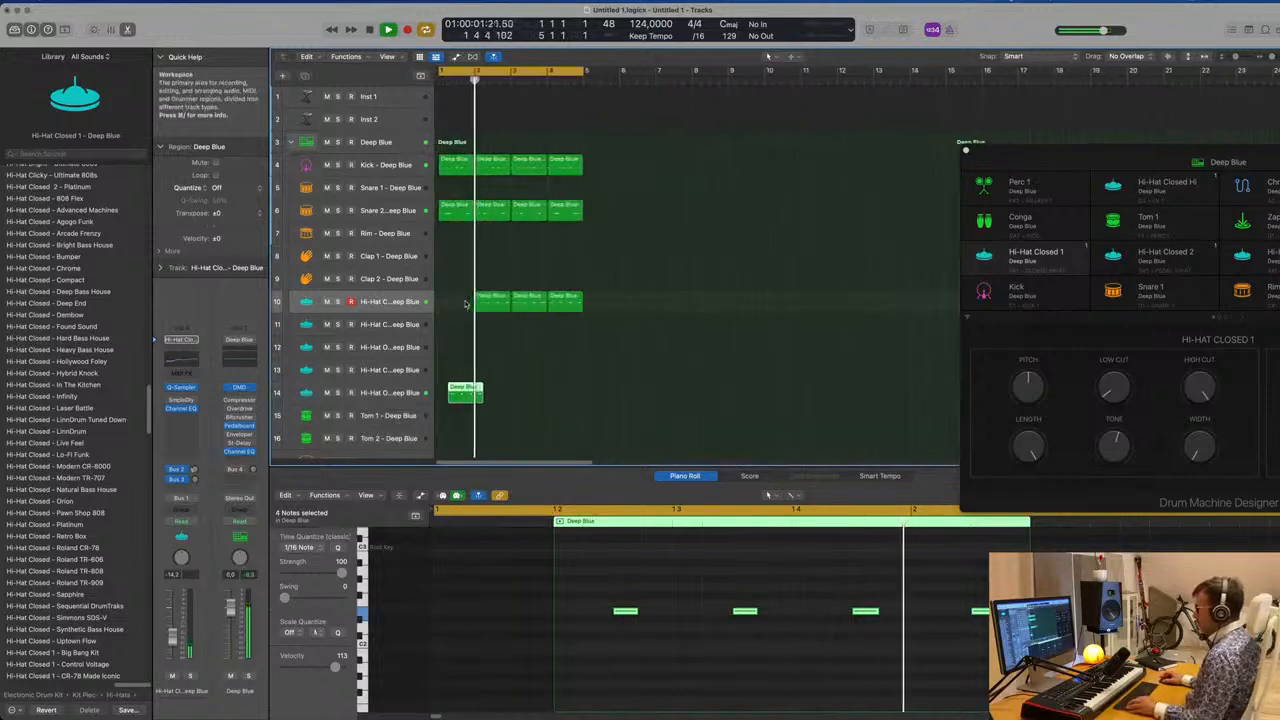
{"action": "left_click_drag", "start_coordinate": [489, 301], "coordinate": [453, 301]}
{"action": "left_click_drag", "start_coordinate": [464, 392], "coordinate": [455, 414]}
Step: Reduce the Tom 1 region to a single note on beat 4 and transpose that note down an octave
{"action": "left_click_drag", "start_coordinate": [490, 584], "coordinate": [663, 630]}
{"action": "key", "text": "Delete"}
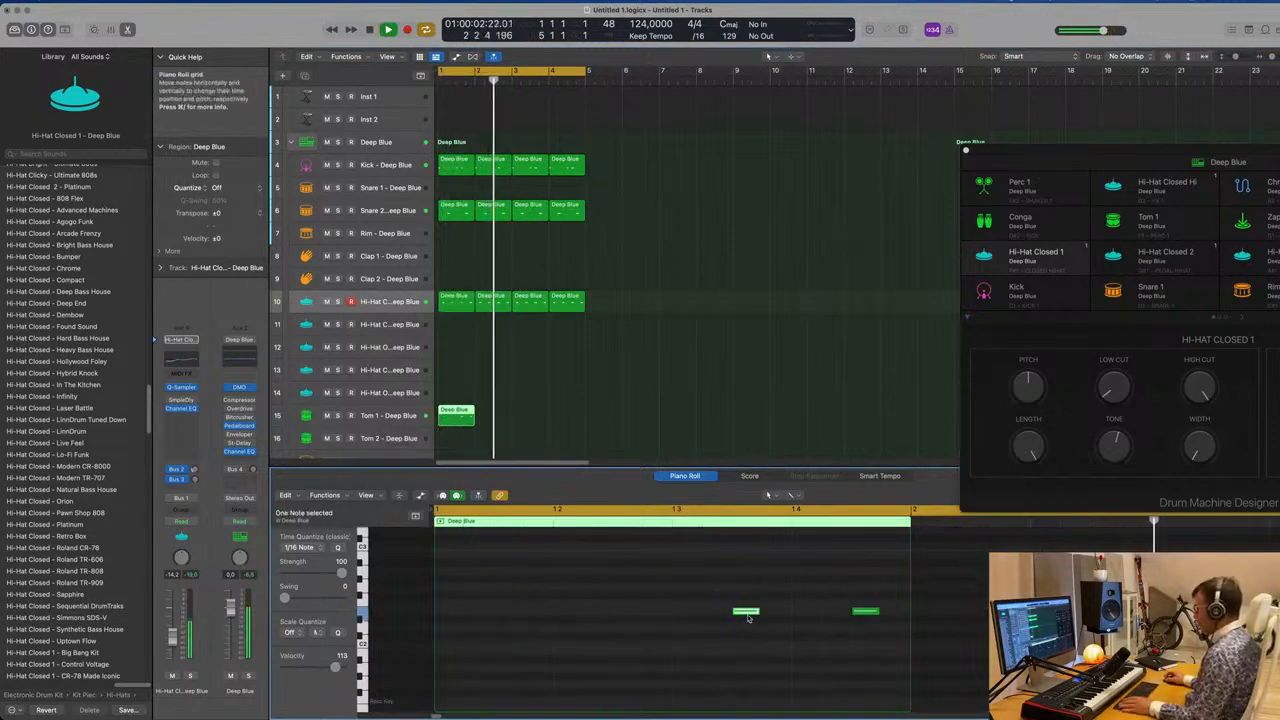
{"action": "left_click_drag", "start_coordinate": [746, 613], "coordinate": [806, 617]}
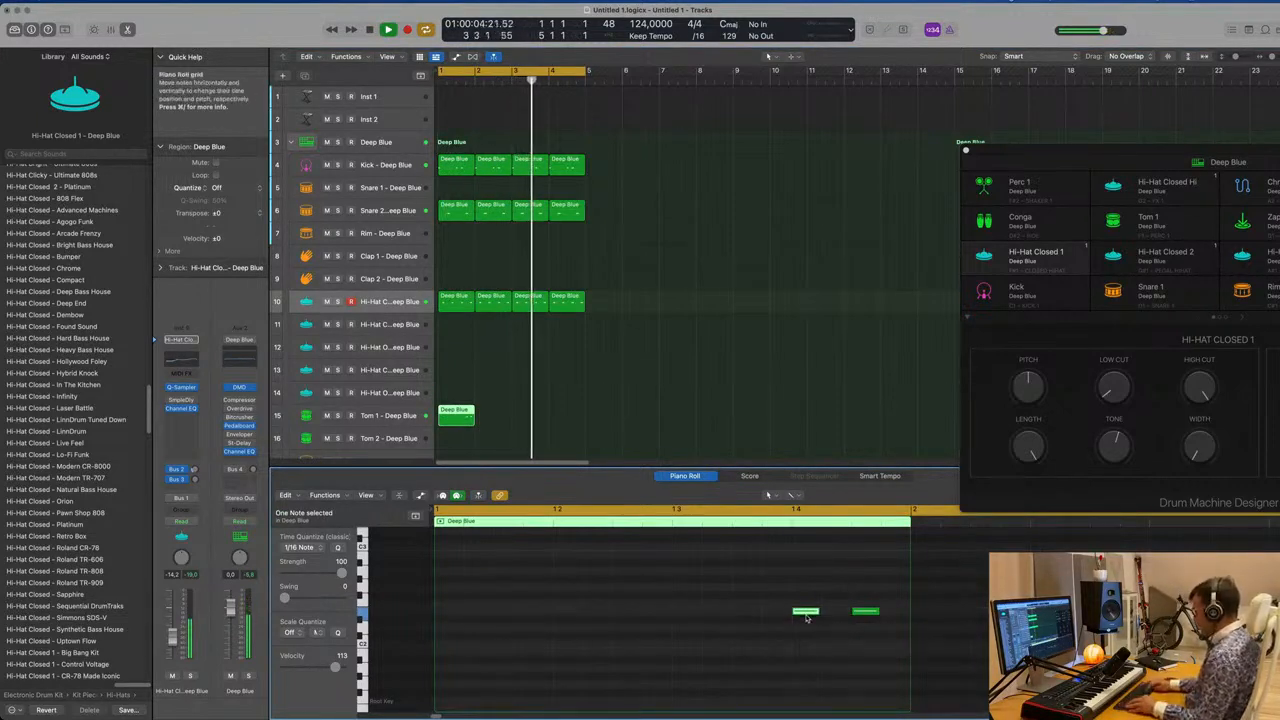
{"action": "key", "text": "Delete"}
{"action": "key", "text": "space"}
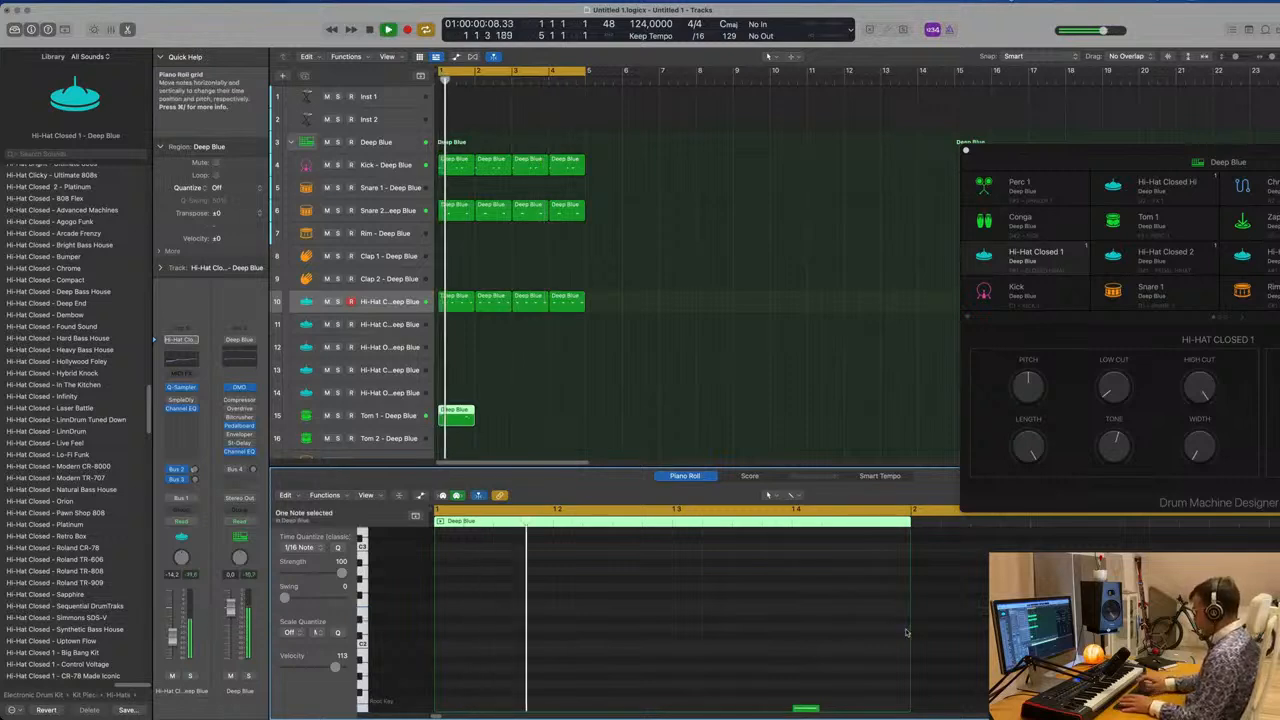
{"action": "left_click_drag", "start_coordinate": [907, 632], "coordinate": [746, 623]}
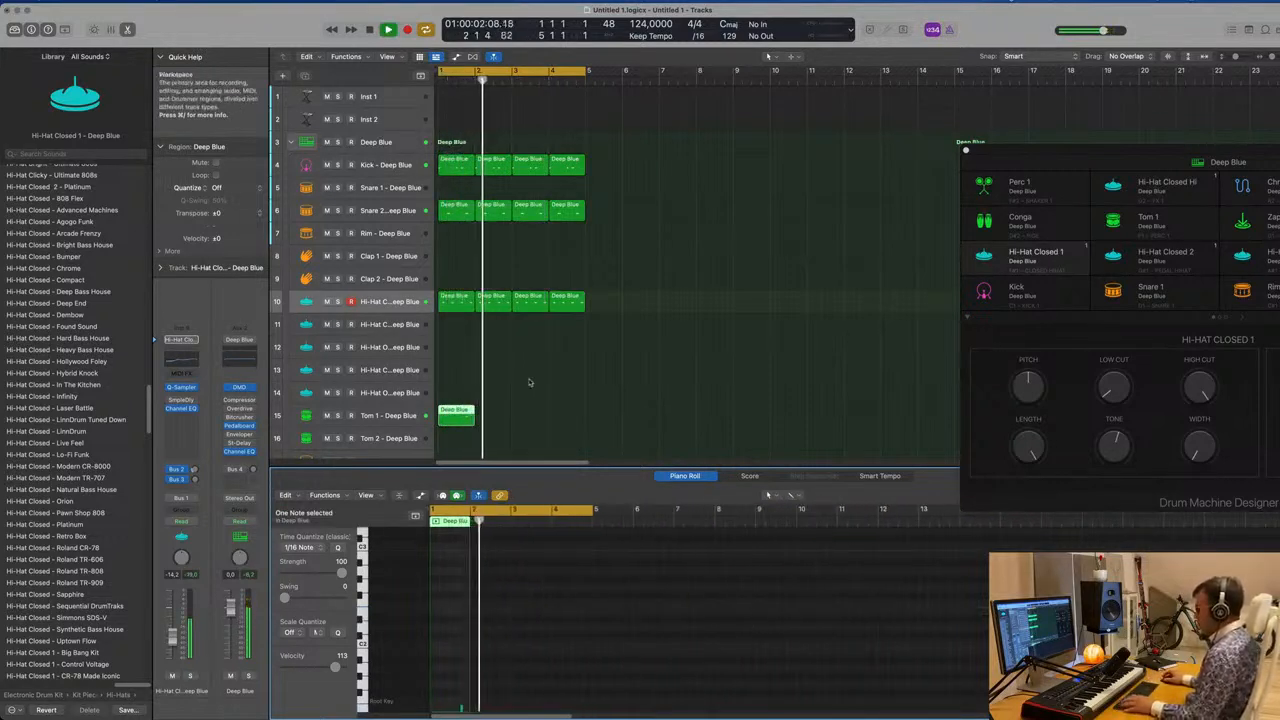
Step: Repeat the tom region three times so it fills bars 1 to 4 of the Tom 1 track
{"action": "left_click", "coordinate": [460, 417]}
{"action": "key", "text": "super+r"}
{"action": "key", "text": "super+r"}
{"action": "key", "text": "super+r"}
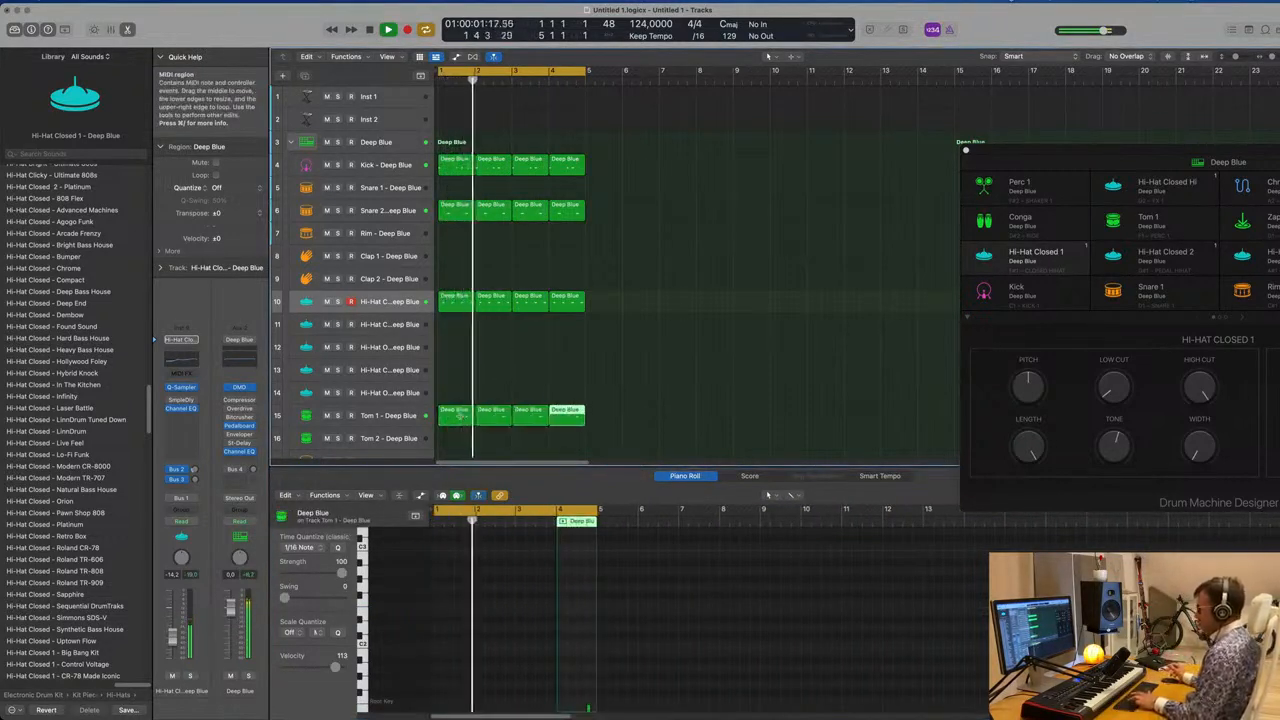
Step: Copy the first Tom 1 region to bar 1 of the Tom 2 track
{"action": "scroll", "coordinate": [711, 328], "scroll_direction": "down", "scroll_amount": 3}
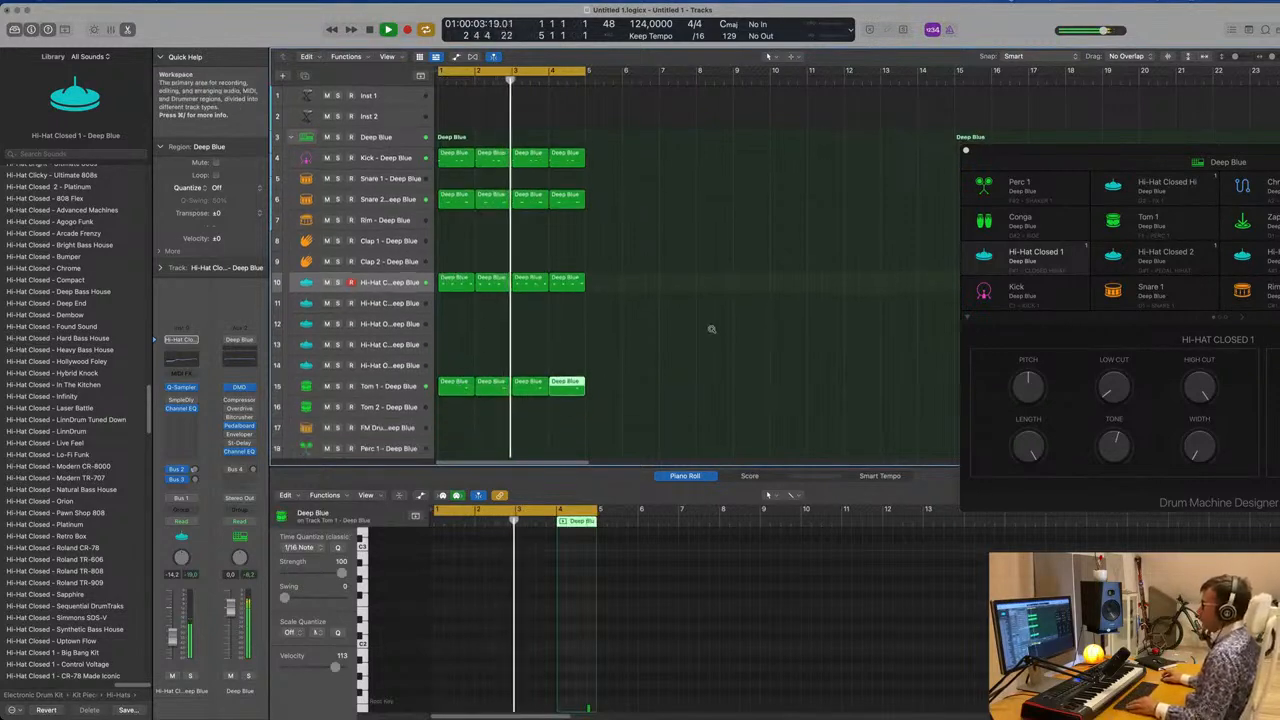
{"action": "scroll", "coordinate": [697, 311], "scroll_direction": "down", "scroll_amount": 2}
{"action": "scroll", "coordinate": [681, 358], "scroll_direction": "down", "scroll_amount": 3}
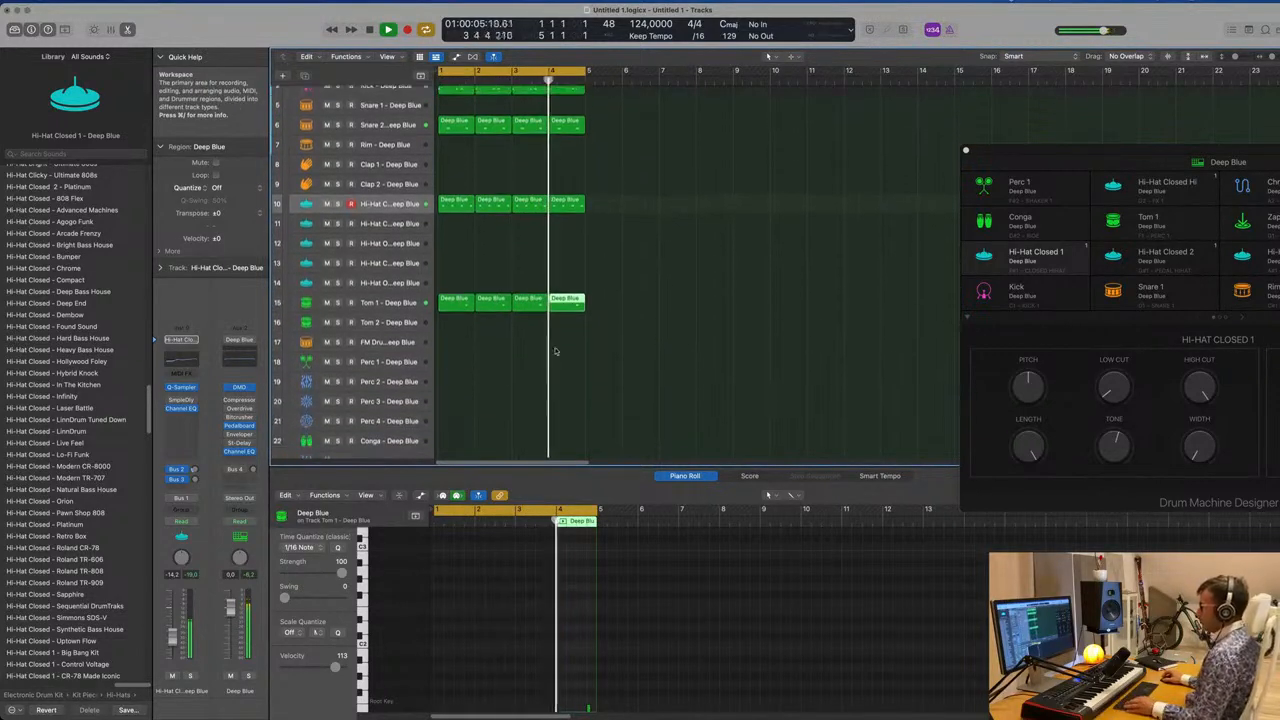
{"action": "left_click_drag", "start_coordinate": [455, 293], "coordinate": [452, 318]}
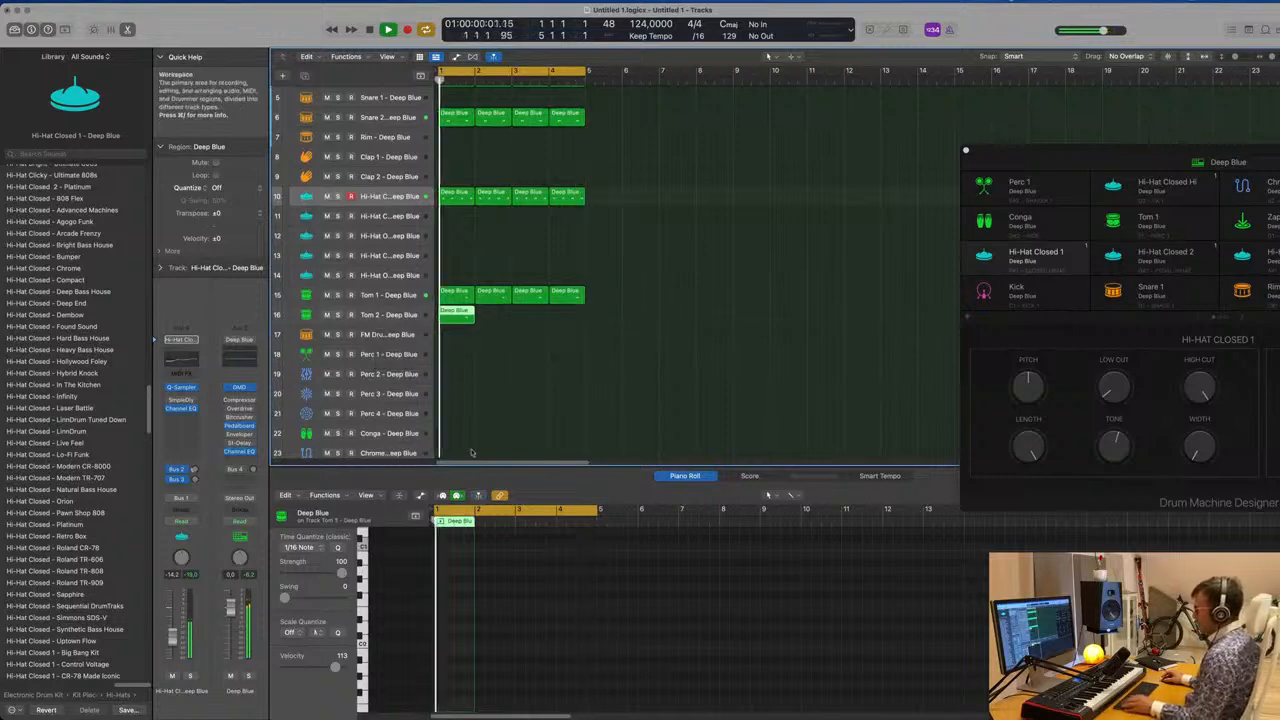
{"action": "key", "text": "e"}
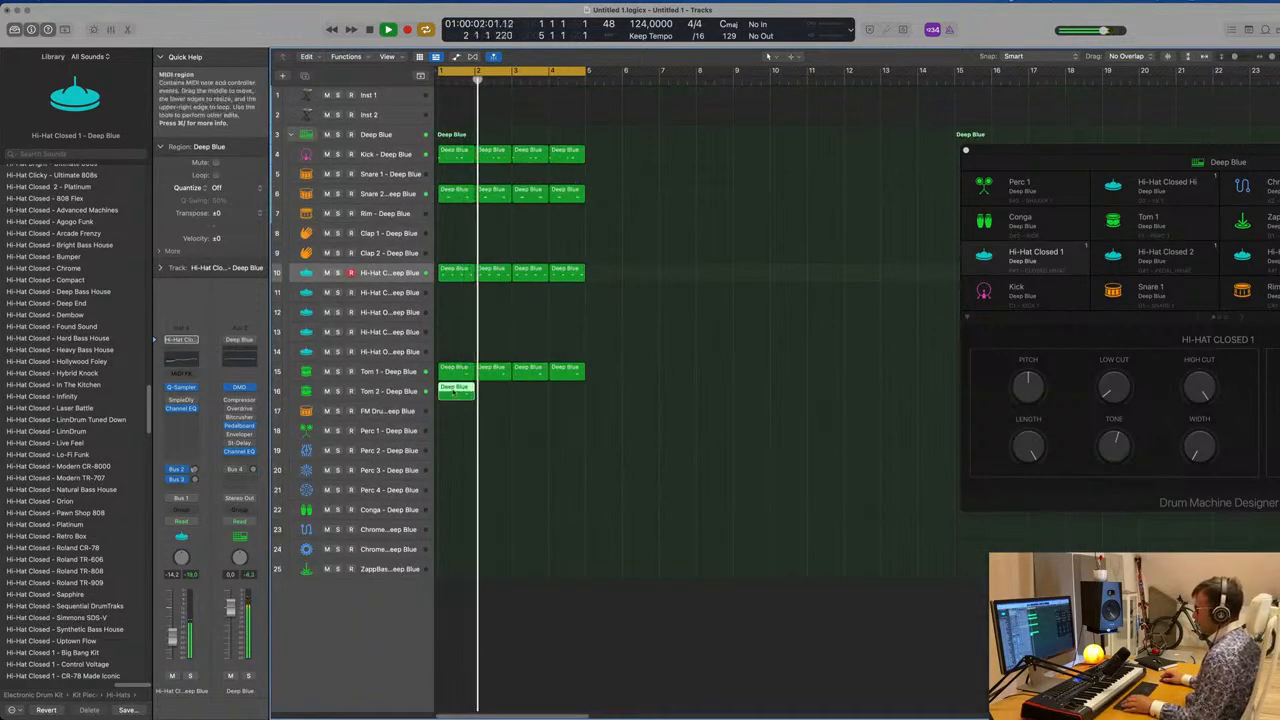
{"action": "key", "text": "e"}
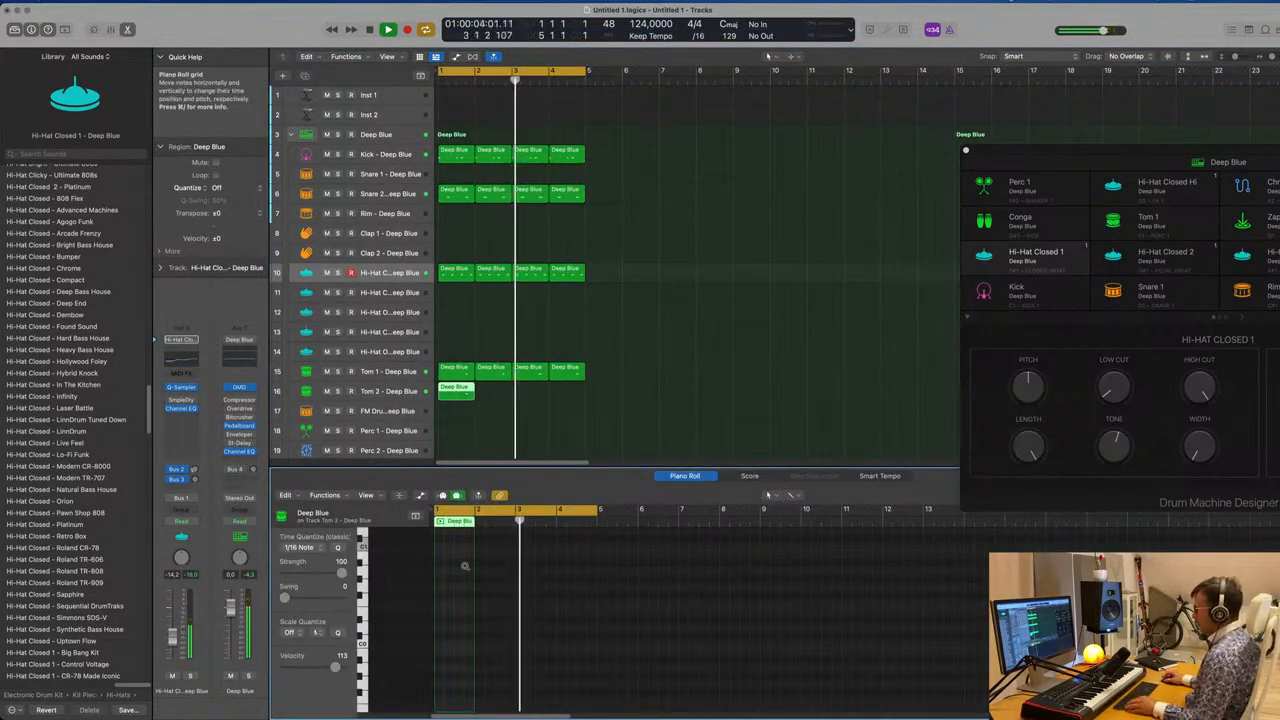
Step: Move the single Tom 2 note to the second sixteenth of bar 1 and play the loop from the start
{"action": "key", "text": "super+Right"}
{"action": "key", "text": "super+Right"}
{"action": "key", "text": "super+Right"}
{"action": "key", "text": "super+Right"}
{"action": "key", "text": "super+Up"}
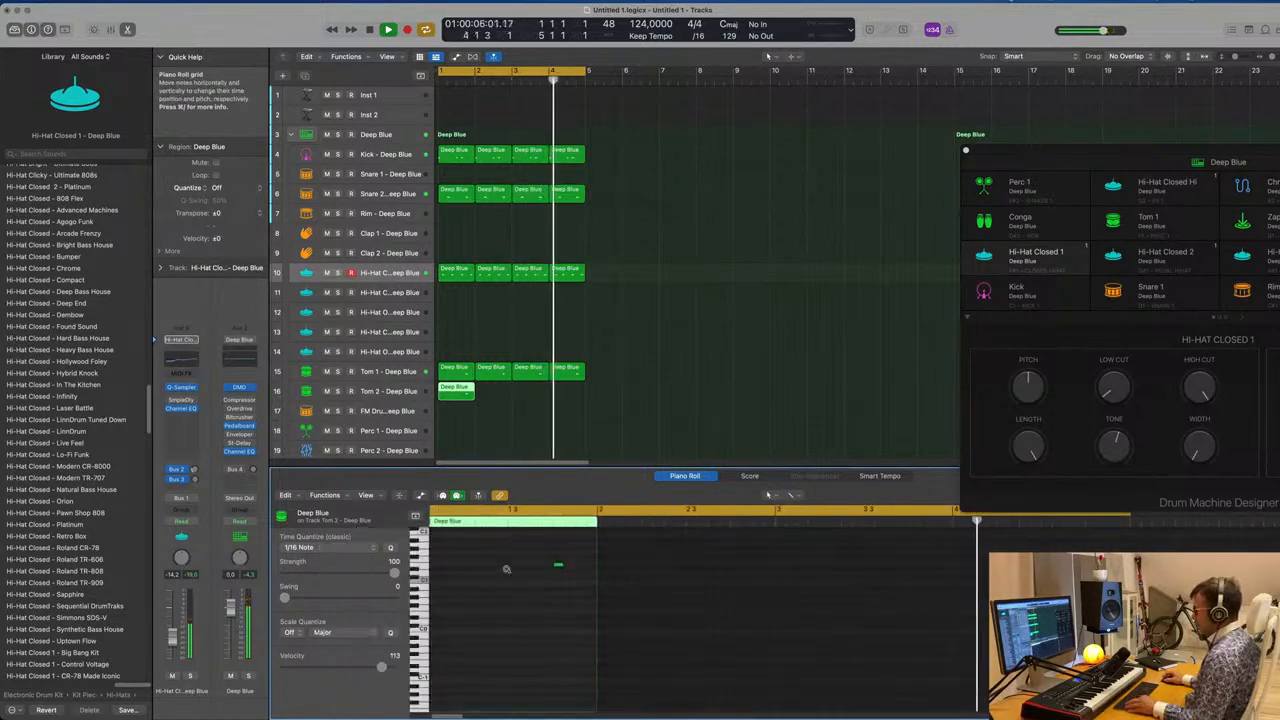
{"action": "left_click", "coordinate": [556, 565]}
{"action": "scroll", "coordinate": [550, 605], "scroll_direction": "left", "scroll_amount": 2}
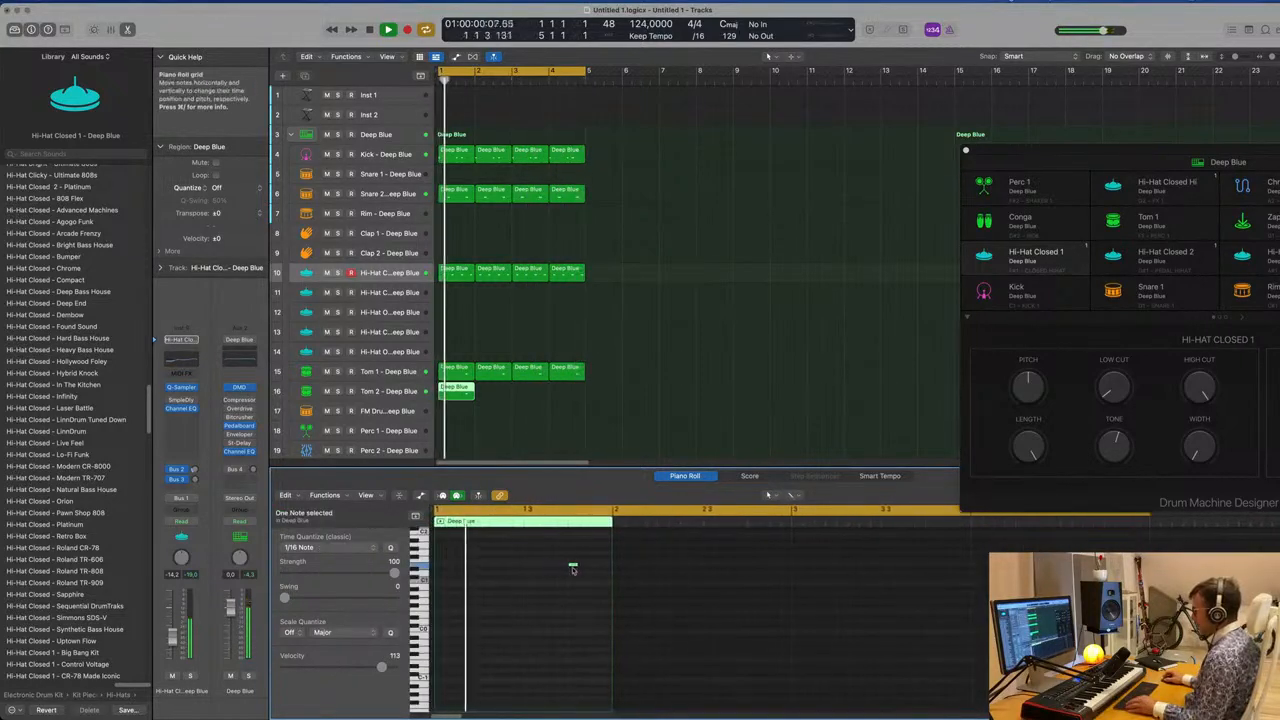
{"action": "left_click_drag", "start_coordinate": [576, 565], "coordinate": [605, 567]}
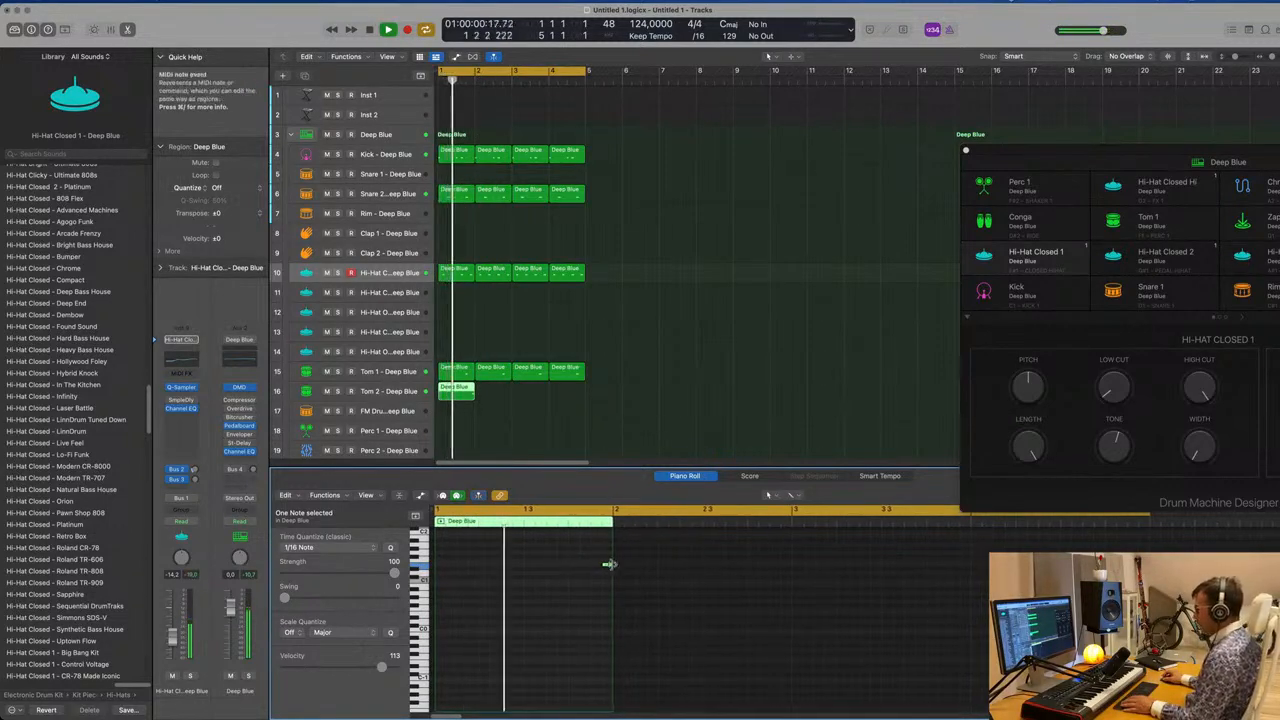
{"action": "left_click_drag", "start_coordinate": [473, 567], "coordinate": [453, 567]}
{"action": "key", "text": "Return"}
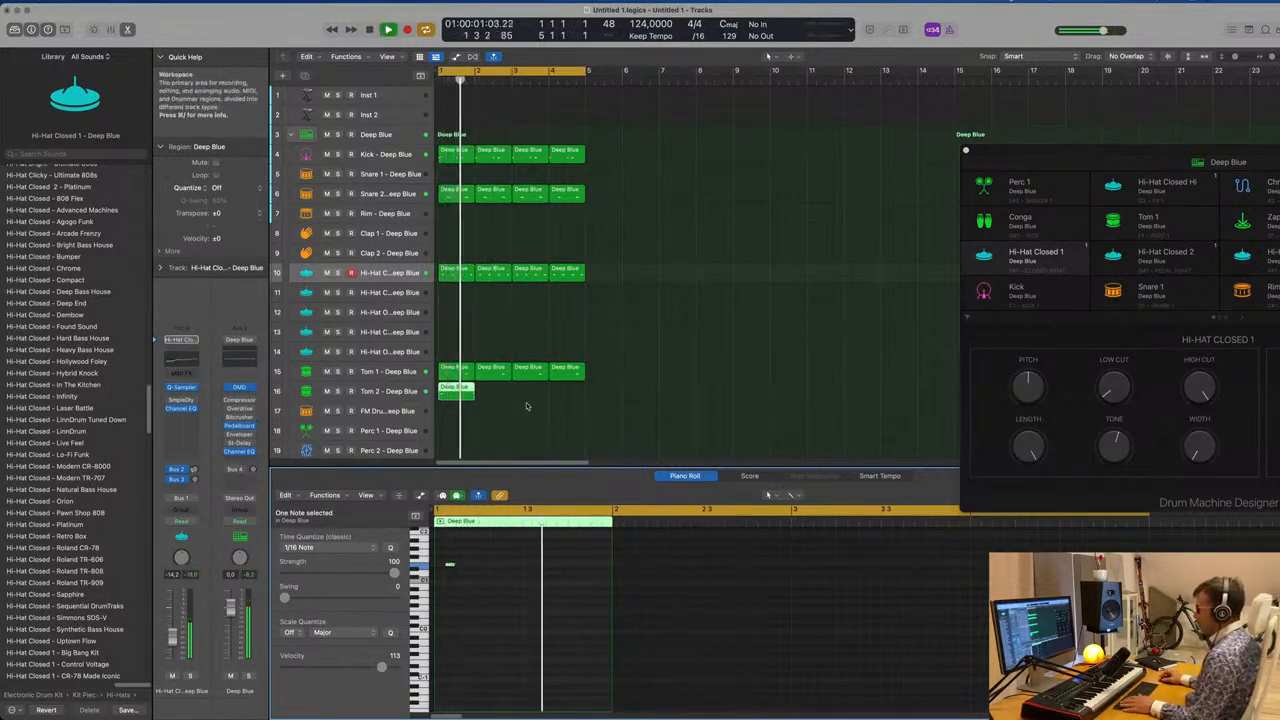
Step: Repeat the Tom 2 region three times to fill bars 1 to 4
{"action": "left_click", "coordinate": [454, 388]}
{"action": "key", "text": "super+r"}
{"action": "key", "text": "super+r"}
{"action": "key", "text": "super+r"}
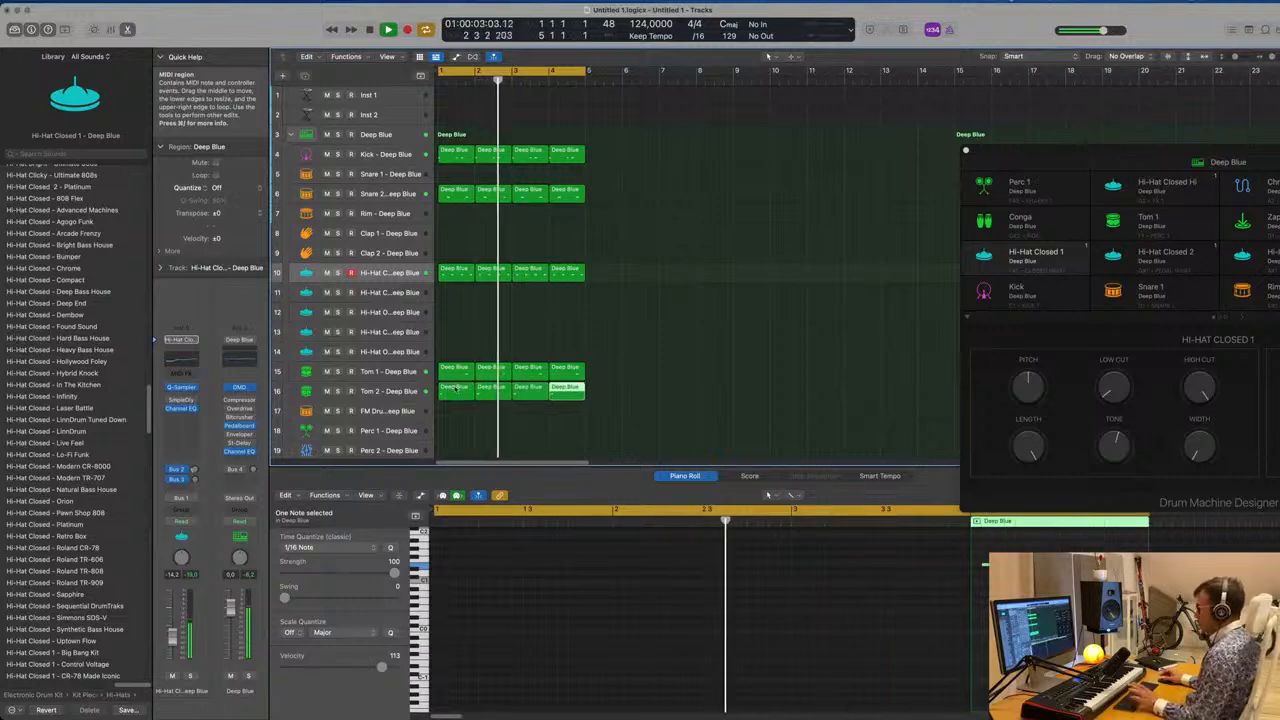
Step: Move all four Tom 2 regions onto the FM Drum track and play the loop from the start
{"action": "left_click_drag", "start_coordinate": [618, 396], "coordinate": [455, 410]}
{"action": "key", "text": "Return"}
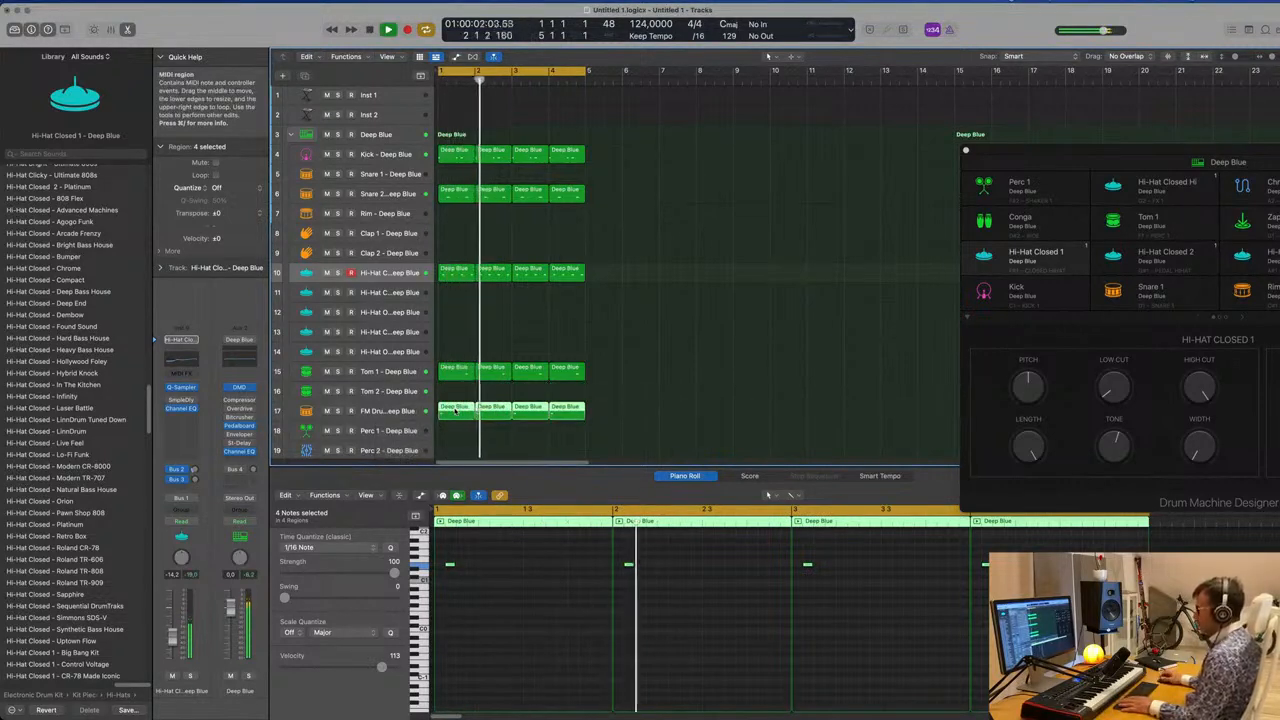
{"action": "key", "text": "Return"}
{"action": "scroll", "coordinate": [610, 440], "scroll_direction": "down", "scroll_amount": 1}
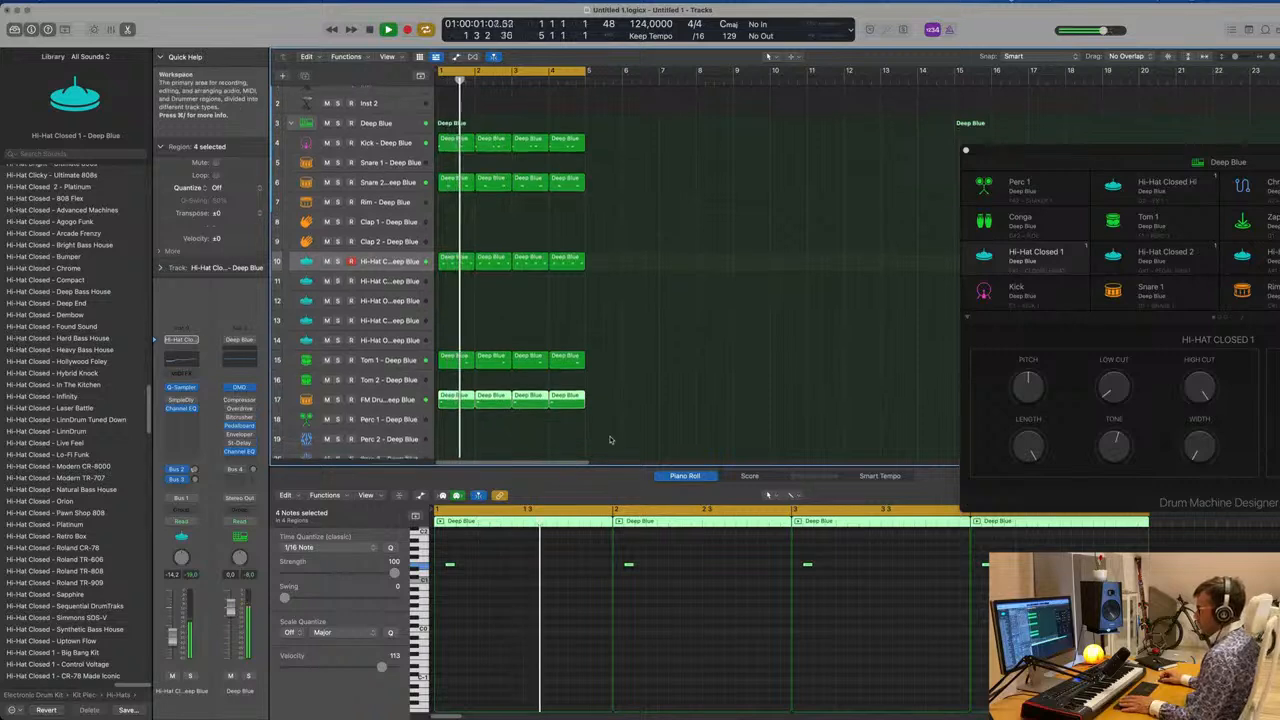
{"action": "left_click_drag", "start_coordinate": [460, 411], "coordinate": [461, 400]}
{"action": "key", "text": "Return"}
{"action": "key", "text": "Return"}
{"action": "key", "text": "super+Left"}
{"action": "key", "text": "Return"}
Step: Transpose the notes in the four FM Drum regions down
{"action": "scroll", "coordinate": [477, 600], "scroll_direction": "up", "scroll_amount": 5}
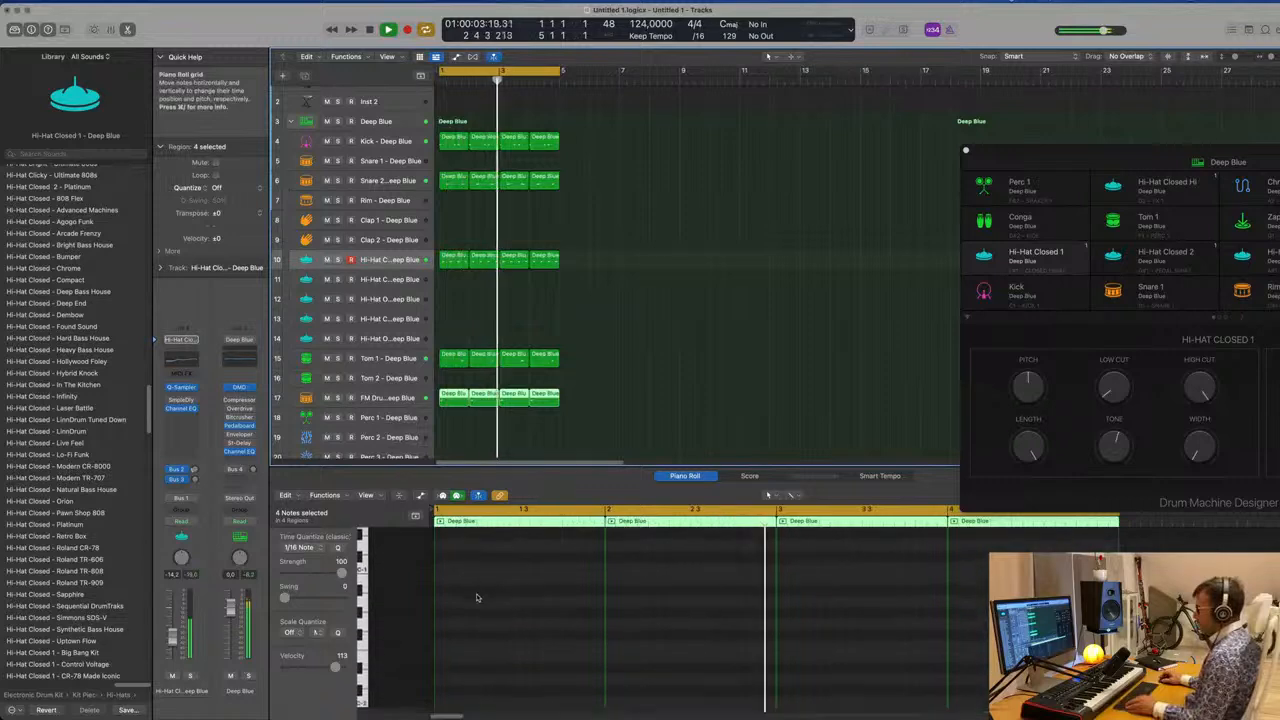
{"action": "scroll", "coordinate": [476, 597], "scroll_direction": "up", "scroll_amount": 5}
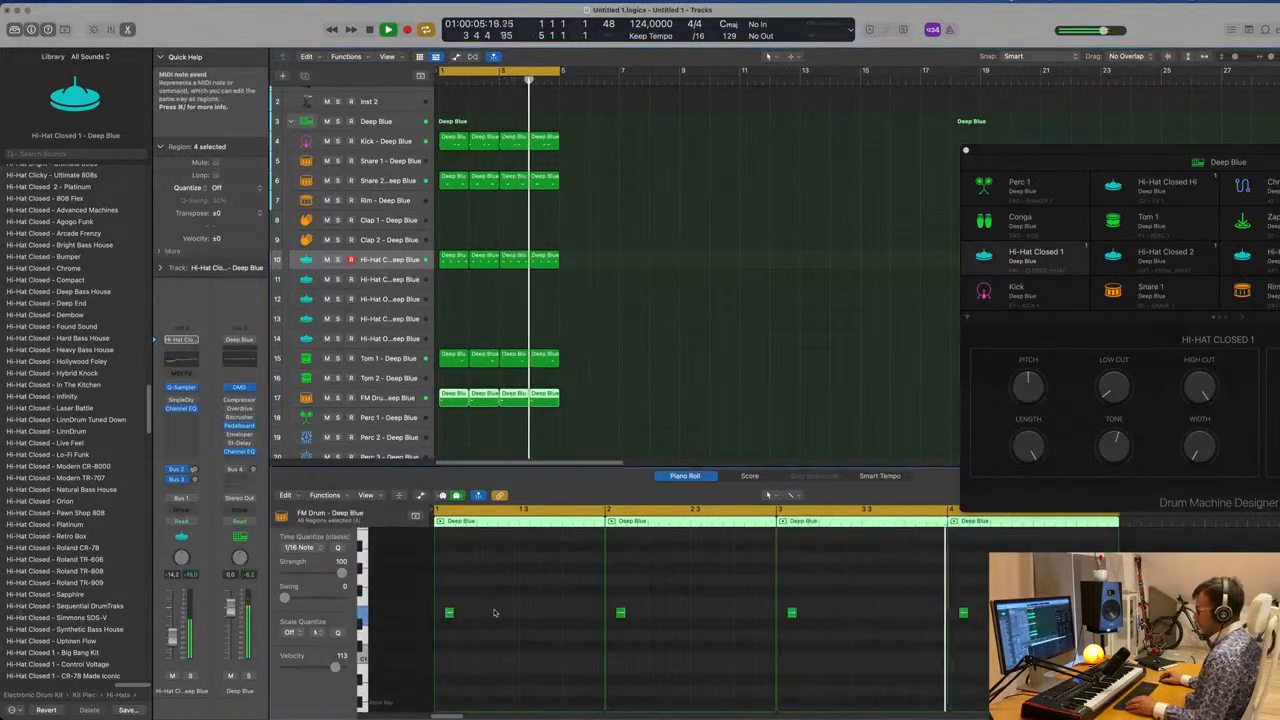
{"action": "key", "text": "alt+shift+Down"}
{"action": "scroll", "coordinate": [509, 584], "scroll_direction": "down", "scroll_amount": 1}
{"action": "scroll", "coordinate": [508, 584], "scroll_direction": "down", "scroll_amount": 2}
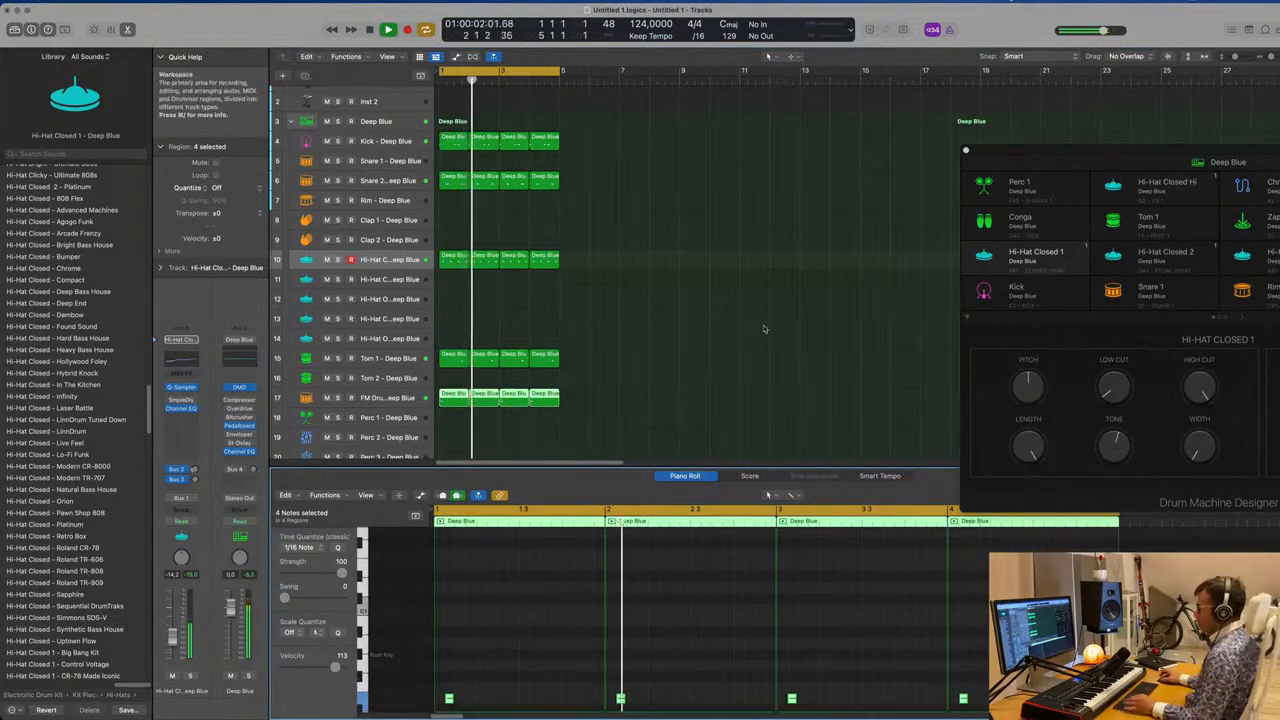
Step: Copy the first Kick region onto the Clap 2 track and strip it down to its first note
{"action": "scroll", "coordinate": [692, 288], "scroll_direction": "down", "scroll_amount": 3}
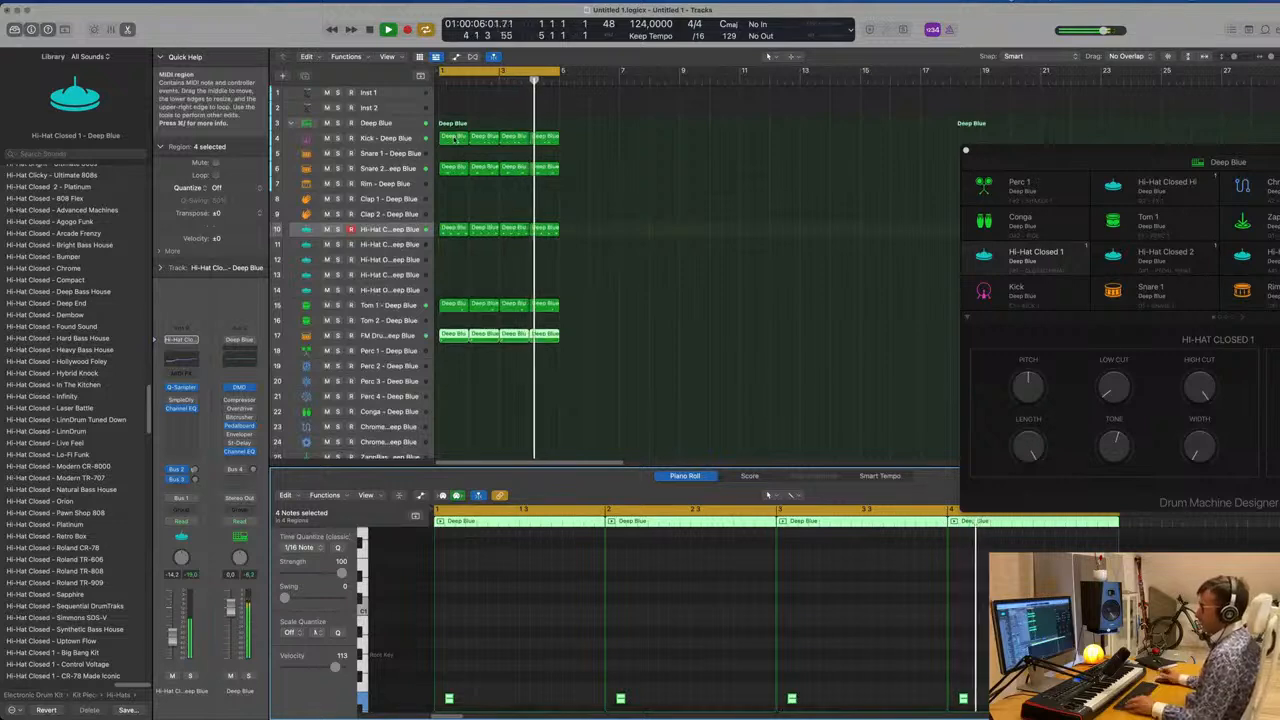
{"action": "left_click", "coordinate": [455, 138]}
{"action": "left_click_drag", "start_coordinate": [455, 138], "coordinate": [491, 213]}
{"action": "left_click_drag", "start_coordinate": [690, 587], "coordinate": [815, 654]}
{"action": "key", "text": "Delete"}
{"action": "left_click_drag", "start_coordinate": [711, 588], "coordinate": [605, 651]}
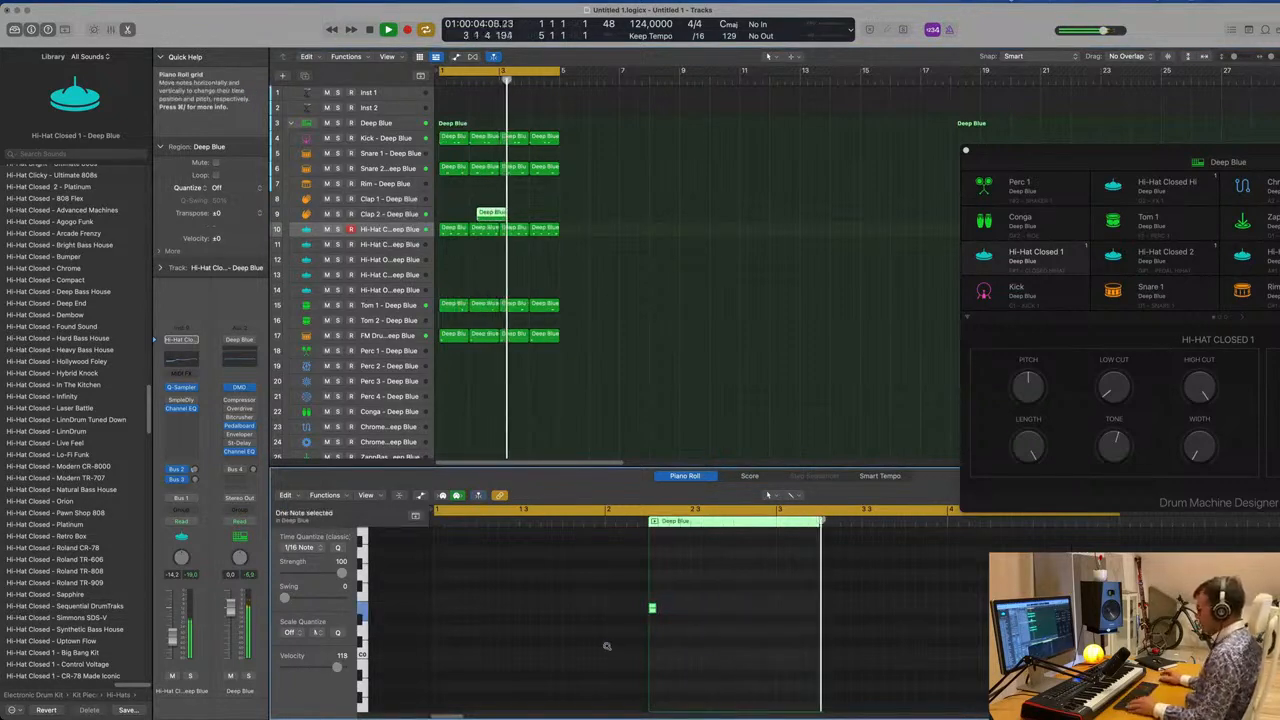
{"action": "key", "text": "Delete"}
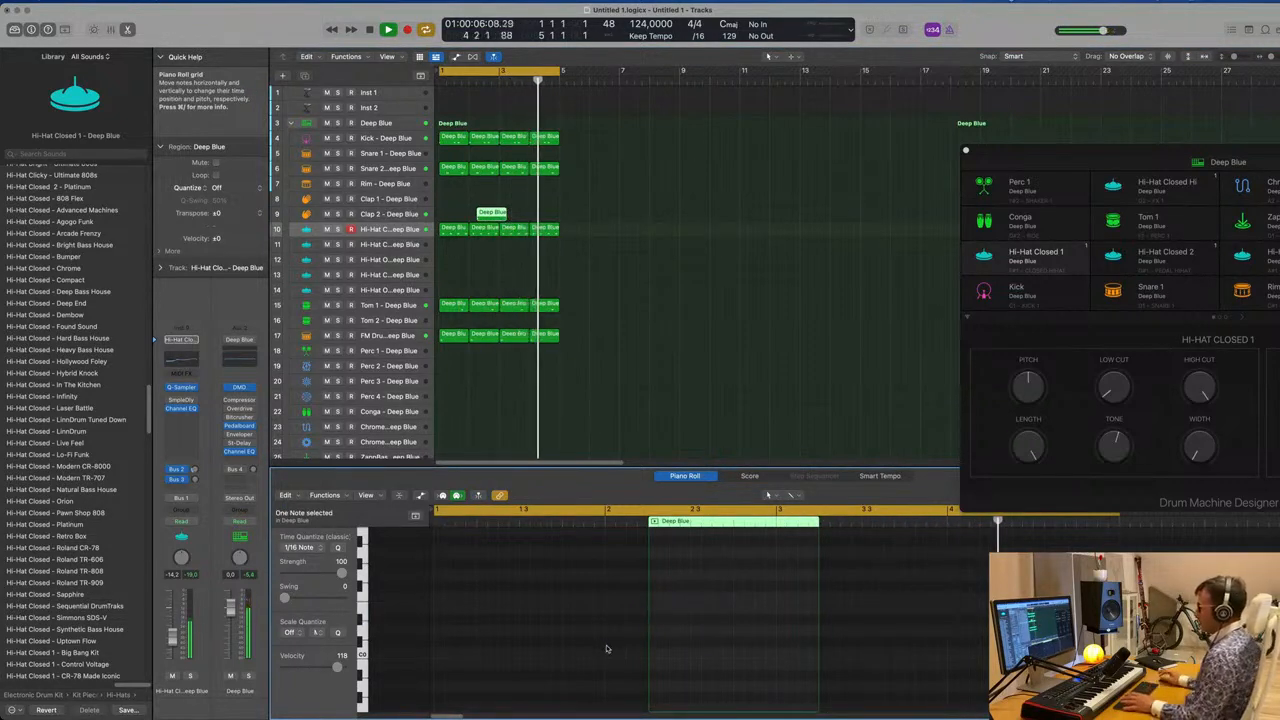
Step: Place the one-note clap region at bars 2 and 4 of the Clap 2 track, then select that track
{"action": "left_click_drag", "start_coordinate": [492, 213], "coordinate": [554, 217]}
{"action": "scroll", "coordinate": [613, 352], "scroll_direction": "down", "scroll_amount": 5}
{"action": "scroll", "coordinate": [622, 351], "scroll_direction": "up", "scroll_amount": 2}
{"action": "scroll", "coordinate": [598, 337], "scroll_direction": "up", "scroll_amount": 3}
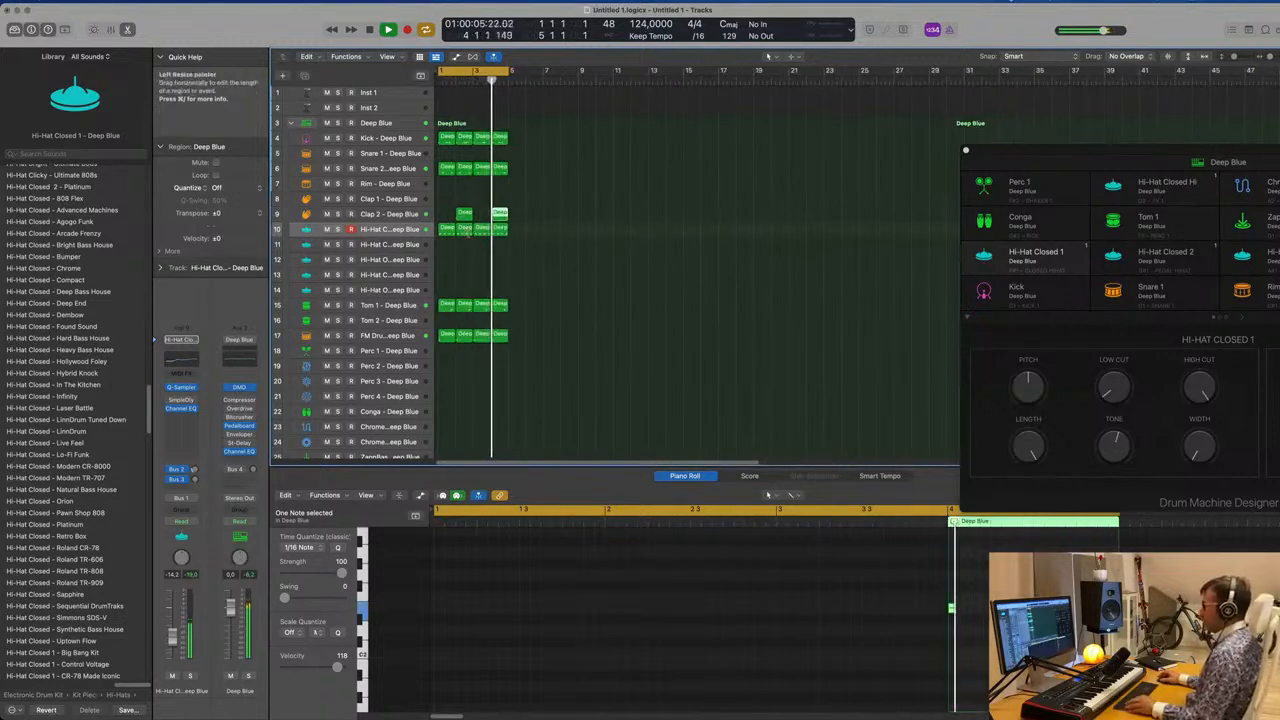
{"action": "left_click", "coordinate": [395, 214]}
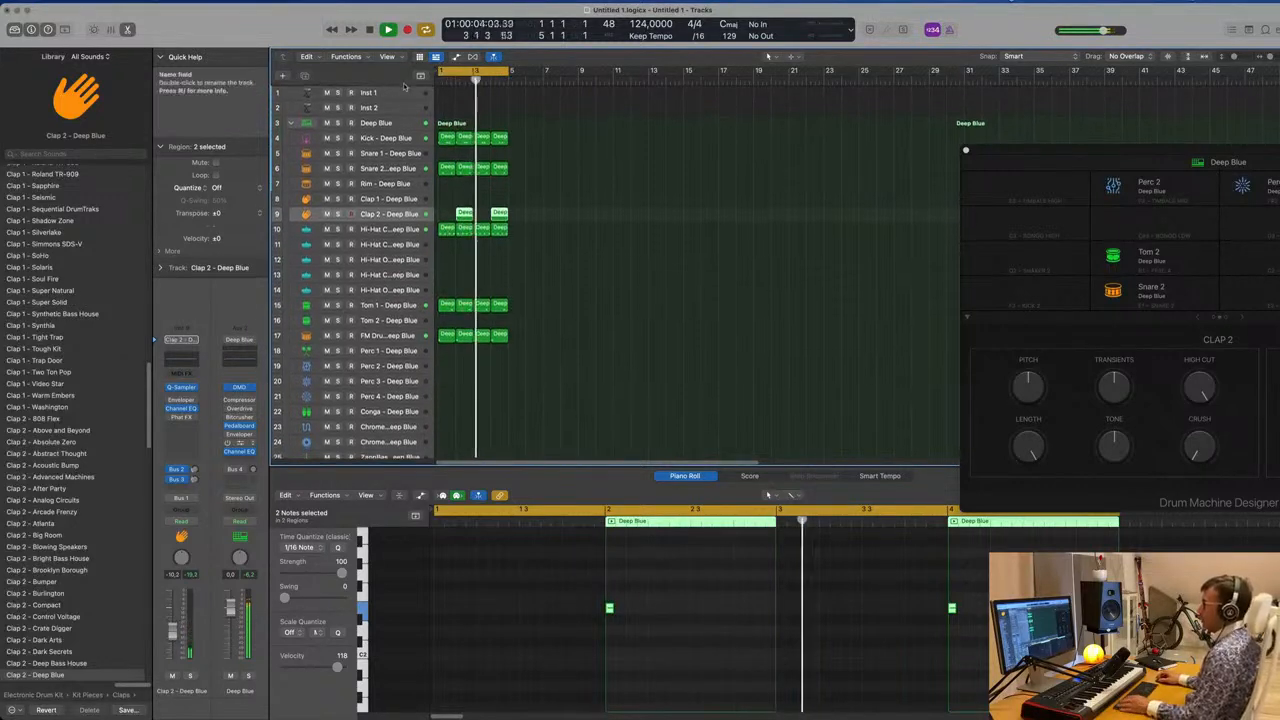
{"action": "left_click", "coordinate": [584, 153]}
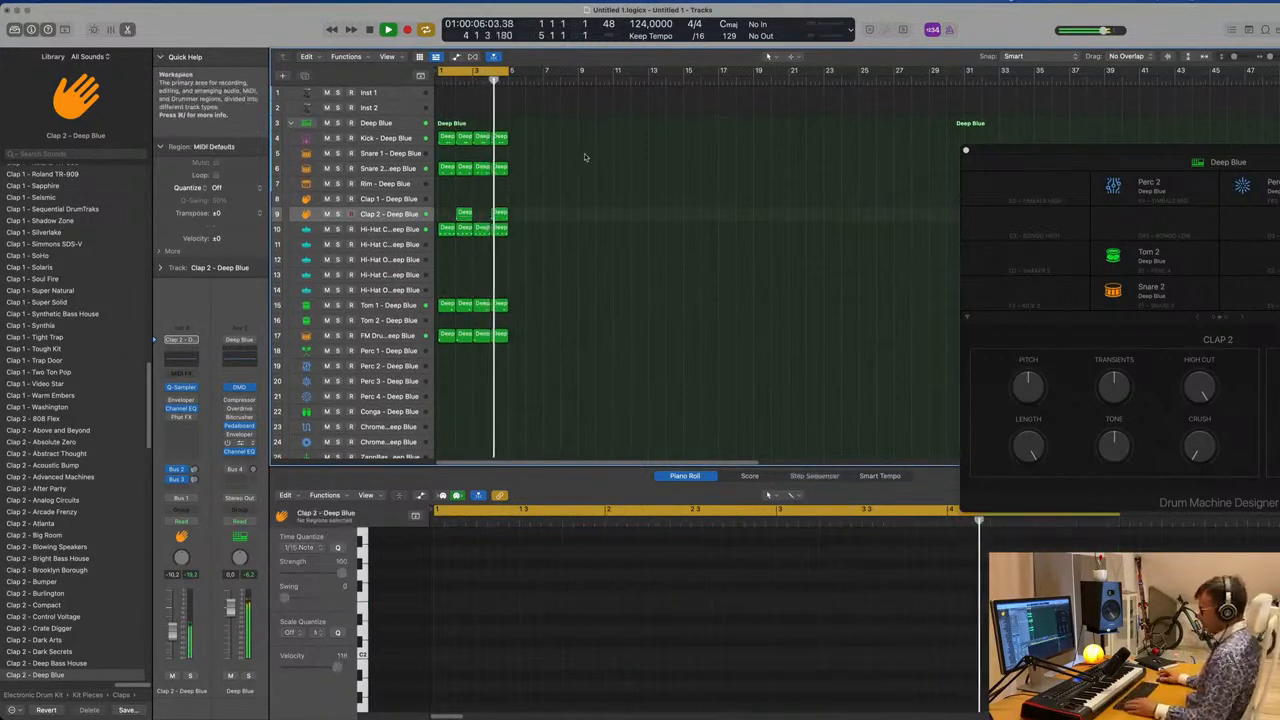
Step: Repeat the four-bar drum regions on all tracks three times and extend the cycle area to bar 17
{"action": "key", "text": "super+a"}
{"action": "key", "text": "super+r"}
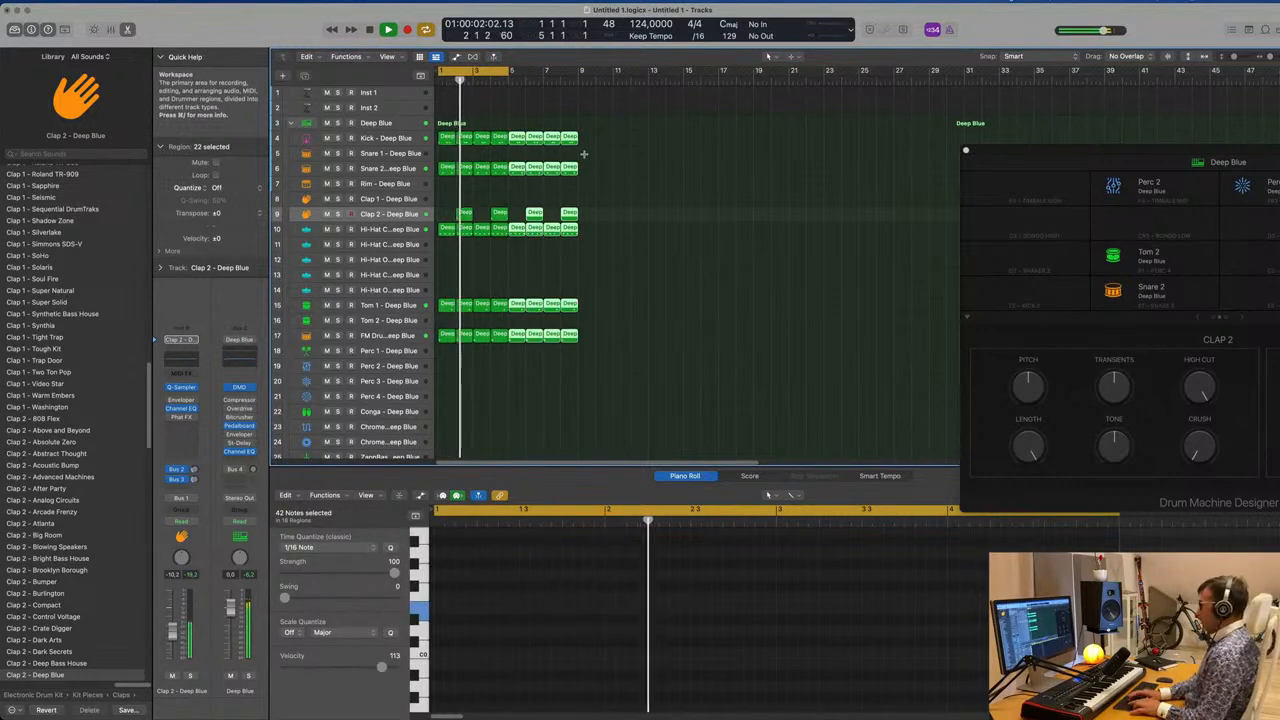
{"action": "key", "text": "super+r"}
{"action": "key", "text": "super+r"}
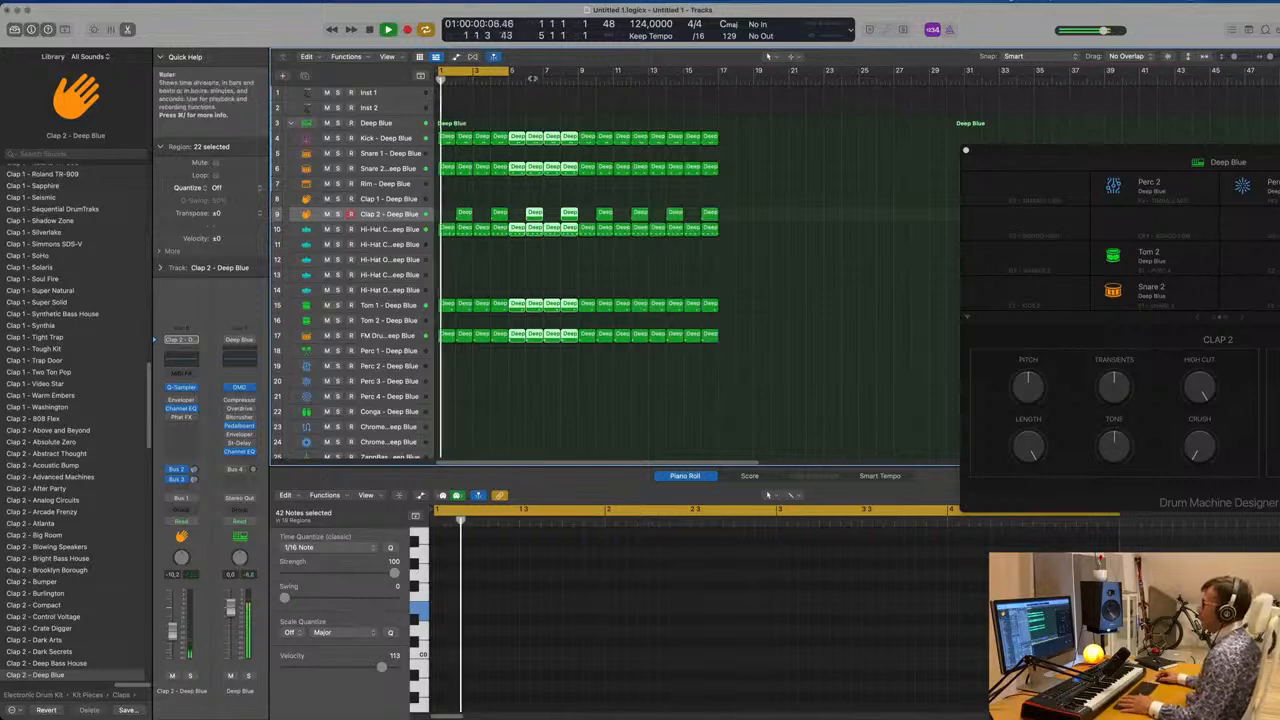
{"action": "left_click_drag", "start_coordinate": [512, 76], "coordinate": [720, 82]}
Step: Select the Inst 1 track, show the toolbar and turn on Track Zoom to enlarge that track
{"action": "left_click", "coordinate": [385, 92]}
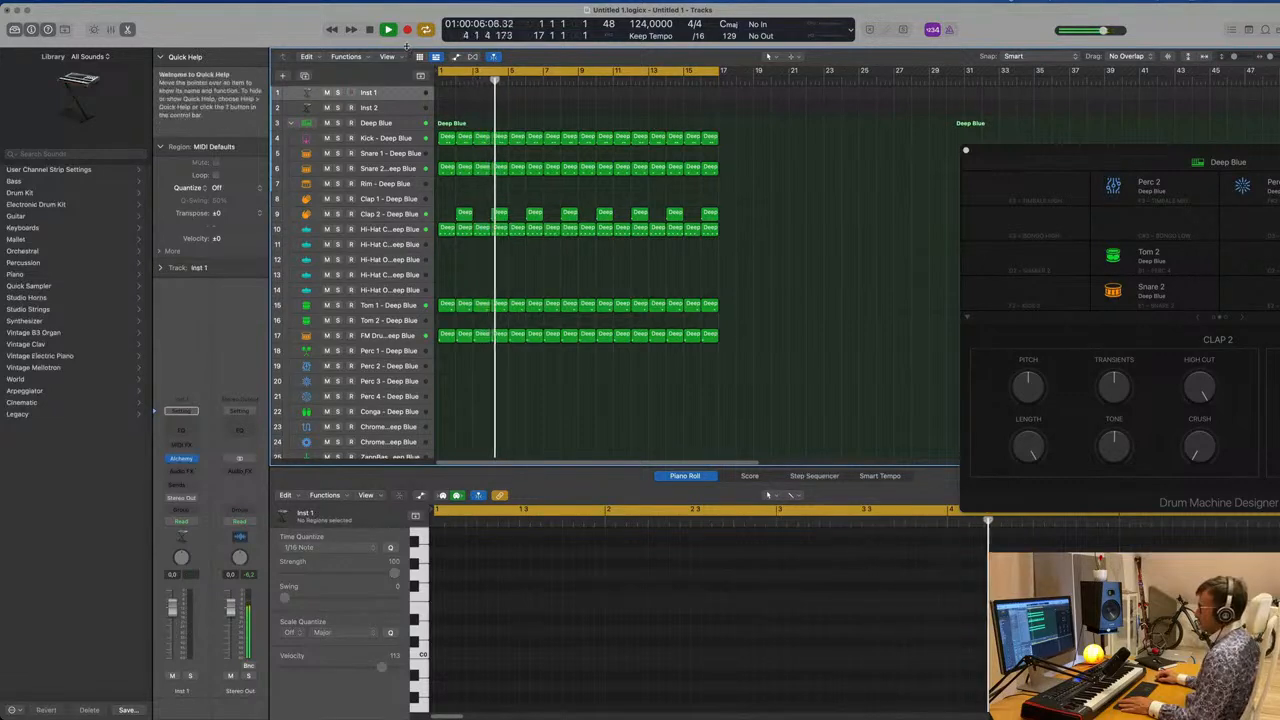
{"action": "key", "text": "ctrl+alt+super+t"}
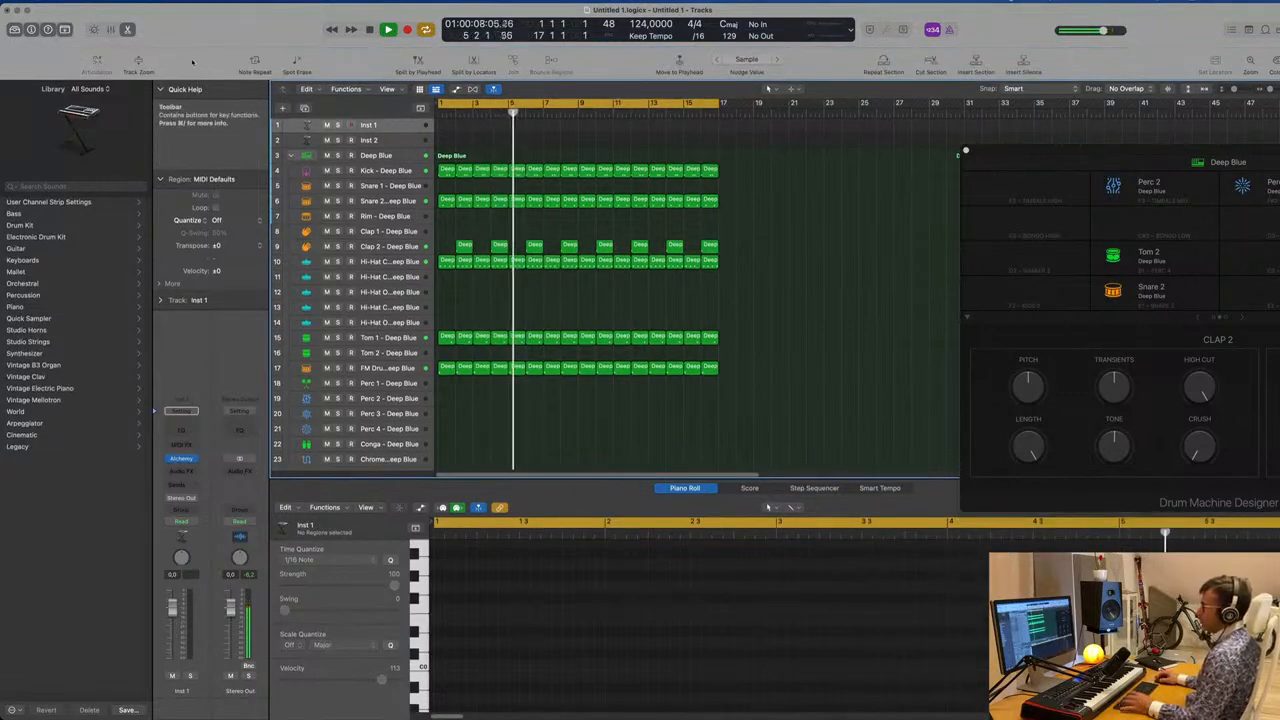
{"action": "left_click", "coordinate": [138, 63]}
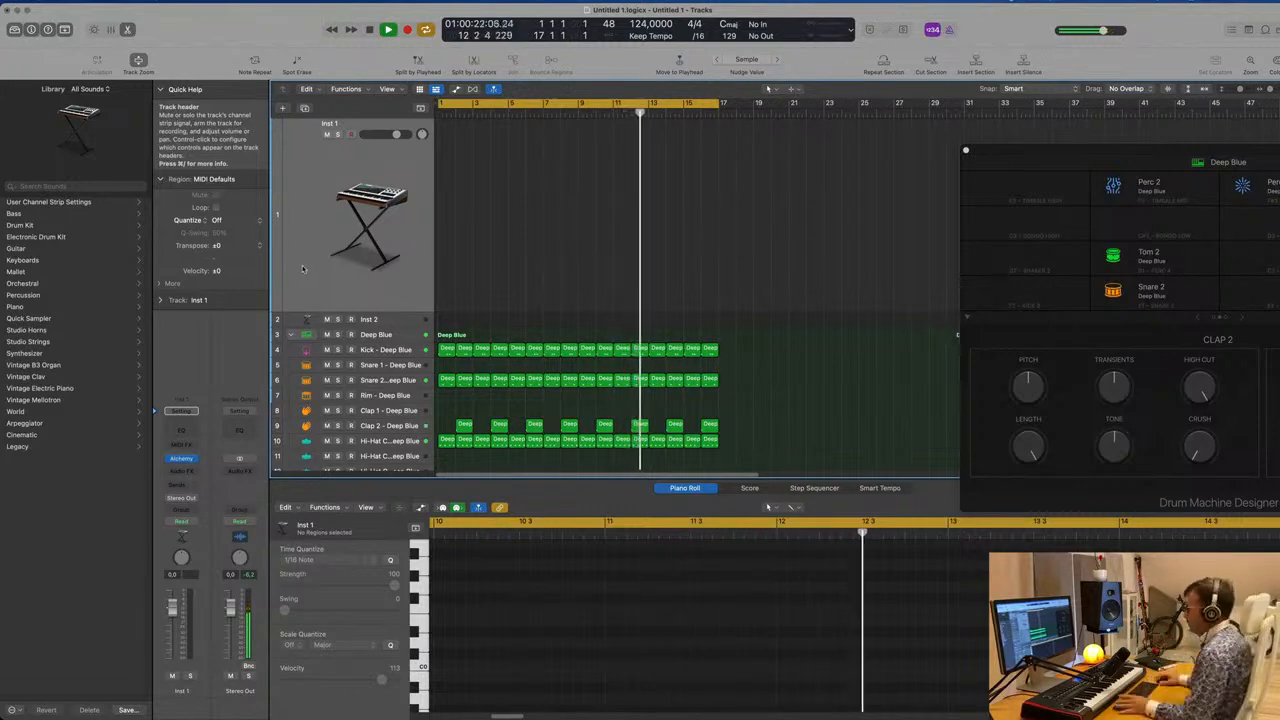
Step: Open Alchemy on the Inst 1 track, search its presets for "rees" and load the Steam Reese preset
{"action": "left_click", "coordinate": [181, 459]}
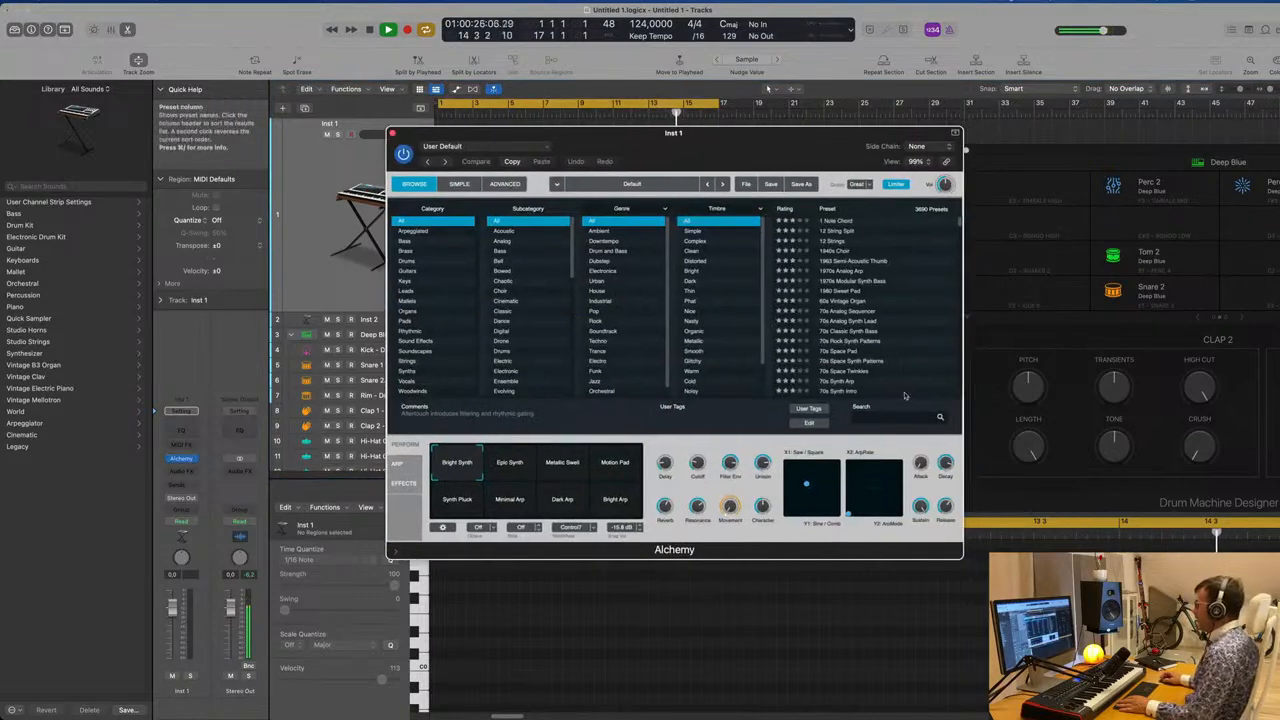
{"action": "left_click", "coordinate": [886, 418]}
{"action": "type", "text": "rees"}
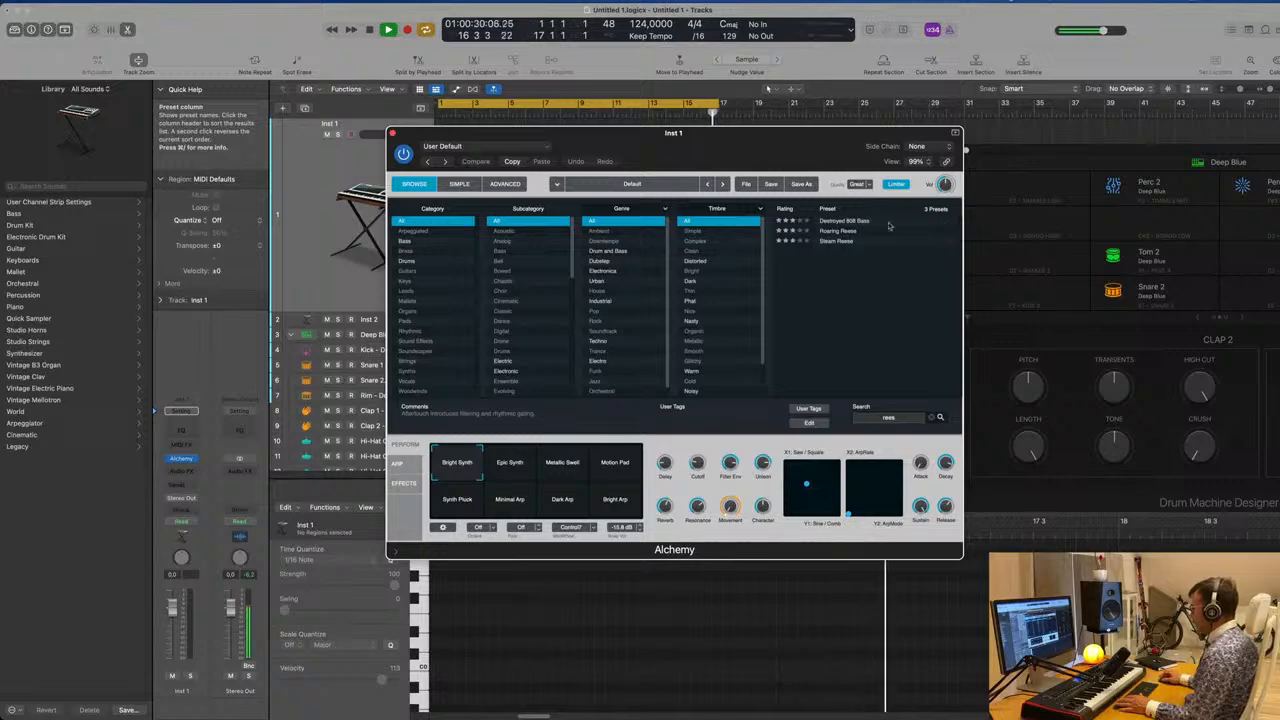
{"action": "left_click", "coordinate": [826, 244]}
{"action": "left_click_drag", "start_coordinate": [826, 133], "coordinate": [1259, 161]}
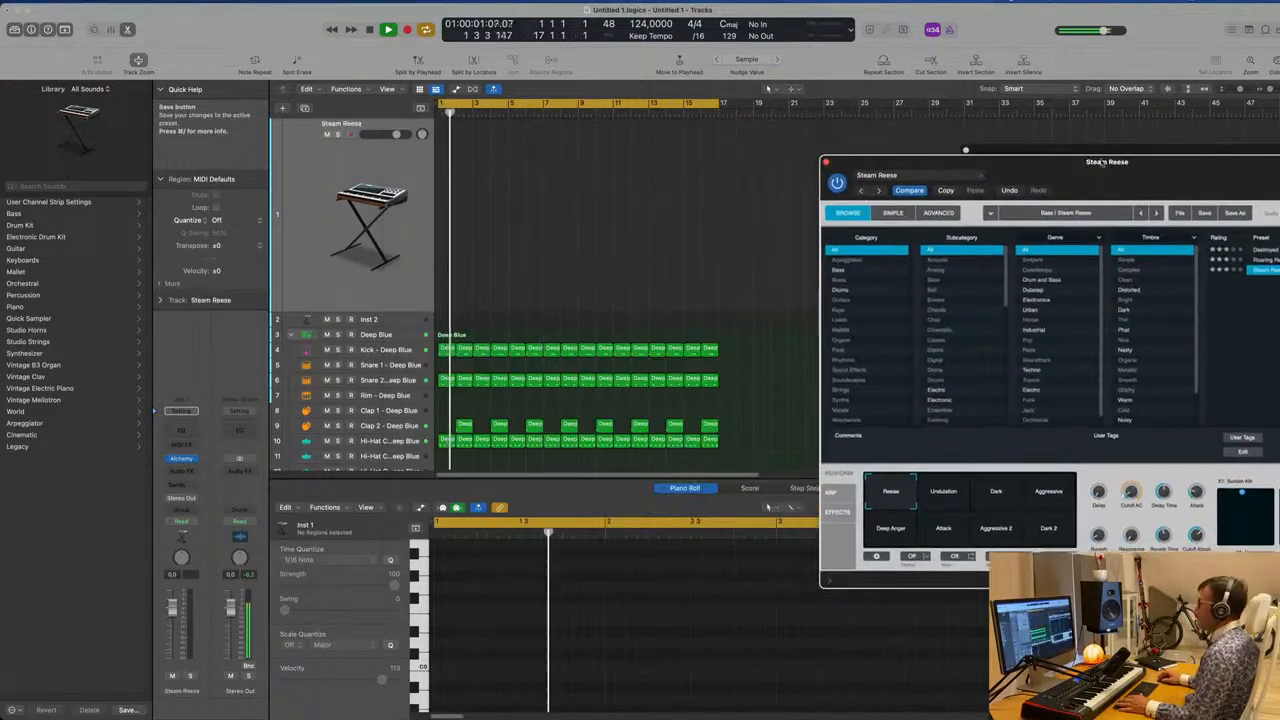
{"action": "left_click", "coordinate": [319, 231]}
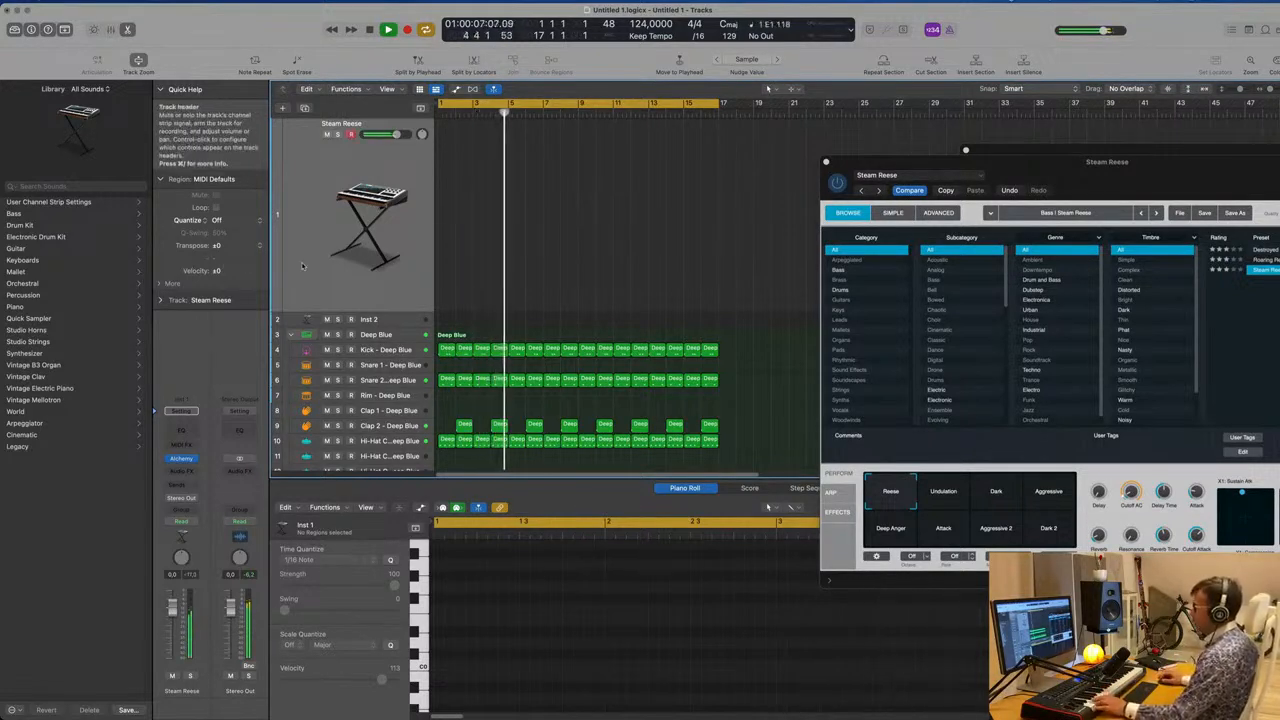
Step: Audition the Undulation, Dark, Aggressive, Deep Anger, Attack, Aggressive 2 and Dark 2 snapshots of Steam Reese over the beat
{"action": "left_click_drag", "start_coordinate": [1193, 173], "coordinate": [925, 192]}
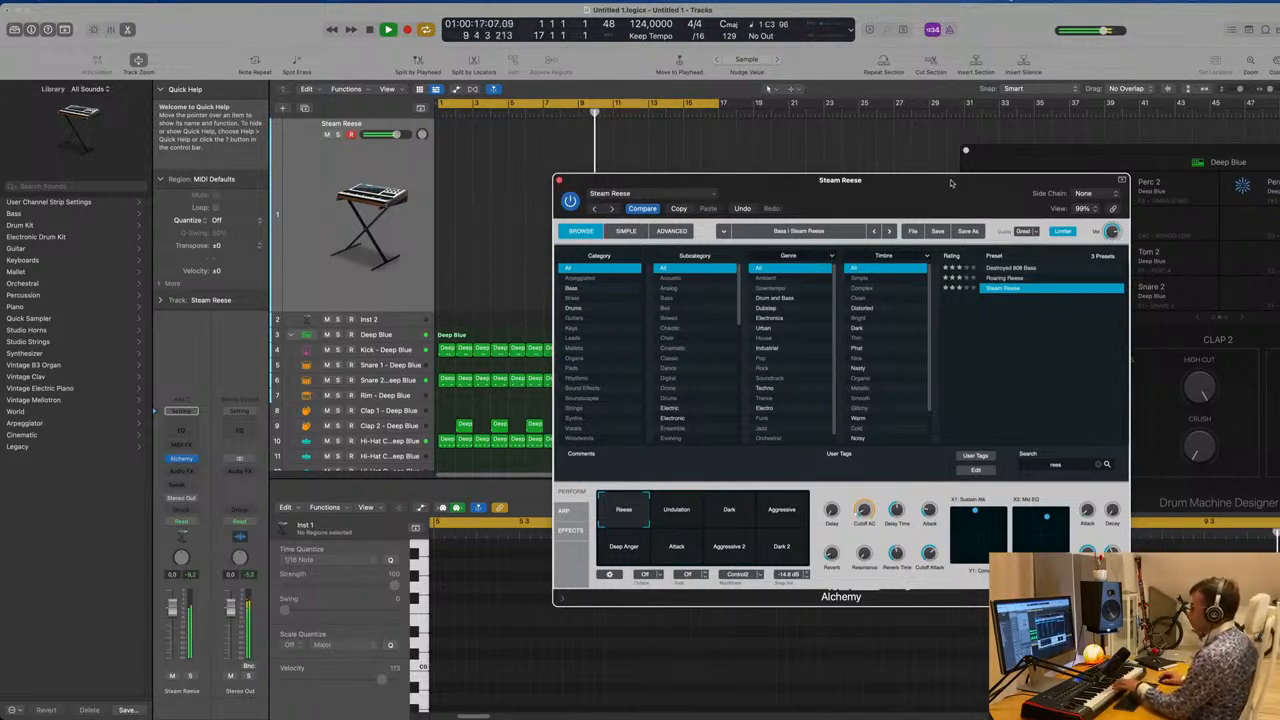
{"action": "mouse_move", "coordinate": [866, 507]}
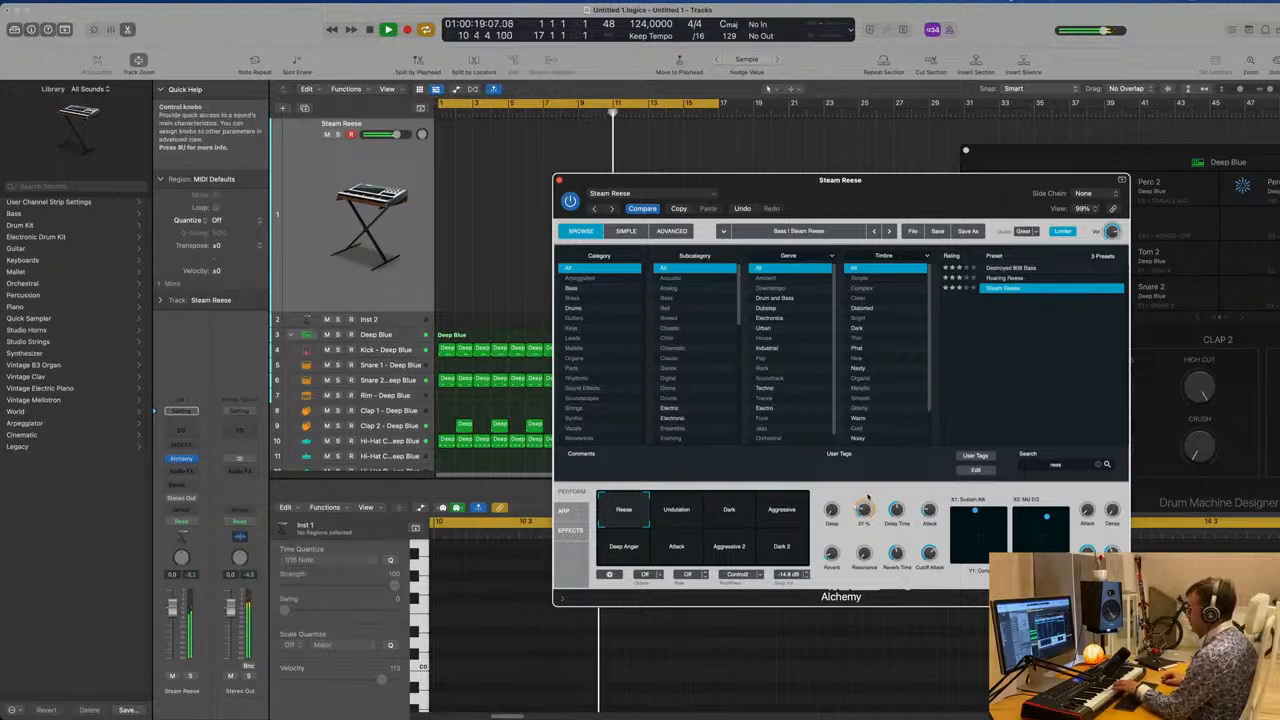
{"action": "left_click", "coordinate": [684, 516]}
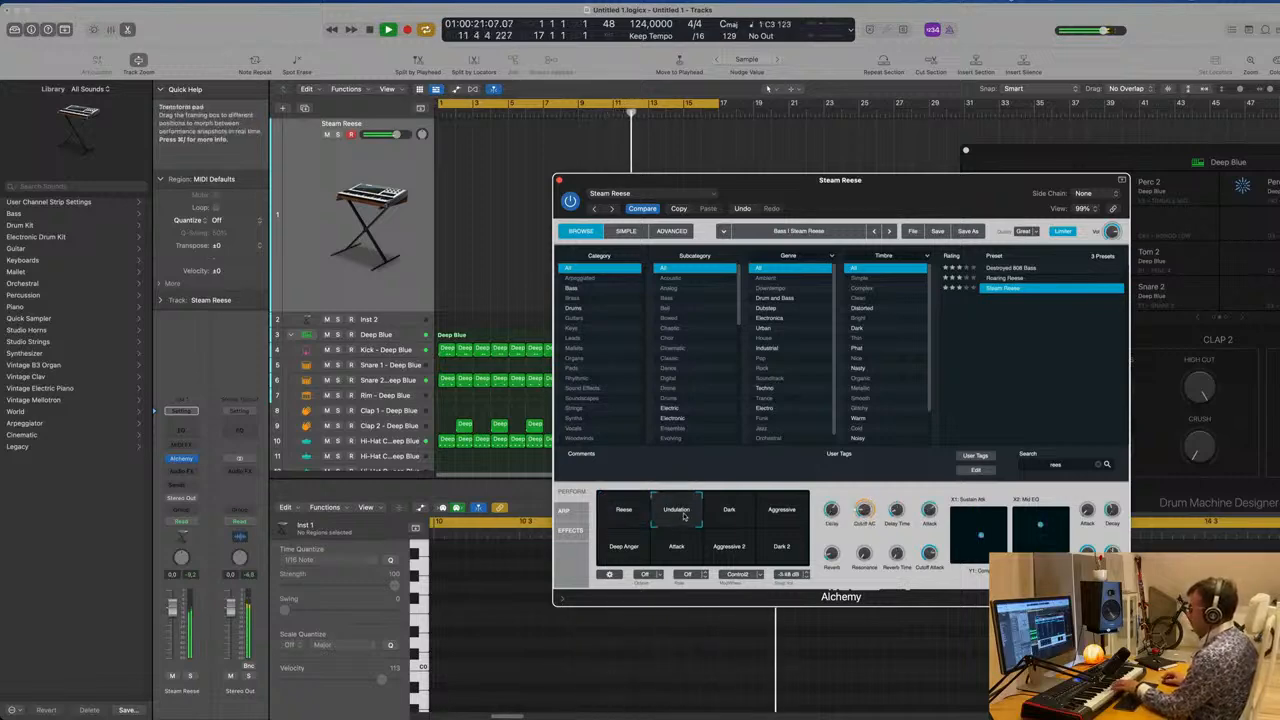
{"action": "left_click_drag", "start_coordinate": [932, 197], "coordinate": [920, 225]}
{"action": "left_click", "coordinate": [719, 539]}
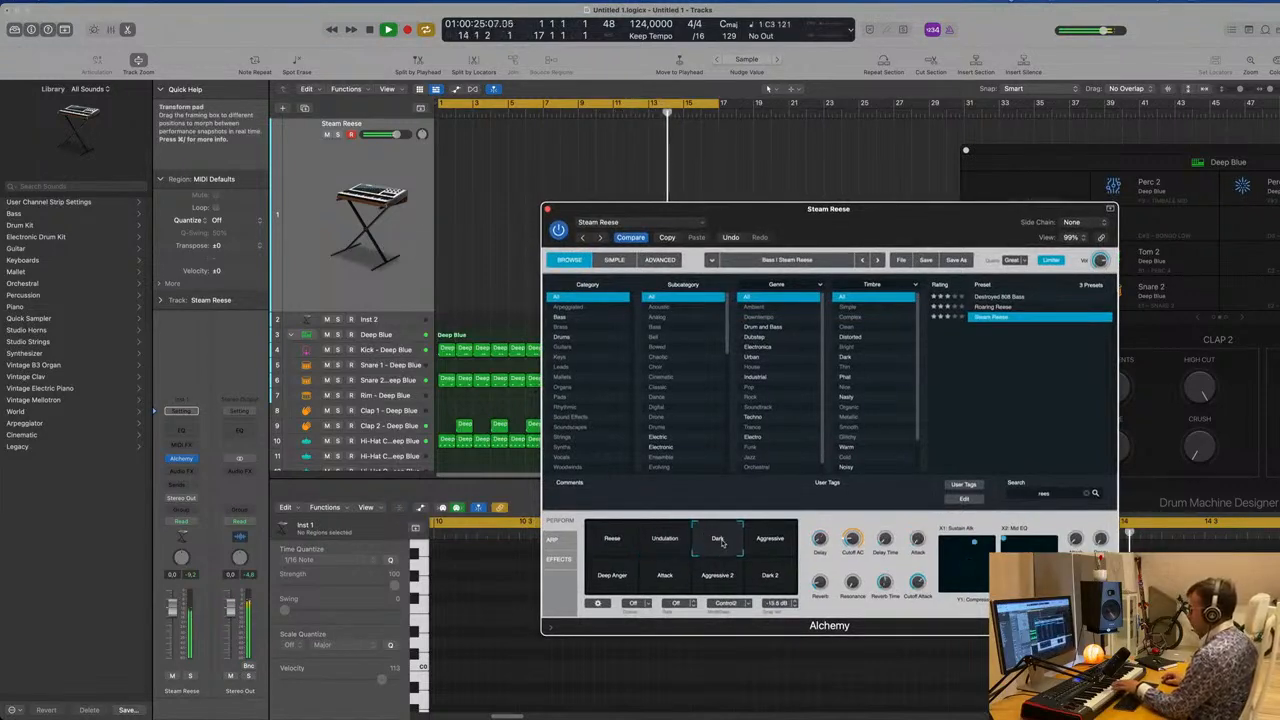
{"action": "left_click", "coordinate": [769, 542]}
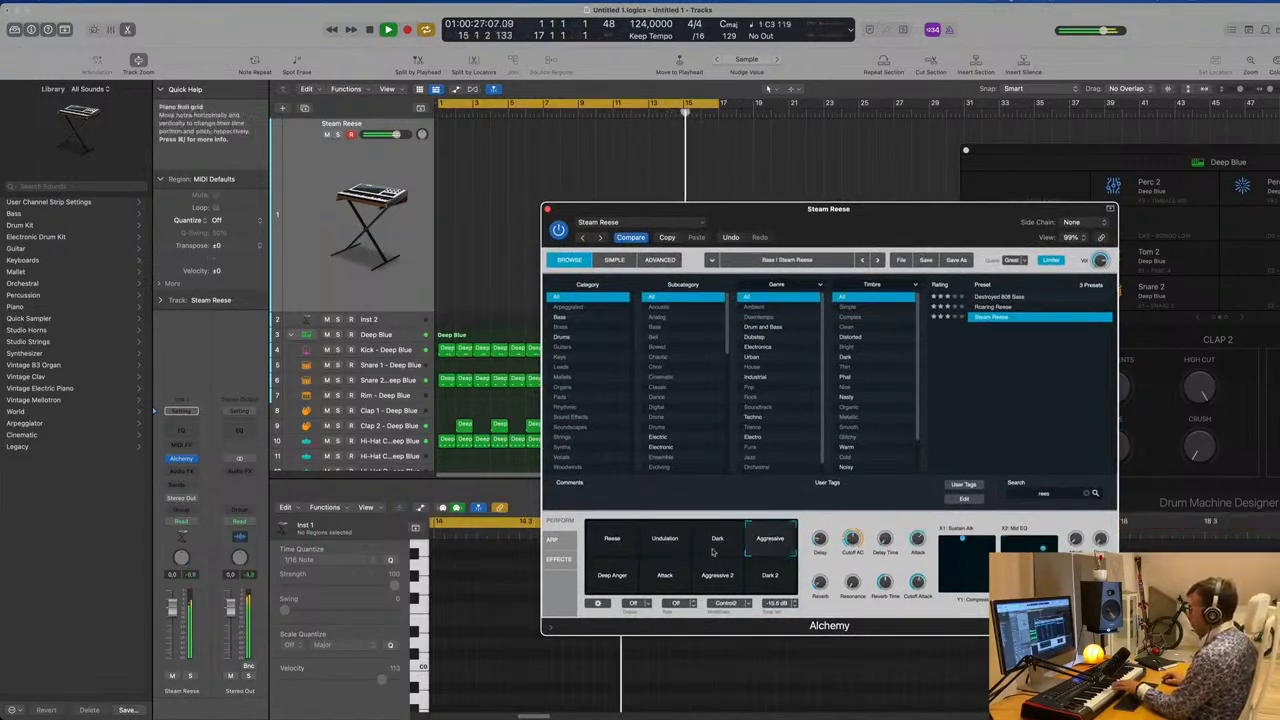
{"action": "left_click", "coordinate": [613, 580]}
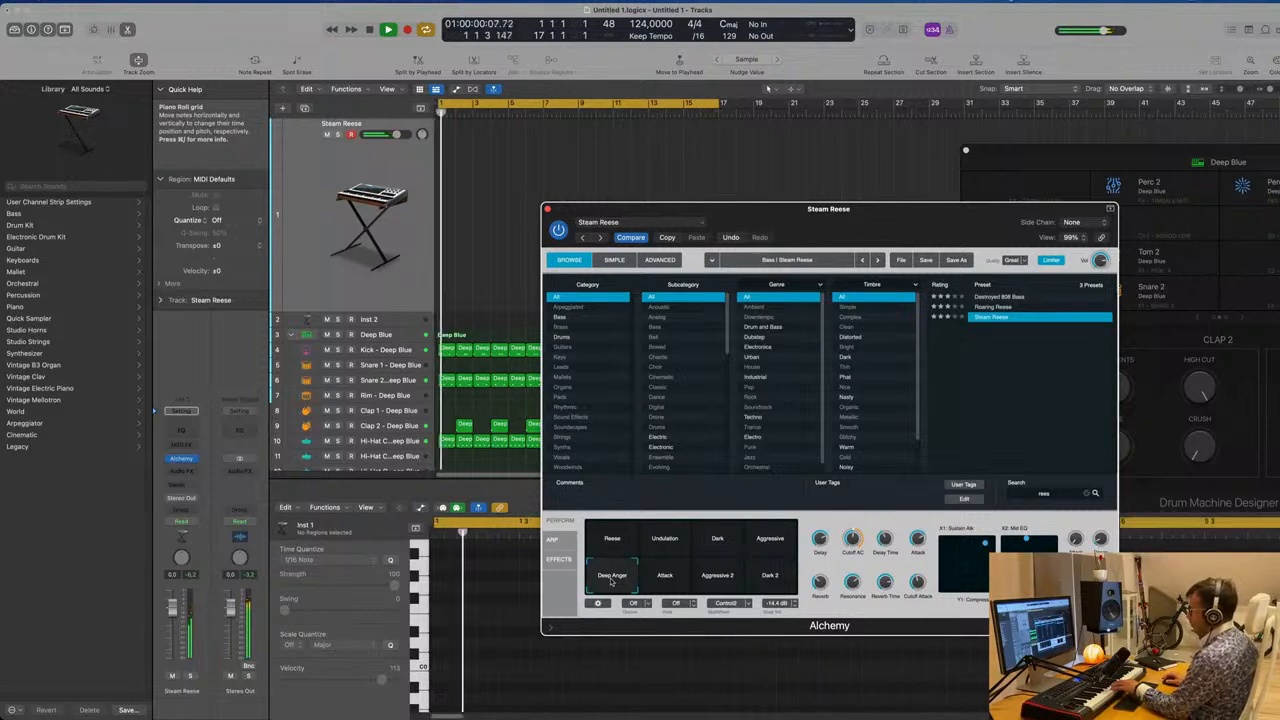
{"action": "left_click", "coordinate": [664, 576]}
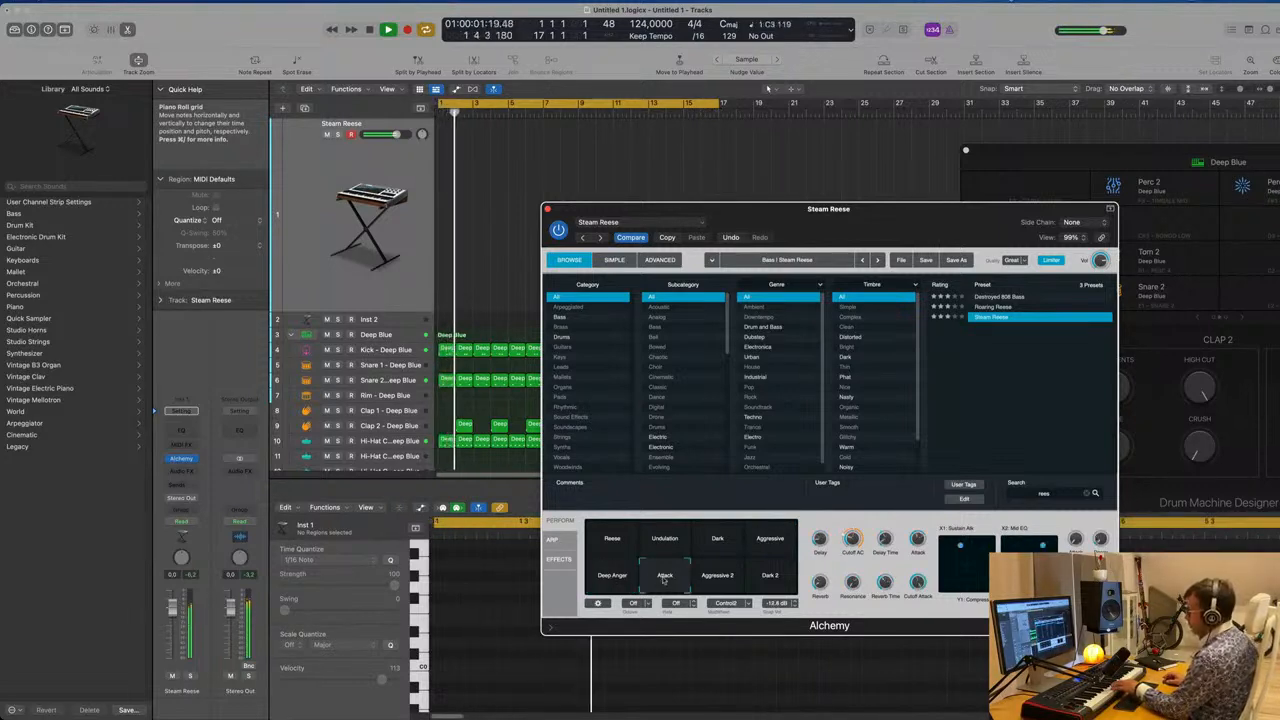
{"action": "left_click", "coordinate": [718, 572]}
{"action": "left_click", "coordinate": [767, 577]}
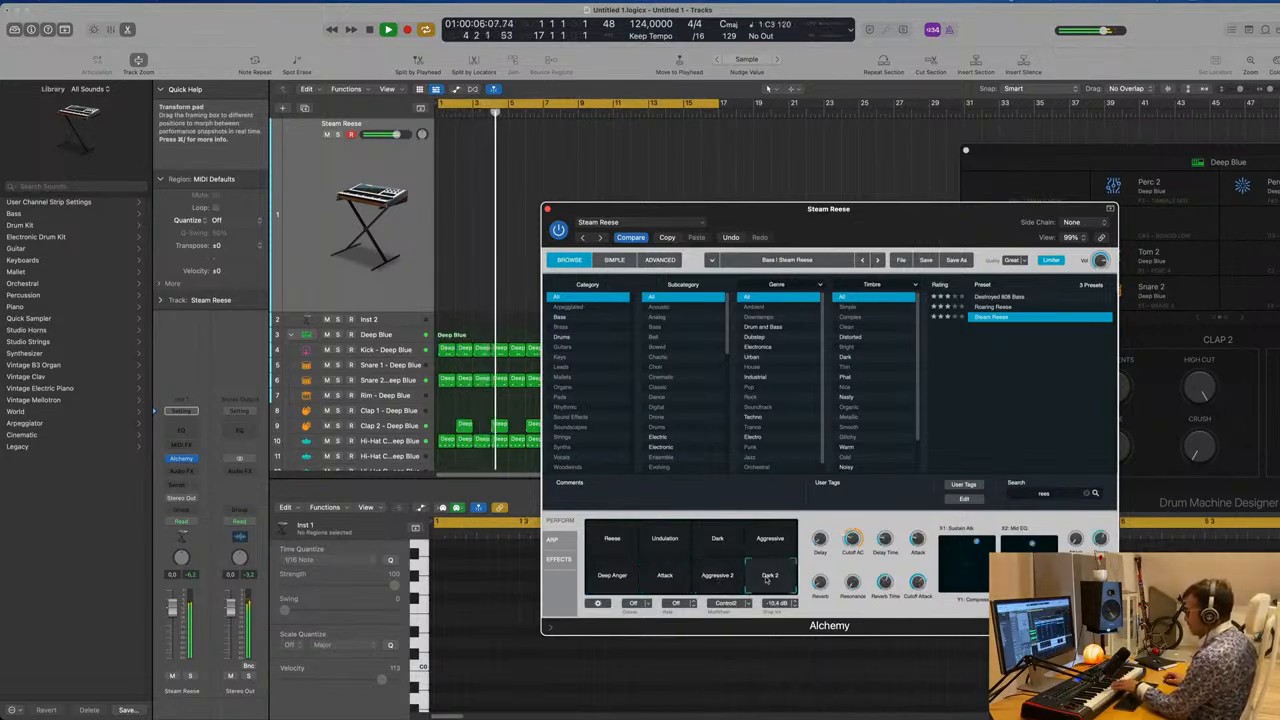
Step: Compare the Attack, Reese and Undulation snapshots once more and settle on Attack for the bass sound
{"action": "left_click", "coordinate": [662, 576]}
{"action": "left_click", "coordinate": [614, 538]}
{"action": "left_click", "coordinate": [667, 539]}
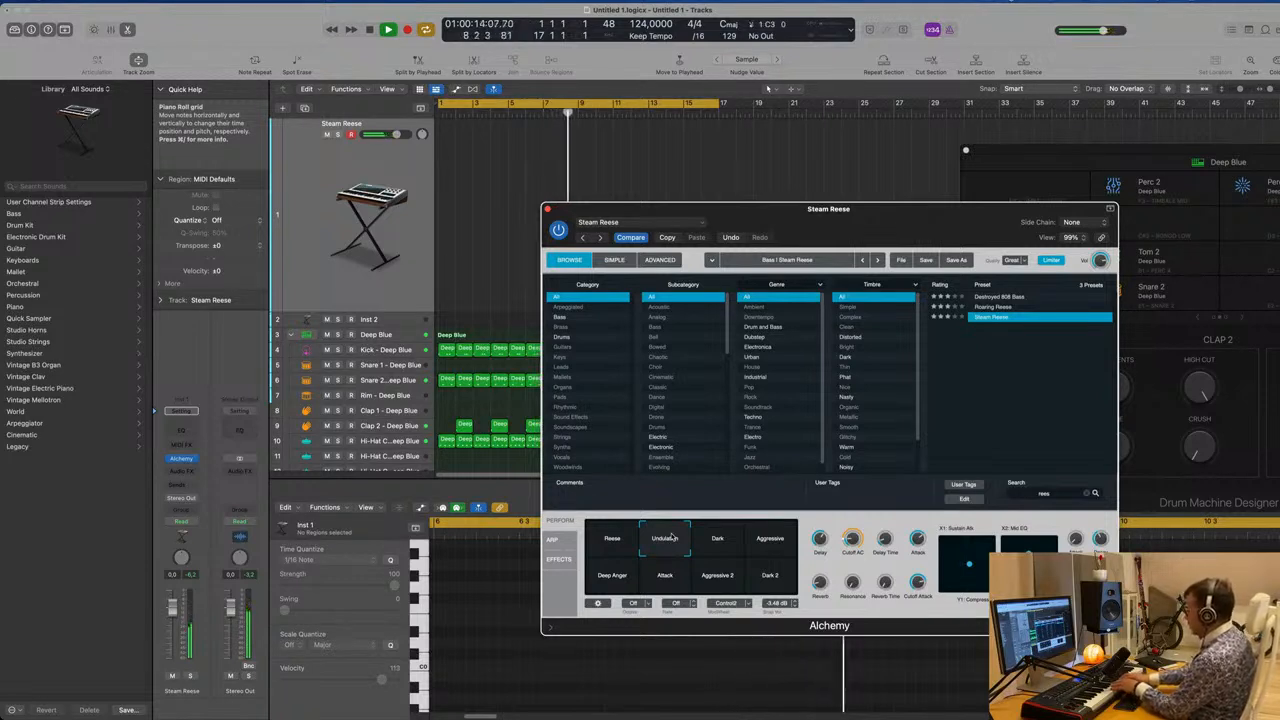
{"action": "left_click", "coordinate": [667, 576]}
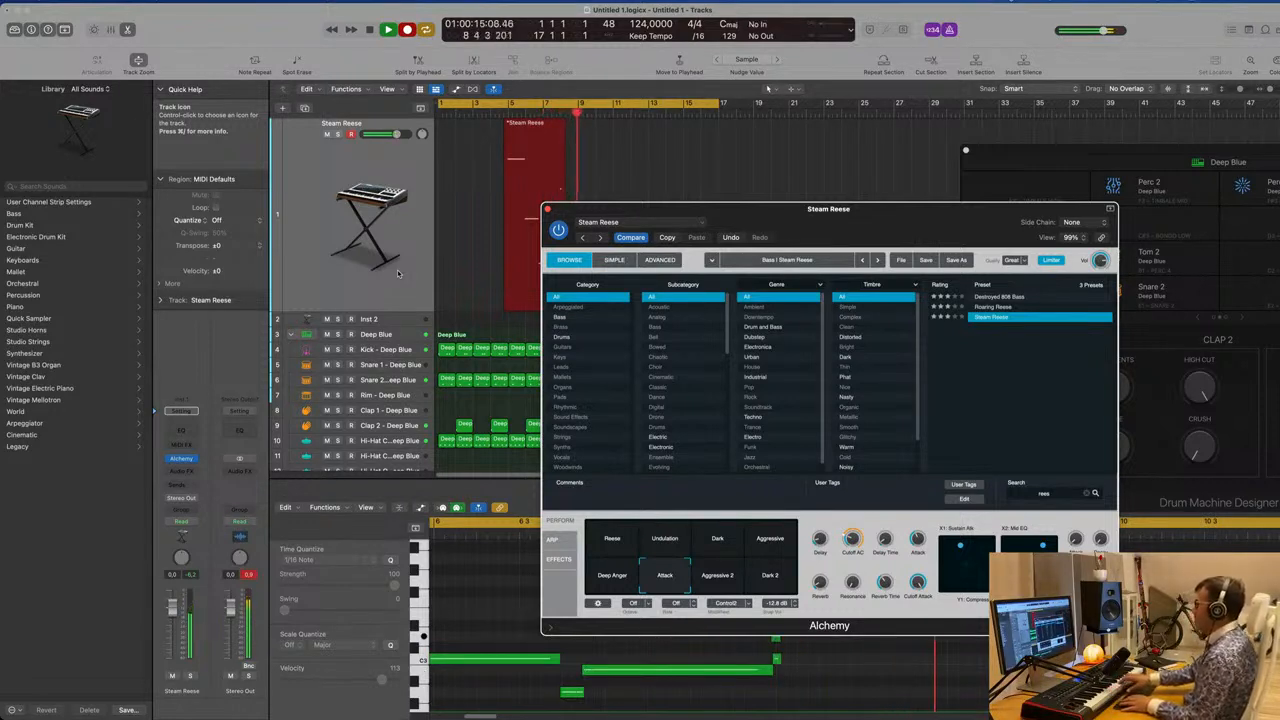
Step: Stop recording the bass line and move the four-bar Steam Reese region to bar 1
{"action": "key", "text": "space"}
{"action": "left_click_drag", "start_coordinate": [712, 206], "coordinate": [990, 188]}
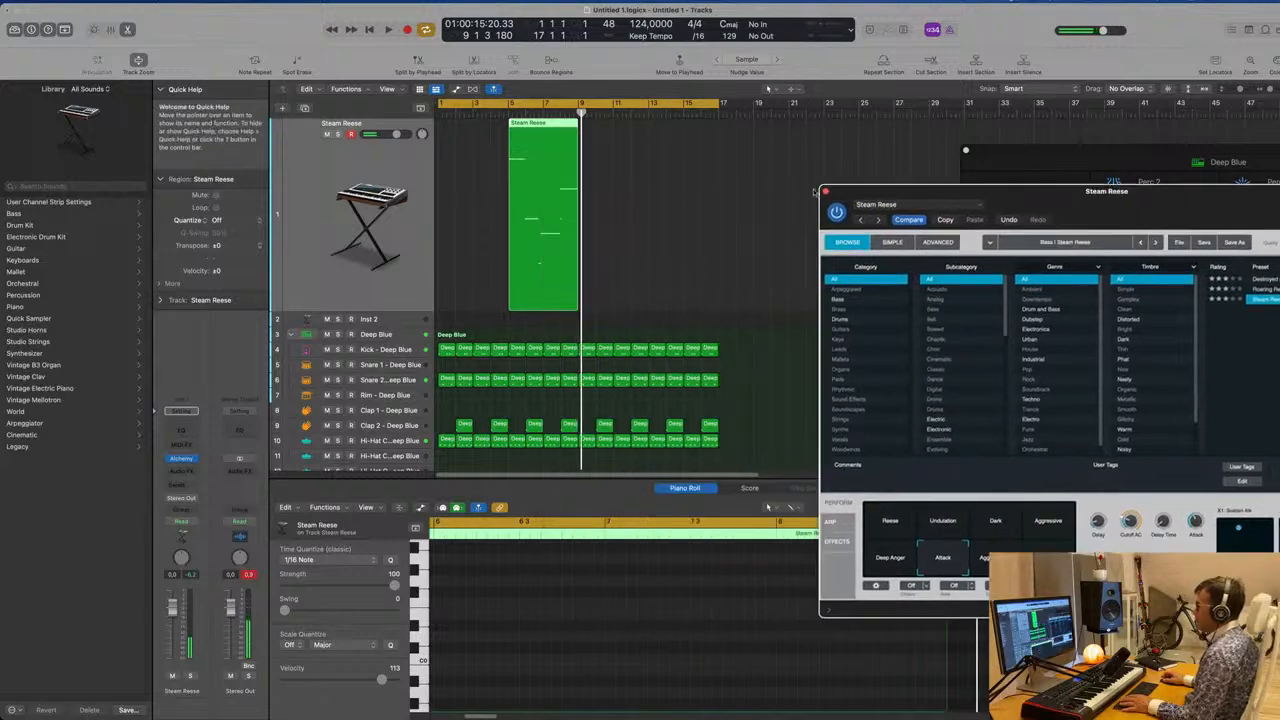
{"action": "left_click_drag", "start_coordinate": [485, 118], "coordinate": [471, 127]}
{"action": "key", "text": "e"}
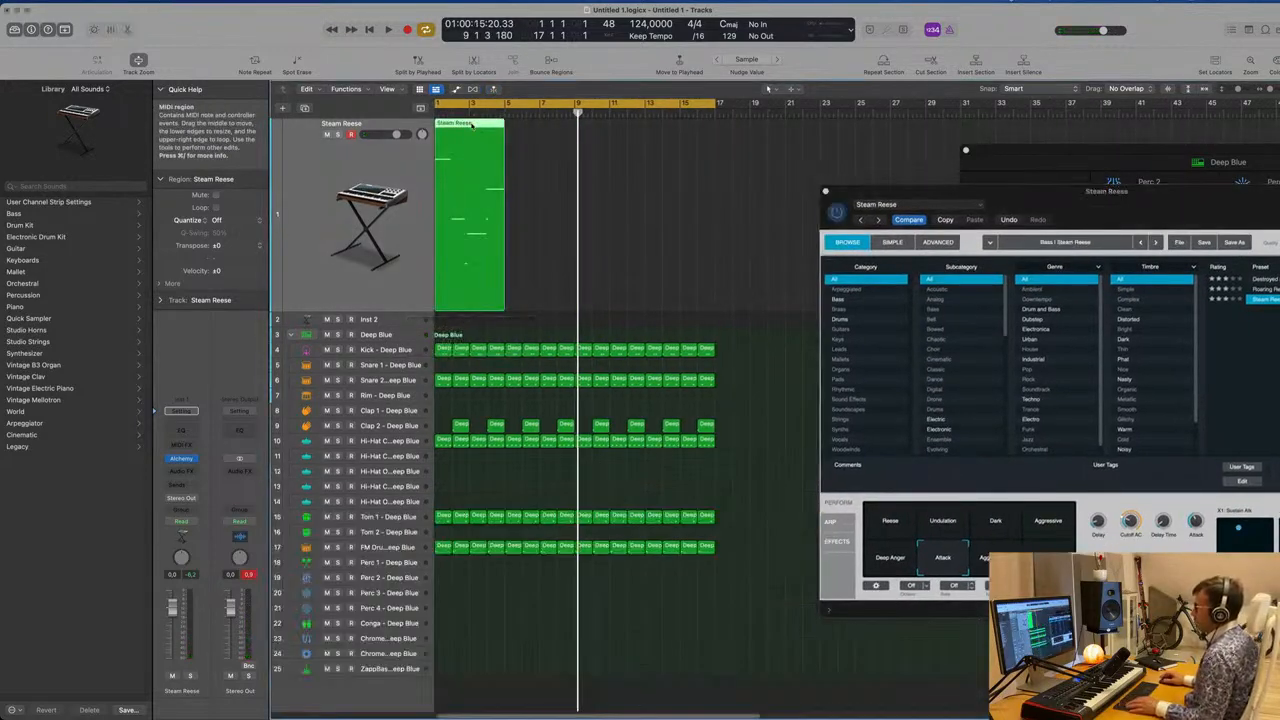
{"action": "key", "text": "e"}
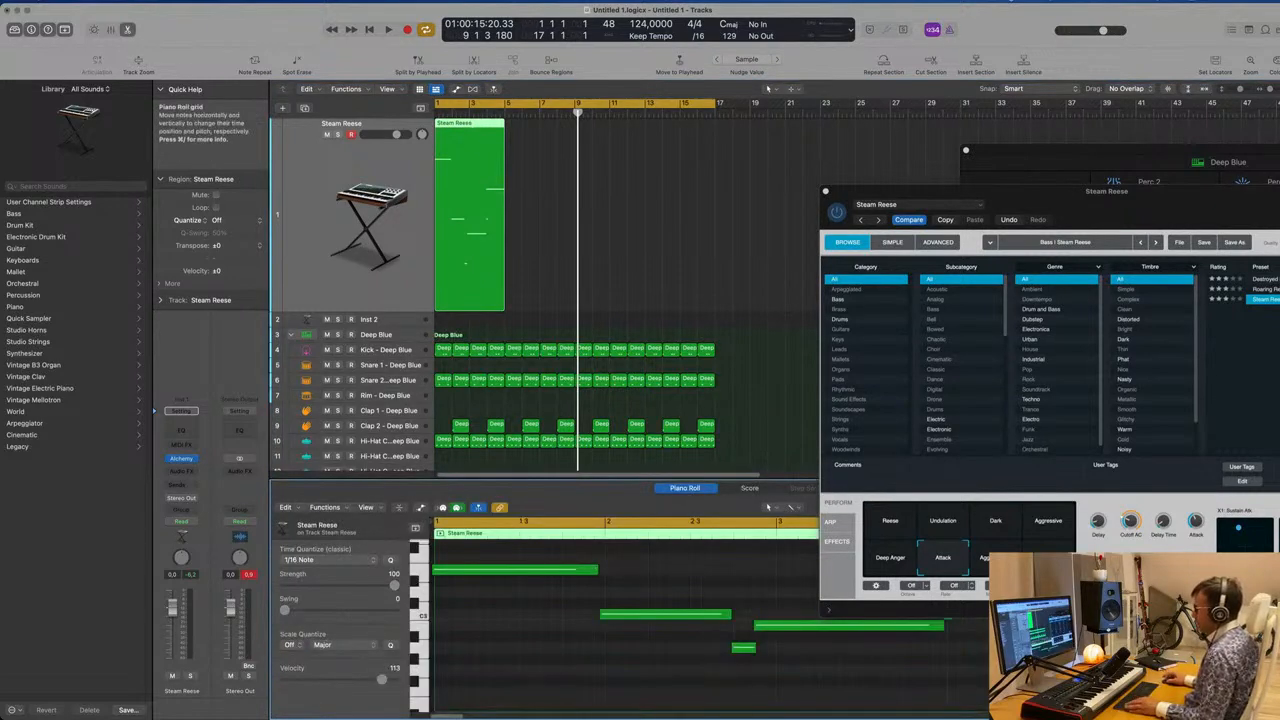
Step: Quantize all notes of the Steam Reese region to 1/16 notes and delete the tiny stray note at bar 4
{"action": "key", "text": "super+Left"}
{"action": "key", "text": "super+Left"}
{"action": "key", "text": "super+Left"}
{"action": "key", "text": "super+Left"}
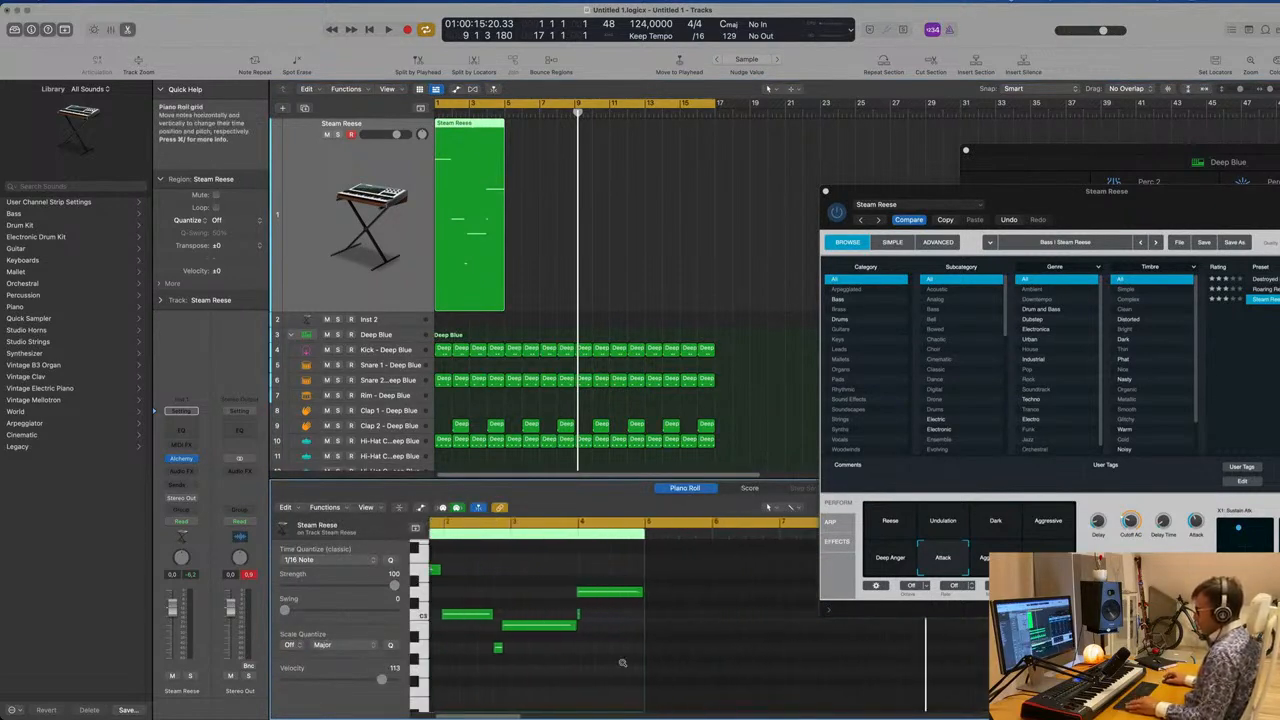
{"action": "scroll", "coordinate": [561, 660], "scroll_direction": "left", "scroll_amount": 1}
{"action": "key", "text": "super+a"}
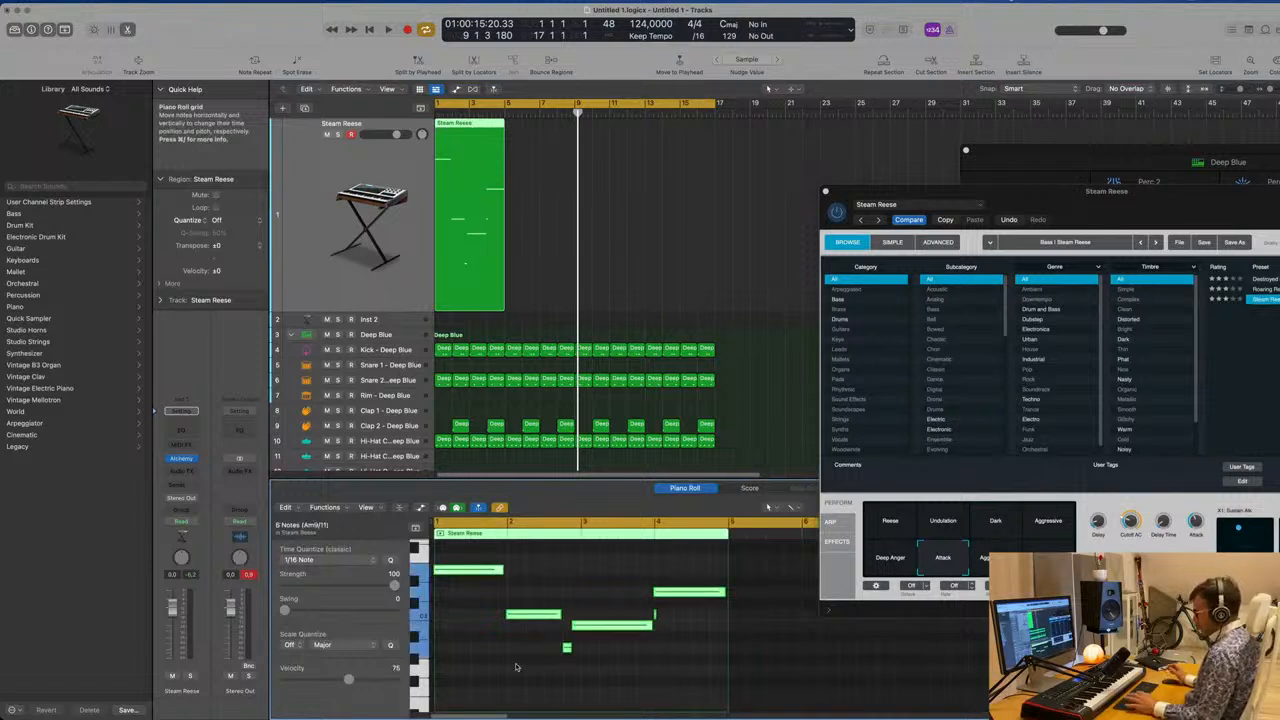
{"action": "left_click", "coordinate": [602, 636]}
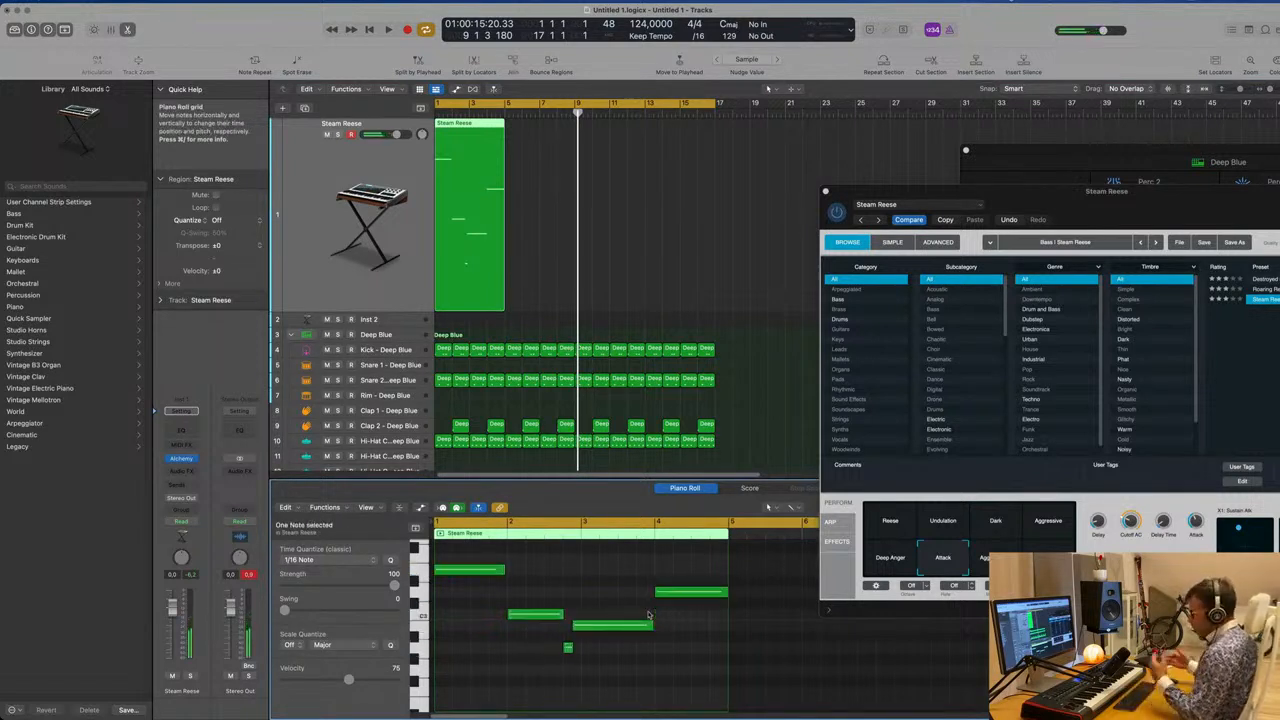
Step: Play the loop and trim the end of the short A2 note in bar 2 to a length of 0 0 2 0
{"action": "key", "text": "space"}
{"action": "key", "text": "super+Right"}
{"action": "key", "text": "super+Right"}
{"action": "key", "text": "super+Right"}
{"action": "key", "text": "super+Right"}
{"action": "key", "text": "super+Right"}
{"action": "key", "text": "super+Right"}
{"action": "key", "text": "super+Right"}
{"action": "key", "text": "super+Left"}
{"action": "key", "text": "super+Left"}
{"action": "key", "text": "super+Right"}
{"action": "key", "text": "super+Right"}
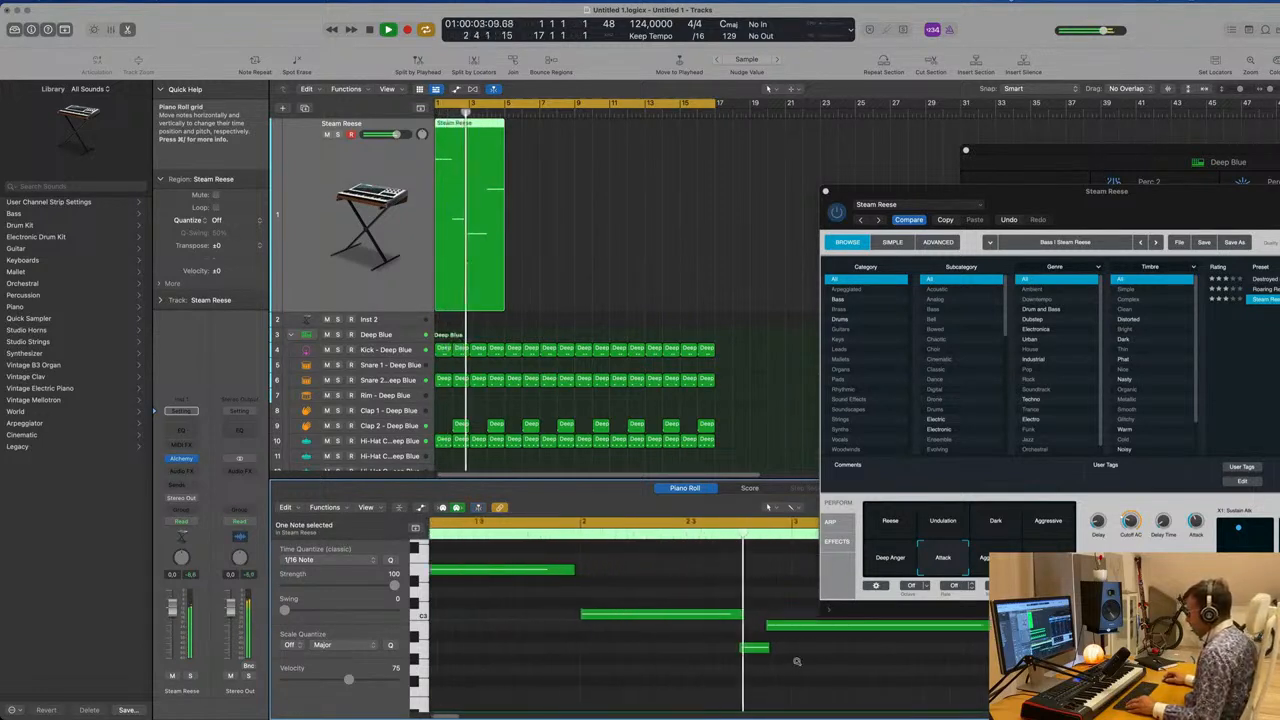
{"action": "left_click_drag", "start_coordinate": [772, 648], "coordinate": [767, 648]}
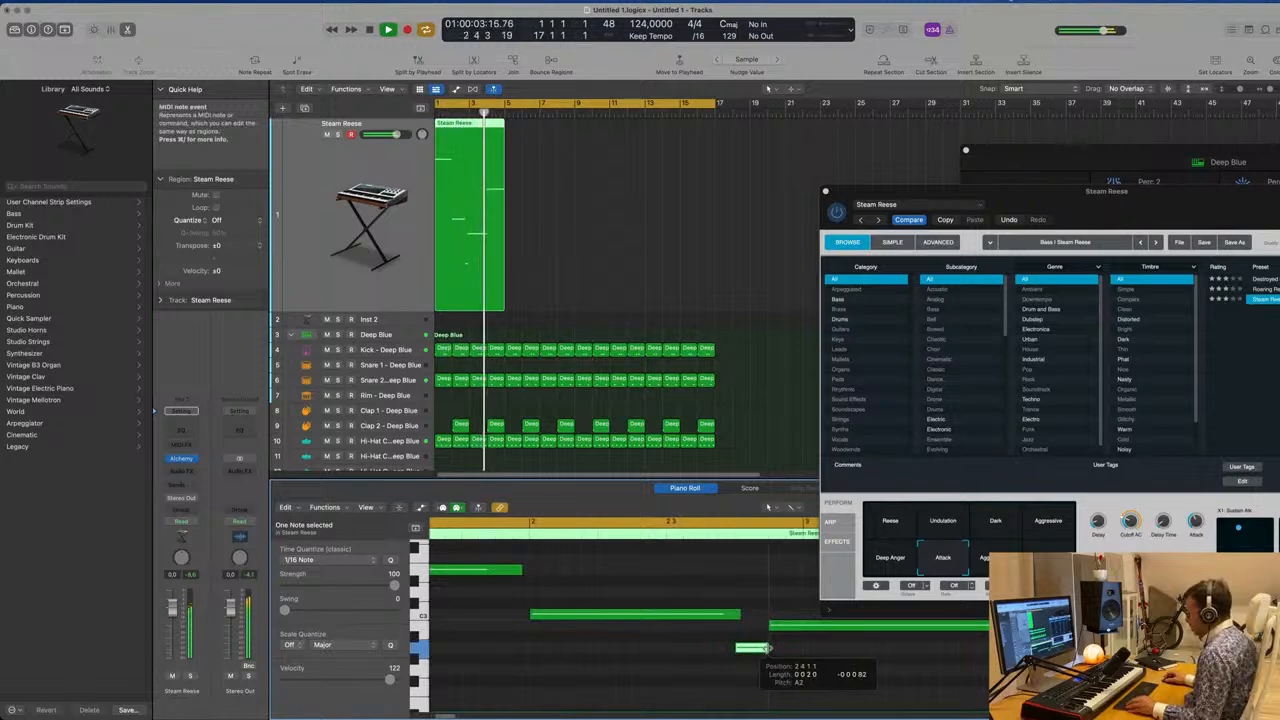
Step: Shorten the C3 note in bar 2 so it ends before the A2 note begins
{"action": "key", "text": "super+Left"}
{"action": "left_click", "coordinate": [770, 614]}
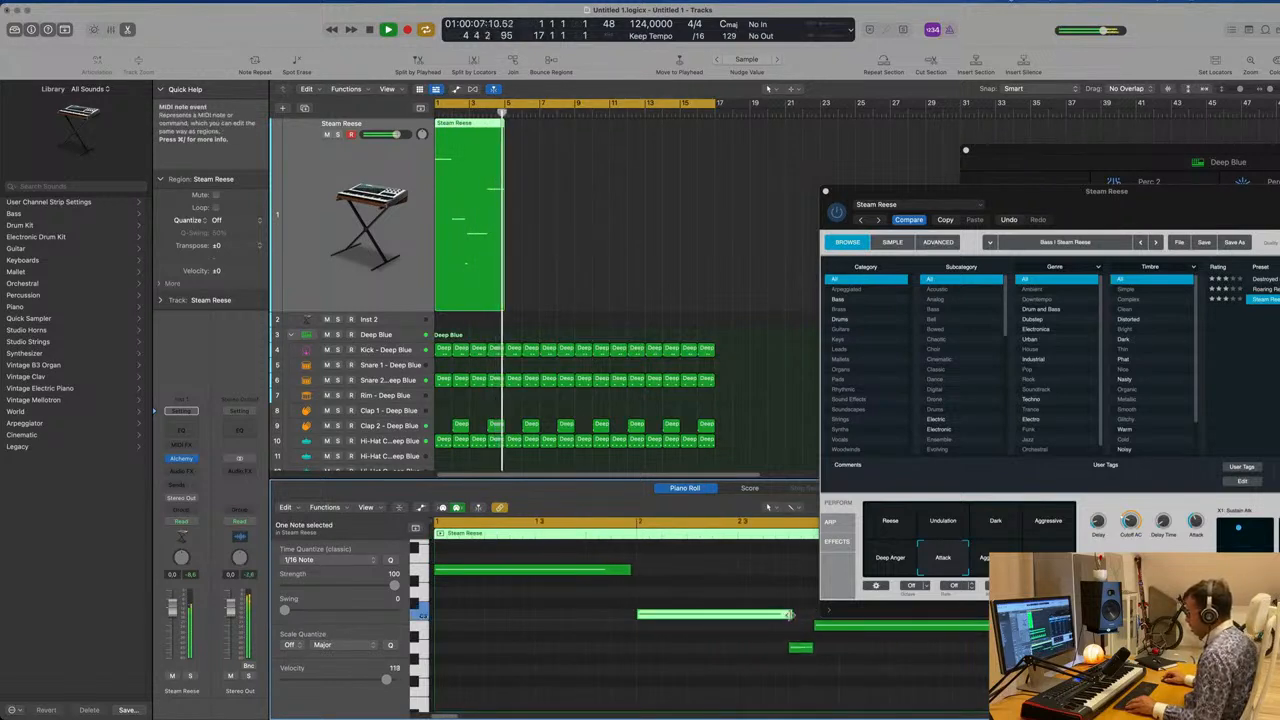
{"action": "key", "text": "super+Left"}
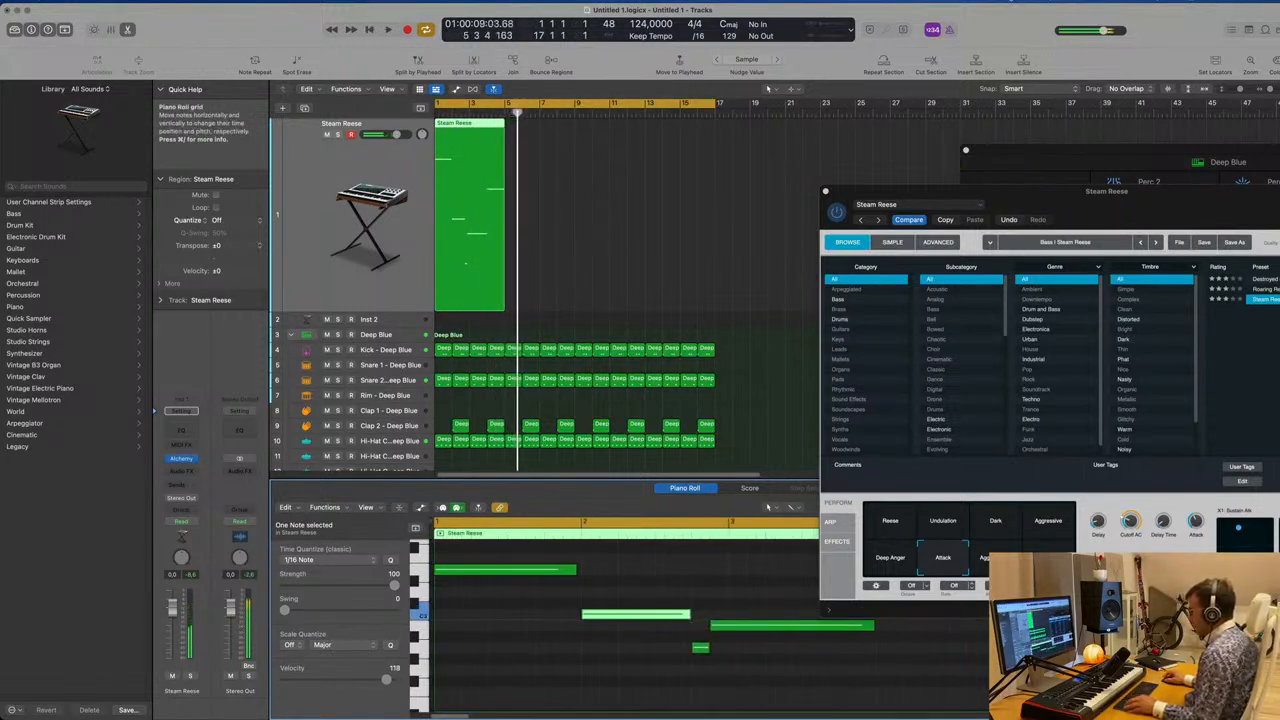
{"action": "key", "text": "super+Left"}
{"action": "key", "text": "super+Left"}
Step: Restart playback and repeat the Steam Reese region three times to fill the sixteen-bar cycle
{"action": "key", "text": "space"}
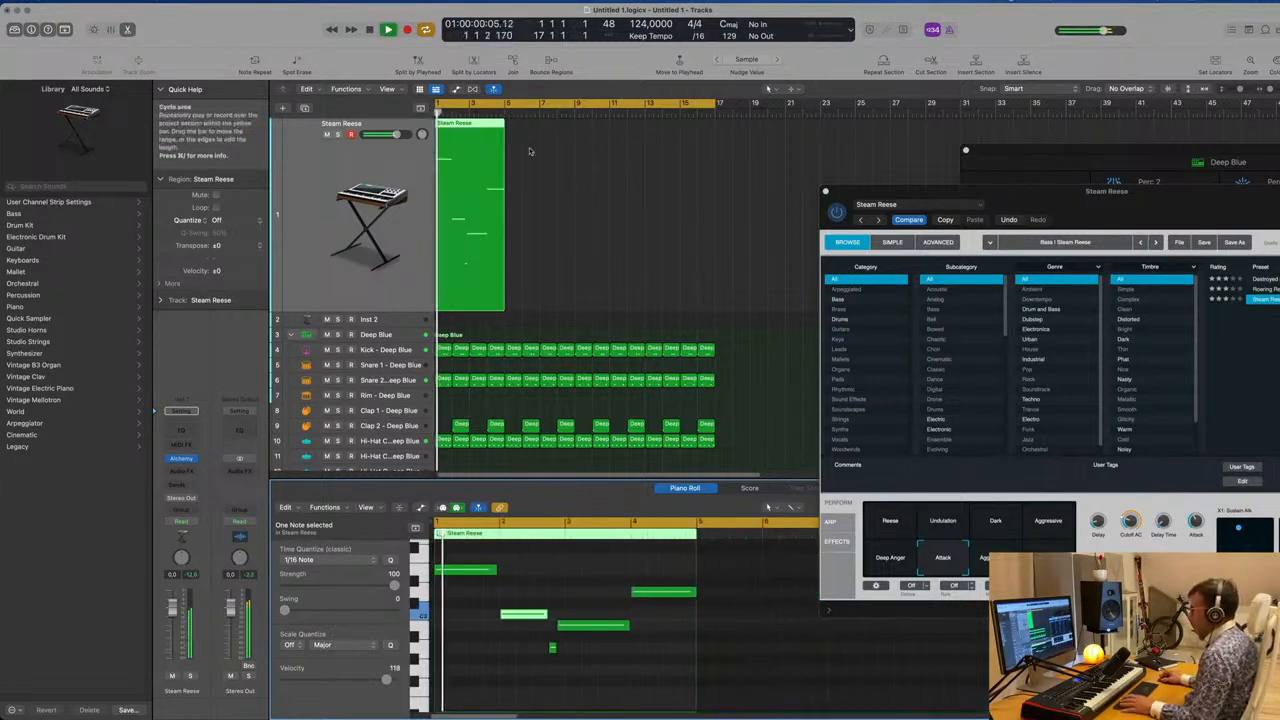
{"action": "key", "text": "super+r"}
{"action": "key", "text": "super+r"}
{"action": "key", "text": "super+r"}
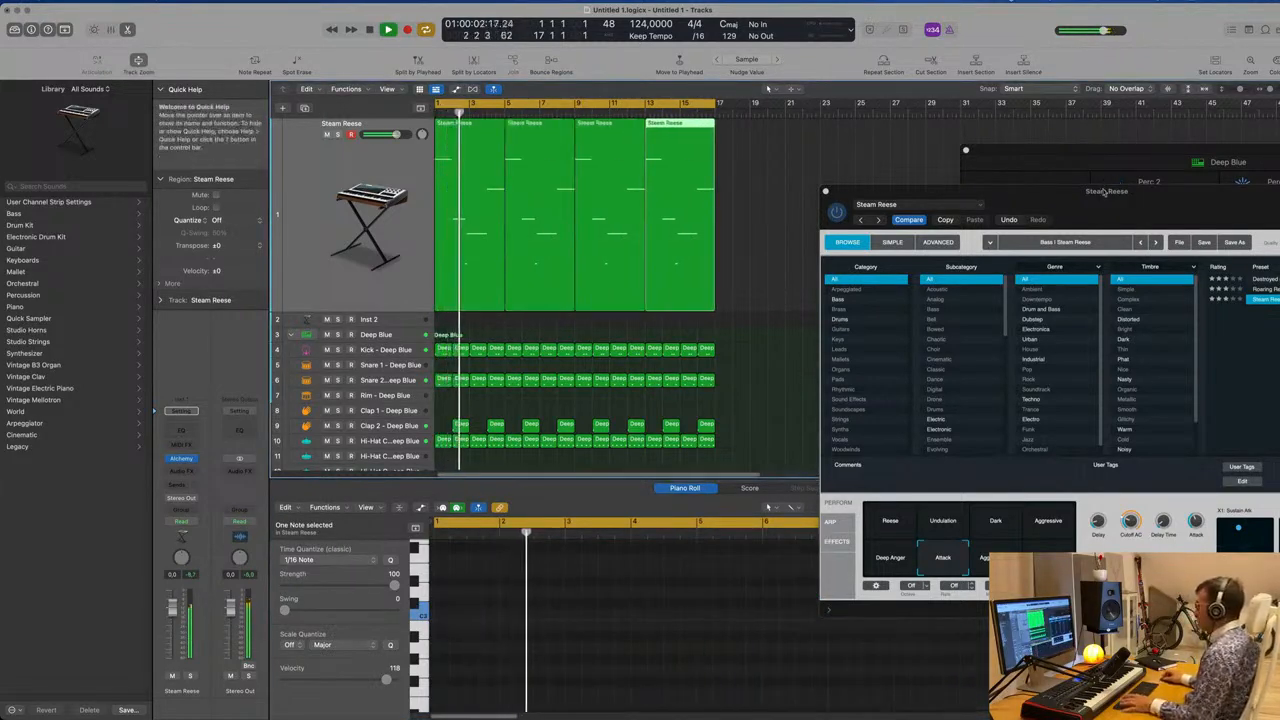
Step: Audition Alchemy's Reese, Attack, Deep Anger, Dark and Aggressive performance snapshots of the Steam Reese preset against the playing loop
{"action": "left_click_drag", "start_coordinate": [1108, 190], "coordinate": [722, 177]}
{"action": "key", "text": "space"}
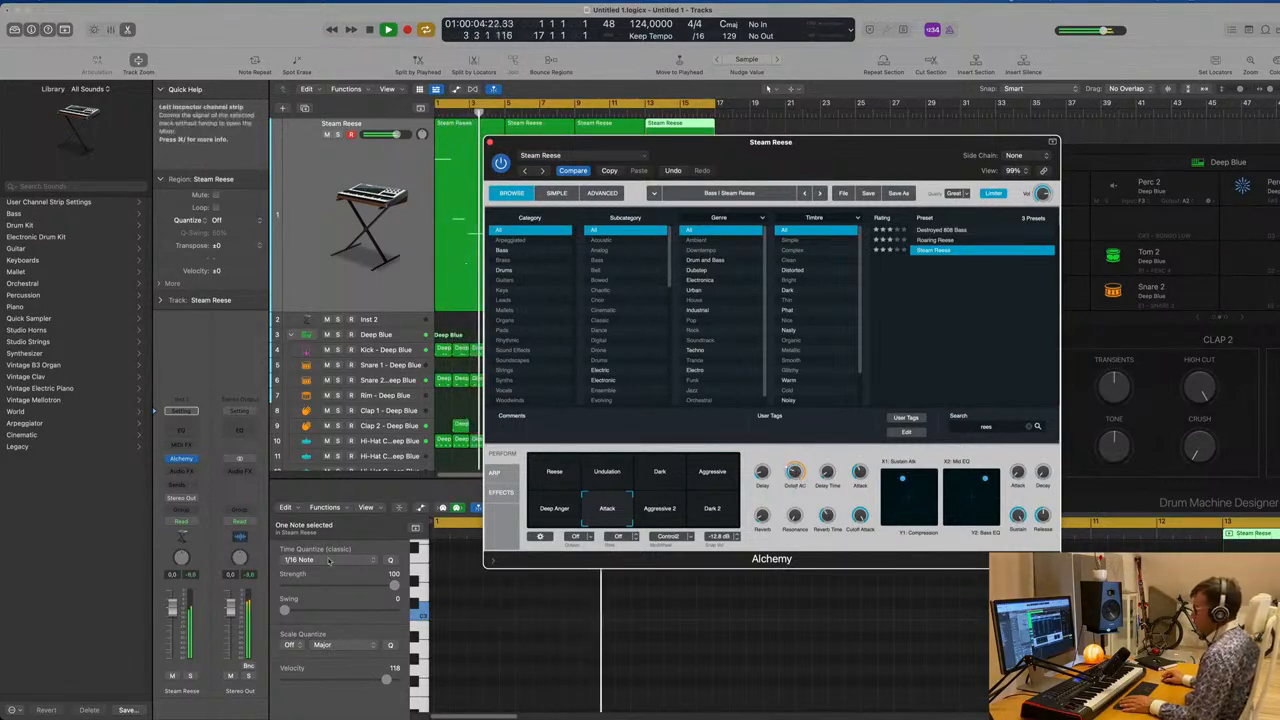
{"action": "left_click", "coordinate": [556, 480]}
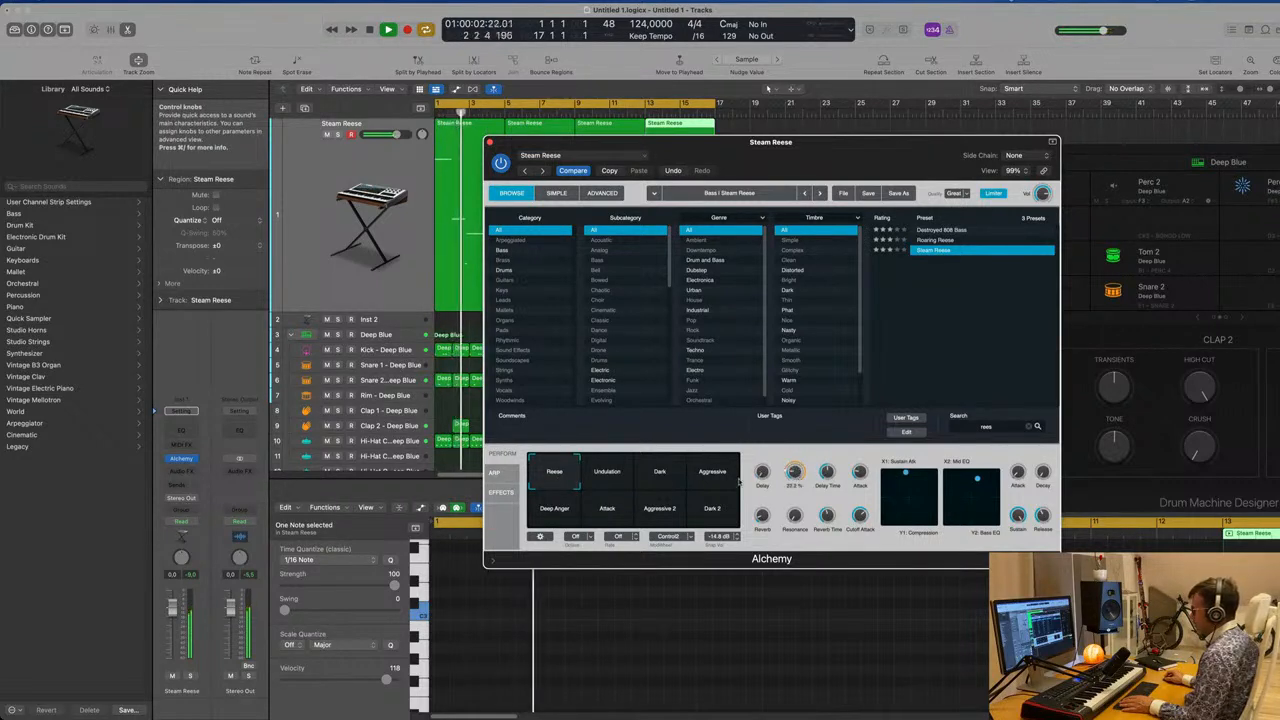
{"action": "left_click", "coordinate": [615, 512]}
{"action": "left_click", "coordinate": [555, 514]}
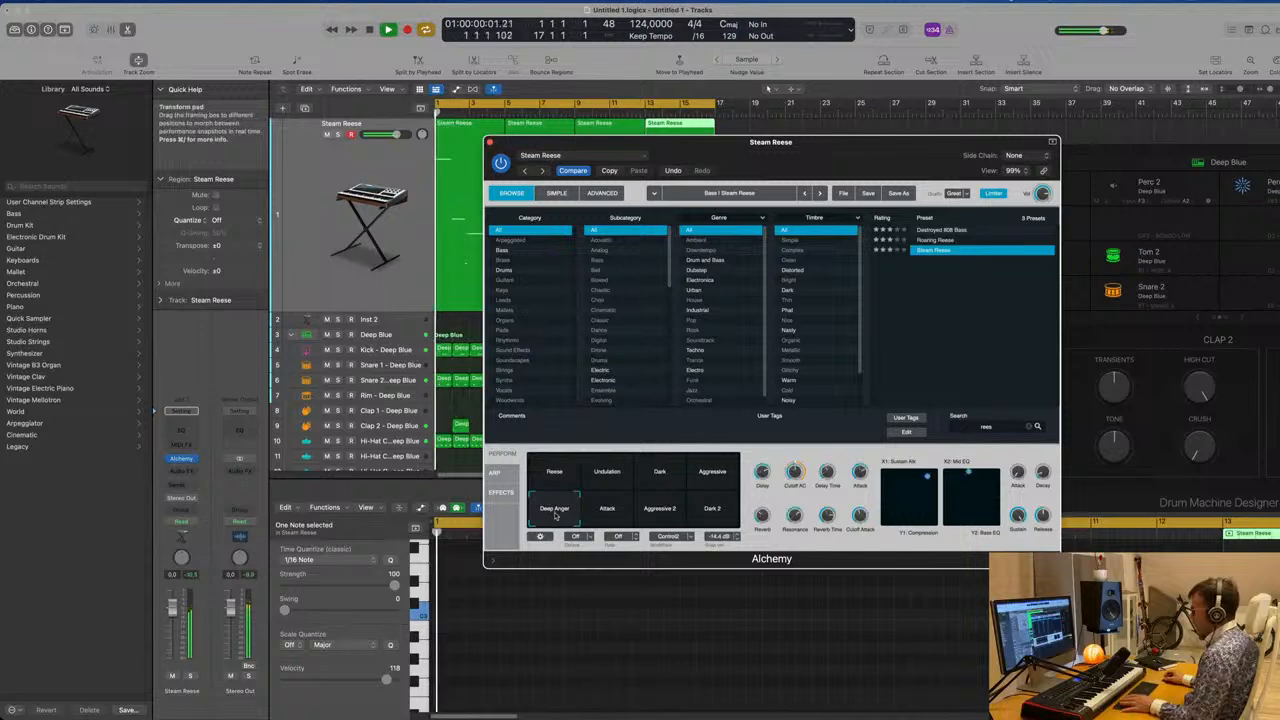
{"action": "left_click", "coordinate": [656, 481]}
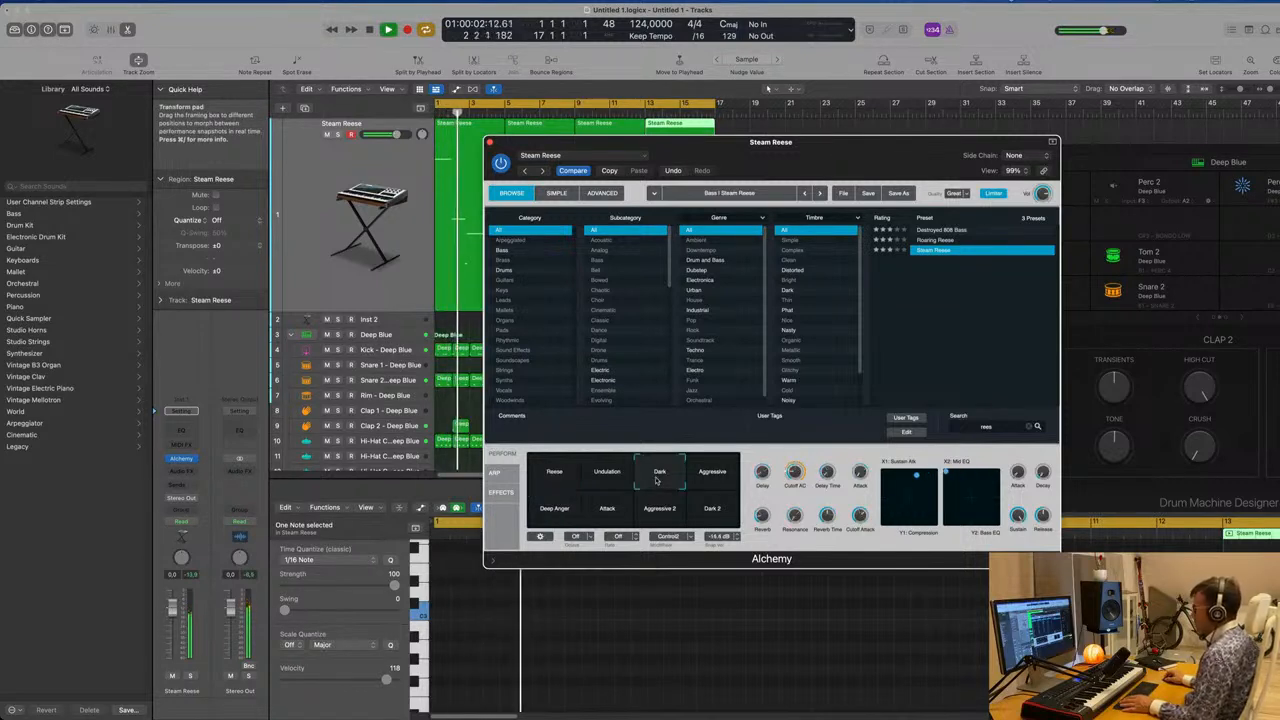
{"action": "left_click", "coordinate": [714, 480]}
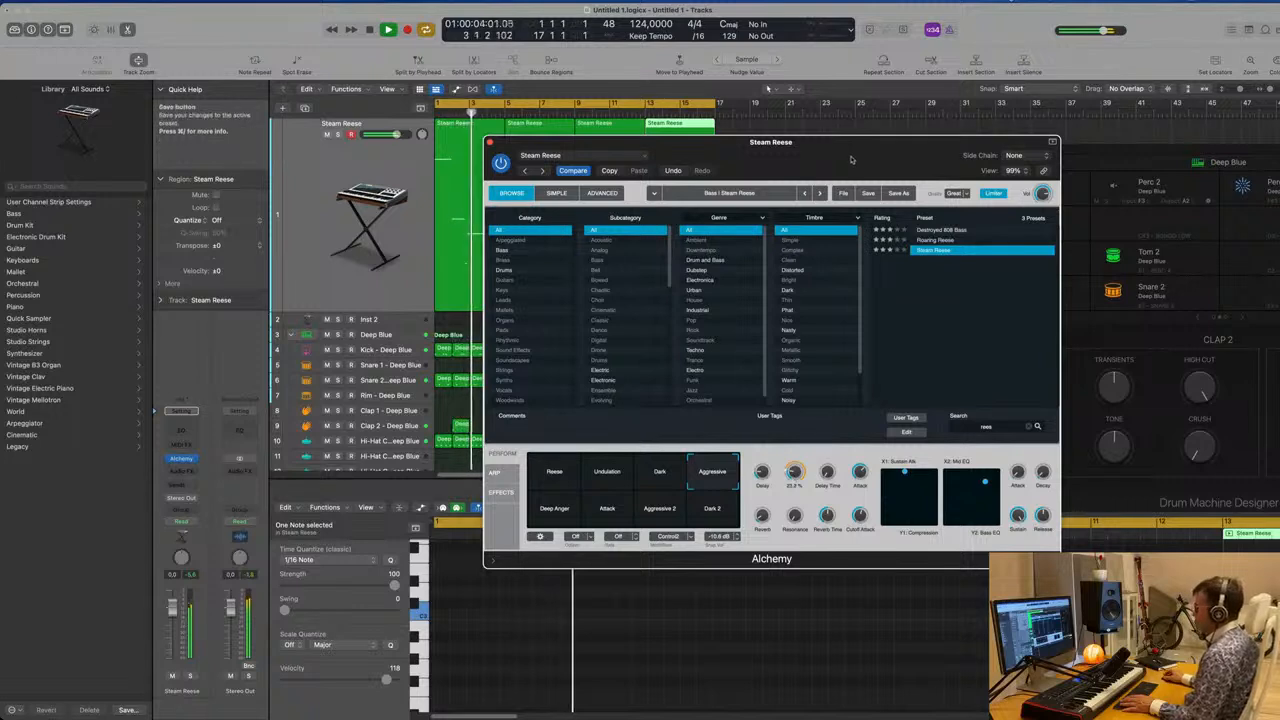
Step: Lower the Steam Reese channel volume, compare Dark, Dark 2, Aggressive 2 and Deep Anger, and settle on the Attack snapshot
{"action": "left_click_drag", "start_coordinate": [748, 142], "coordinate": [860, 115]}
{"action": "left_click_drag", "start_coordinate": [173, 607], "coordinate": [173, 624]}
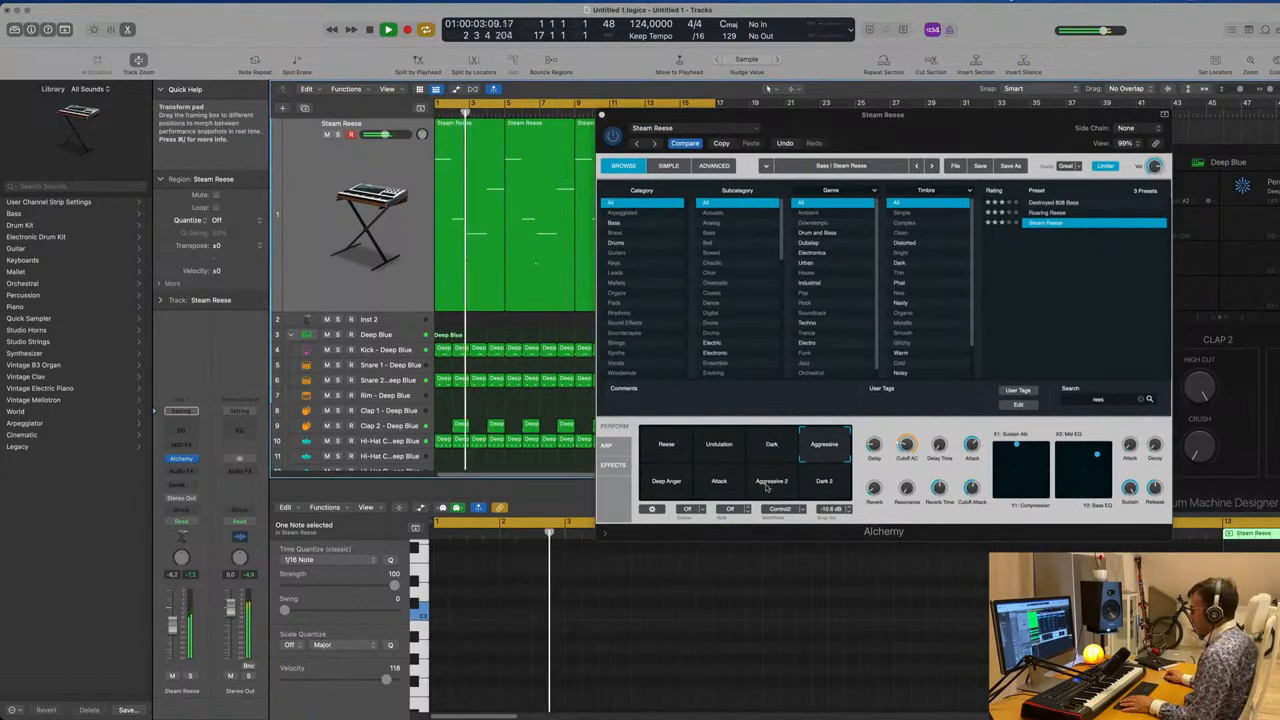
{"action": "left_click", "coordinate": [767, 443]}
{"action": "left_click", "coordinate": [826, 484]}
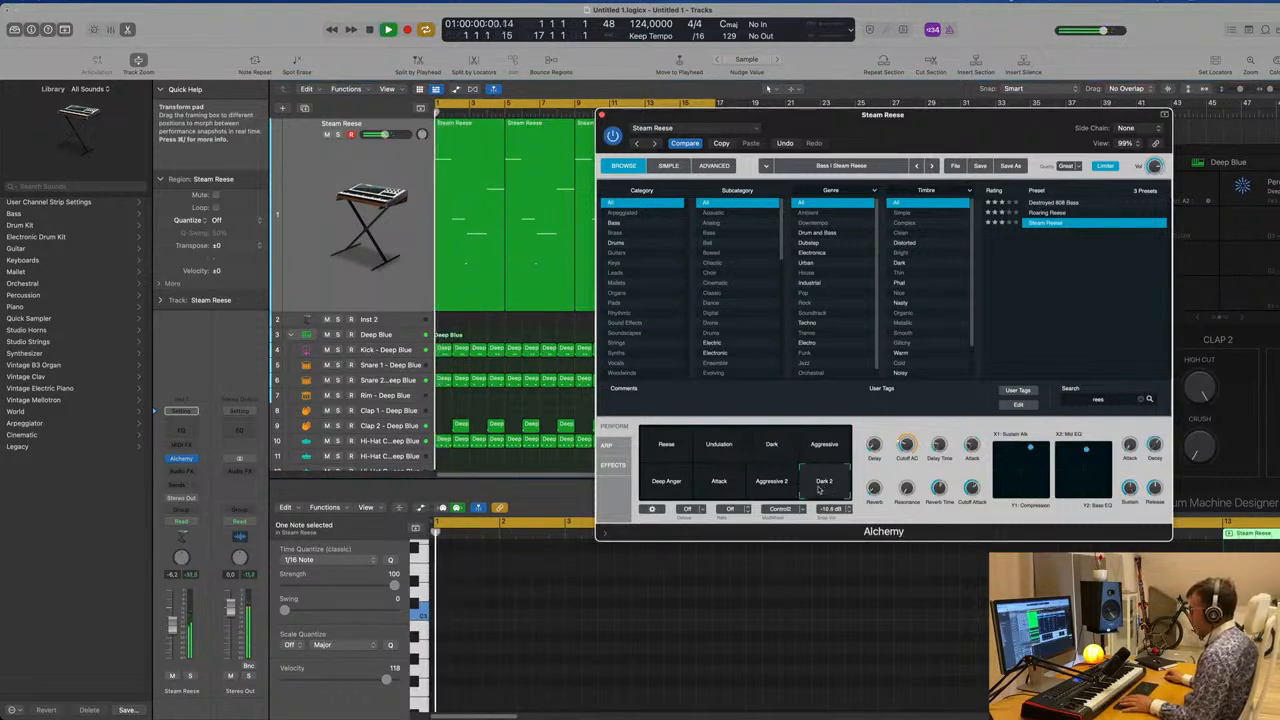
{"action": "left_click", "coordinate": [776, 486]}
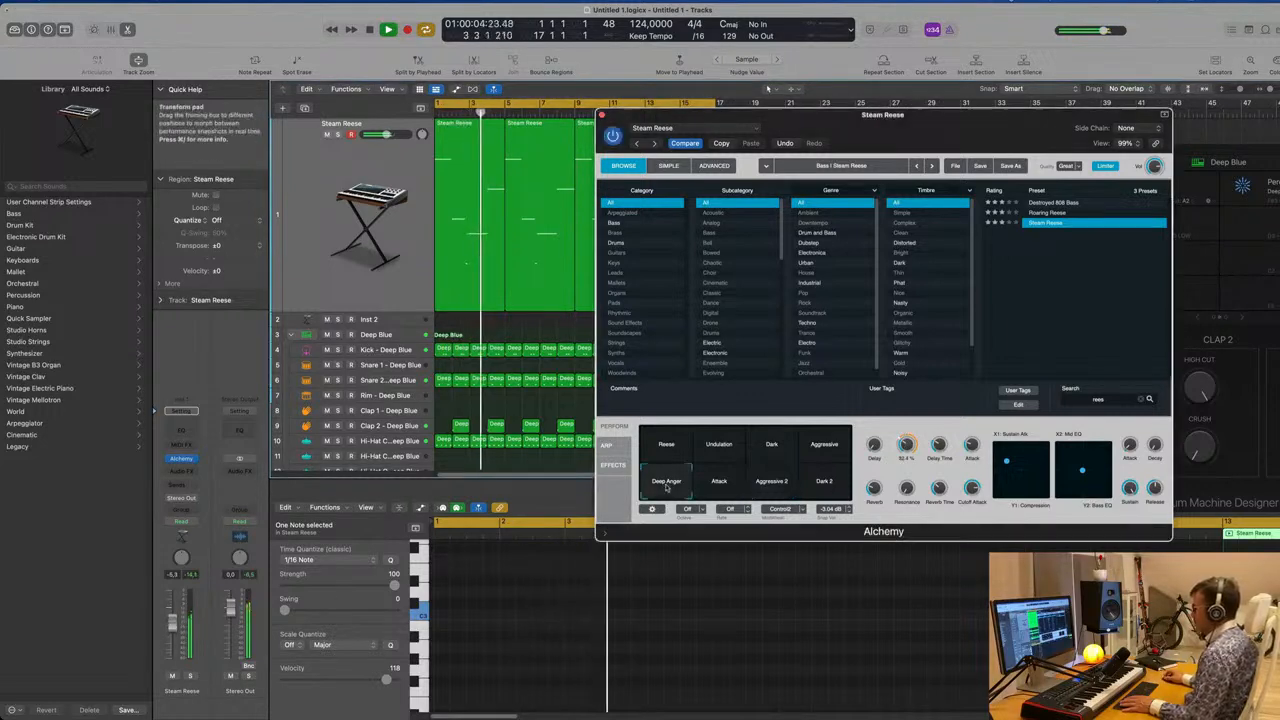
{"action": "left_click", "coordinate": [719, 482]}
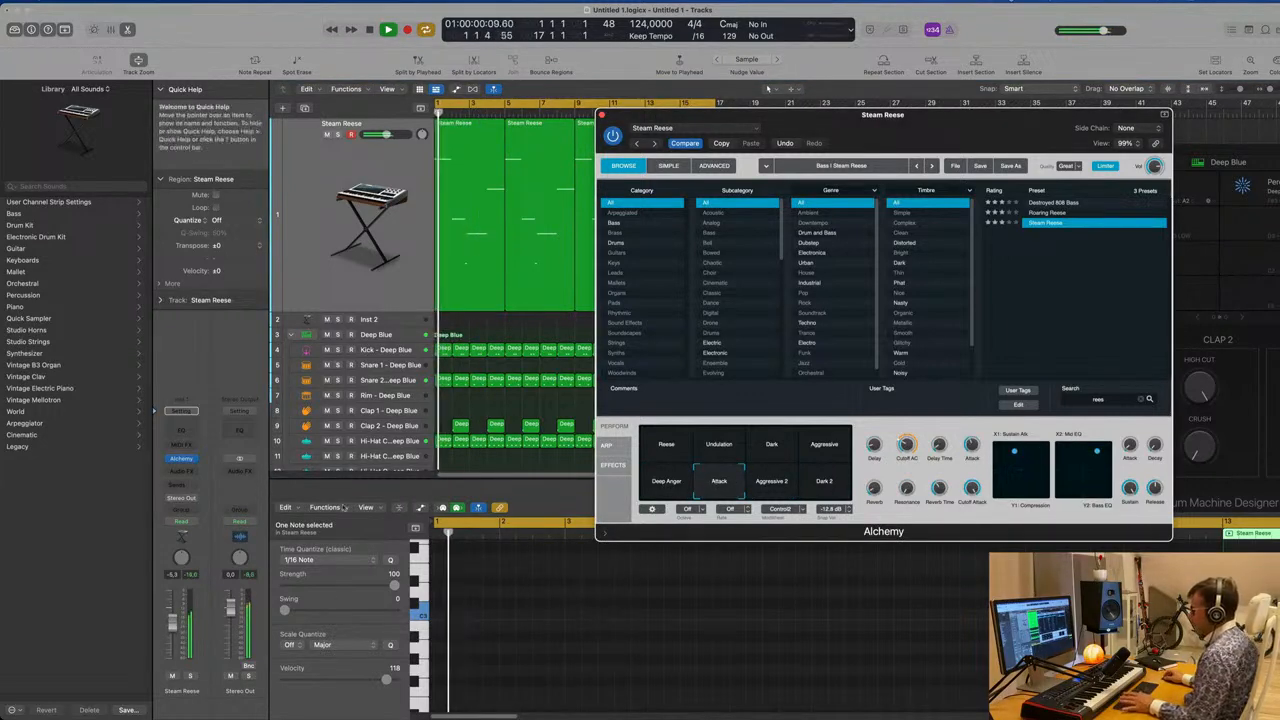
Step: Balance the Steam Reese channel volume at -3.9 dB against the drums during playback and close the Alchemy window
{"action": "left_click", "coordinate": [172, 621]}
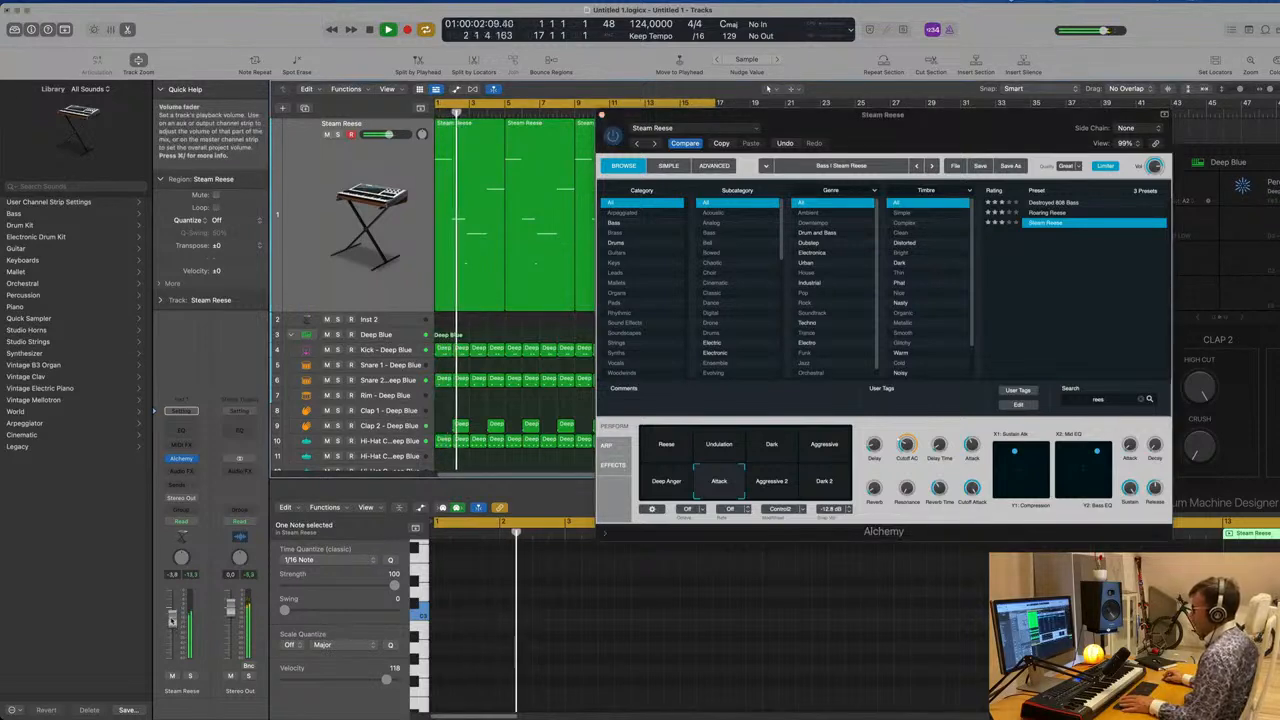
{"action": "mouse_move", "coordinate": [911, 449]}
{"action": "key", "text": "space"}
{"action": "key", "text": "space"}
{"action": "left_click", "coordinate": [911, 449]}
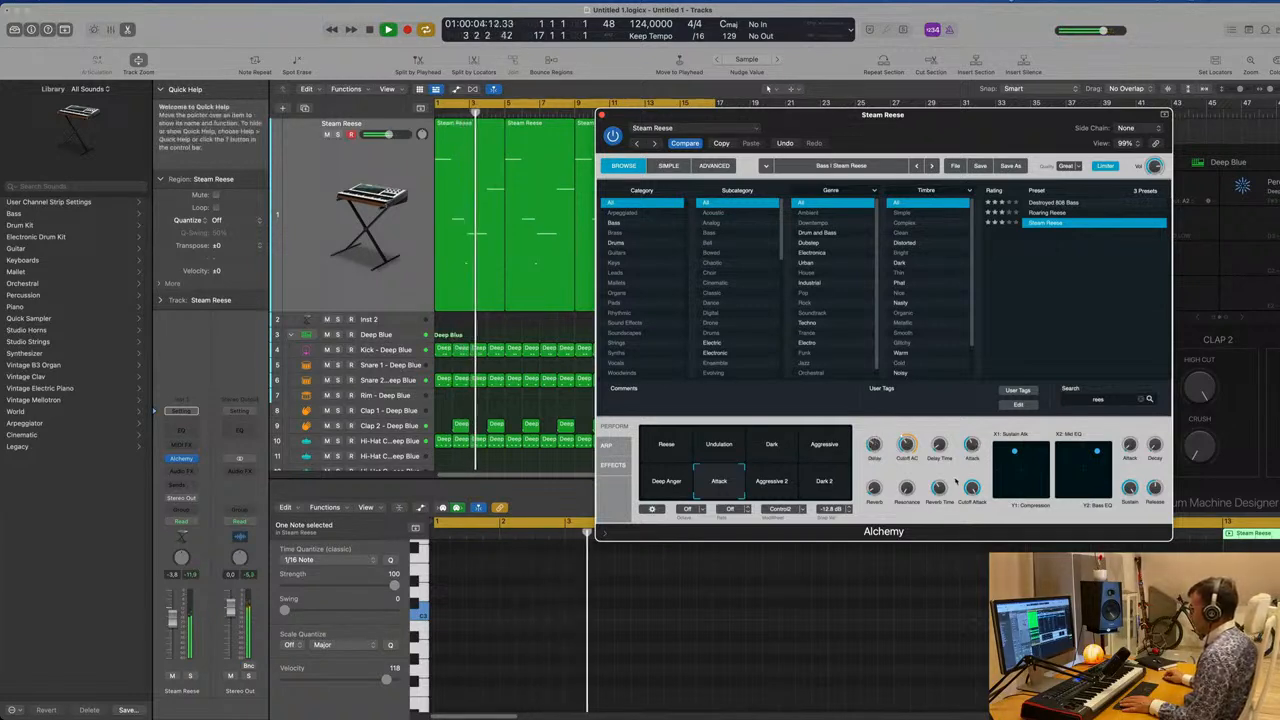
{"action": "key", "text": "space"}
{"action": "key", "text": "space"}
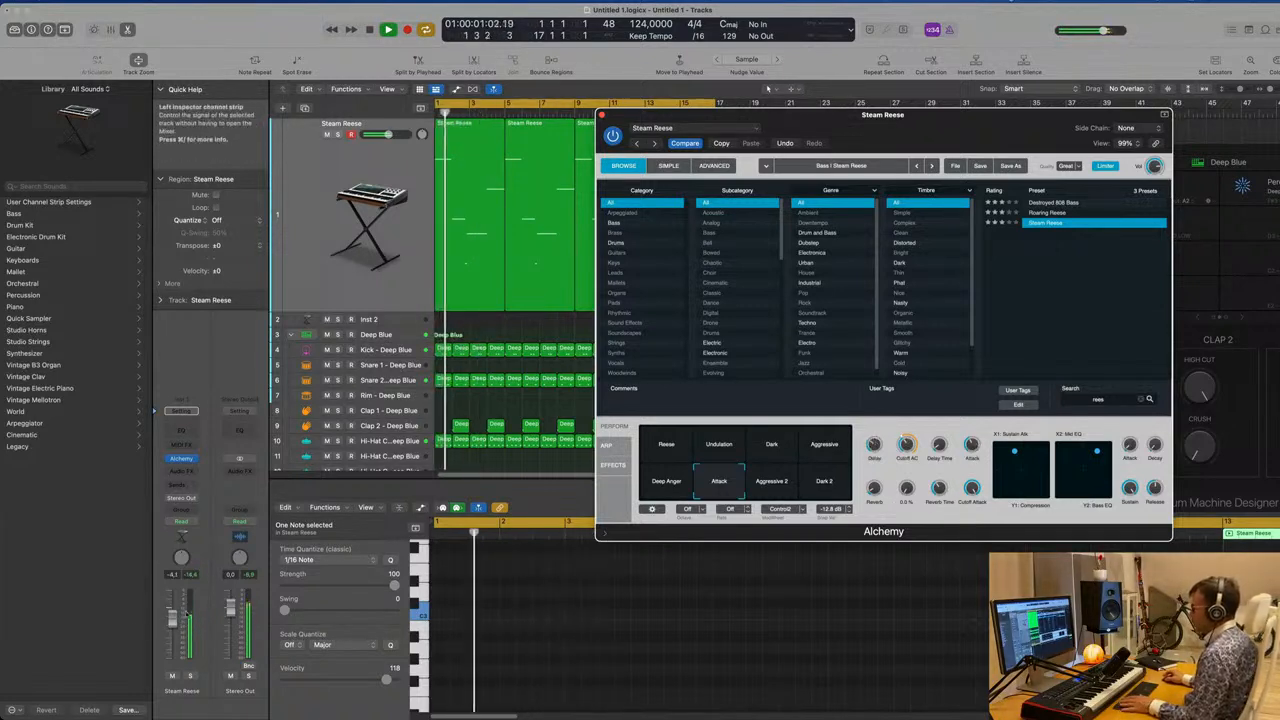
{"action": "left_click_drag", "start_coordinate": [178, 621], "coordinate": [178, 622]}
{"action": "left_click", "coordinate": [602, 115]}
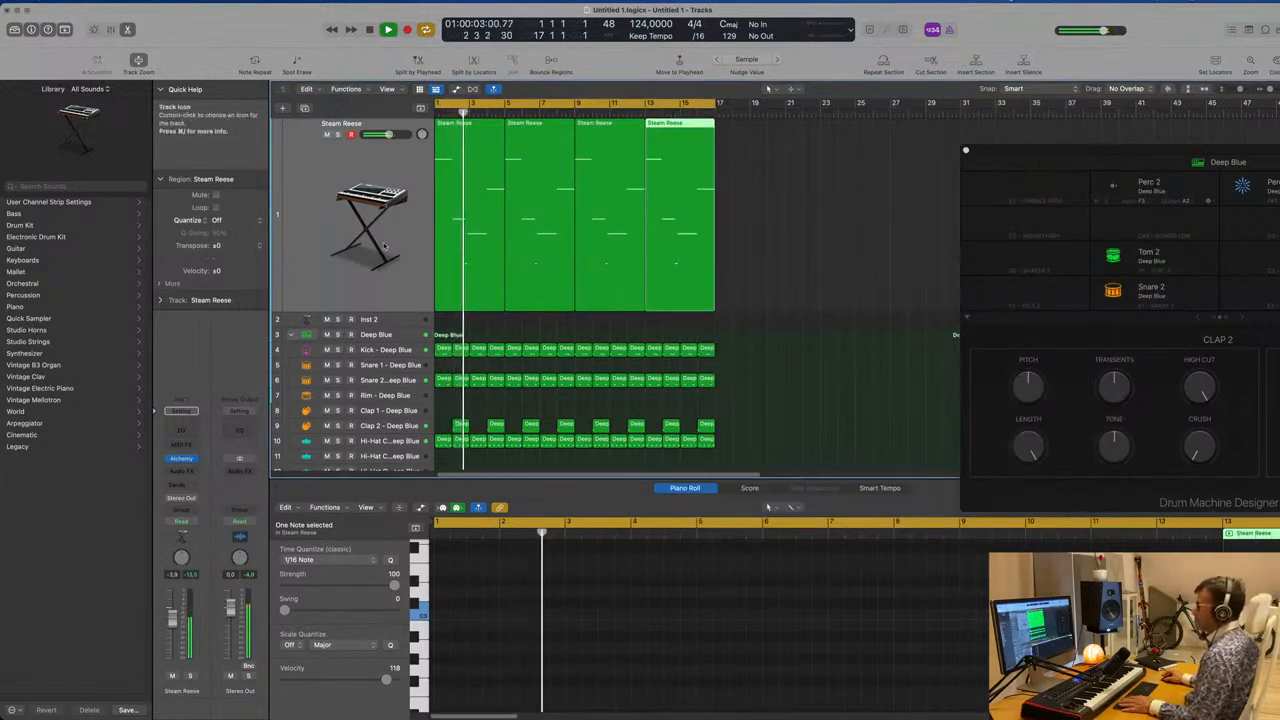
Step: Duplicate the Steam Reese track with its instrument and copy the first Steam Reese region onto the new track at bar 1
{"action": "left_click", "coordinate": [340, 220]}
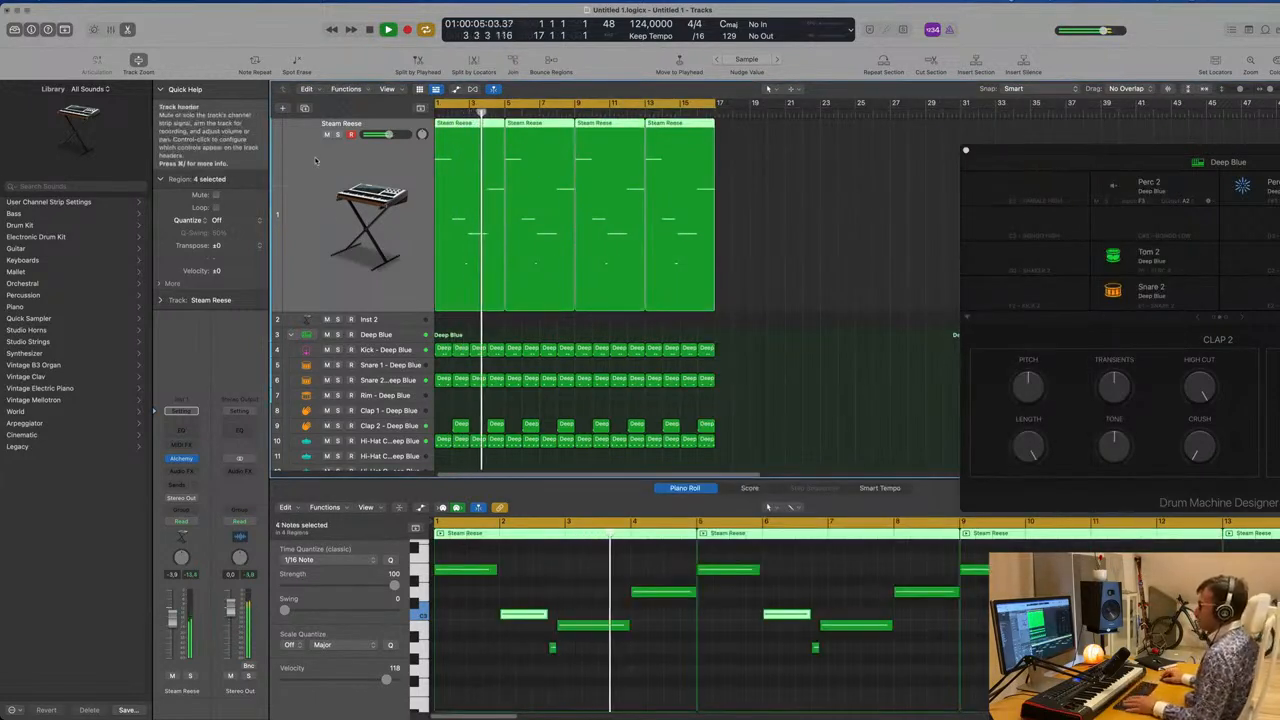
{"action": "left_click", "coordinate": [304, 108]}
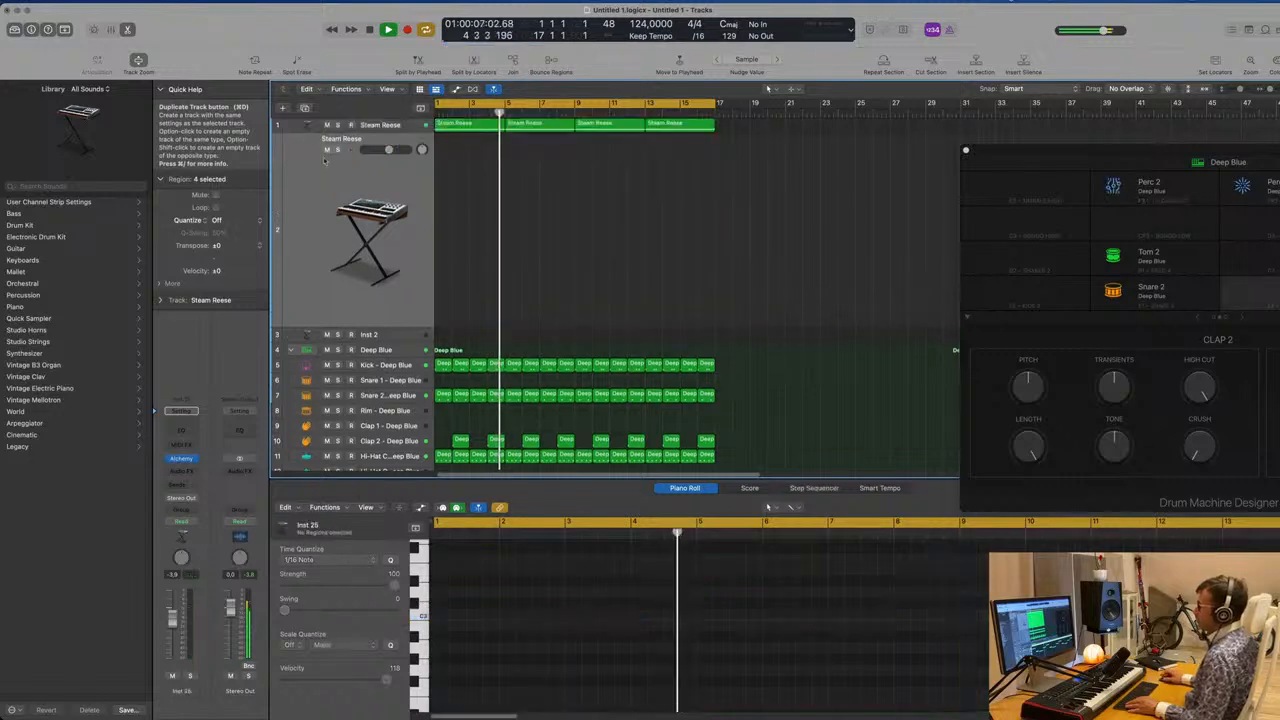
{"action": "left_click", "coordinate": [475, 125]}
{"action": "left_click_drag", "start_coordinate": [475, 125], "coordinate": [470, 300]}
Step: Build a one-bar, three-note chord at bar 1 by moving the C3 and bar 4 notes there and deleting the two lower notes
{"action": "left_click_drag", "start_coordinate": [520, 614], "coordinate": [449, 616]}
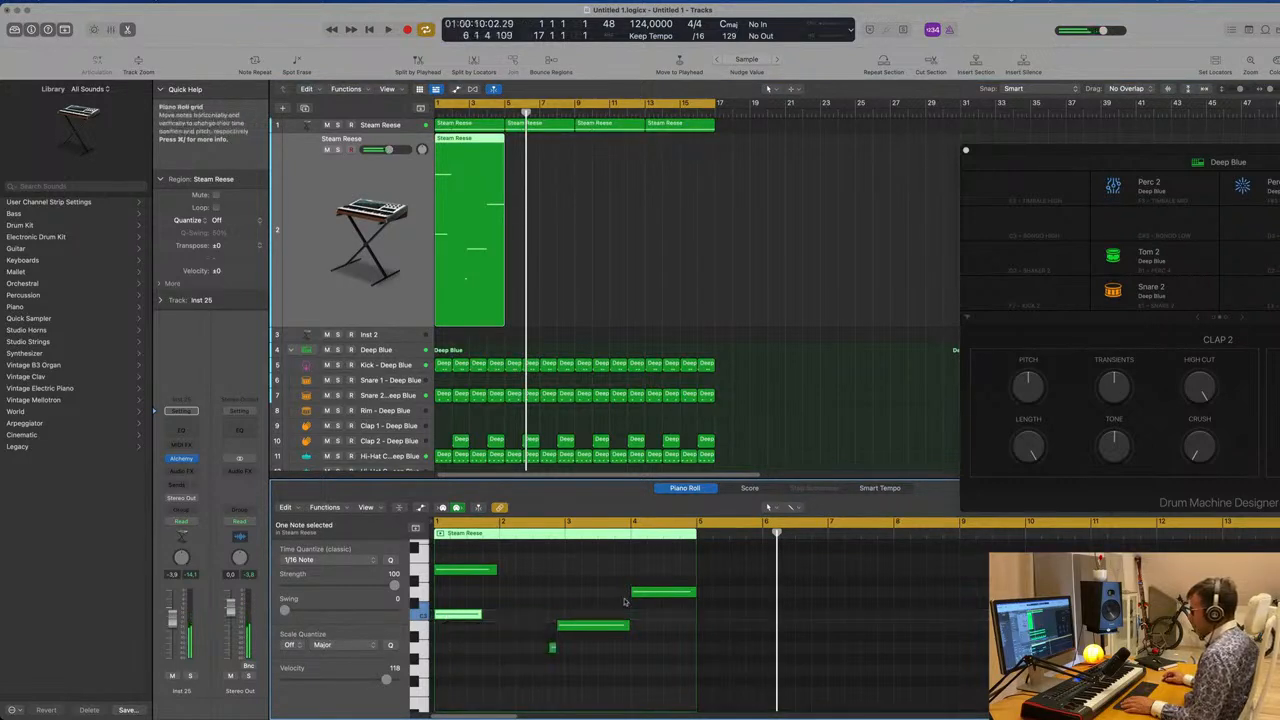
{"action": "left_click_drag", "start_coordinate": [658, 592], "coordinate": [464, 597]}
{"action": "left_click_drag", "start_coordinate": [541, 606], "coordinate": [590, 653]}
{"action": "key", "text": "Delete"}
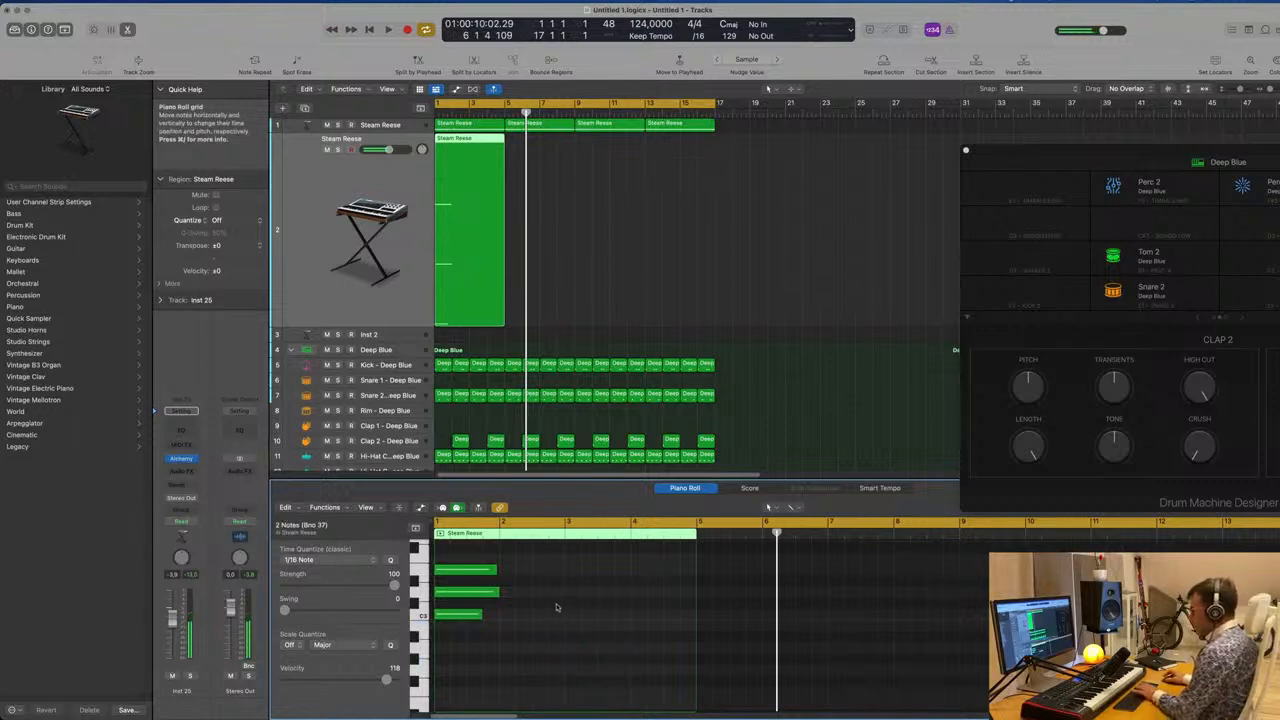
{"action": "left_click_drag", "start_coordinate": [481, 613], "coordinate": [498, 571]}
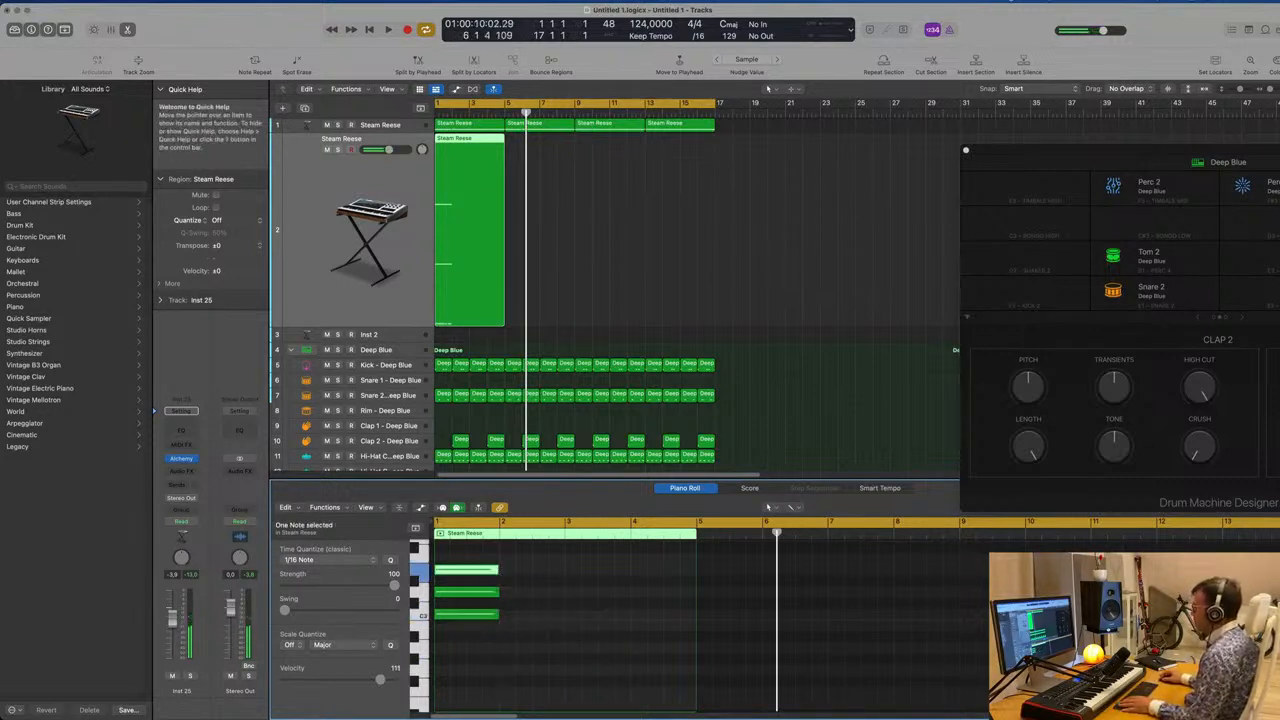
Step: Split the duplicated track's chord region at bar 2 and delete the empty part after it
{"action": "left_click", "coordinate": [991, 1]}
{"action": "left_click", "coordinate": [677, 290]}
{"action": "left_click", "coordinate": [469, 276]}
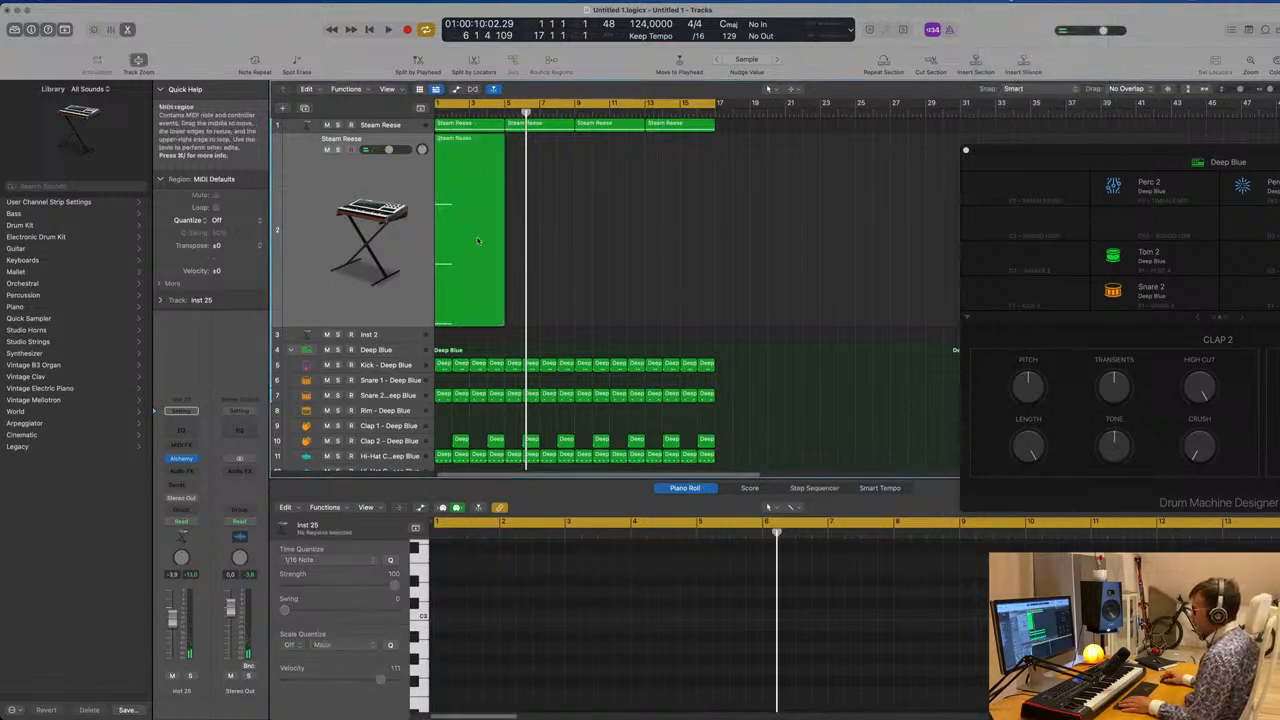
{"action": "scroll", "coordinate": [473, 293], "scroll_direction": "up", "scroll_amount": 3}
{"action": "scroll", "coordinate": [475, 288], "scroll_direction": "left", "scroll_amount": 2}
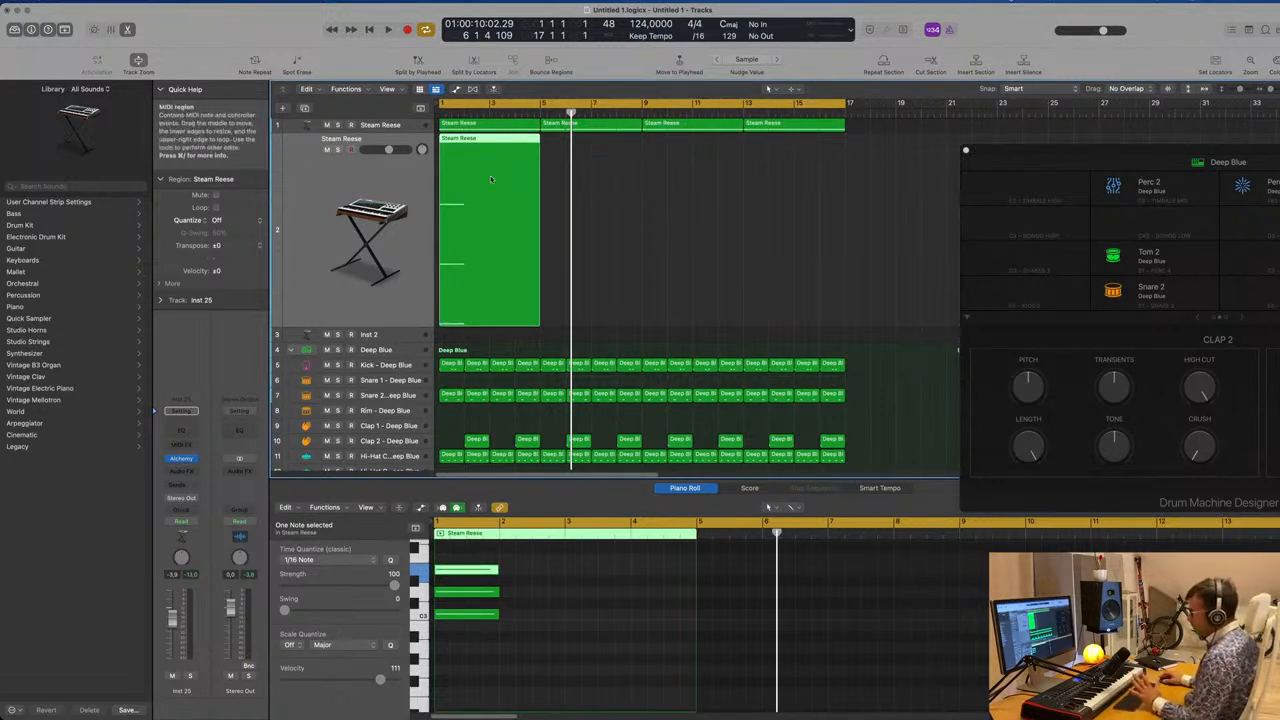
{"action": "key", "text": "Return"}
{"action": "key", "text": "space"}
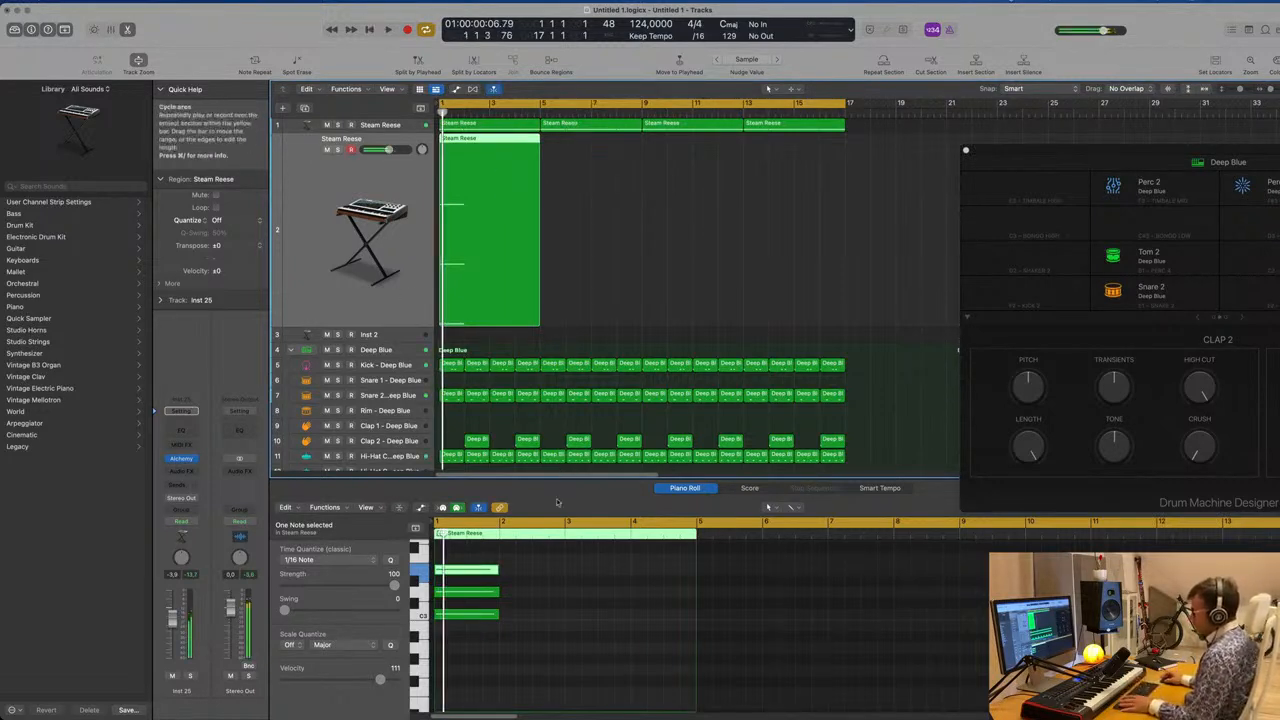
{"action": "left_click", "coordinate": [466, 146]}
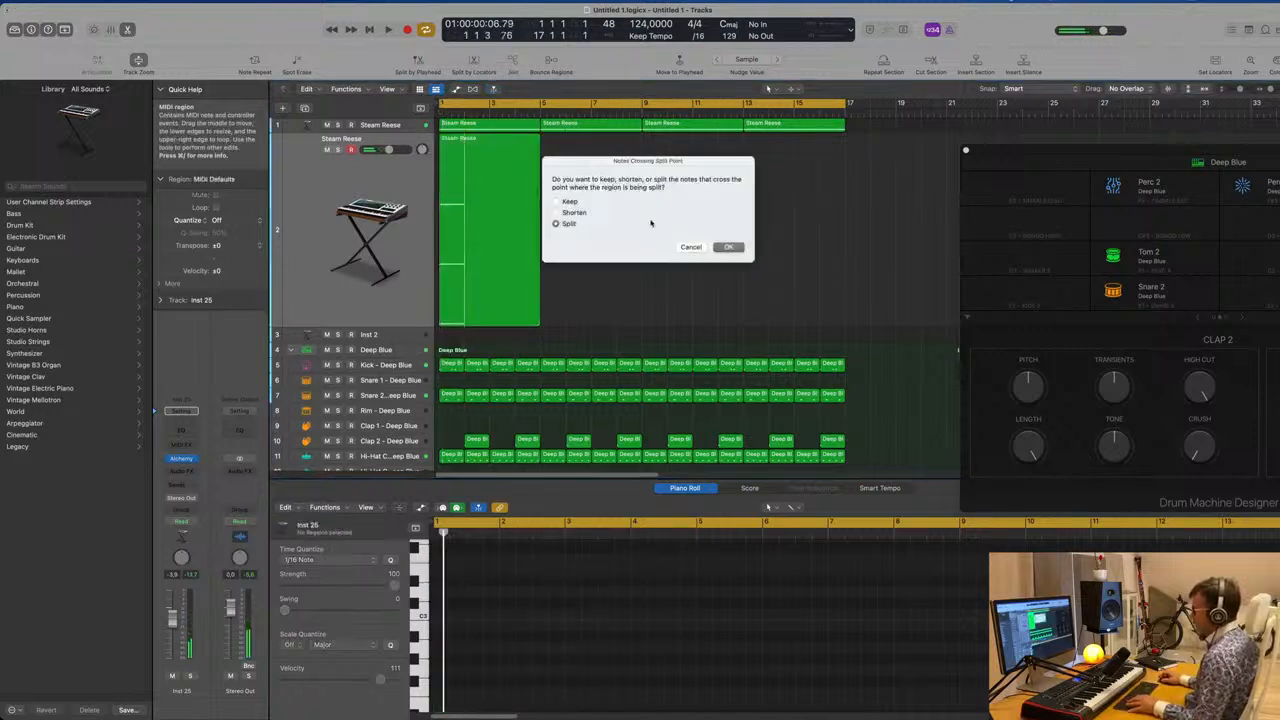
{"action": "key", "text": "Return"}
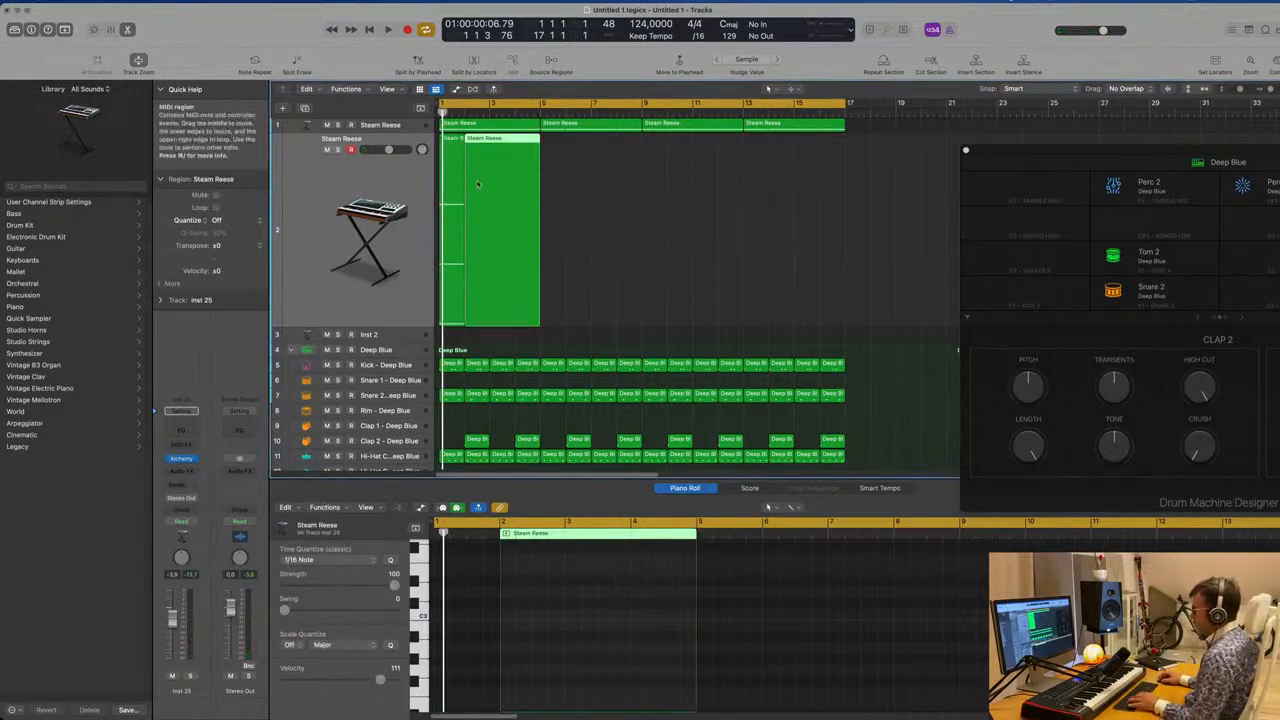
{"action": "key", "text": "Delete"}
Step: Extend the chord region to bar 5 and lengthen all three of its notes to fill the four bars
{"action": "key", "text": "space"}
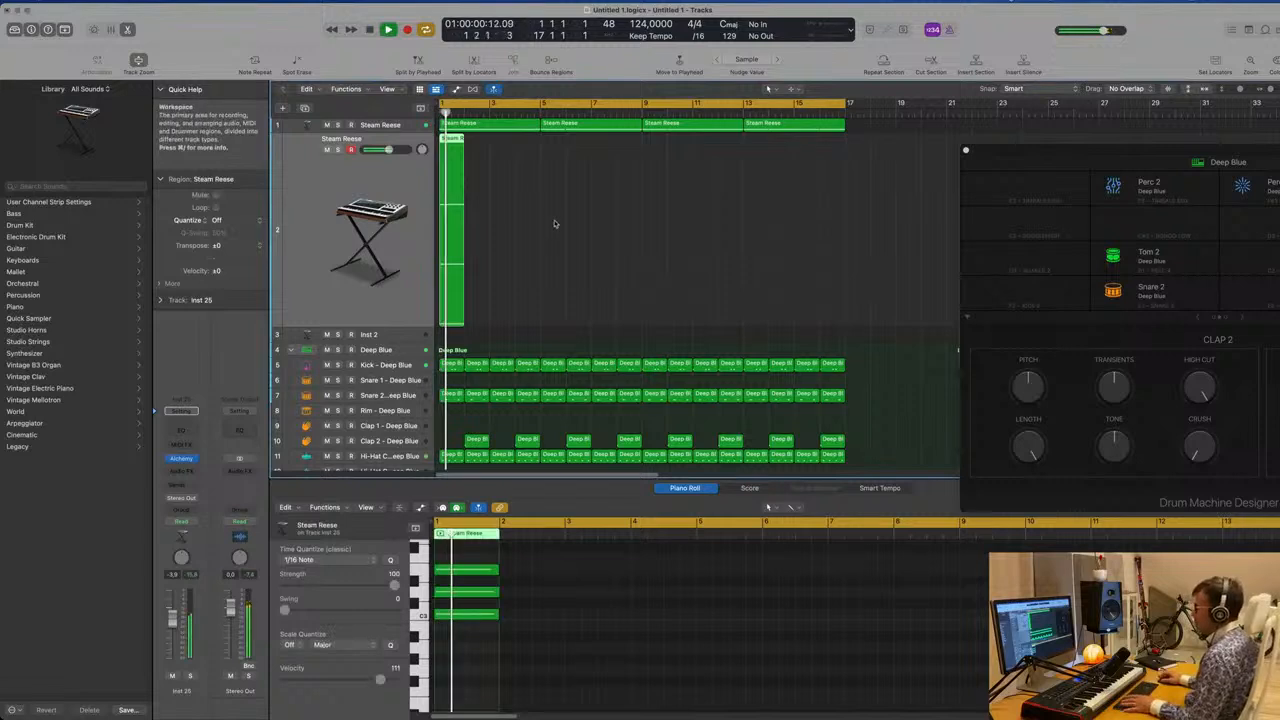
{"action": "left_click_drag", "start_coordinate": [470, 241], "coordinate": [434, 250]}
{"action": "key", "text": "space"}
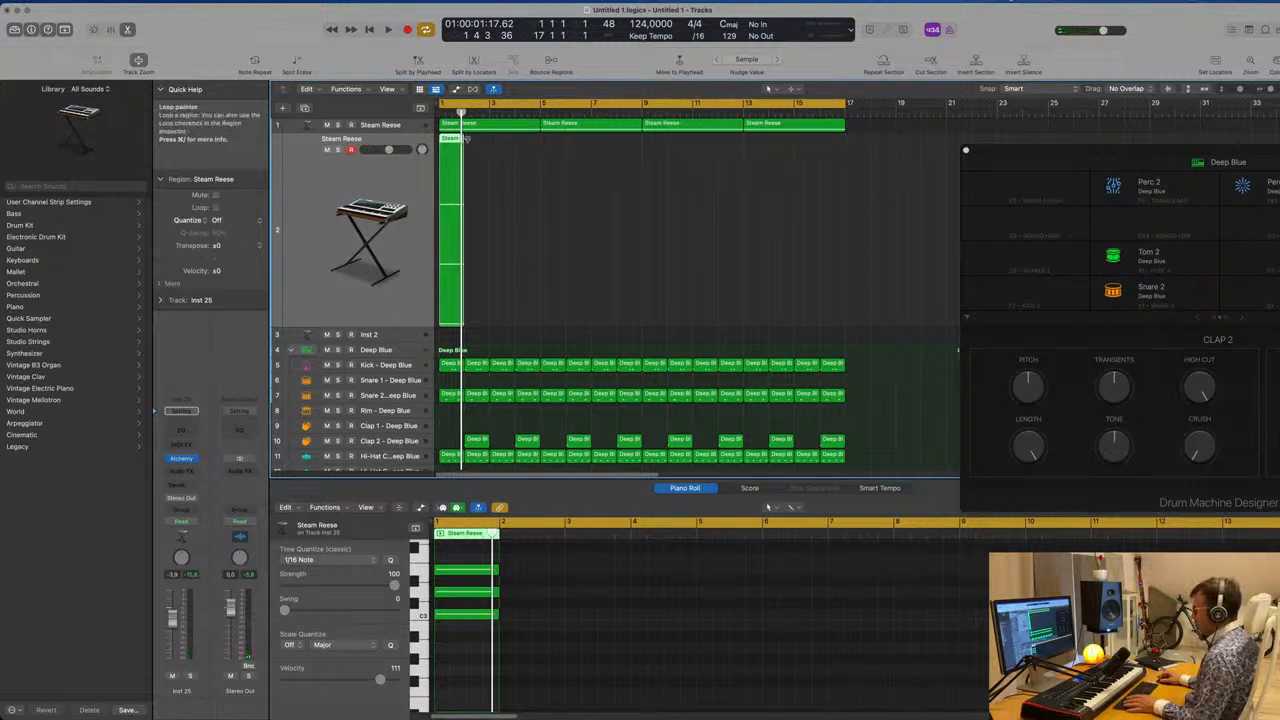
{"action": "left_click_drag", "start_coordinate": [465, 320], "coordinate": [540, 322]}
{"action": "left_click", "coordinate": [530, 569]}
{"action": "key", "text": "super+a"}
{"action": "left_click_drag", "start_coordinate": [496, 570], "coordinate": [695, 578]}
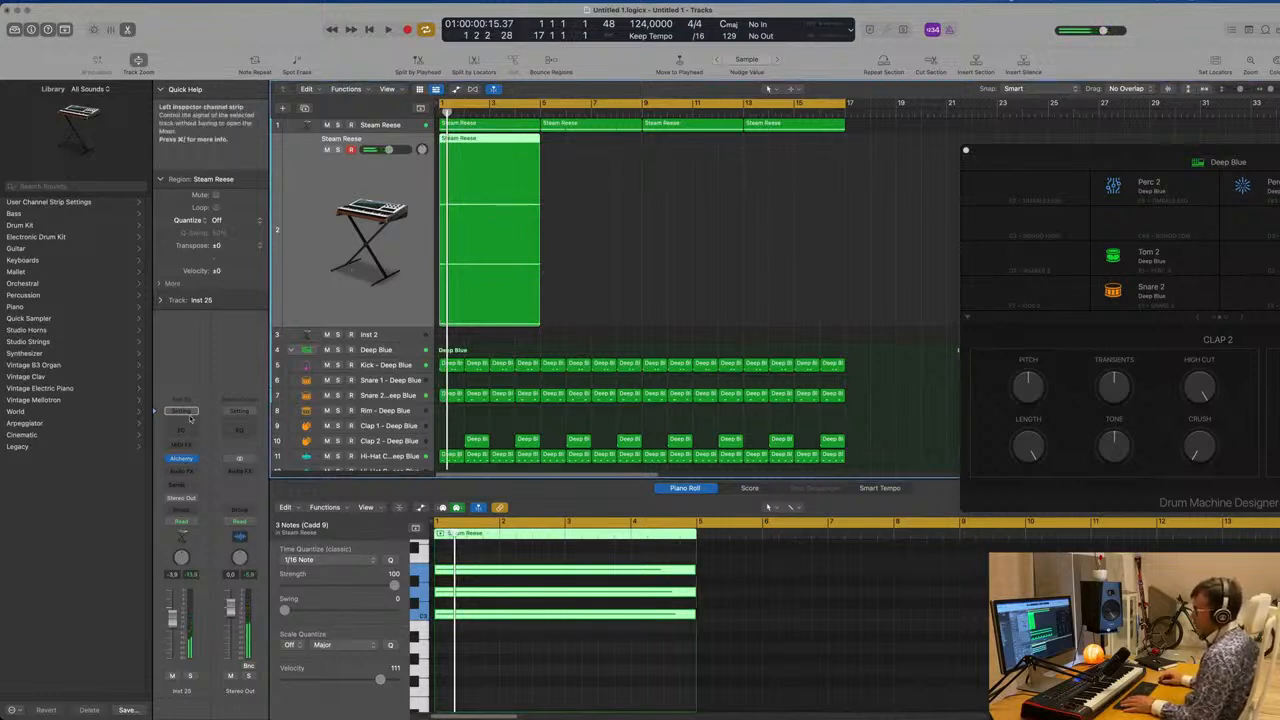
Step: Insert the Arpeggiator MIDI effect on the duplicated track, place its window clear of the chord region and play the loop
{"action": "left_click", "coordinate": [193, 413]}
{"action": "left_click", "coordinate": [159, 457]}
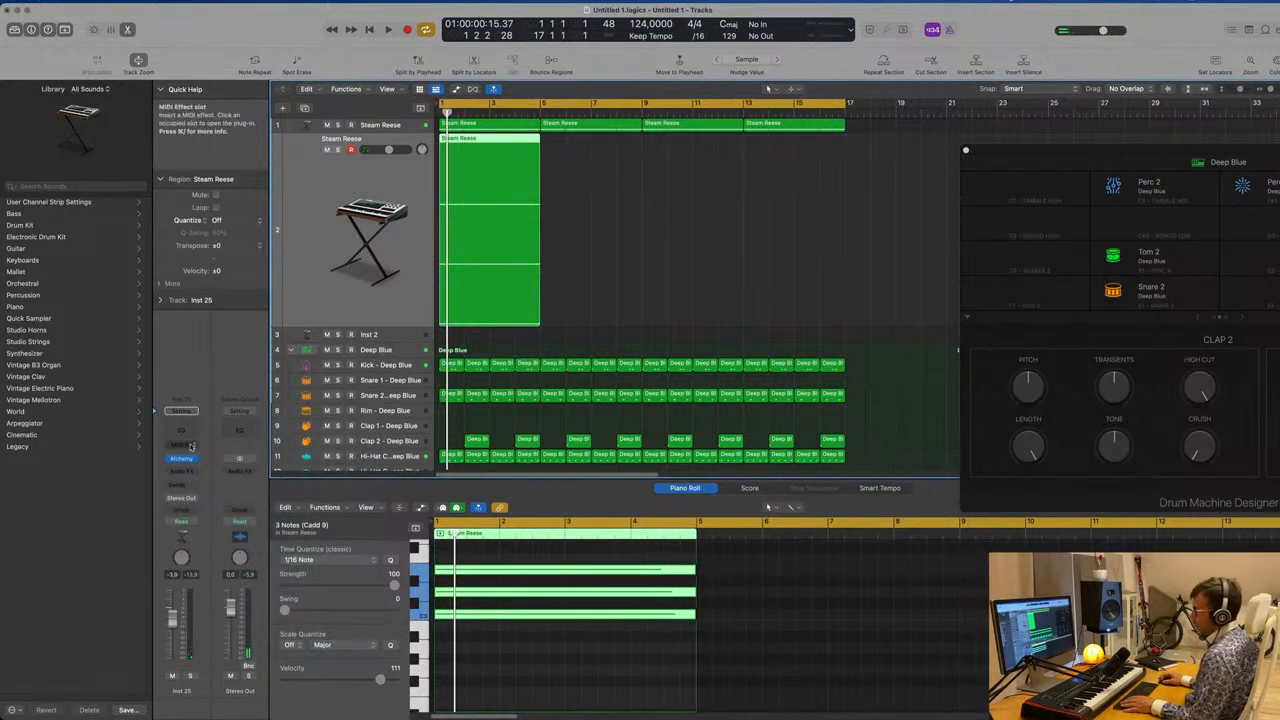
{"action": "left_click", "coordinate": [191, 444]}
{"action": "left_click", "coordinate": [266, 345]}
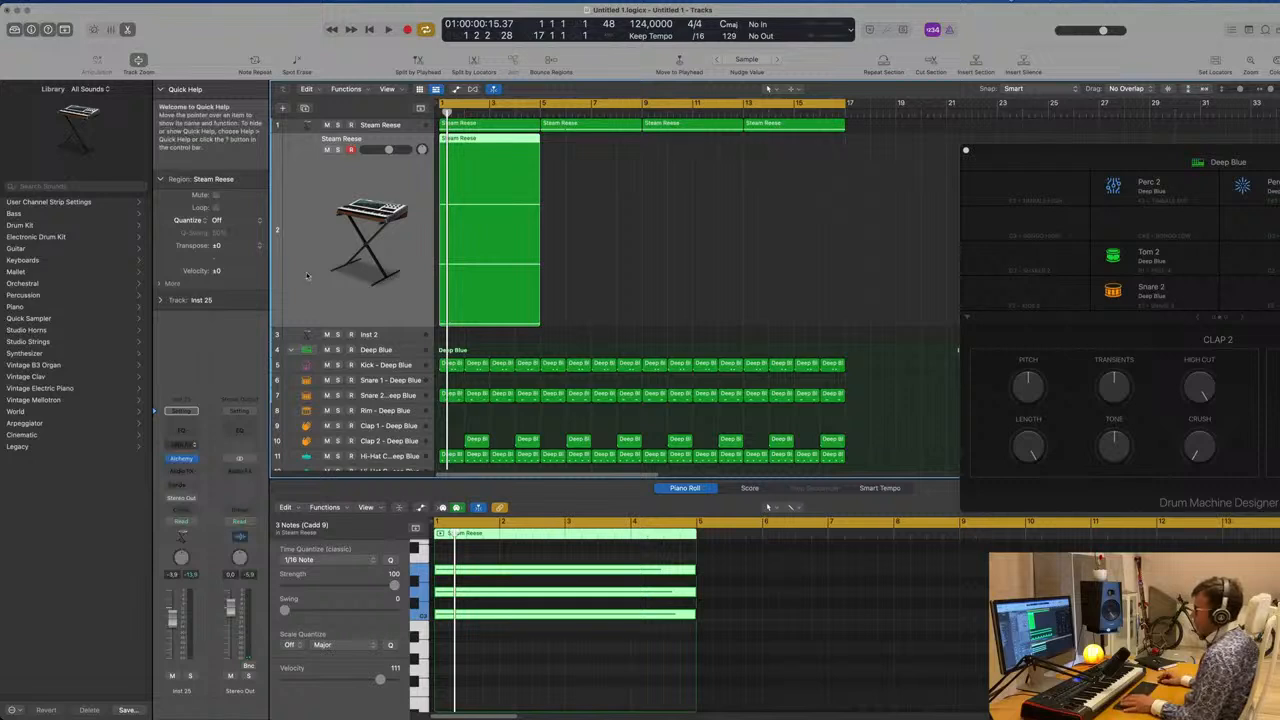
{"action": "left_click_drag", "start_coordinate": [669, 152], "coordinate": [943, 220]}
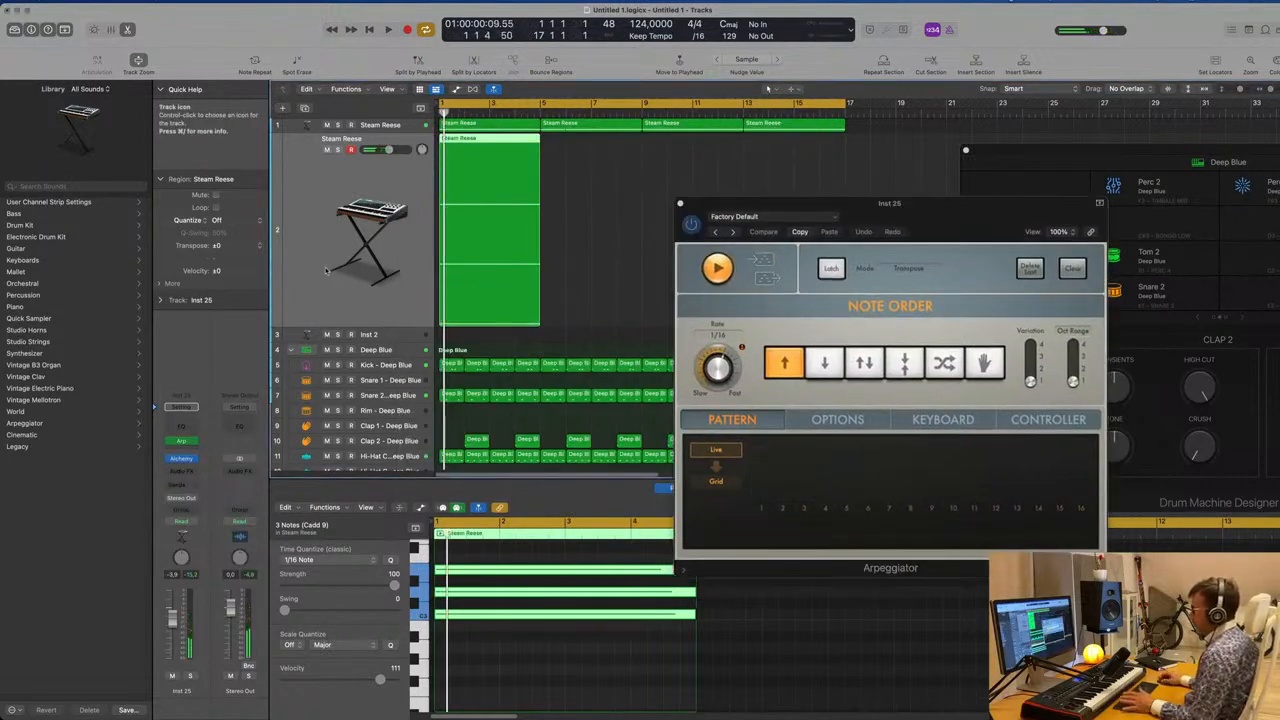
{"action": "key", "text": "space"}
{"action": "left_click_drag", "start_coordinate": [800, 216], "coordinate": [888, 163]}
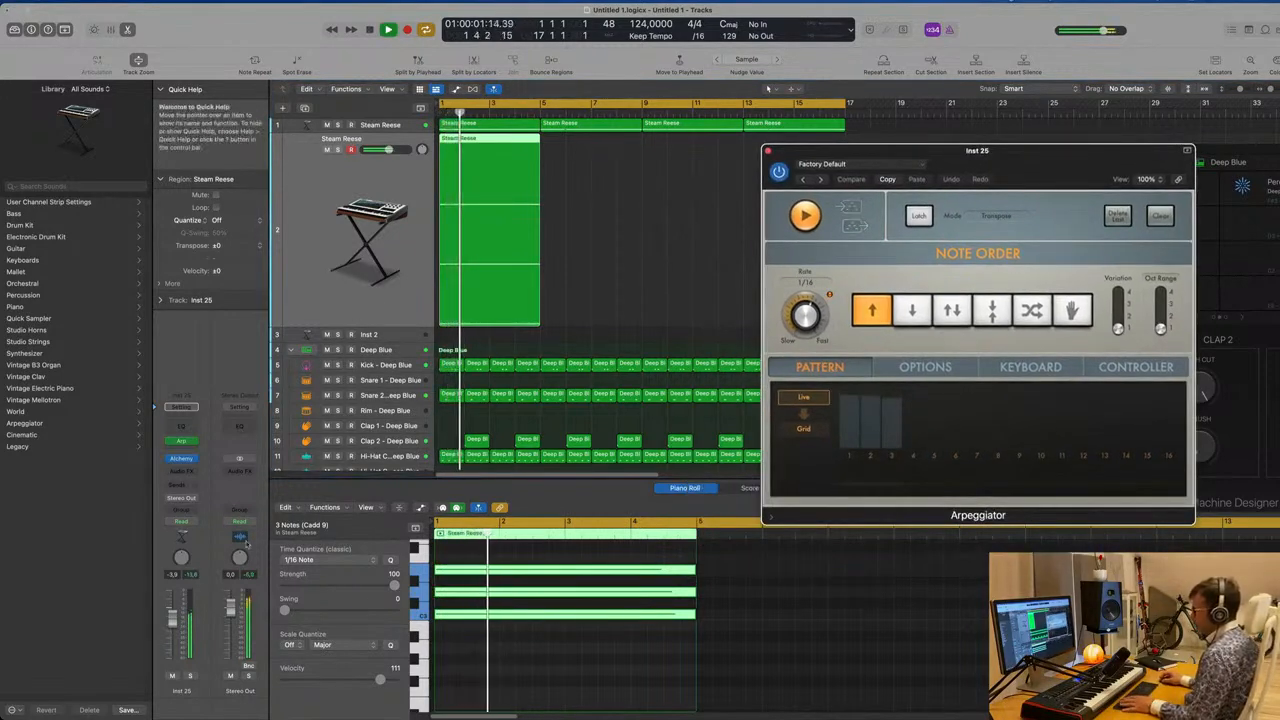
Step: Open the duplicated track's Alchemy instrument, try the Aggressive 2 snapshot with the arpeggiator, and close the window
{"action": "left_click", "coordinate": [183, 461]}
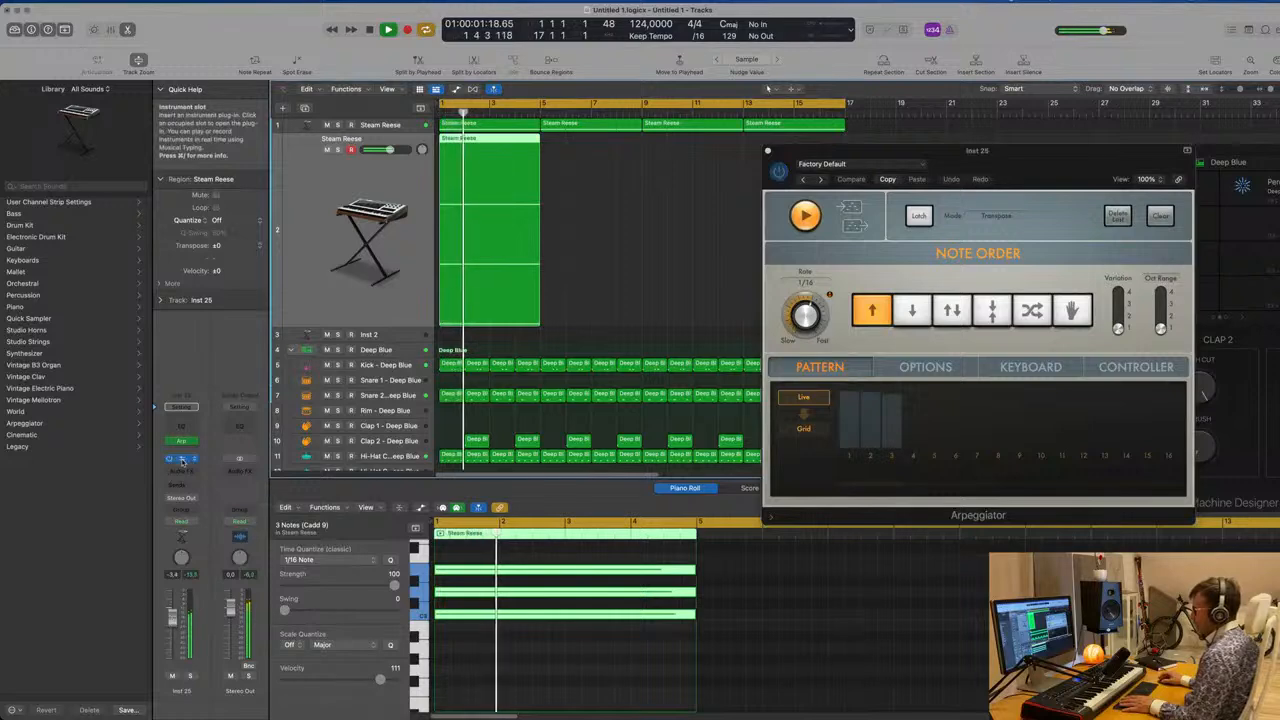
{"action": "left_click", "coordinate": [183, 461]}
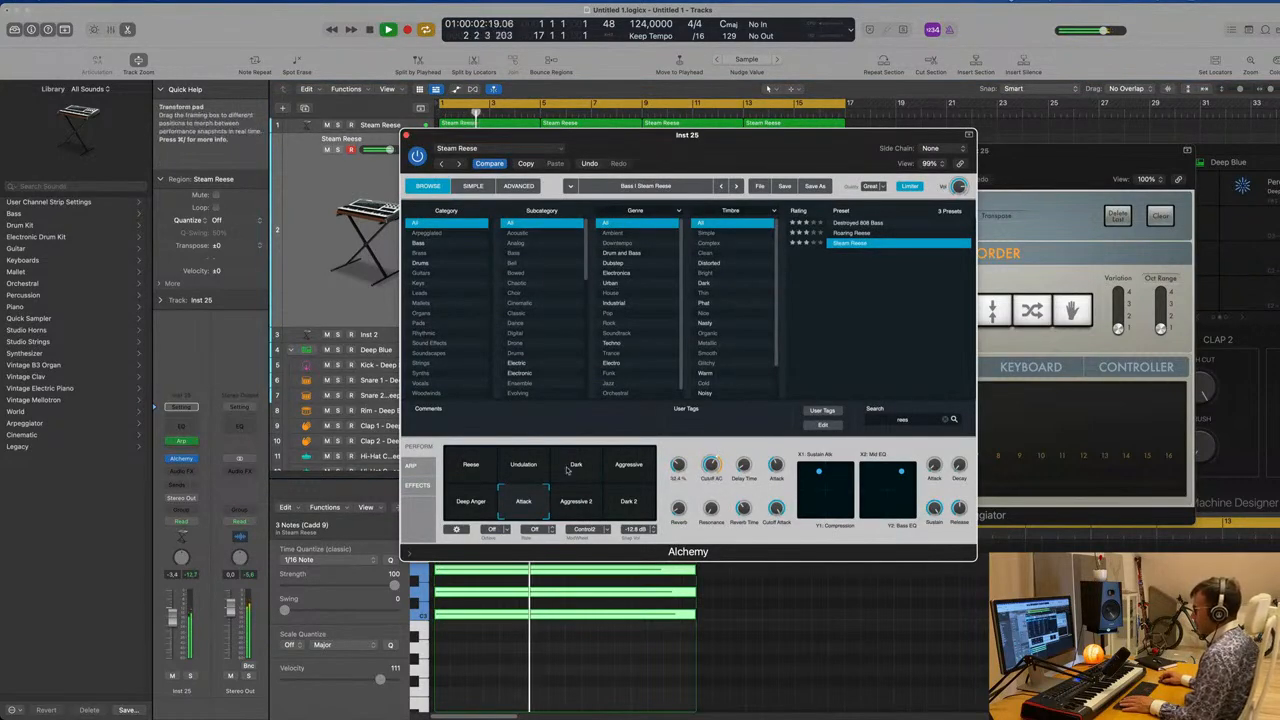
{"action": "left_click", "coordinate": [576, 508]}
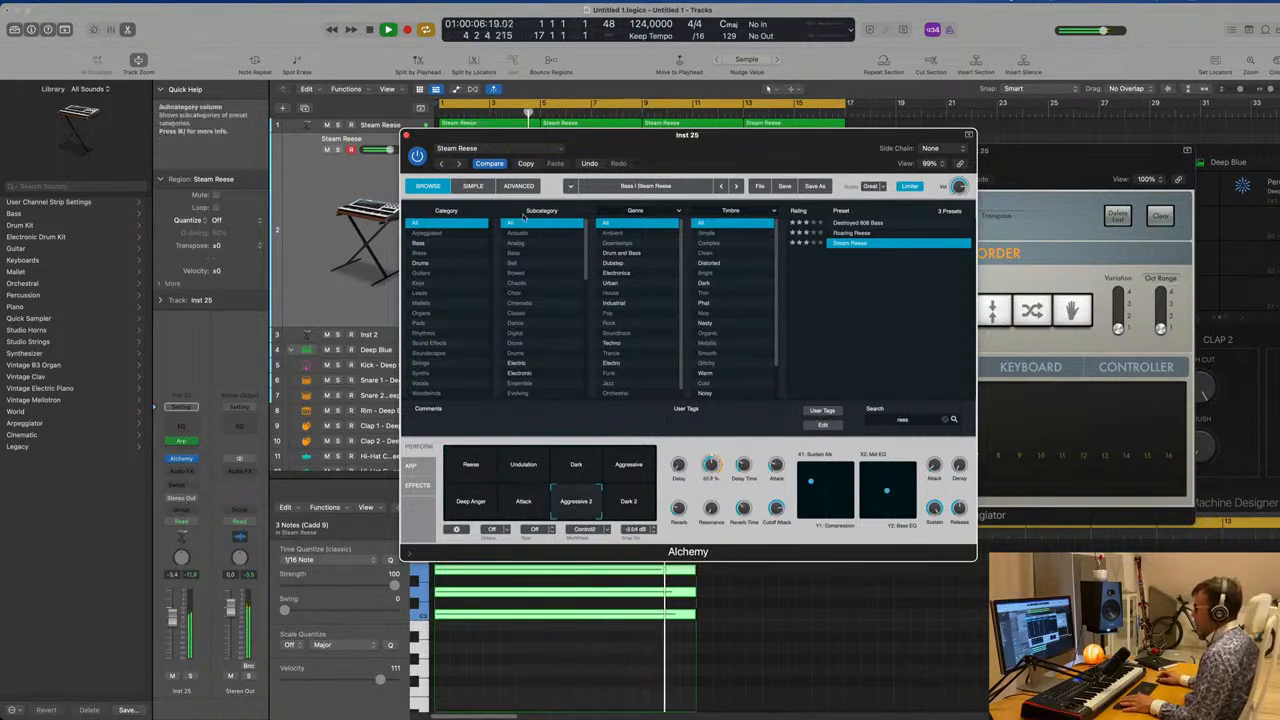
{"action": "left_click_drag", "start_coordinate": [650, 135], "coordinate": [728, 162]}
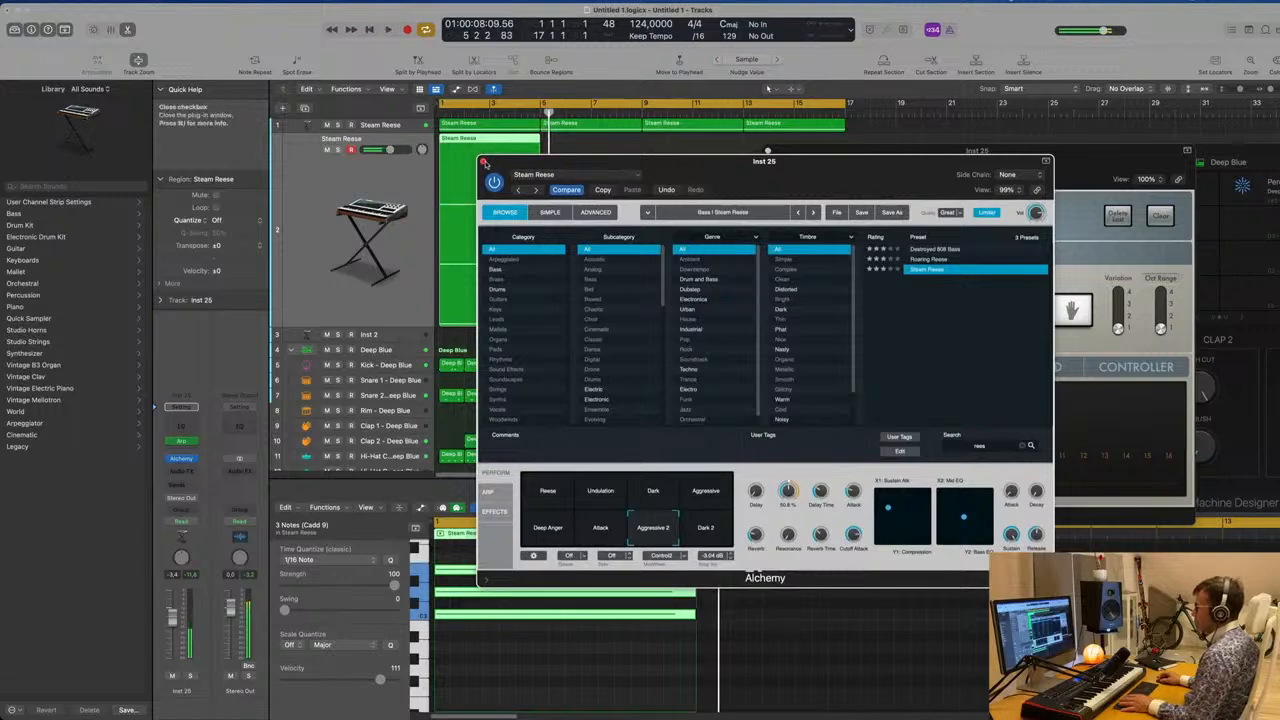
{"action": "left_click", "coordinate": [483, 161]}
Step: Replace Alchemy with the Retro Synth instrument on the duplicated chord track and start playback
{"action": "left_click", "coordinate": [196, 460]}
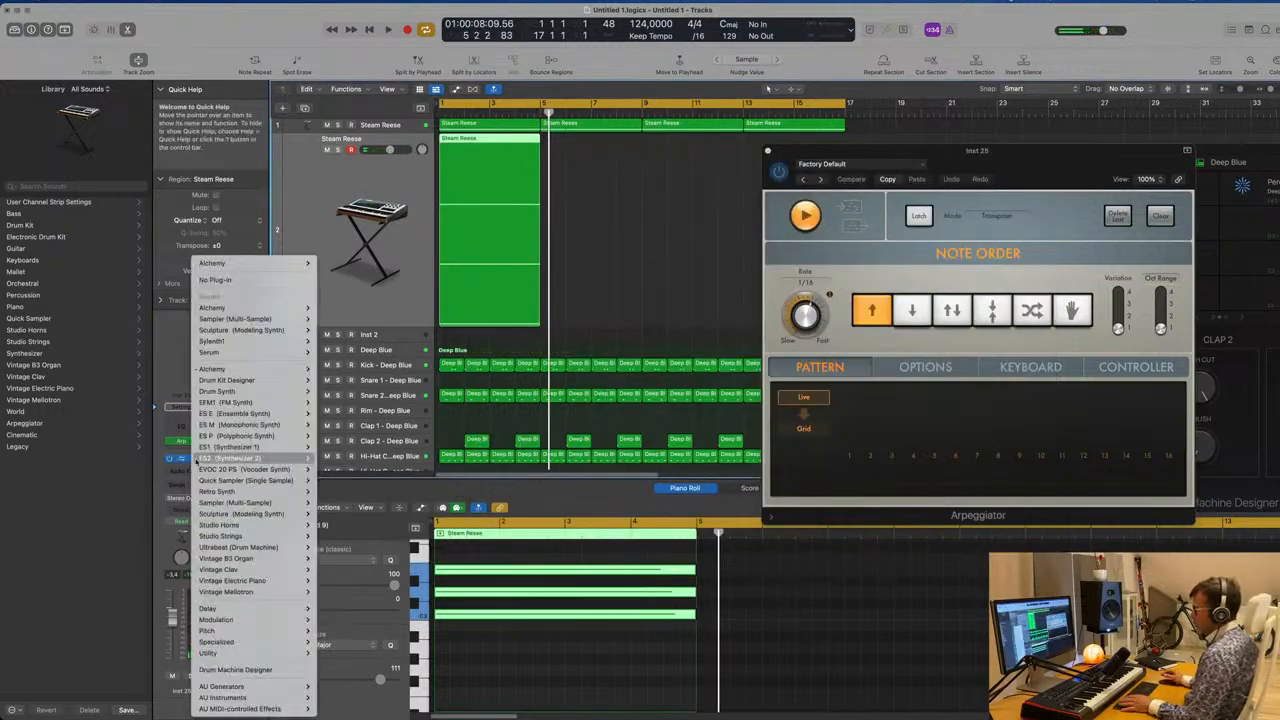
{"action": "mouse_move", "coordinate": [239, 492]}
{"action": "left_click", "coordinate": [322, 491]}
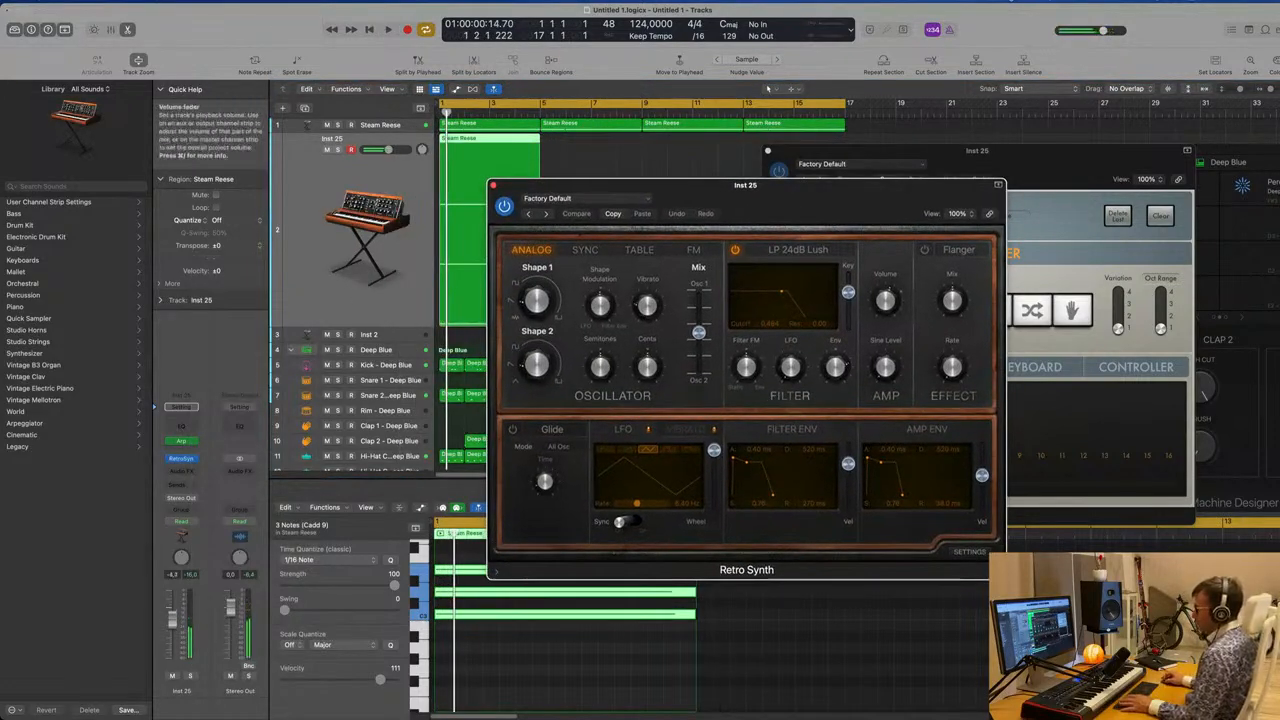
{"action": "key", "text": "space"}
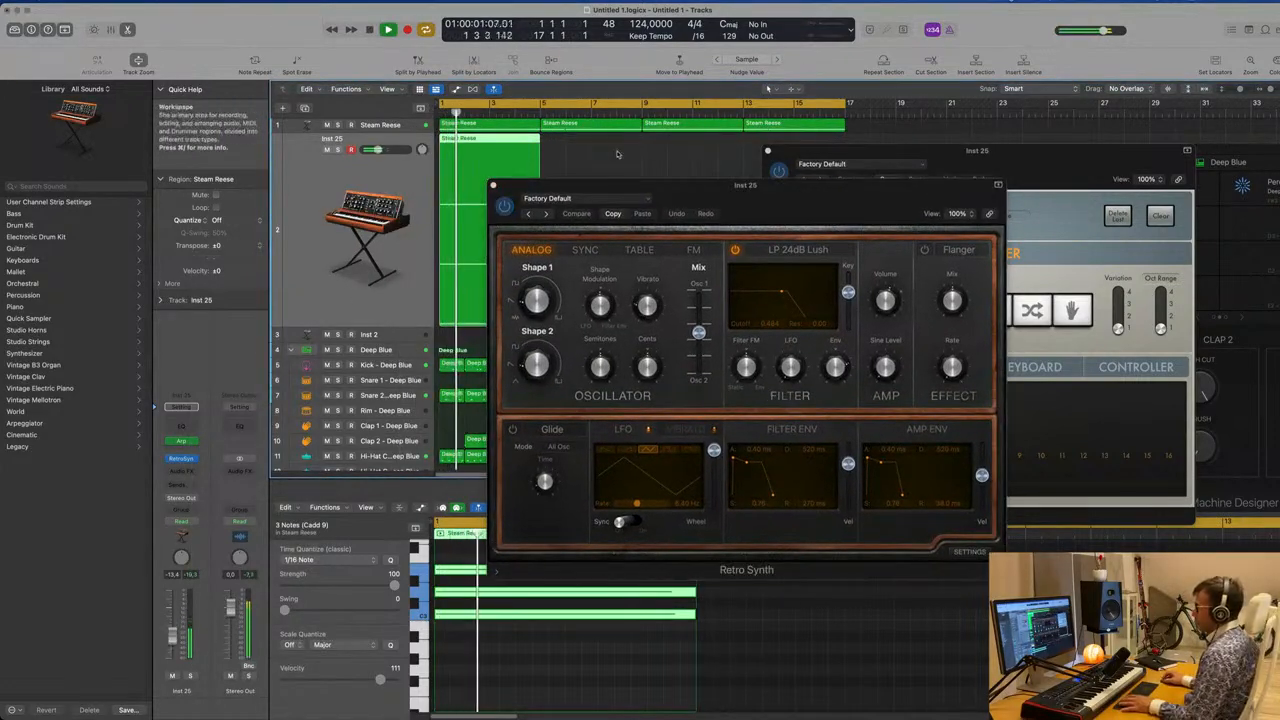
Step: Audition successive Retro Synth presets during playback and load Simple Analog Lead
{"action": "left_click", "coordinate": [547, 214]}
{"action": "left_click", "coordinate": [547, 214]}
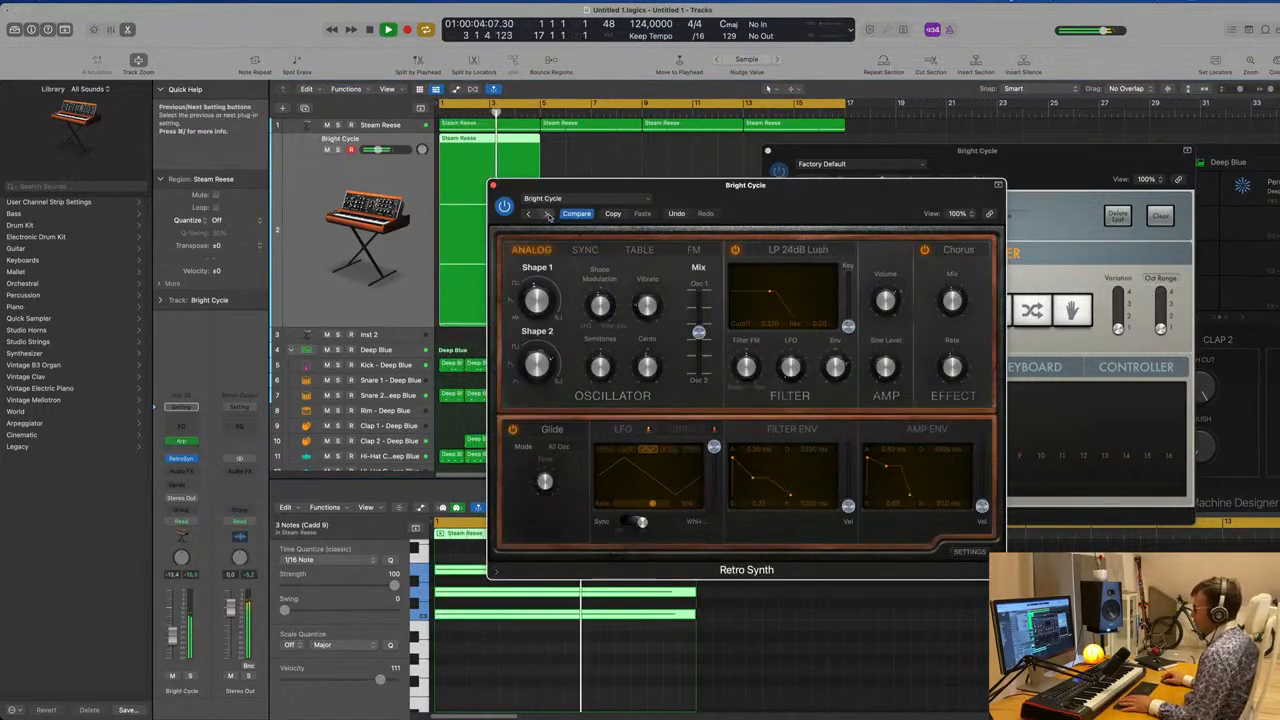
{"action": "left_click", "coordinate": [547, 214]}
{"action": "left_click", "coordinate": [547, 214]}
{"action": "left_click", "coordinate": [547, 214]}
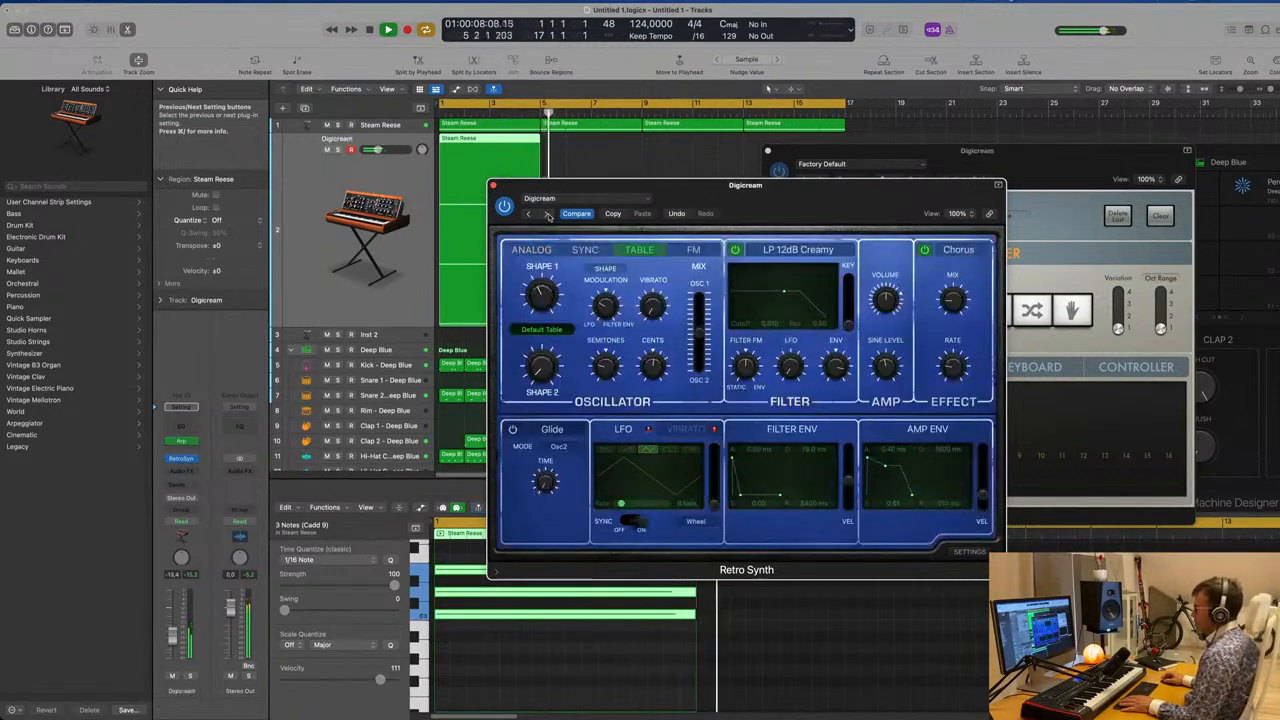
{"action": "left_click", "coordinate": [547, 214]}
{"action": "left_click", "coordinate": [547, 214]}
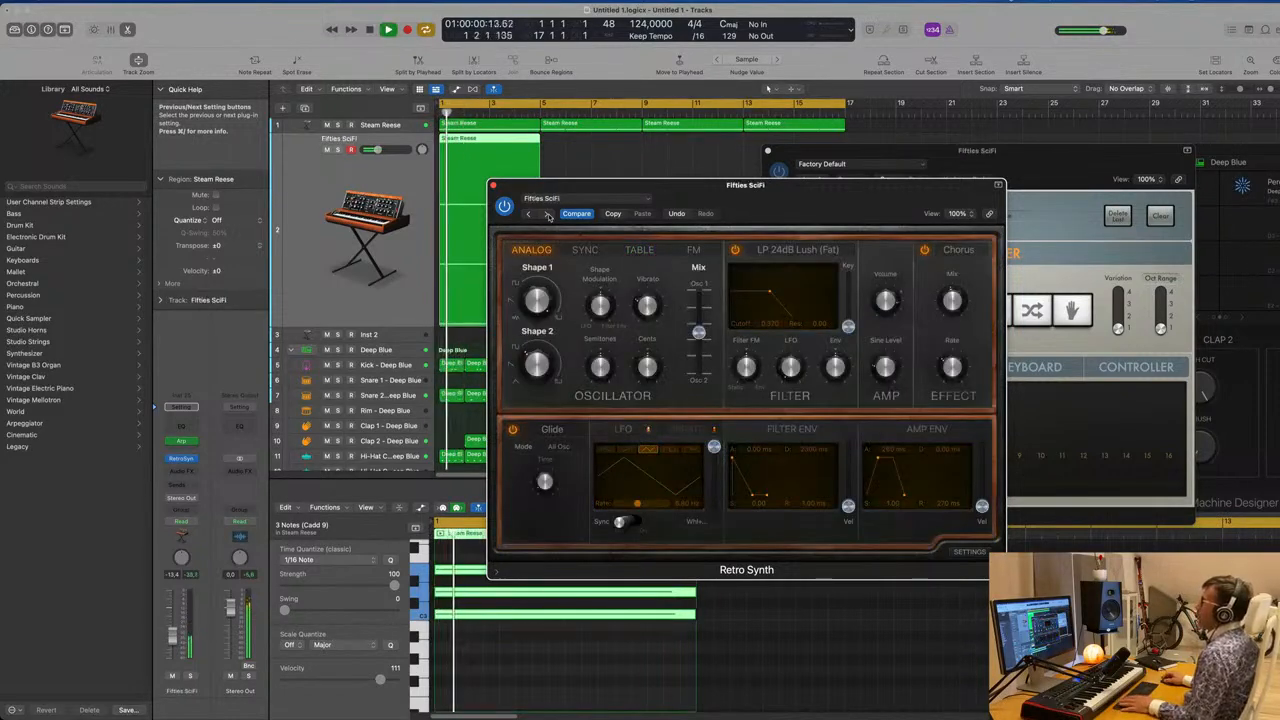
{"action": "left_click", "coordinate": [547, 214]}
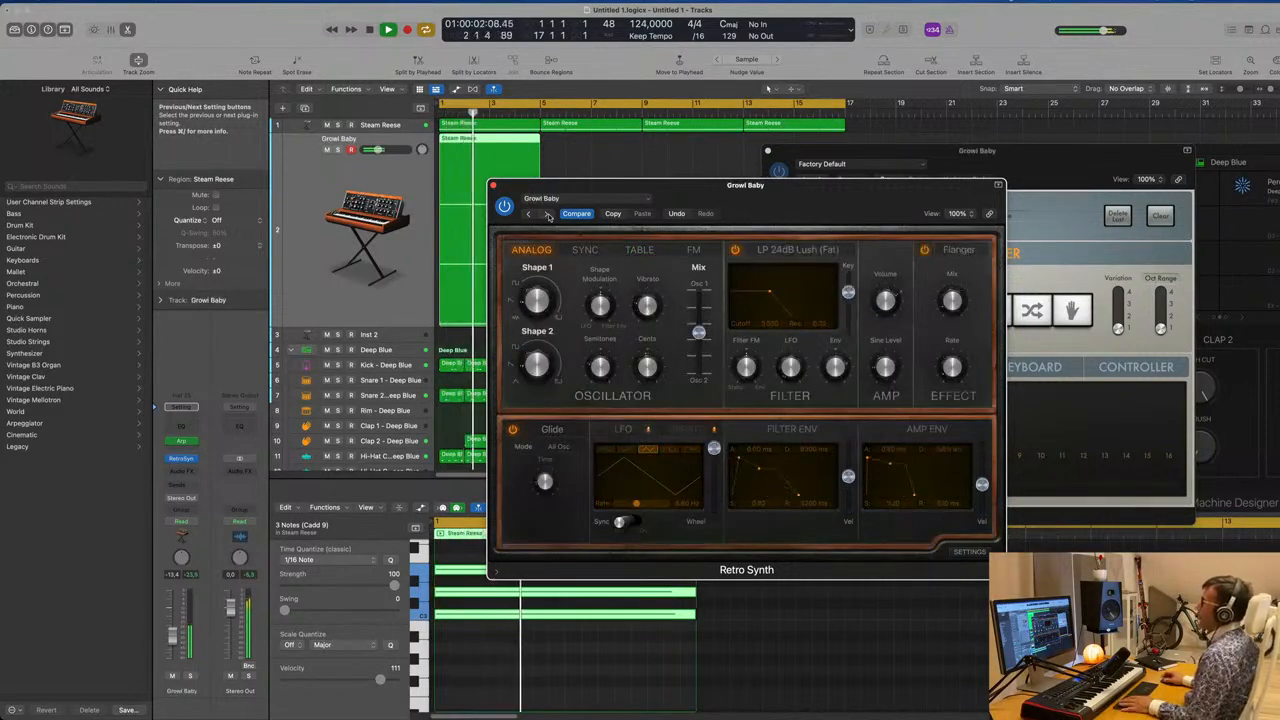
{"action": "left_click", "coordinate": [547, 214]}
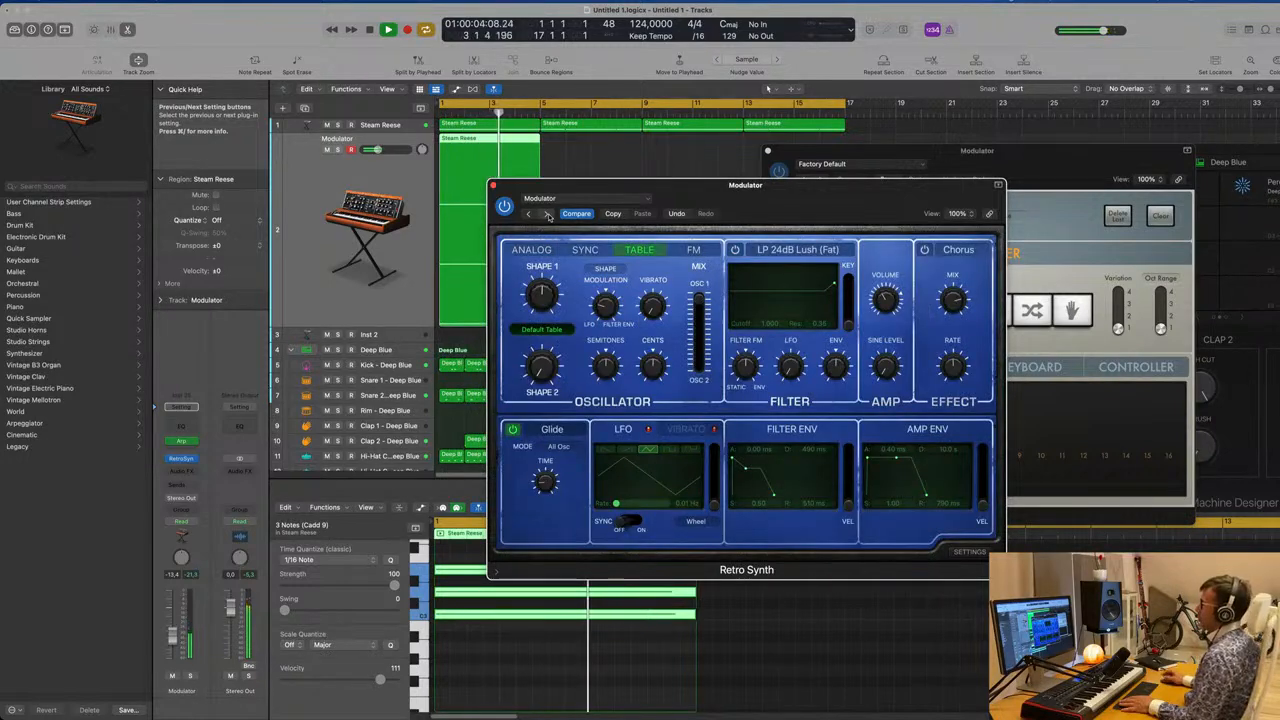
{"action": "left_click", "coordinate": [547, 214]}
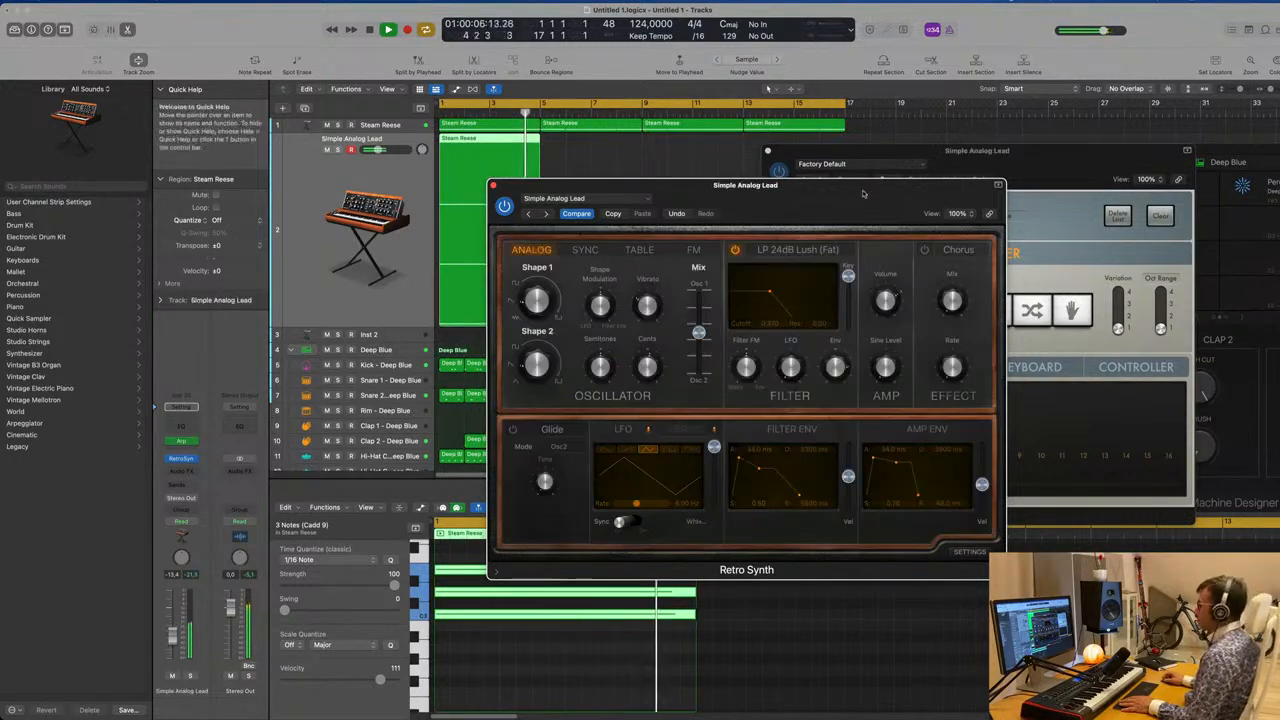
Step: Lower the Simple Analog Lead filter cutoff to about 0.12 and try adjusting the Filter FM amount
{"action": "left_click_drag", "start_coordinate": [864, 191], "coordinate": [806, 176]}
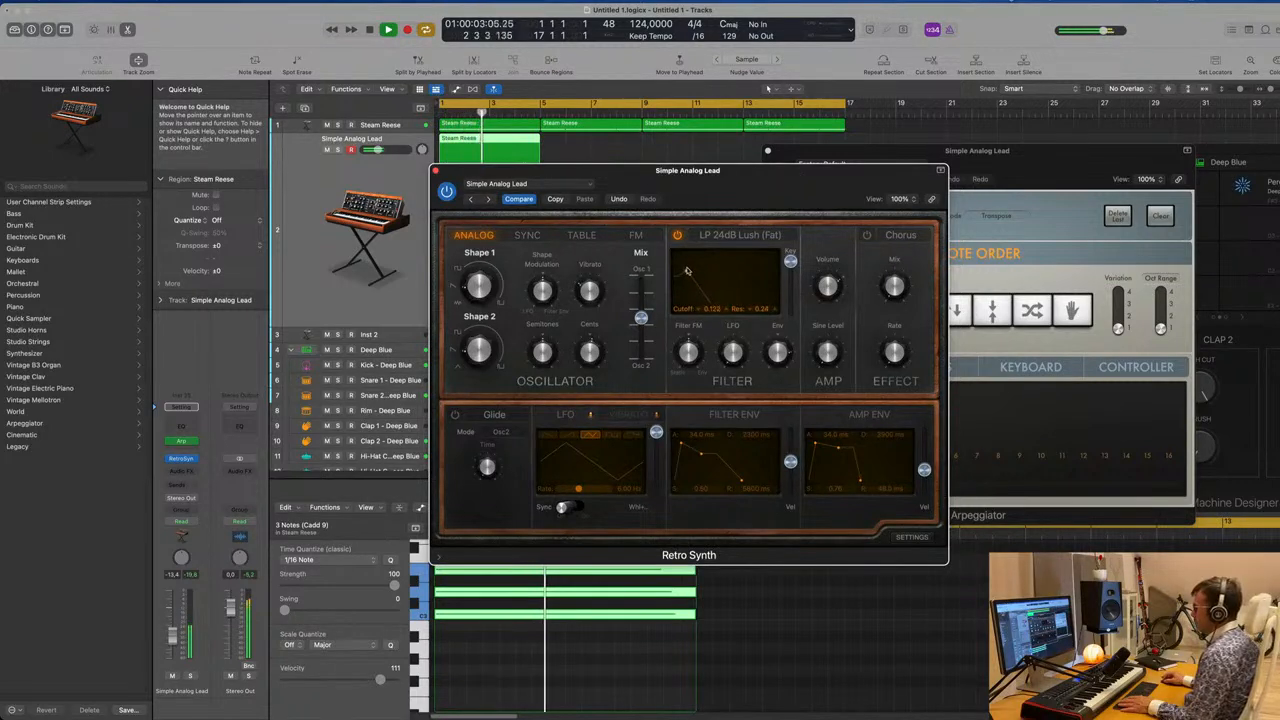
{"action": "left_click_drag", "start_coordinate": [687, 170], "coordinate": [751, 126]}
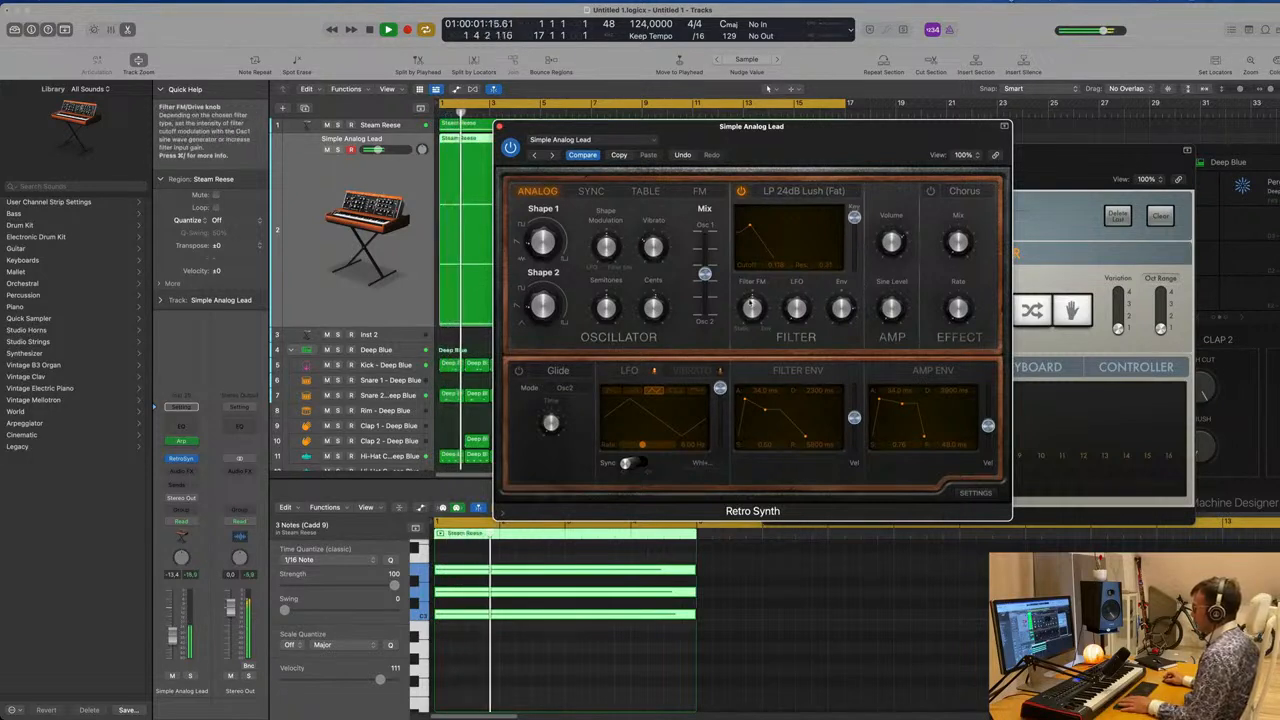
{"action": "left_click_drag", "start_coordinate": [756, 291], "coordinate": [758, 336]}
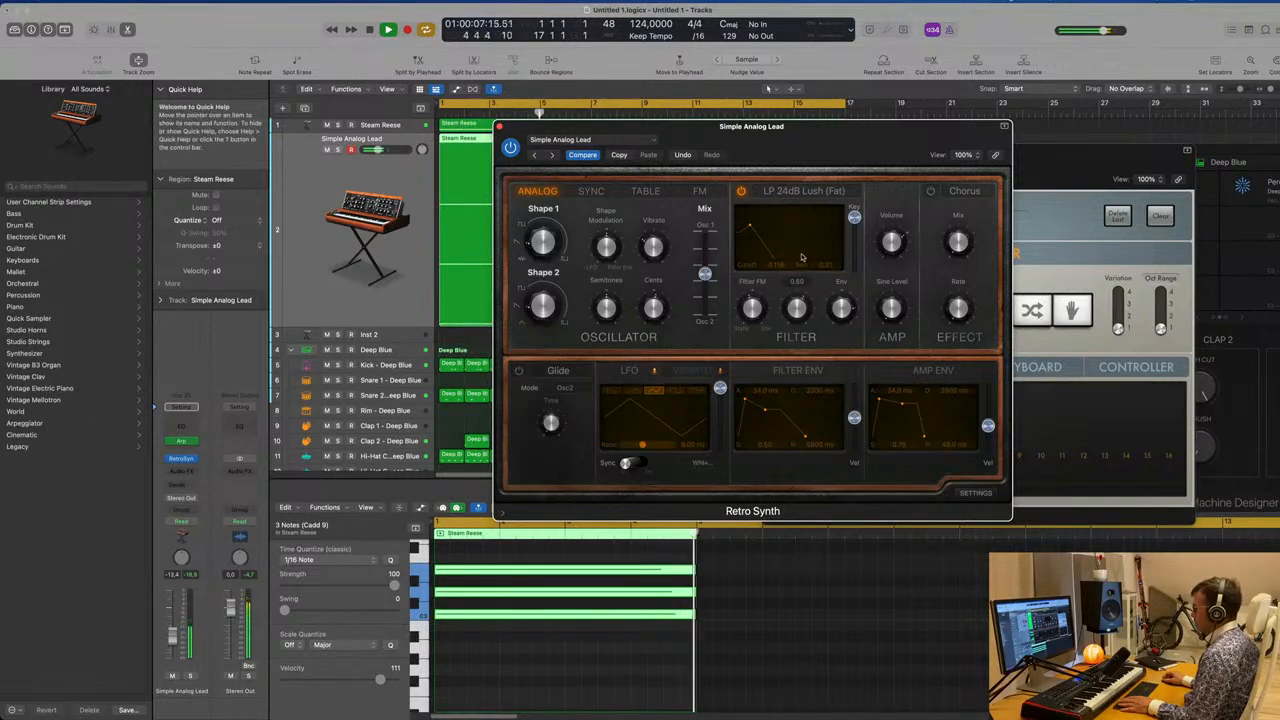
Step: Move the Retro Synth window aside and repeat the four-bar chord region three times to fill the sixteen bars
{"action": "left_click_drag", "start_coordinate": [710, 141], "coordinate": [1246, 196]}
{"action": "key", "text": "space"}
{"action": "key", "text": "space"}
{"action": "left_click", "coordinate": [592, 215]}
{"action": "left_click", "coordinate": [530, 228]}
{"action": "key", "text": "super+r"}
{"action": "key", "text": "super+r"}
{"action": "key", "text": "super+r"}
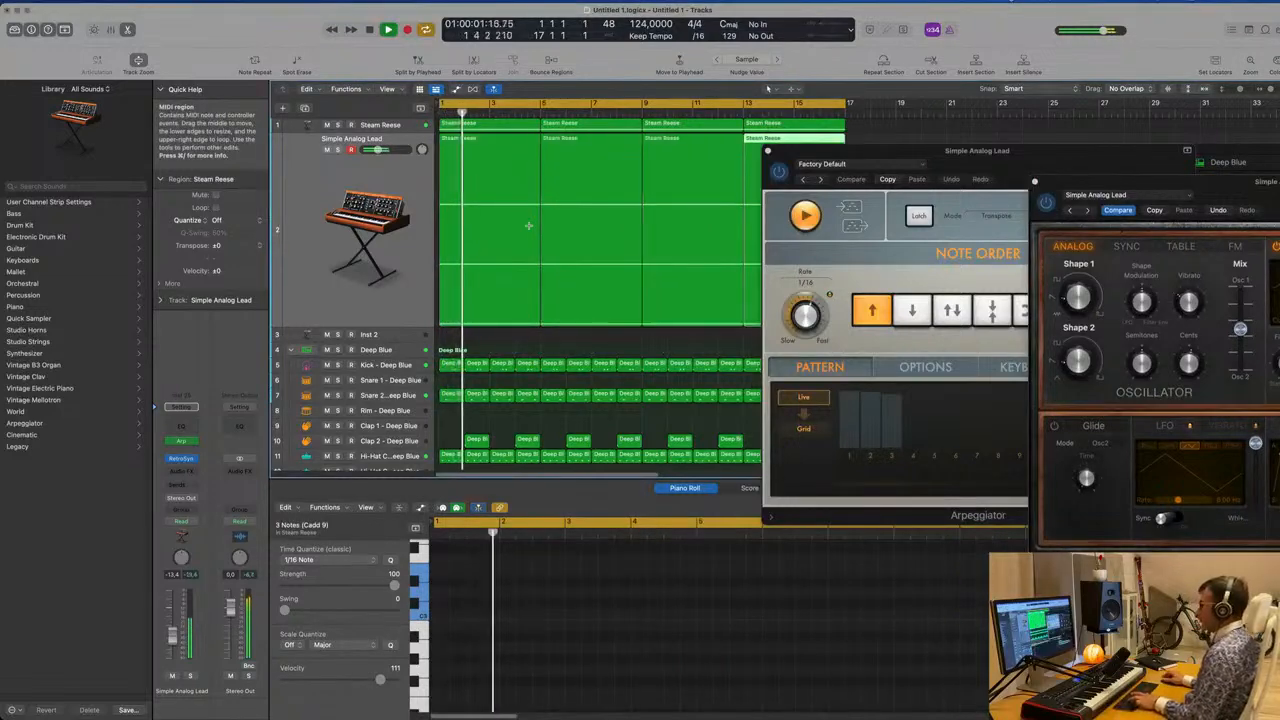
Step: Bring the Retro Synth window back, load the Super Lead preset, lower its filter cutoff and replay from the start
{"action": "left_click_drag", "start_coordinate": [1189, 212], "coordinate": [647, 197]}
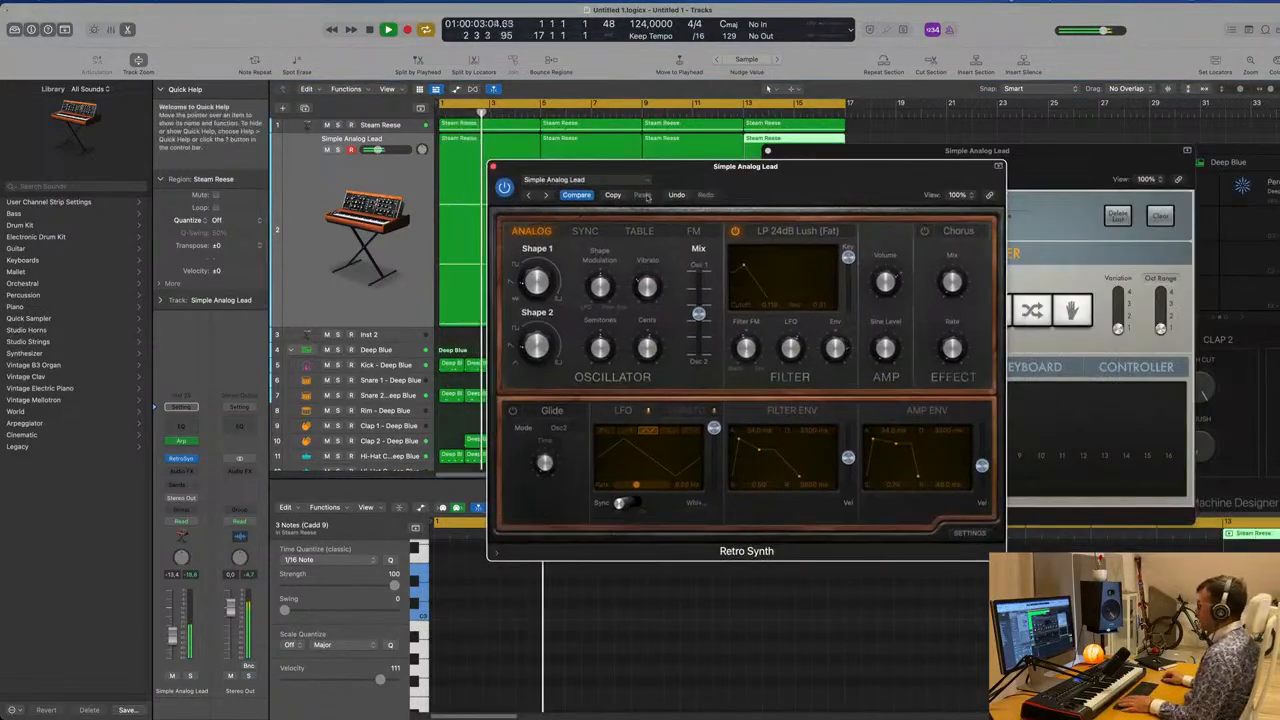
{"action": "left_click", "coordinate": [543, 196]}
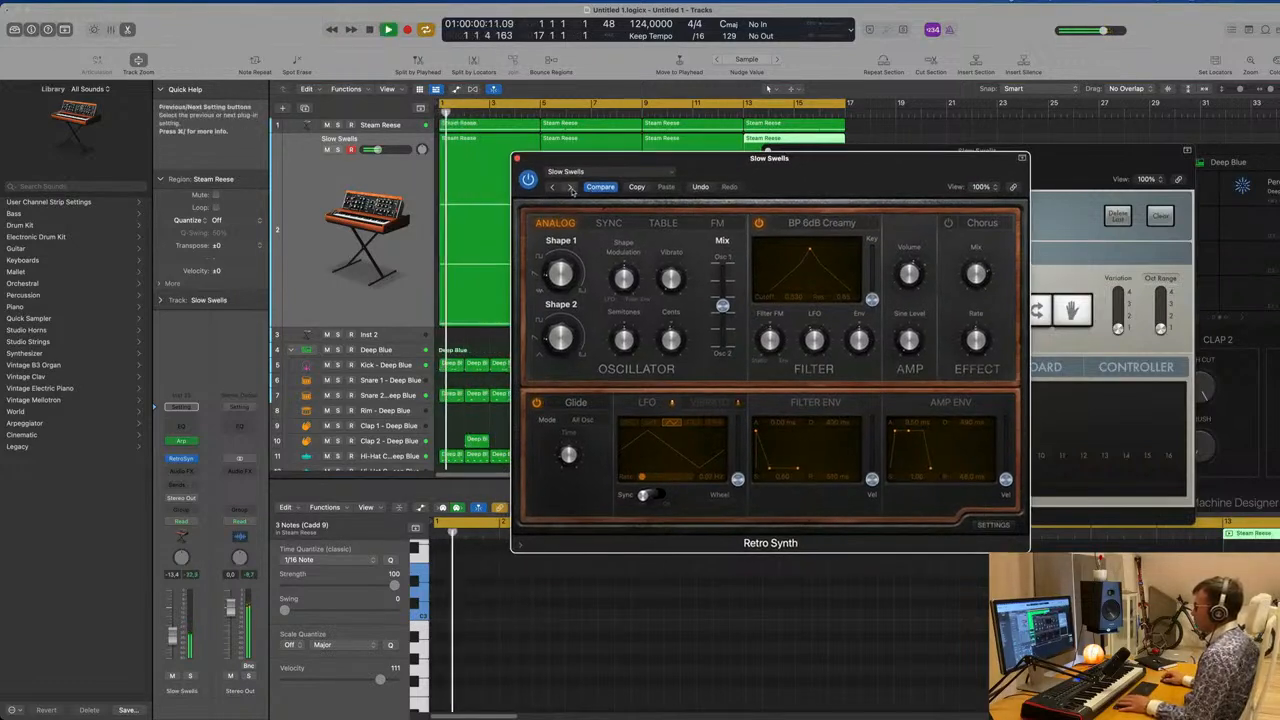
{"action": "left_click", "coordinate": [570, 187]}
{"action": "left_click_drag", "start_coordinate": [801, 264], "coordinate": [771, 257]}
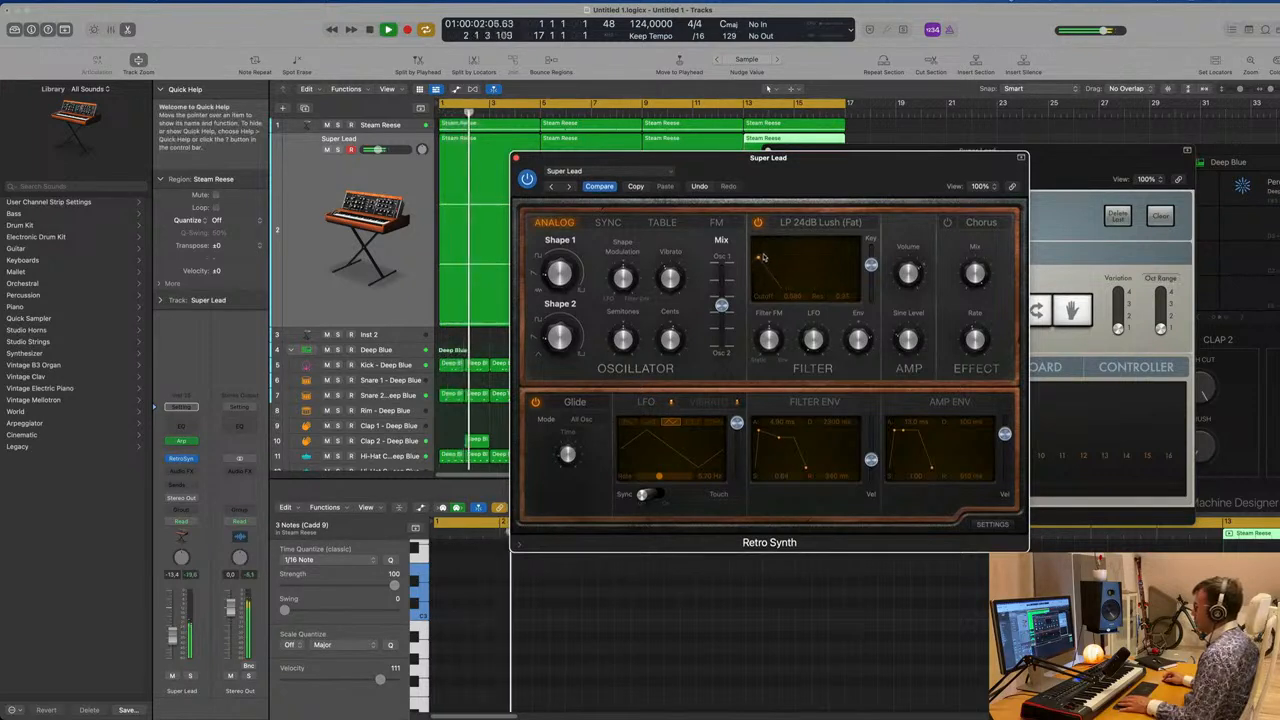
{"action": "key", "text": "Return"}
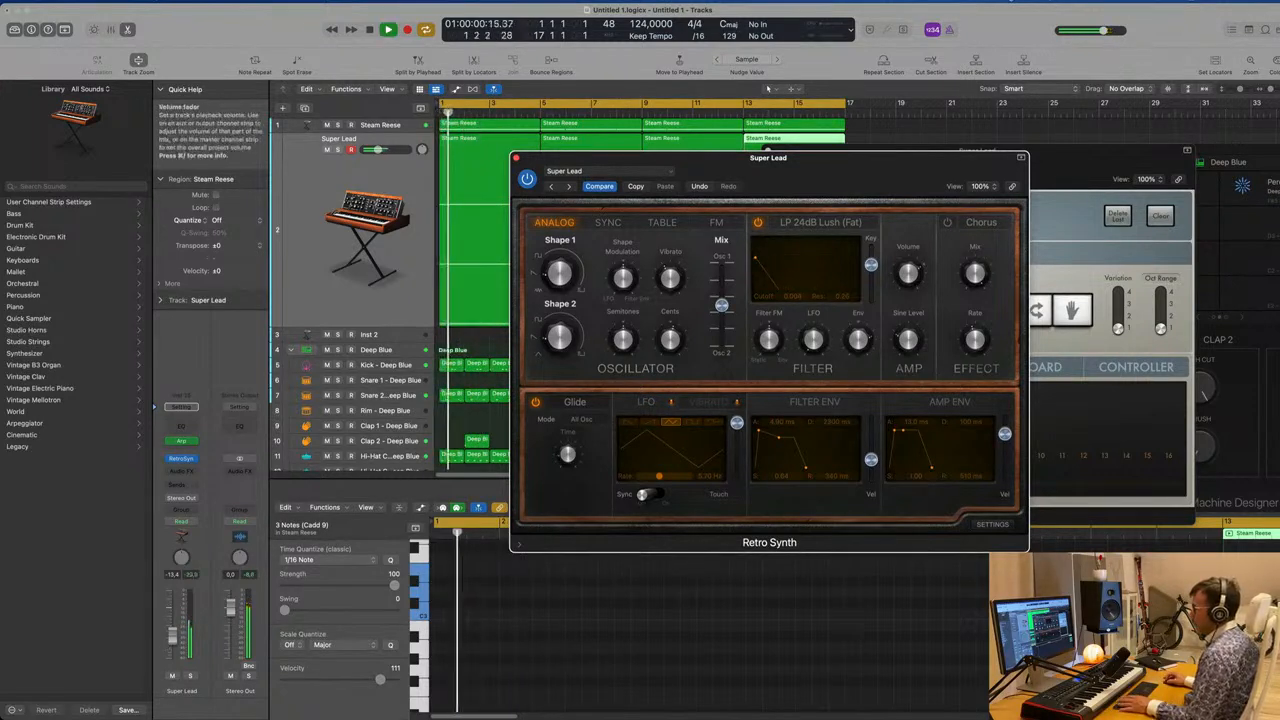
Step: Raise the Super Lead track's volume to about -10.8 dB and close the Retro Synth and Arpeggiator windows
{"action": "left_click_drag", "start_coordinate": [379, 150], "coordinate": [377, 150]}
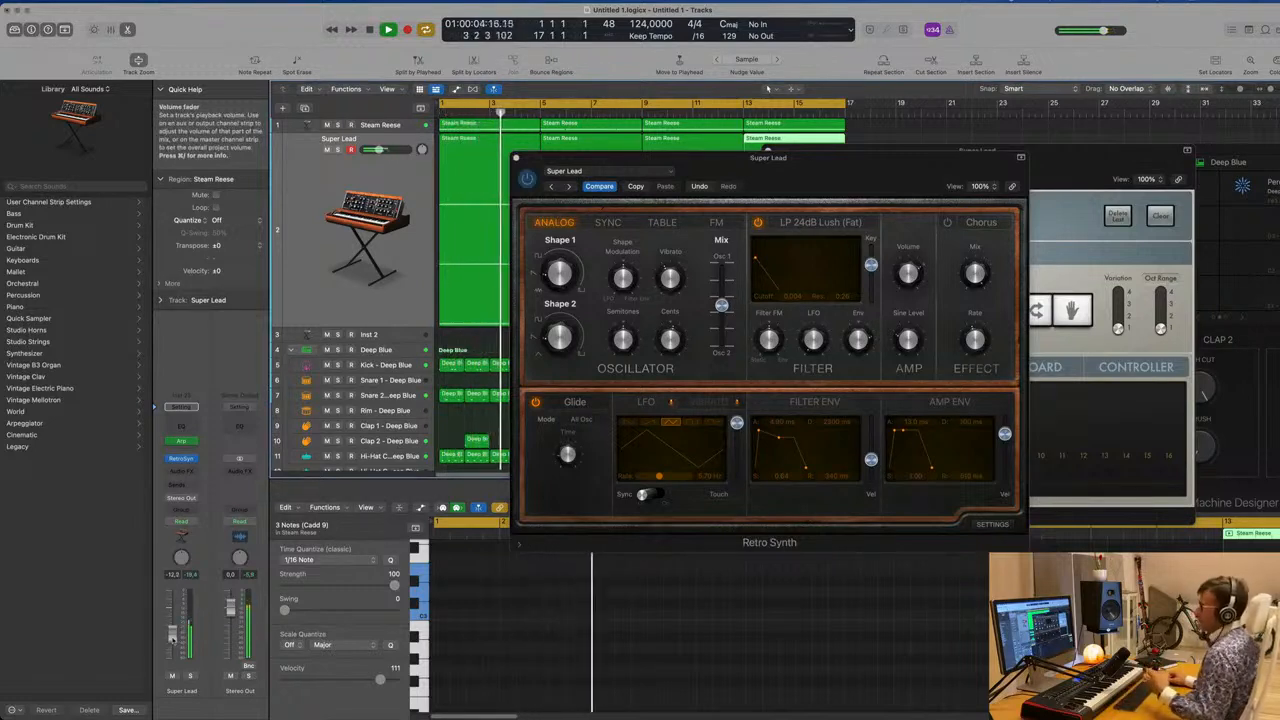
{"action": "left_click_drag", "start_coordinate": [823, 188], "coordinate": [813, 192]}
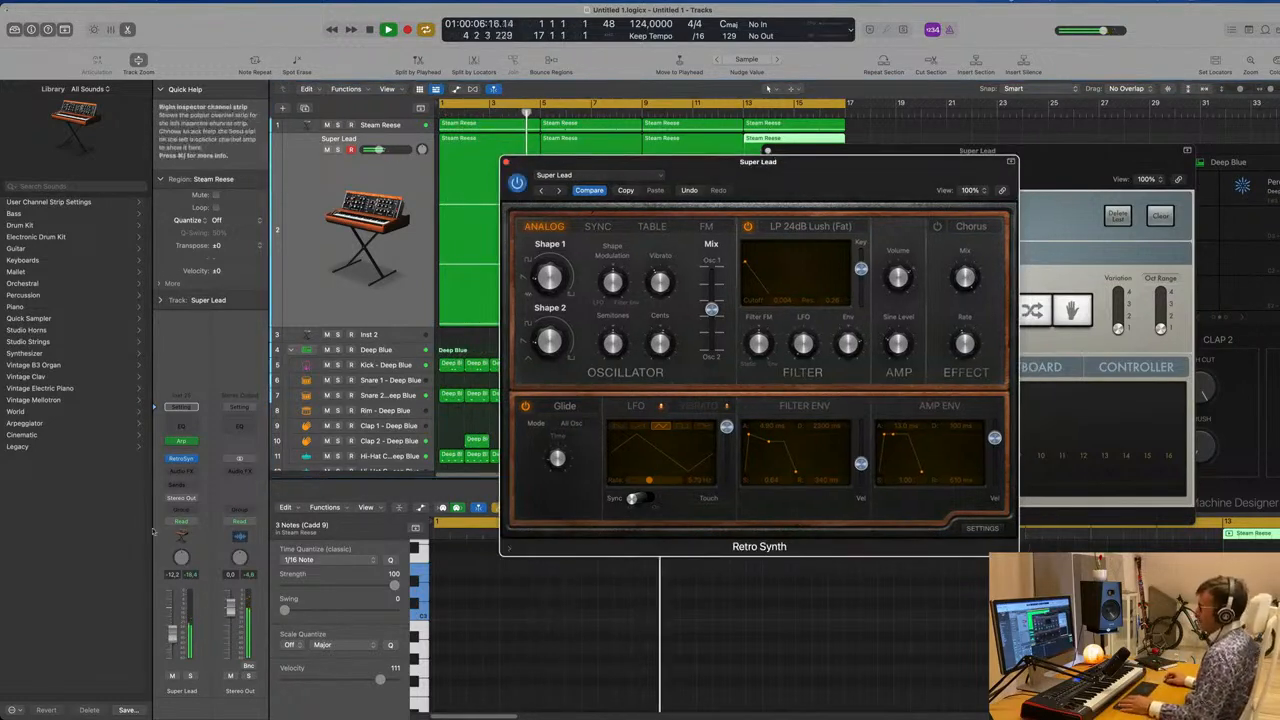
{"action": "left_click_drag", "start_coordinate": [172, 638], "coordinate": [174, 637]}
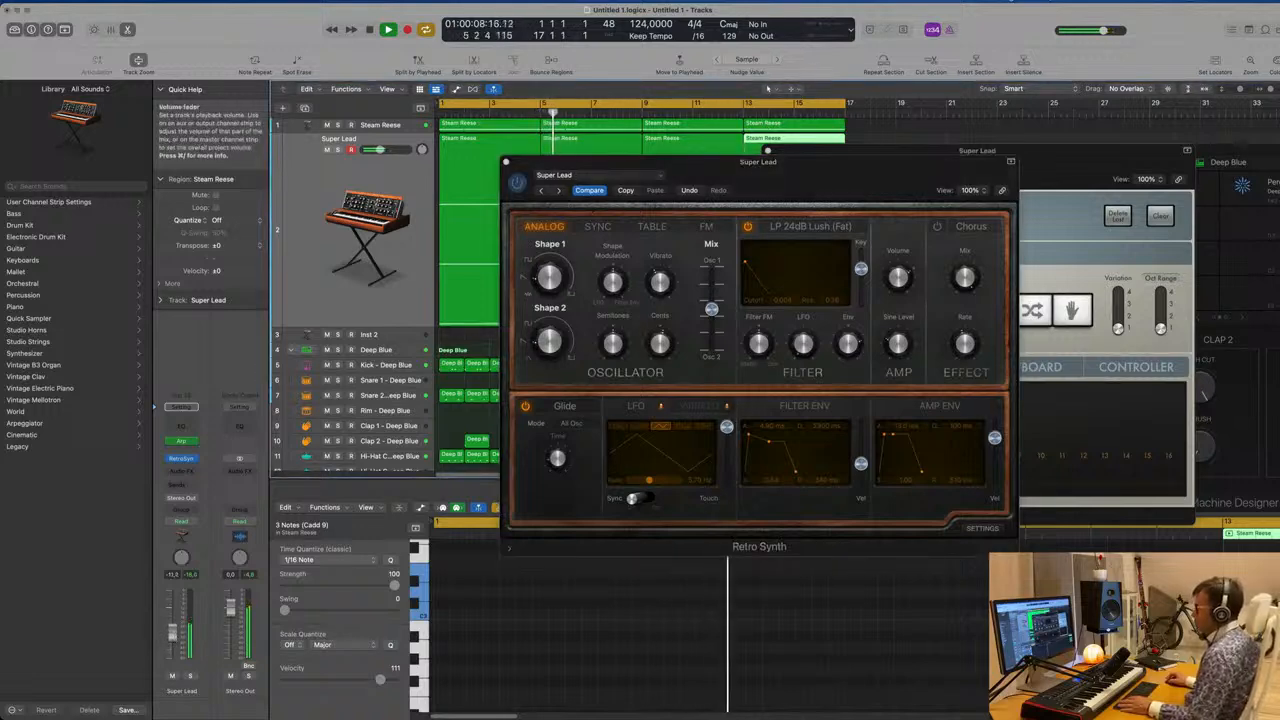
{"action": "left_click", "coordinate": [506, 162]}
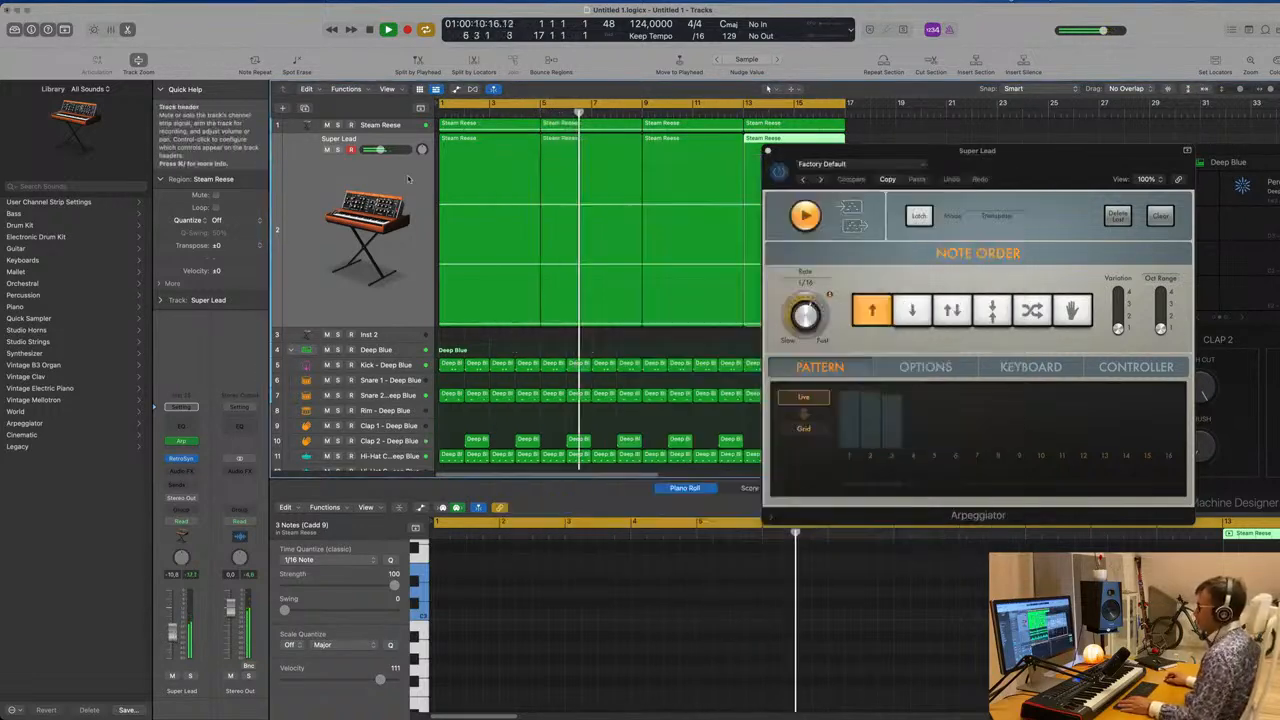
{"action": "left_click", "coordinate": [400, 178]}
{"action": "left_click", "coordinate": [768, 151]}
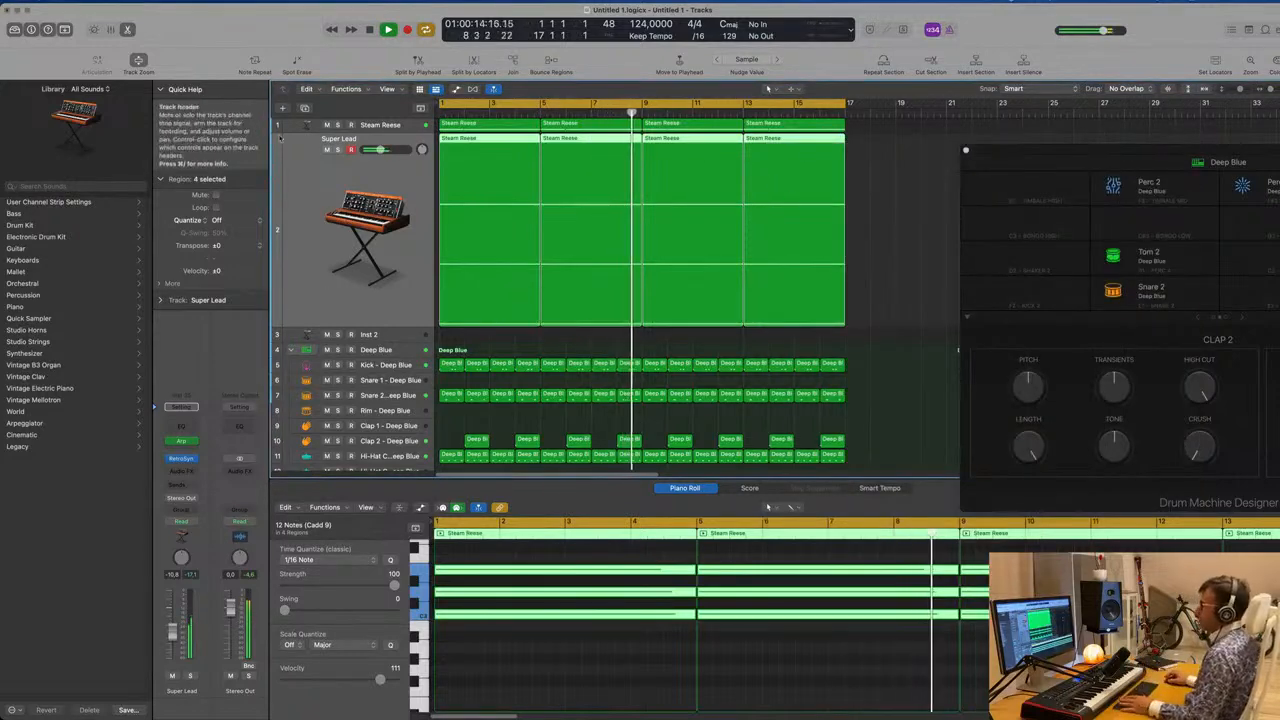
Step: Duplicate the Super Lead track and the Steam Reese track, each without its regions
{"action": "left_click", "coordinate": [304, 108]}
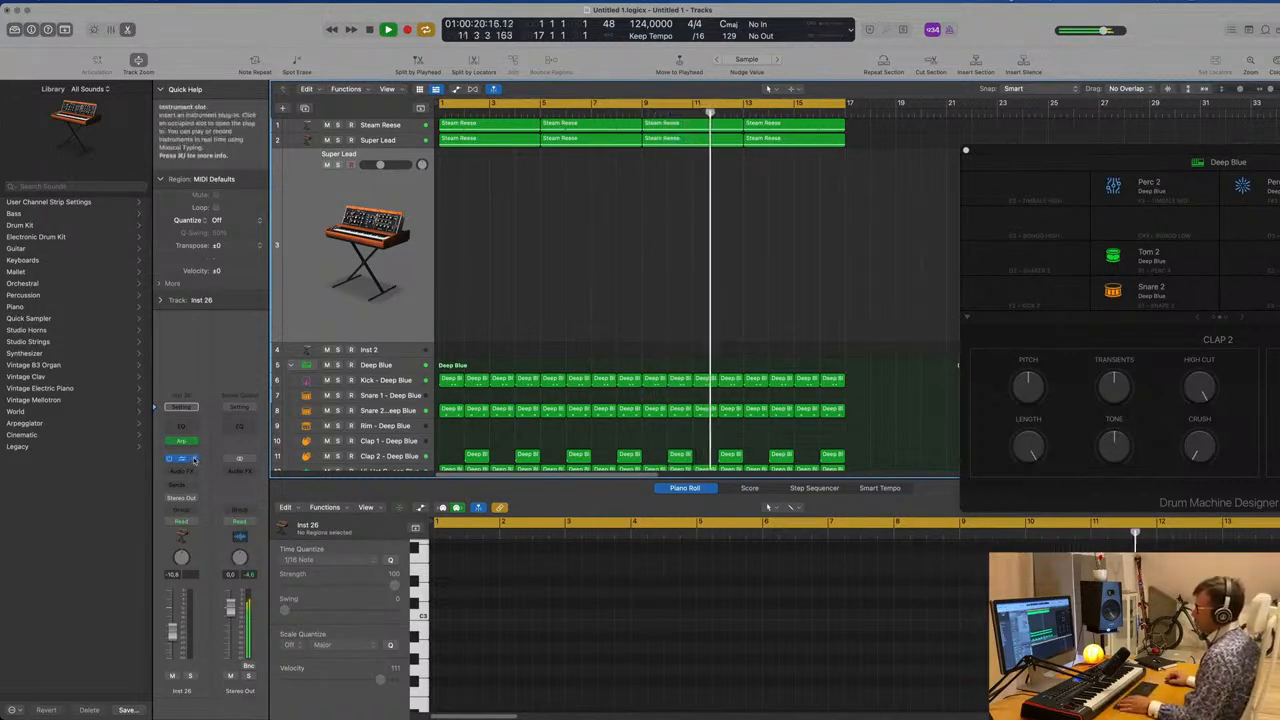
{"action": "left_click", "coordinate": [296, 118]}
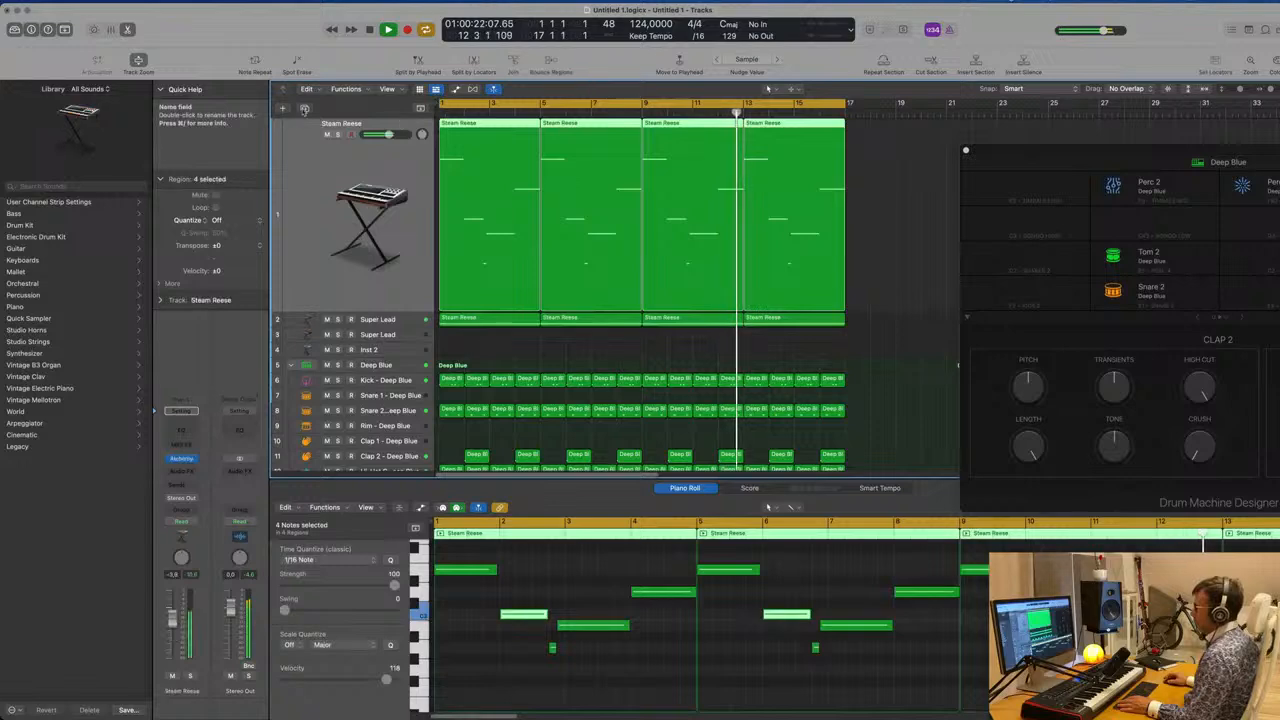
{"action": "left_click", "coordinate": [304, 108]}
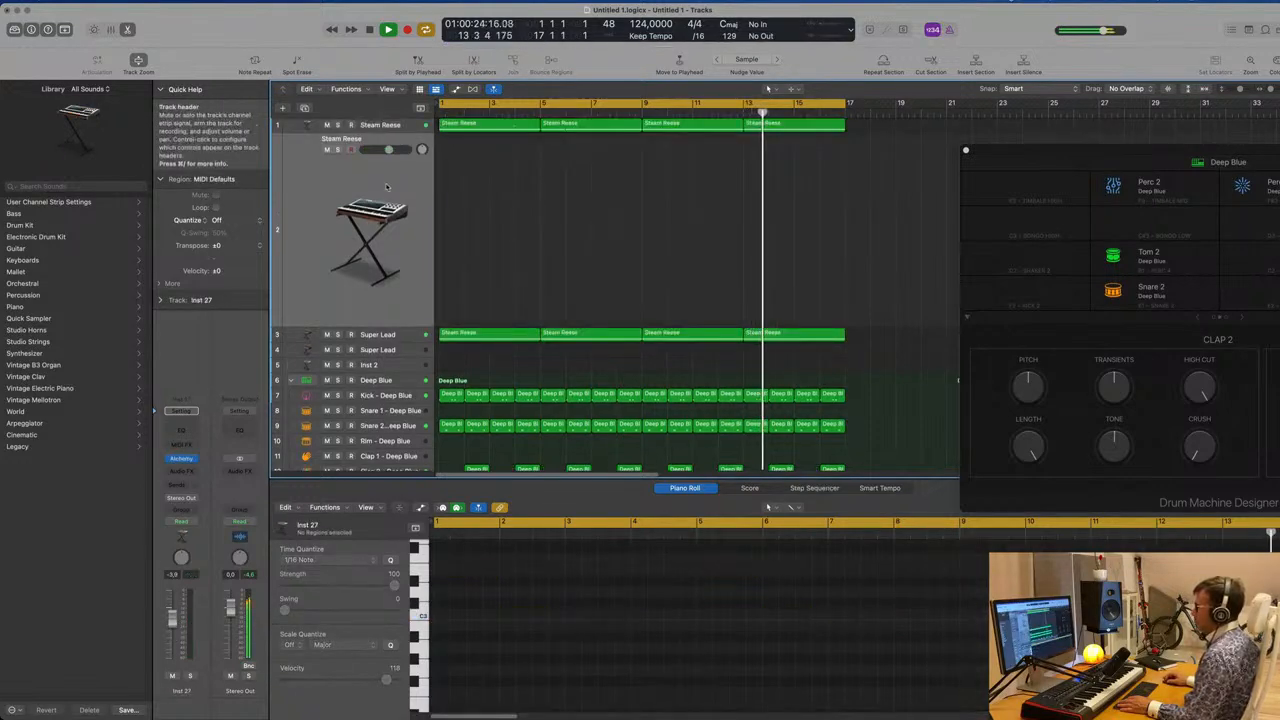
Step: Open Alchemy on the duplicated Steam Reese track and load the 70s Analog Synth Lead preset from the Leads category
{"action": "left_click", "coordinate": [181, 459]}
{"action": "left_click_drag", "start_coordinate": [708, 153], "coordinate": [842, 140]}
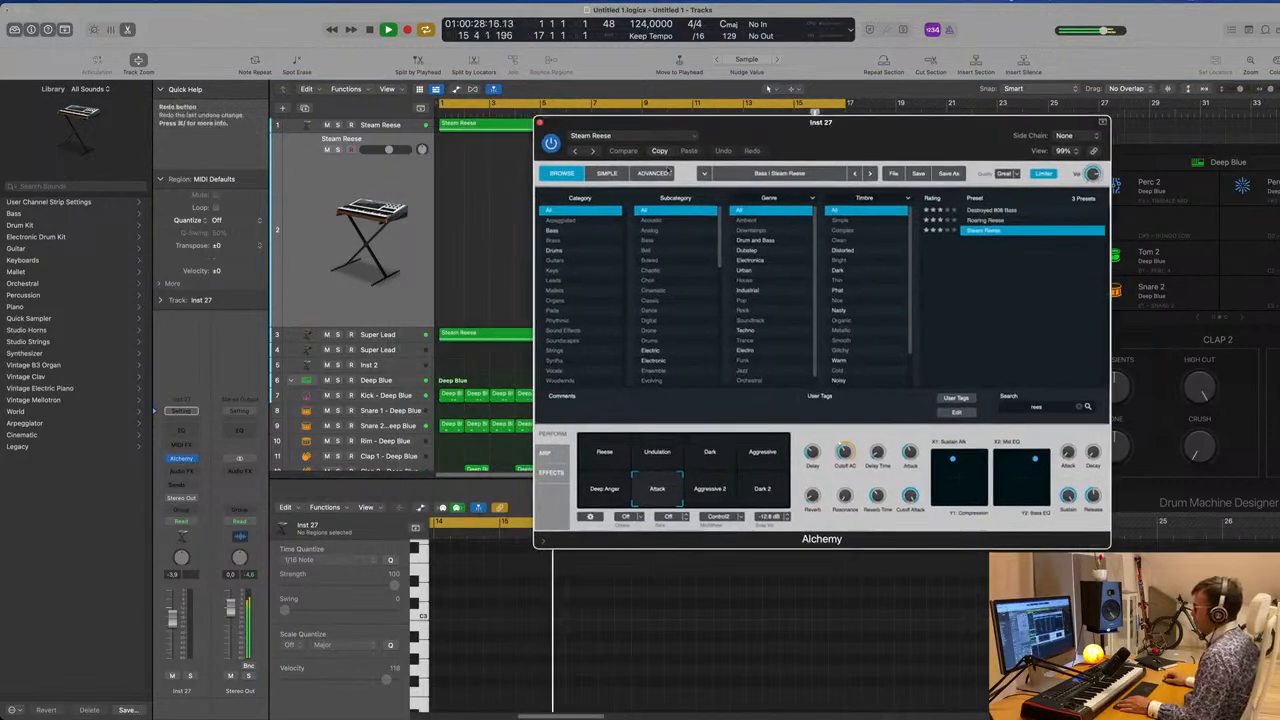
{"action": "left_click", "coordinate": [578, 280]}
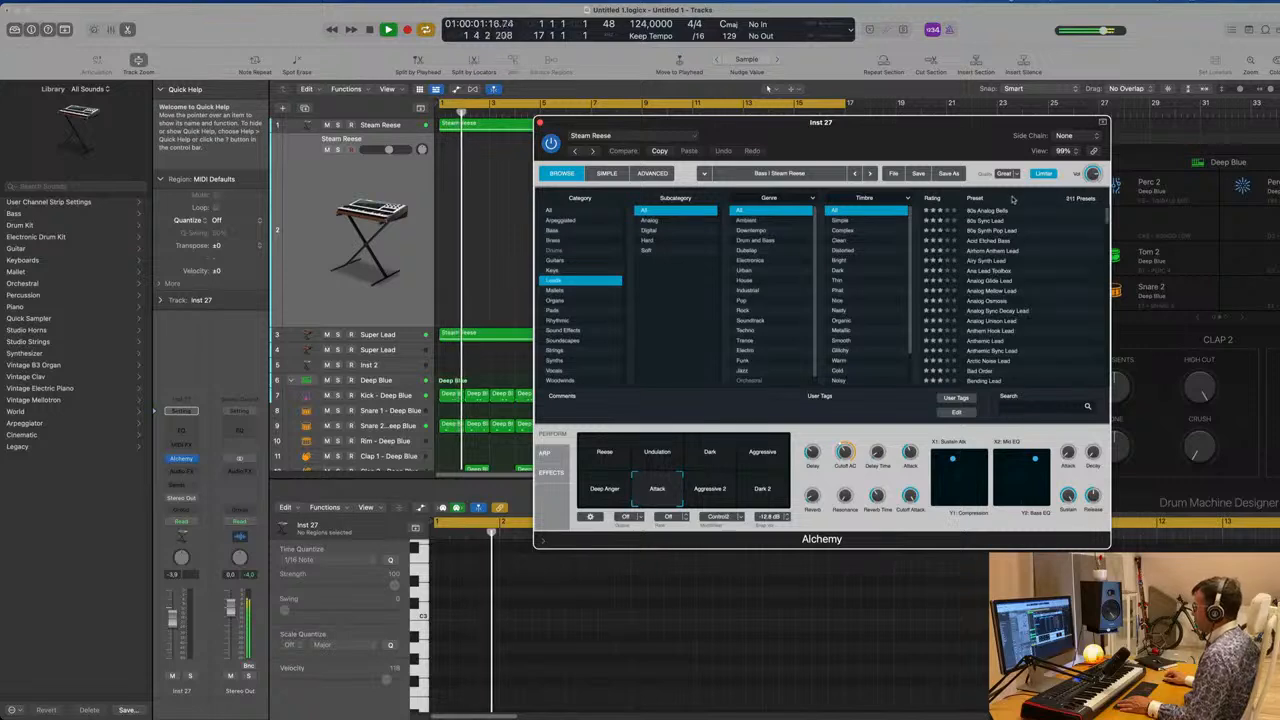
{"action": "scroll", "coordinate": [1075, 240], "scroll_direction": "up", "scroll_amount": 2}
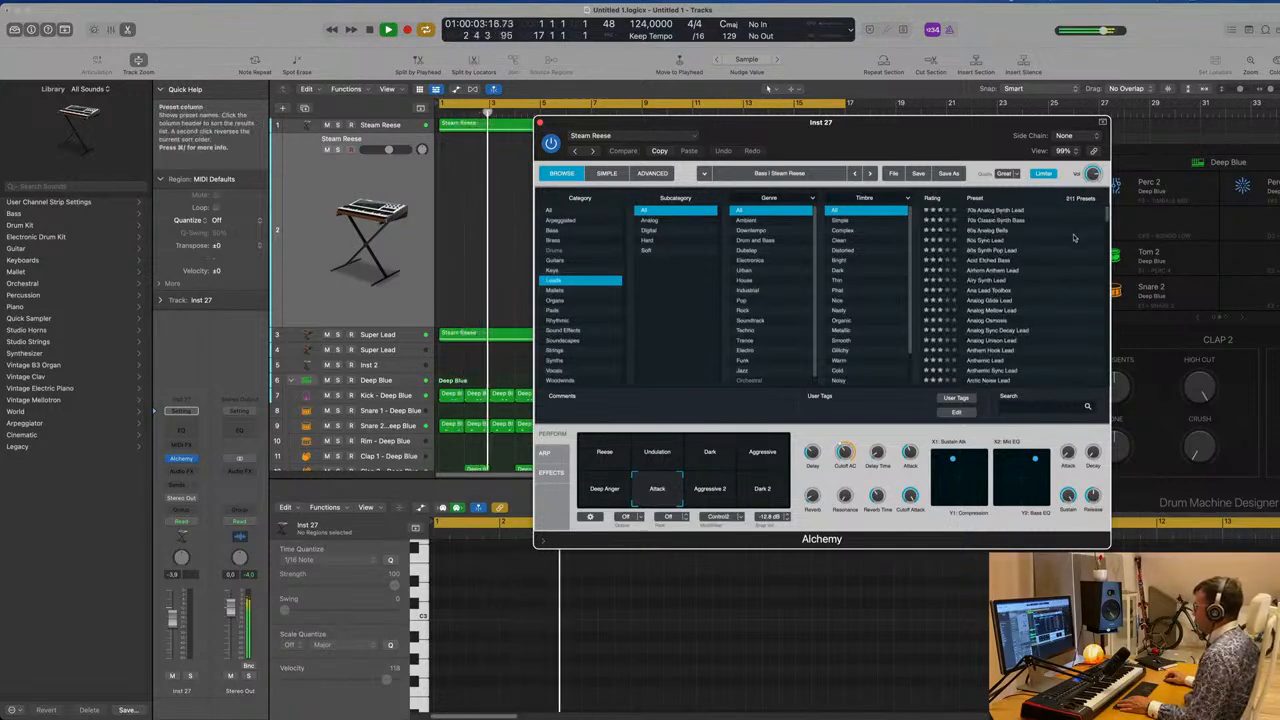
{"action": "left_click", "coordinate": [995, 211]}
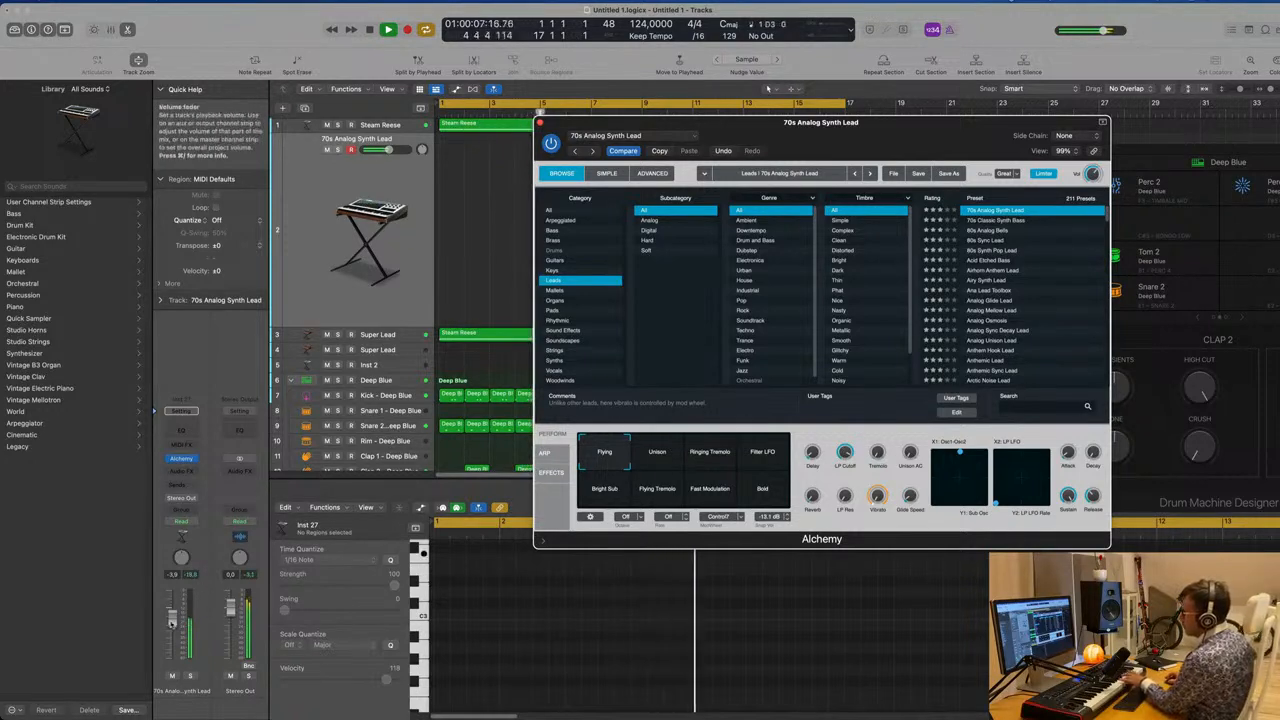
Step: Add a send to Bus 5 on the 70s Analog Synth Lead track and insert a Channel EQ on its aux
{"action": "left_click", "coordinate": [181, 485]}
{"action": "mouse_move", "coordinate": [180, 502]}
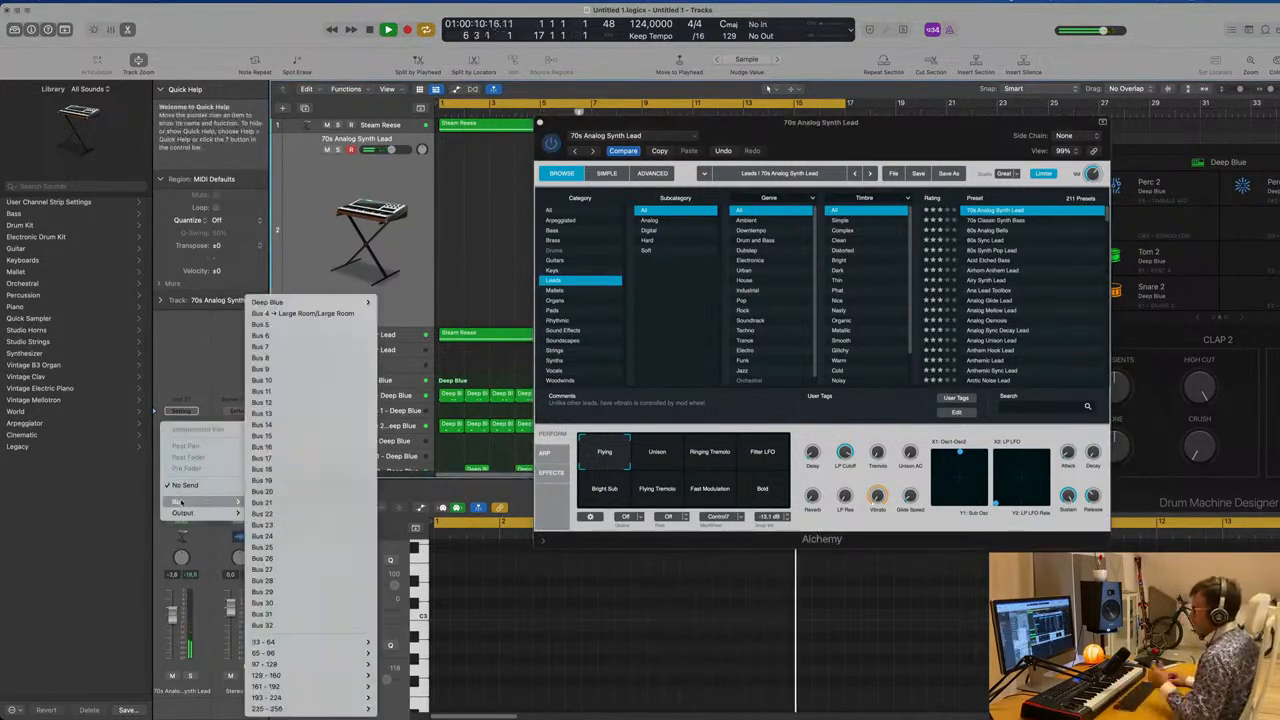
{"action": "left_click", "coordinate": [290, 325]}
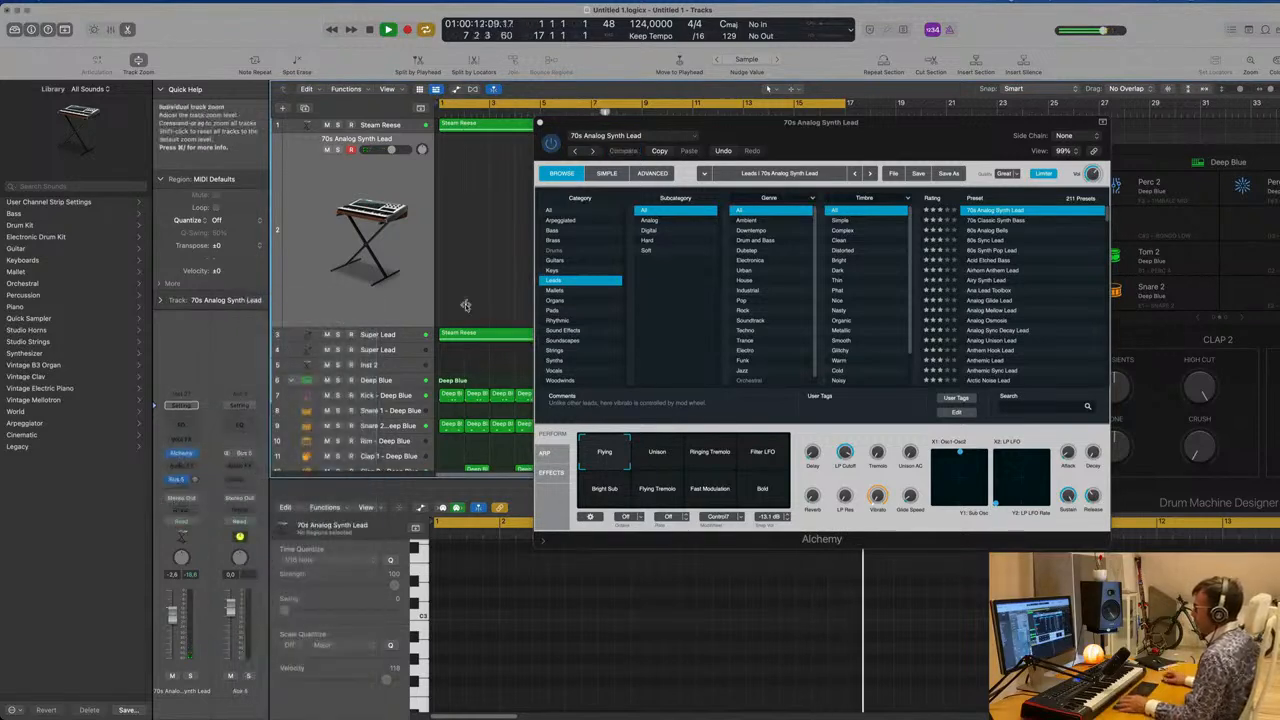
{"action": "left_click", "coordinate": [242, 424]}
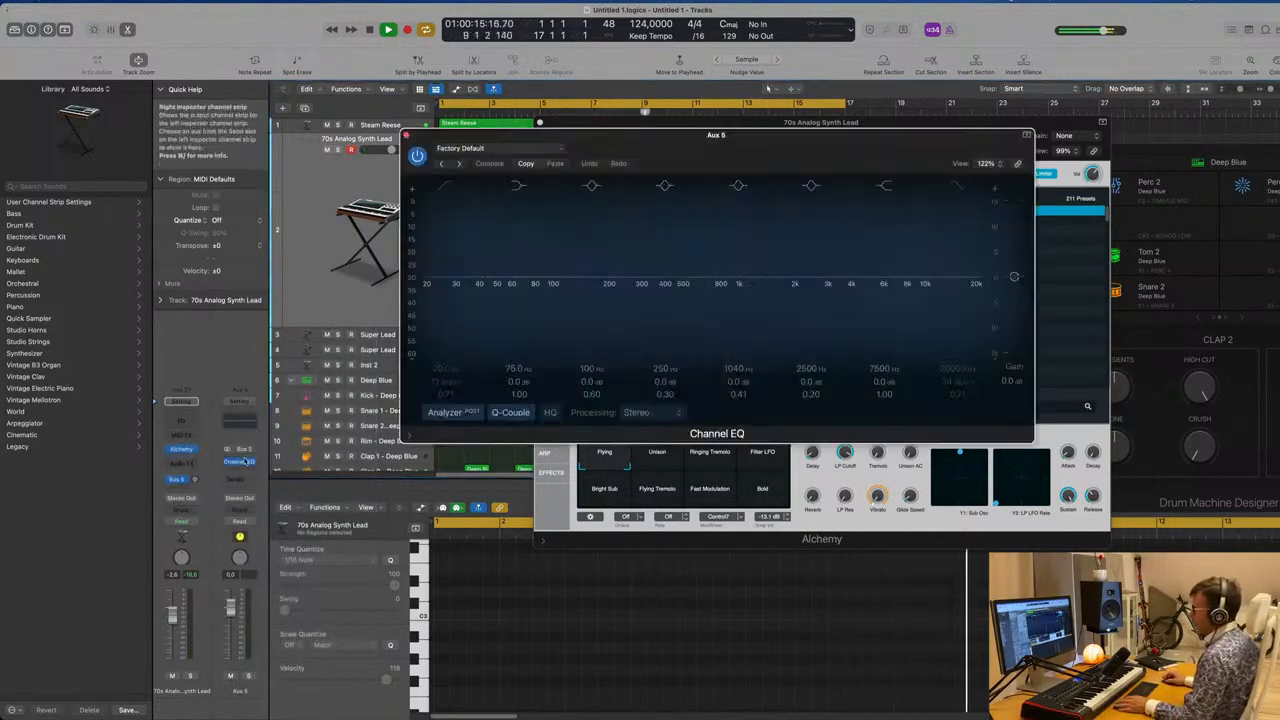
Step: Insert a SilverVerb below the Channel EQ on the Bus 5 aux and load its grandiose preset
{"action": "left_click", "coordinate": [249, 477]}
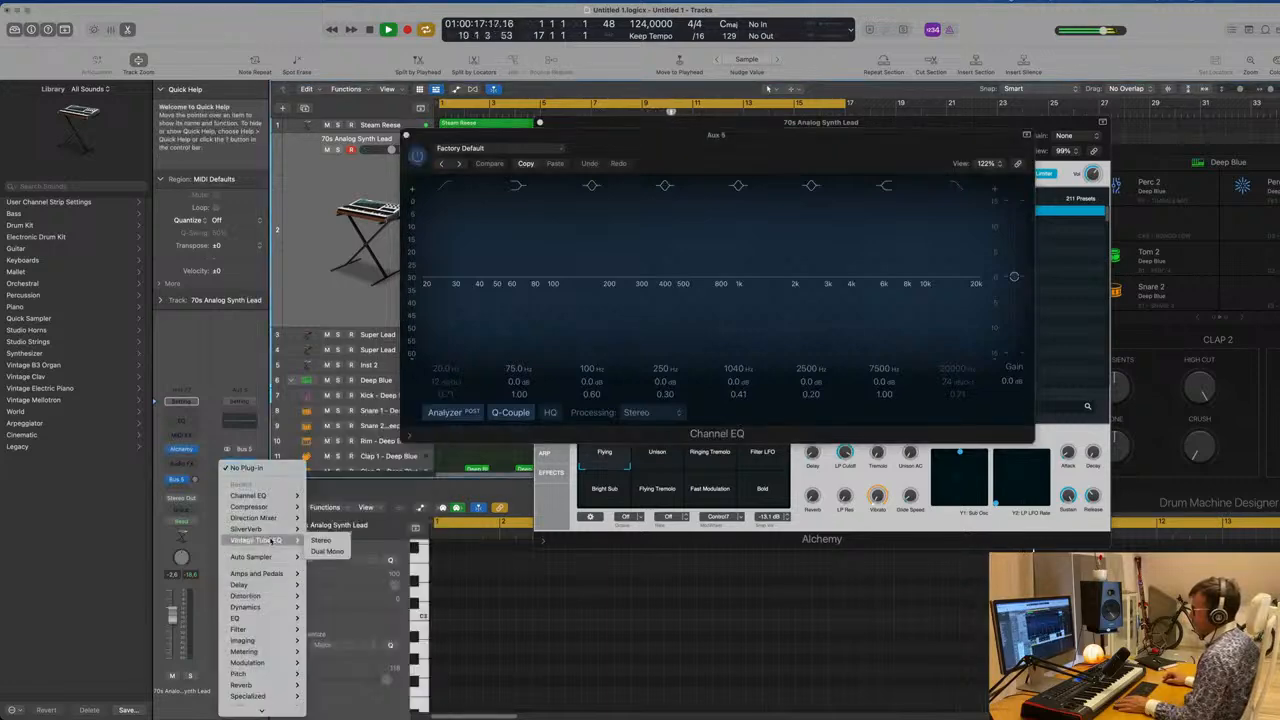
{"action": "left_click", "coordinate": [322, 528]}
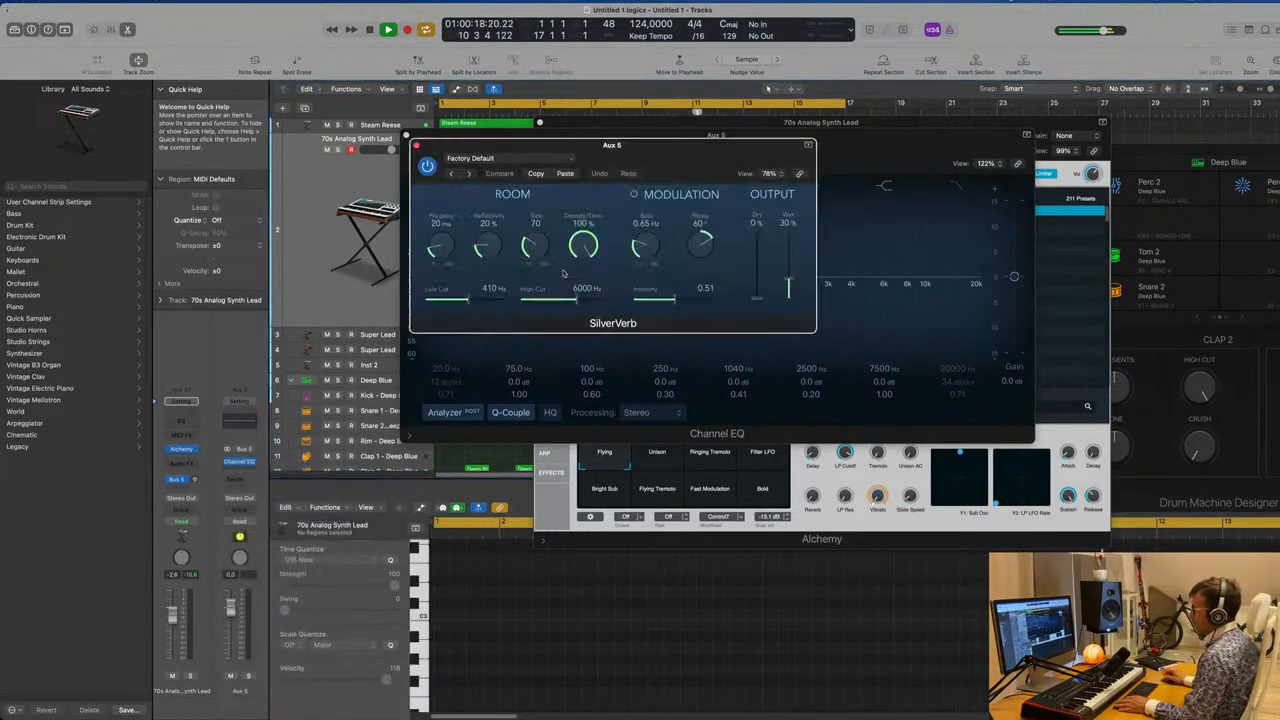
{"action": "left_click", "coordinate": [545, 159]}
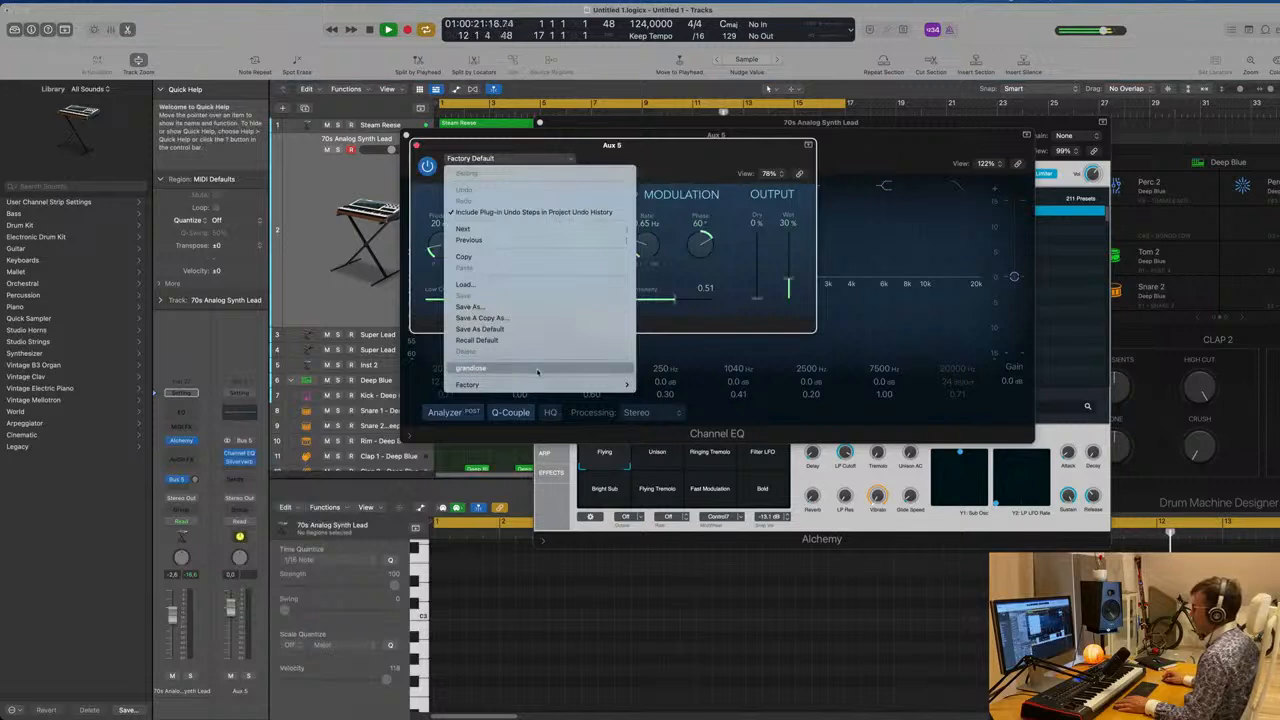
{"action": "left_click", "coordinate": [828, 223]}
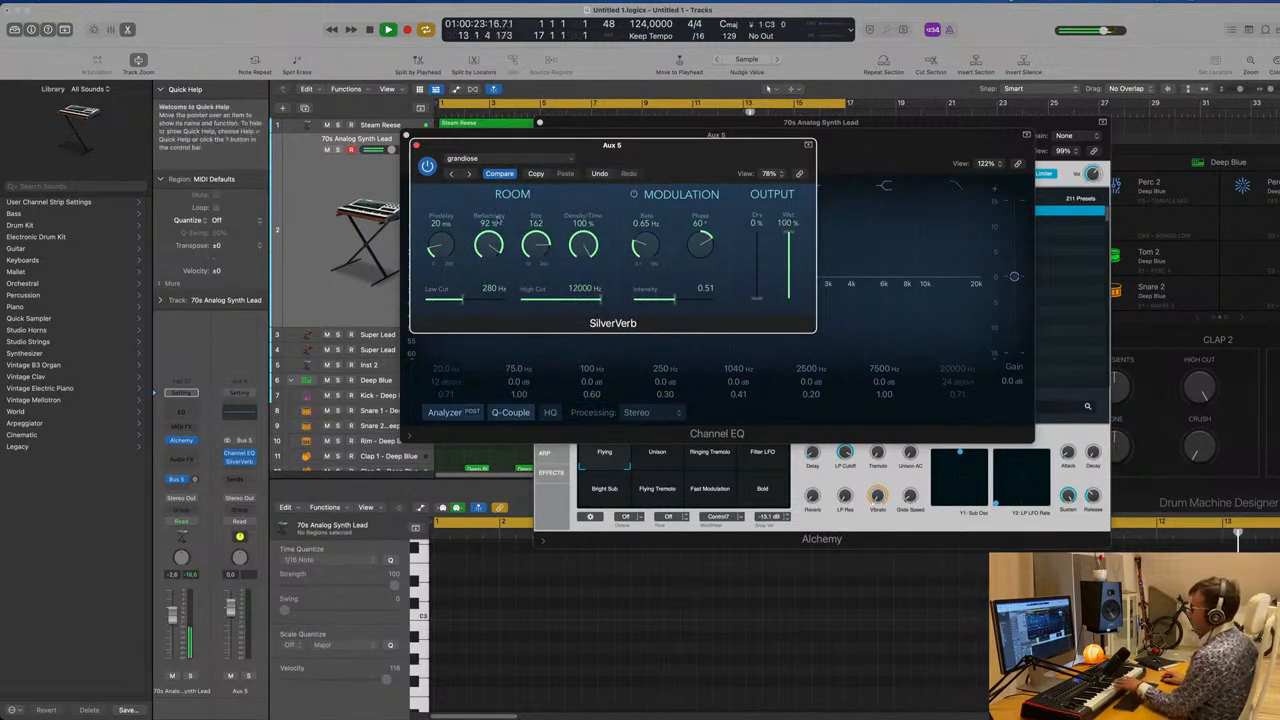
Step: Raise the 70s Analog Synth Lead track's Bus 5 send level and close the SilverVerb and Channel EQ windows
{"action": "left_click_drag", "start_coordinate": [195, 483], "coordinate": [196, 480]}
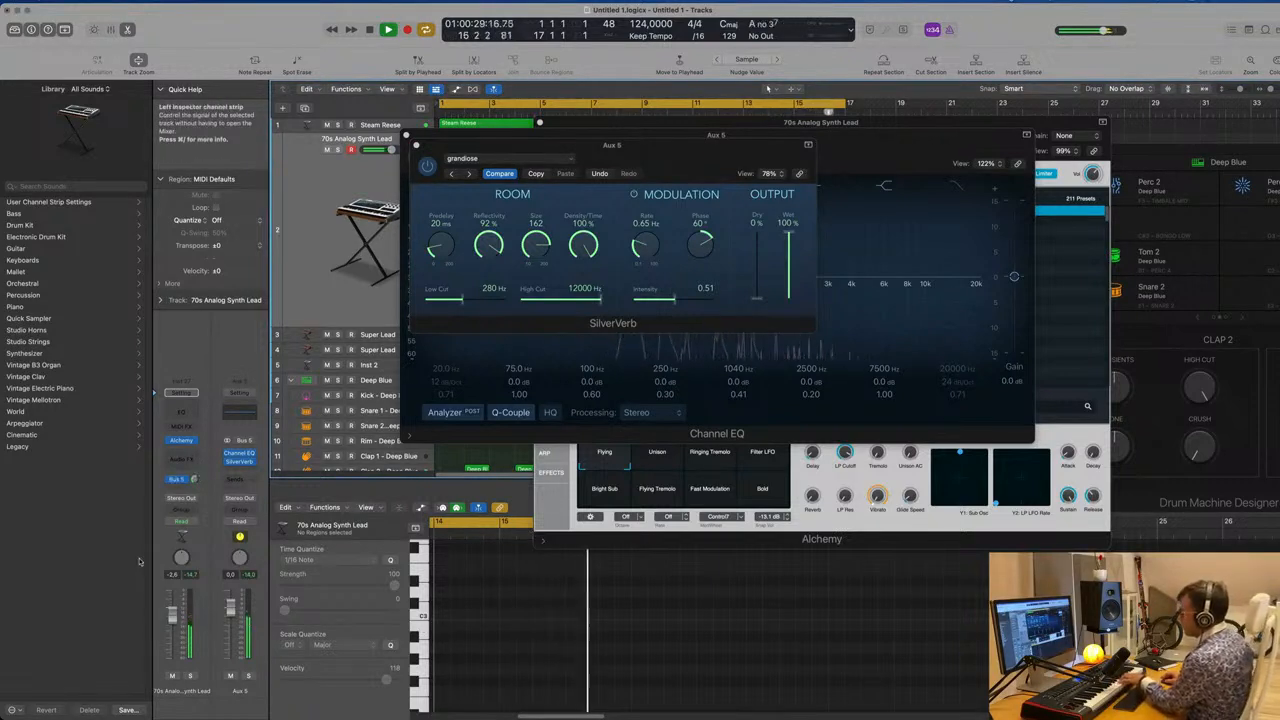
{"action": "key", "text": "Return"}
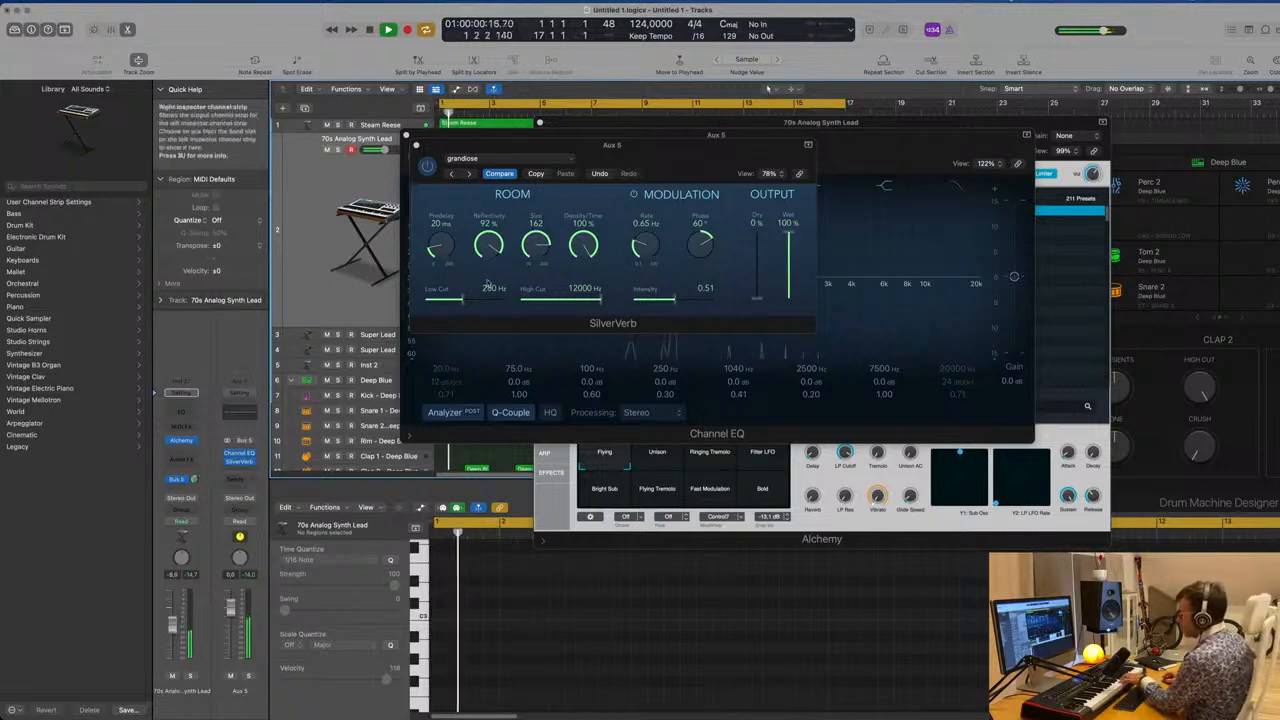
{"action": "left_click", "coordinate": [416, 146]}
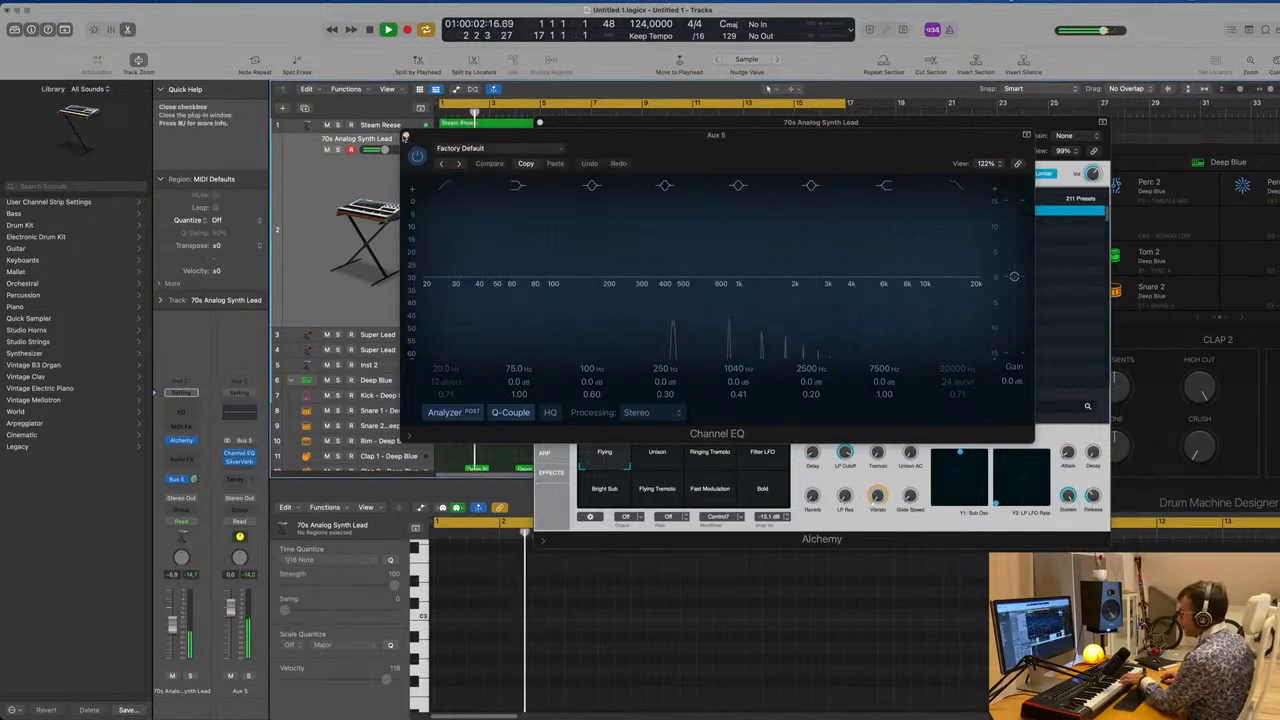
{"action": "left_click", "coordinate": [406, 134]}
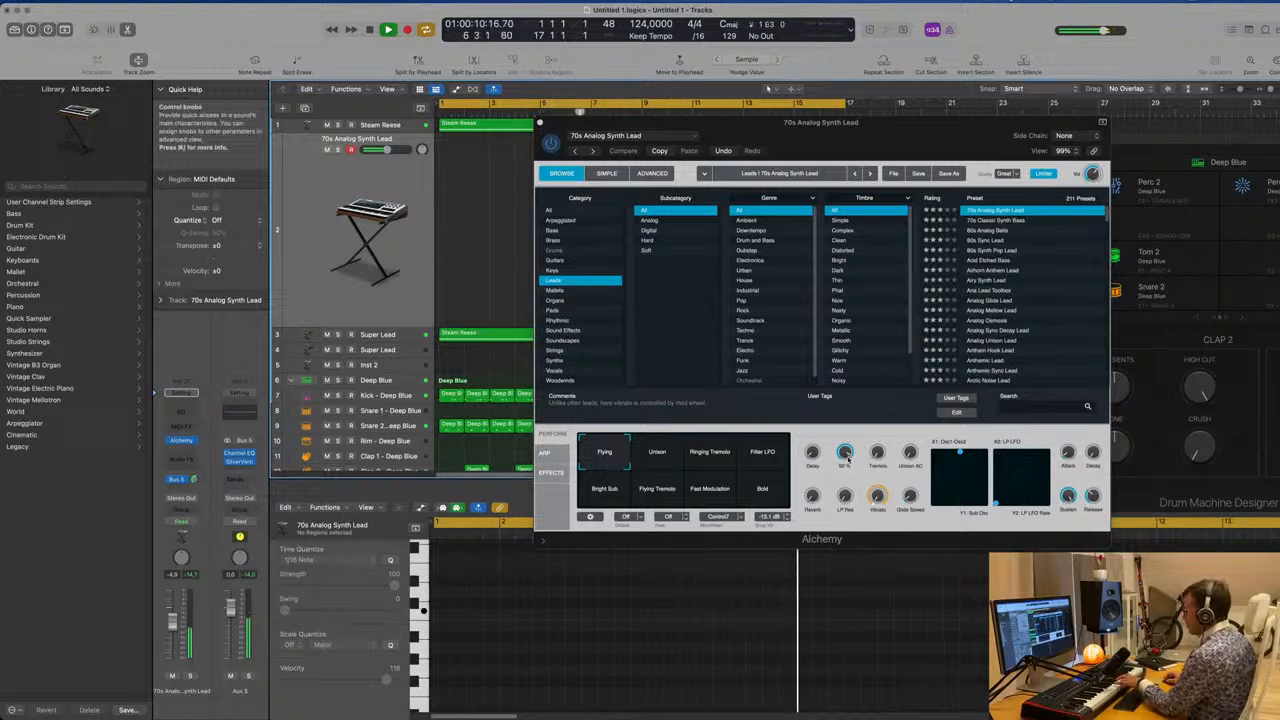
Step: Shape the Alchemy lead with a lower LP Cutoff and the Unison snapshot, and lower its track volume to about -7.6 dB
{"action": "left_click_drag", "start_coordinate": [846, 457], "coordinate": [847, 474]}
{"action": "left_click", "coordinate": [660, 455]}
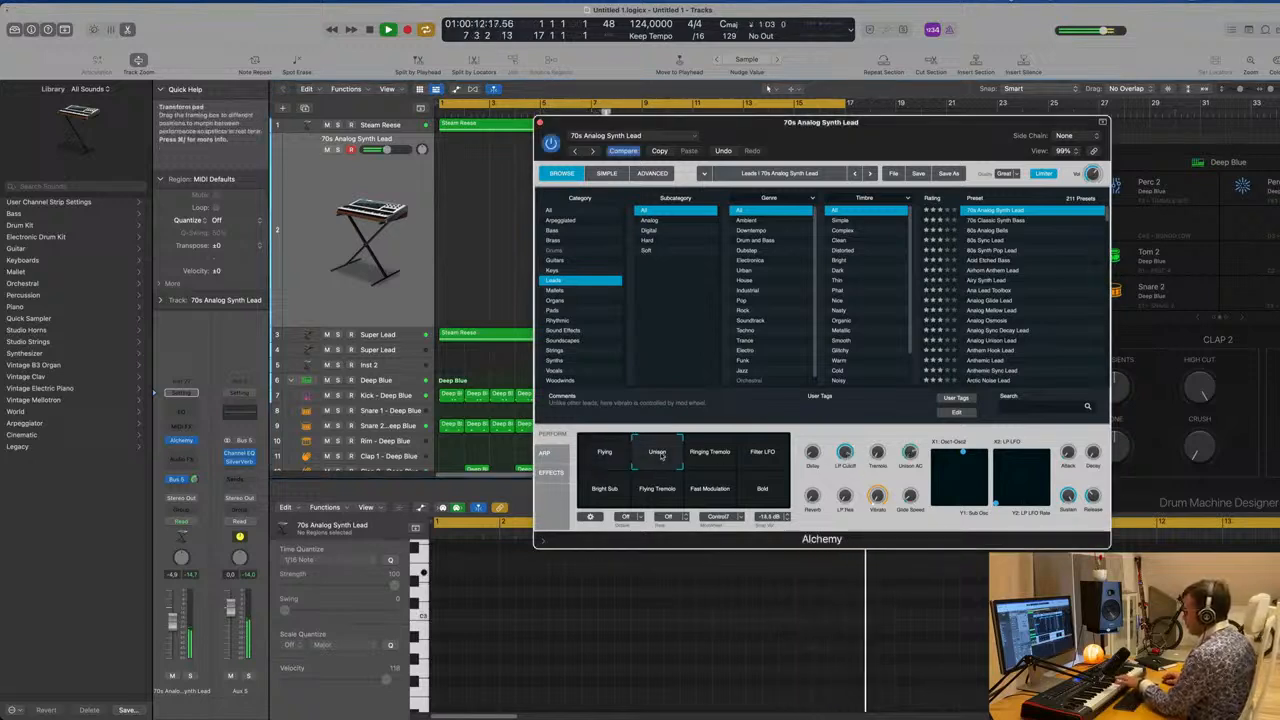
{"action": "left_click_drag", "start_coordinate": [172, 620], "coordinate": [172, 632]}
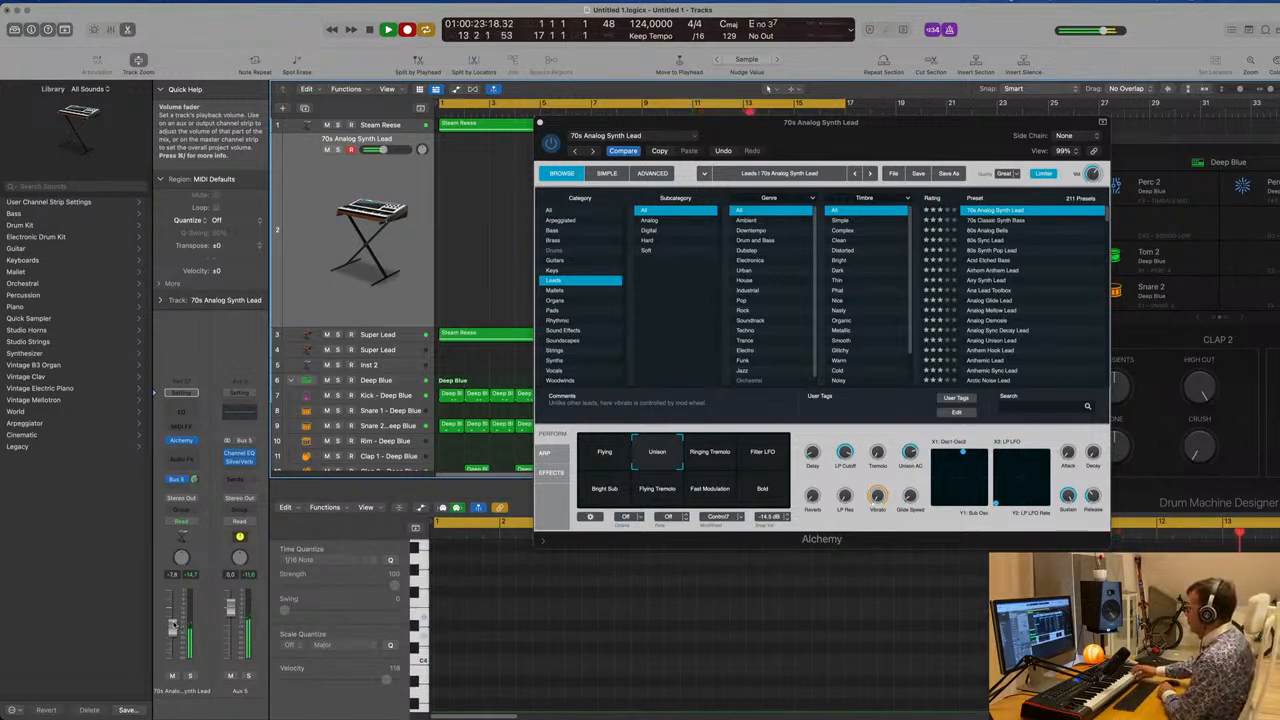
Step: Stop recording, move the recorded 70s Analog Synth Lead region to start at bar 1 and play it
{"action": "key", "text": "space"}
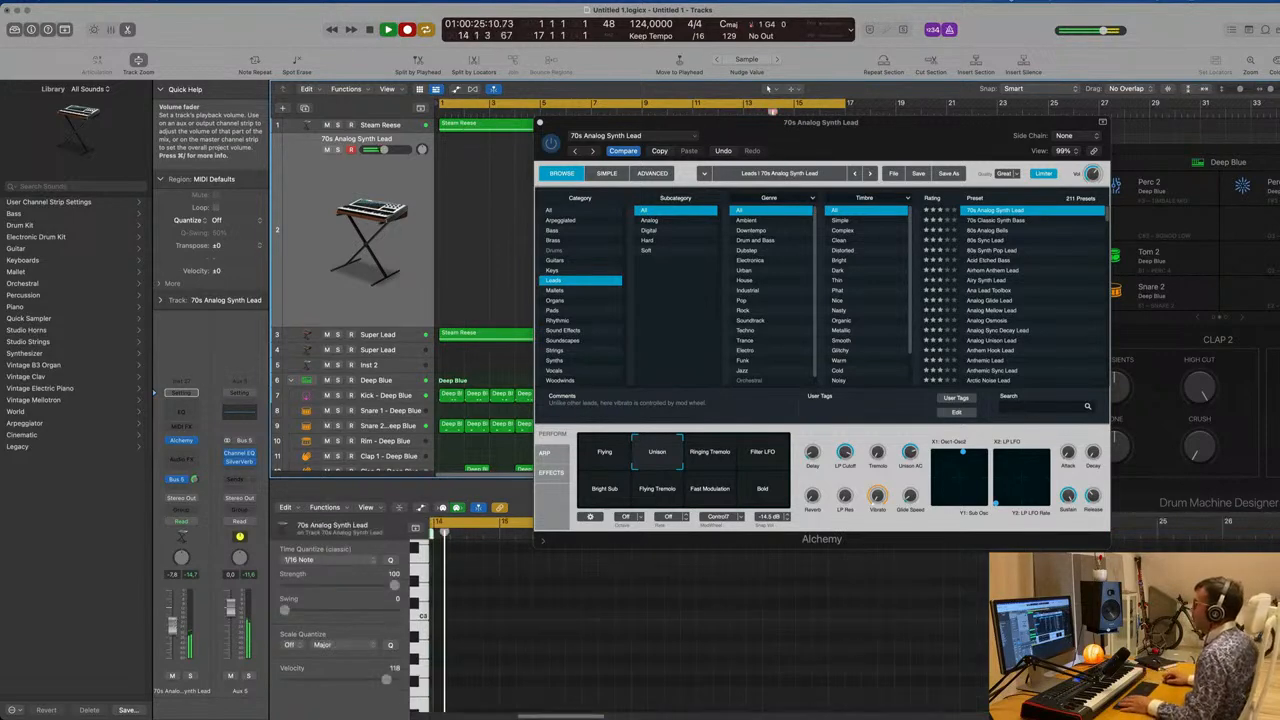
{"action": "left_click_drag", "start_coordinate": [927, 136], "coordinate": [1279, 187]}
{"action": "left_click_drag", "start_coordinate": [745, 147], "coordinate": [489, 148]}
{"action": "key", "text": "space"}
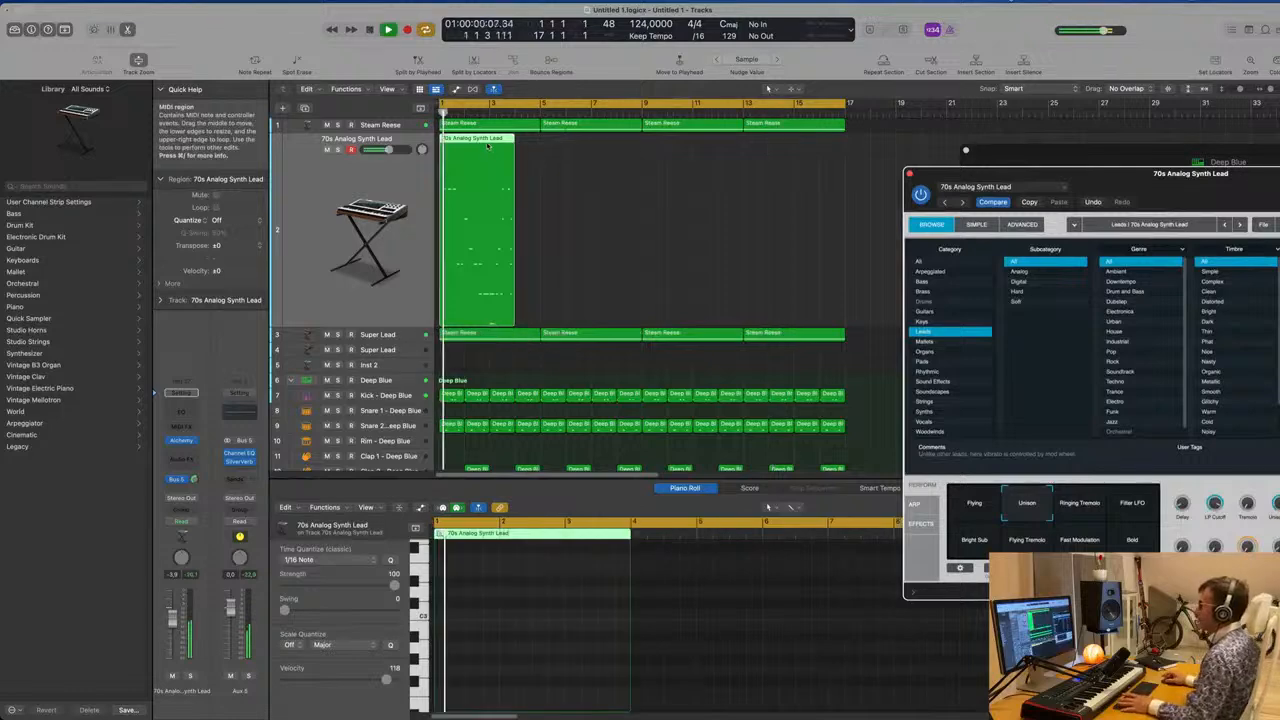
Step: Raise the lead region's first note to the pitch of the three notes after it in the Piano Roll, and select all notes for playback
{"action": "key", "text": "e"}
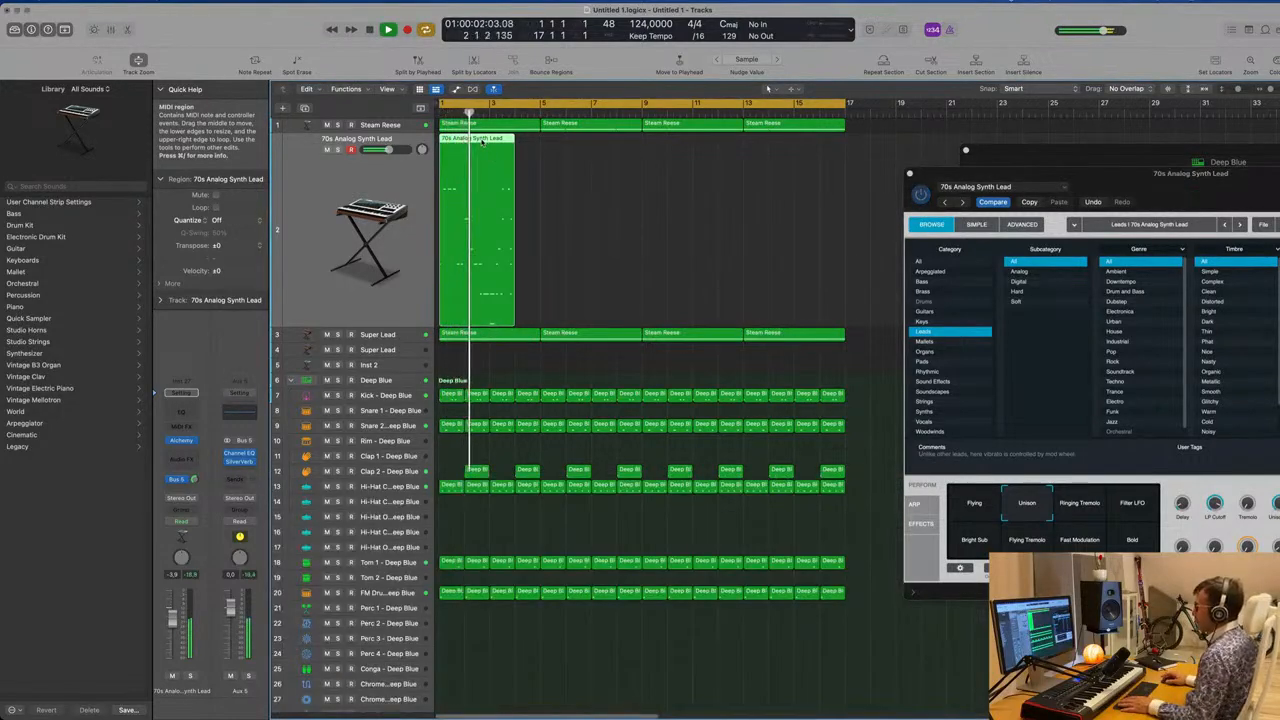
{"action": "key", "text": "e"}
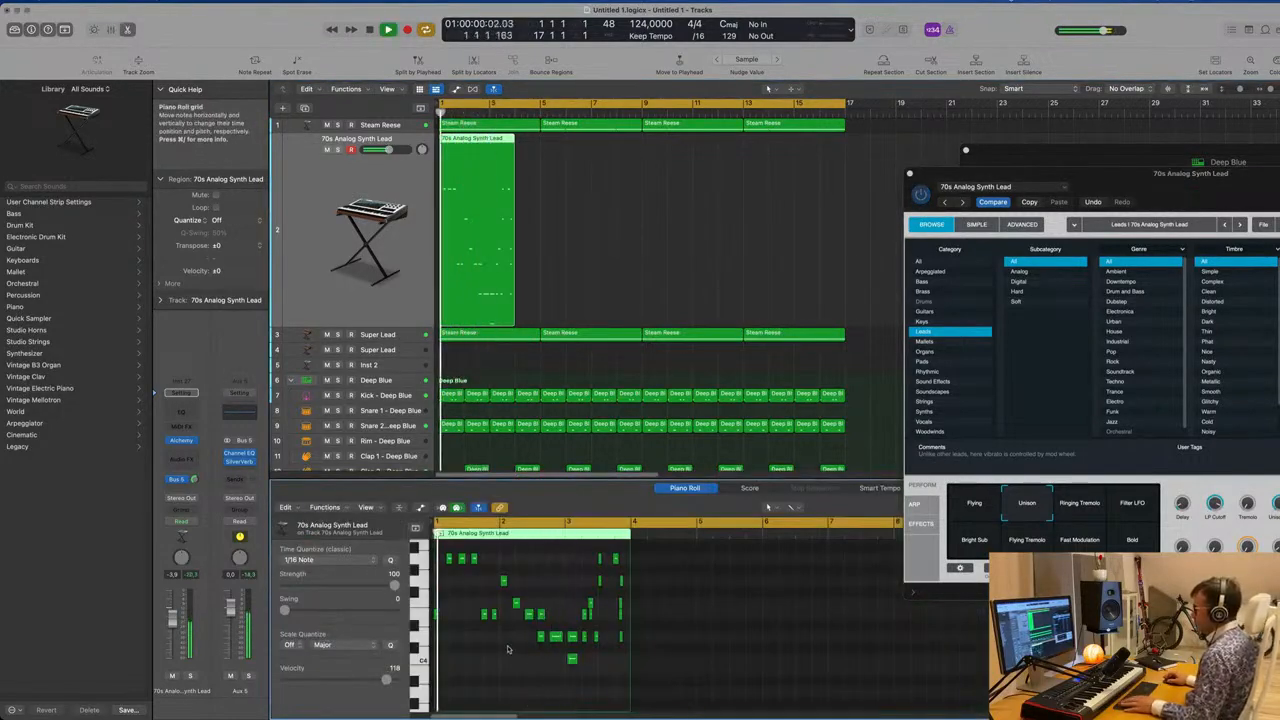
{"action": "scroll", "coordinate": [510, 648], "scroll_direction": "up", "scroll_amount": 3}
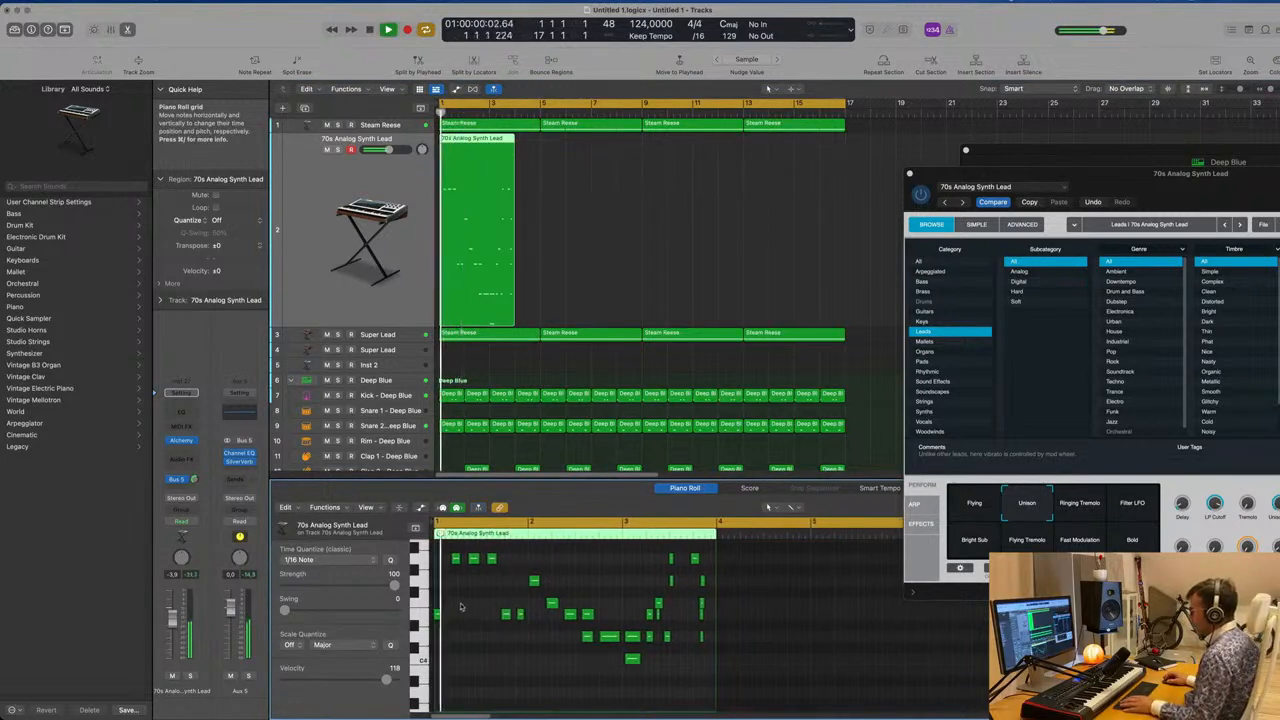
{"action": "left_click_drag", "start_coordinate": [434, 616], "coordinate": [436, 560]}
{"action": "key", "text": "super+a"}
{"action": "key", "text": "space"}
{"action": "scroll", "coordinate": [467, 604], "scroll_direction": "up", "scroll_amount": 4}
{"action": "scroll", "coordinate": [476, 605], "scroll_direction": "down", "scroll_amount": 2}
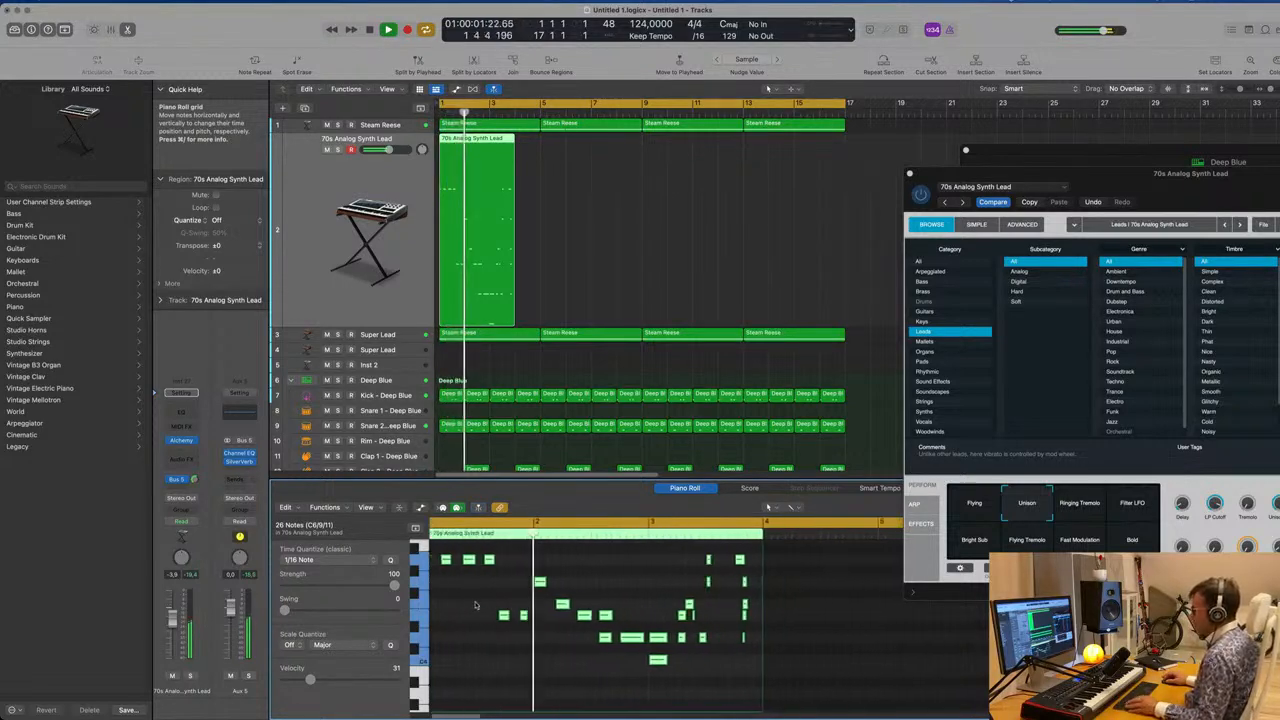
{"action": "scroll", "coordinate": [546, 652], "scroll_direction": "down", "scroll_amount": 2}
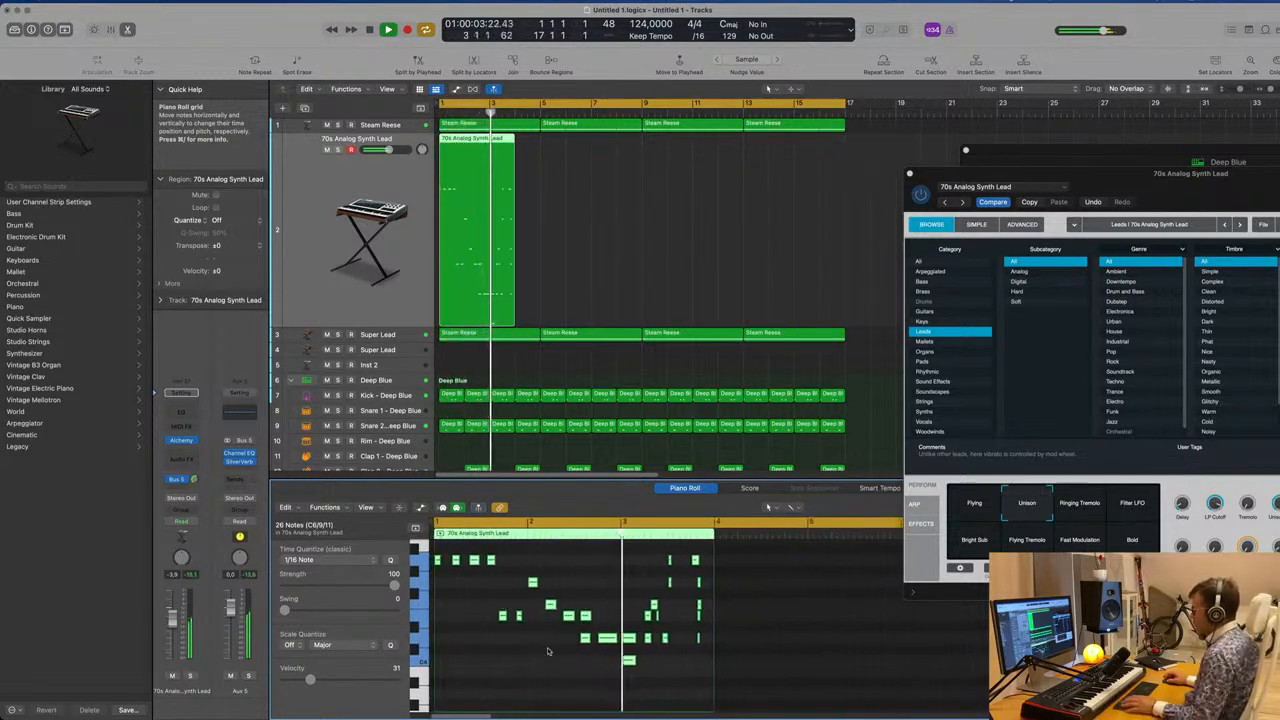
Step: Delete the extra low note late in bar 2 of the lead region and the notes from bar 3 onward
{"action": "left_click", "coordinate": [584, 639]}
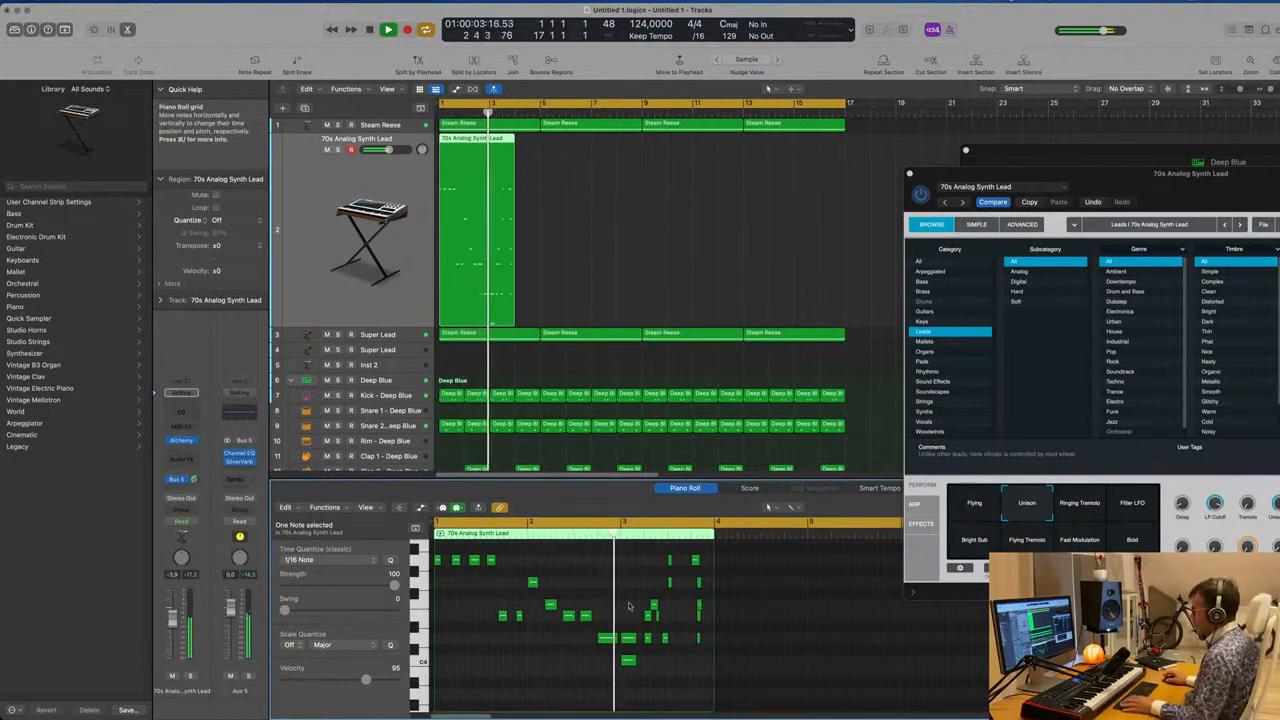
{"action": "left_click_drag", "start_coordinate": [632, 560], "coordinate": [714, 690]}
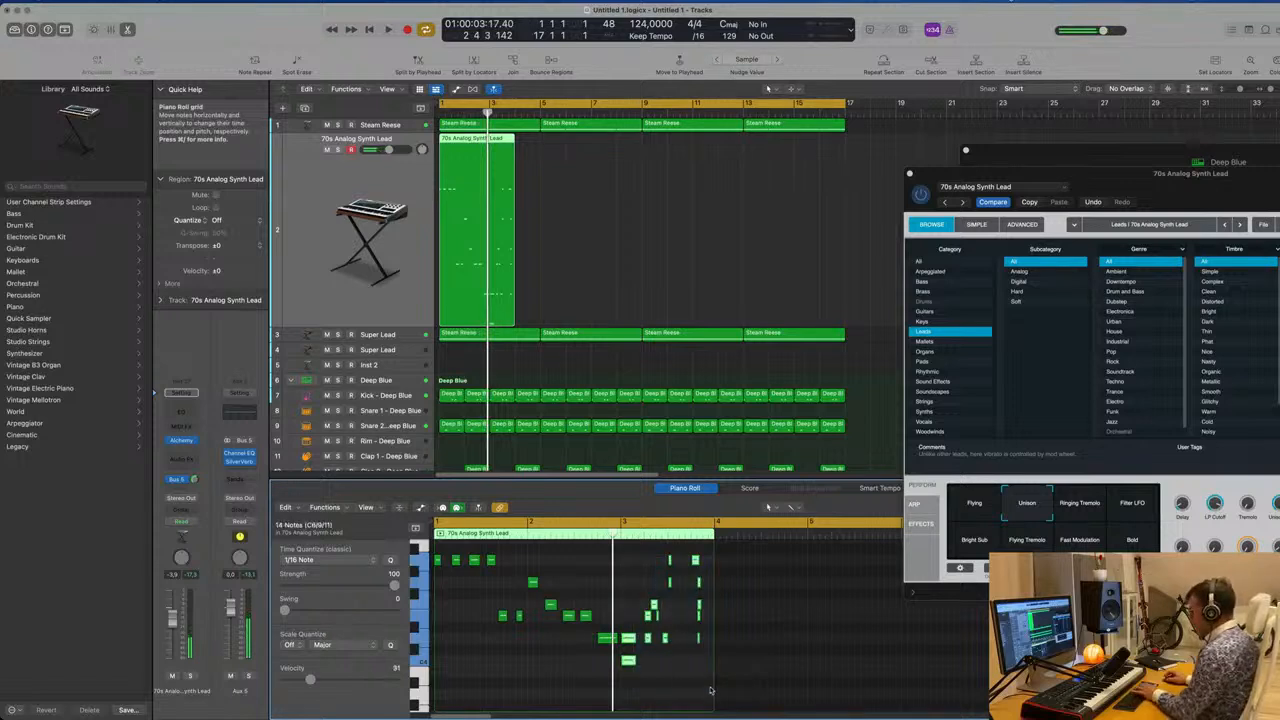
{"action": "key", "text": "Delete"}
Step: Split the 70s Analog Synth Lead region at bar 3 and delete the part after the split
{"action": "double_click", "coordinate": [489, 146], "text": "super"}
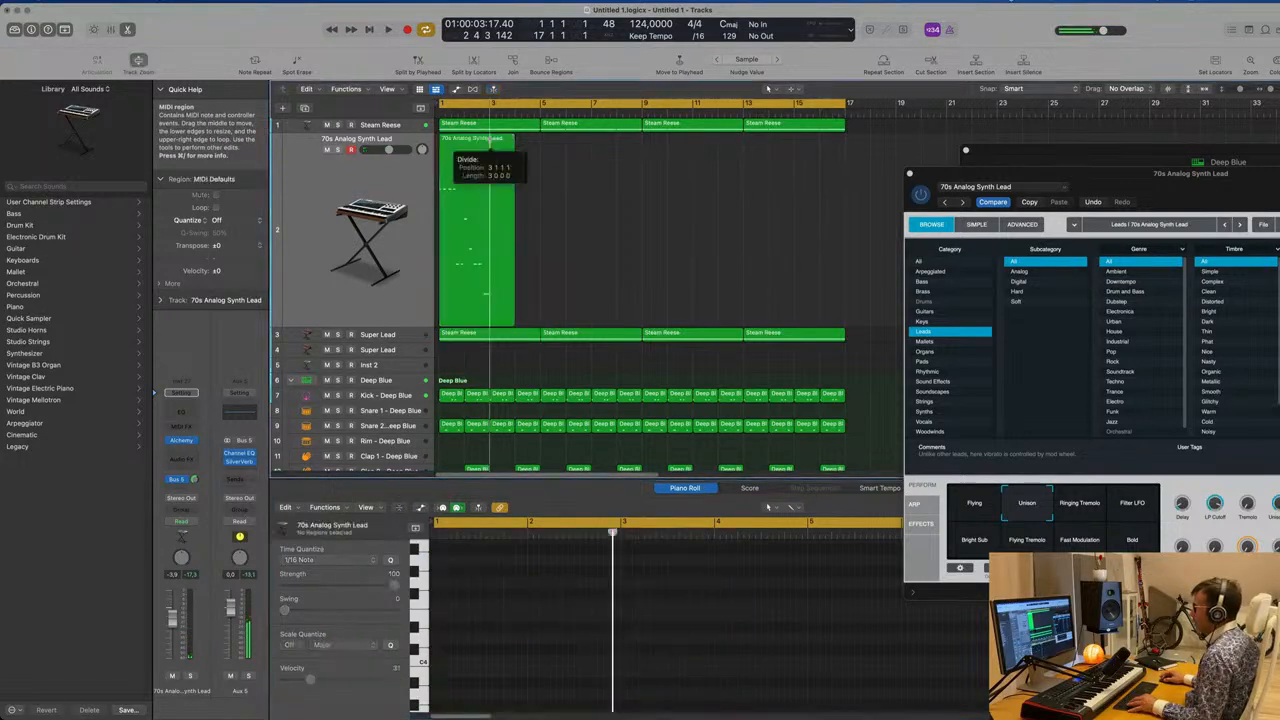
{"action": "left_click", "coordinate": [525, 150]}
{"action": "left_click", "coordinate": [508, 155]}
{"action": "key", "text": "Delete"}
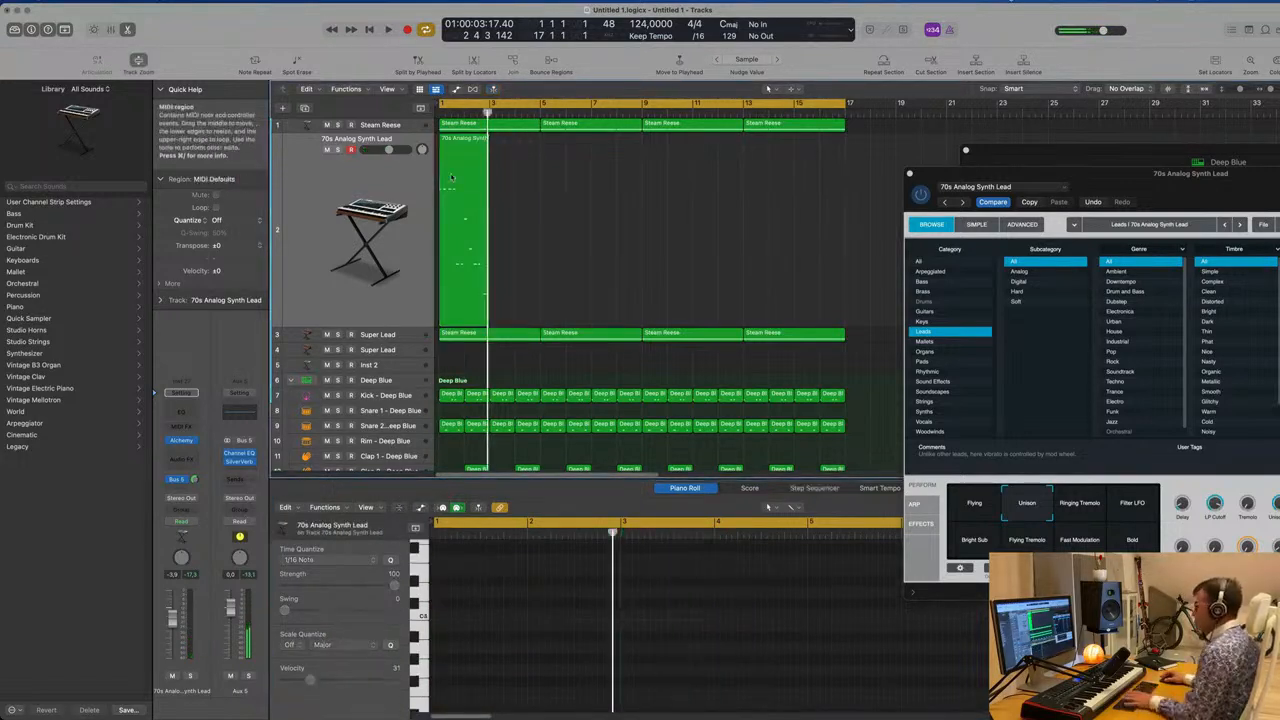
Step: Repeat the two-bar 70s Analog Synth Lead region seven times to fill the track up to bar 17
{"action": "key", "text": "space"}
{"action": "left_click", "coordinate": [450, 173]}
{"action": "key", "text": "super+r"}
{"action": "key", "text": "super+r"}
{"action": "key", "text": "super+r"}
{"action": "key", "text": "super+r"}
{"action": "key", "text": "super+r"}
{"action": "key", "text": "super+r"}
{"action": "key", "text": "super+r"}
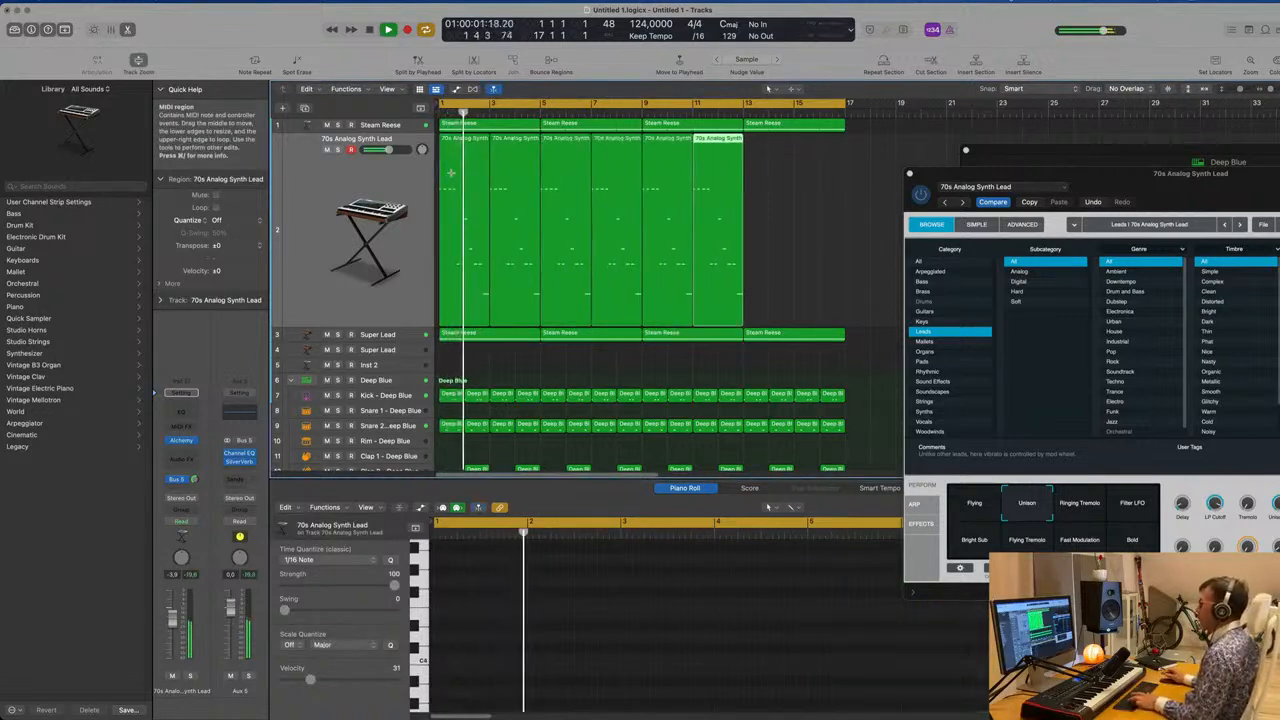
Step: Audition the Ringing Tremolo, Filter LFO, Bold and Fast Modulation snapshots of the Alchemy lead during playback
{"action": "left_click_drag", "start_coordinate": [1072, 180], "coordinate": [653, 172]}
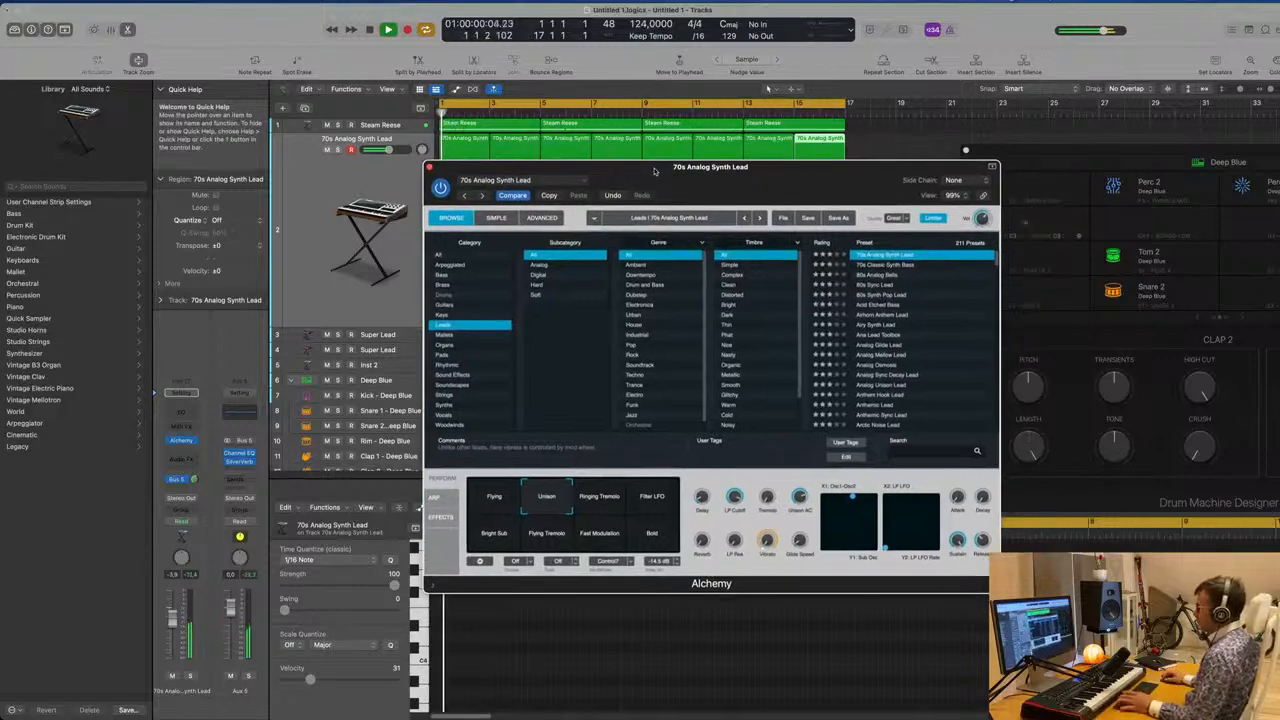
{"action": "left_click", "coordinate": [613, 503]}
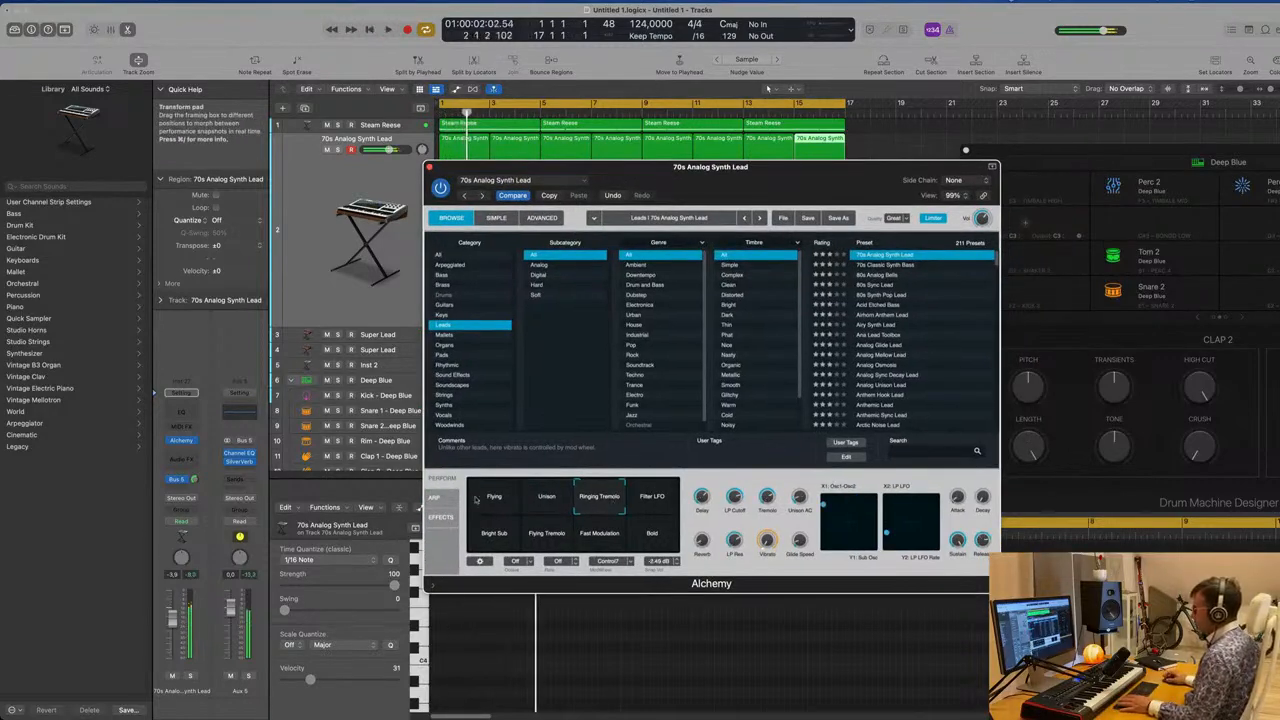
{"action": "left_click", "coordinate": [652, 510]}
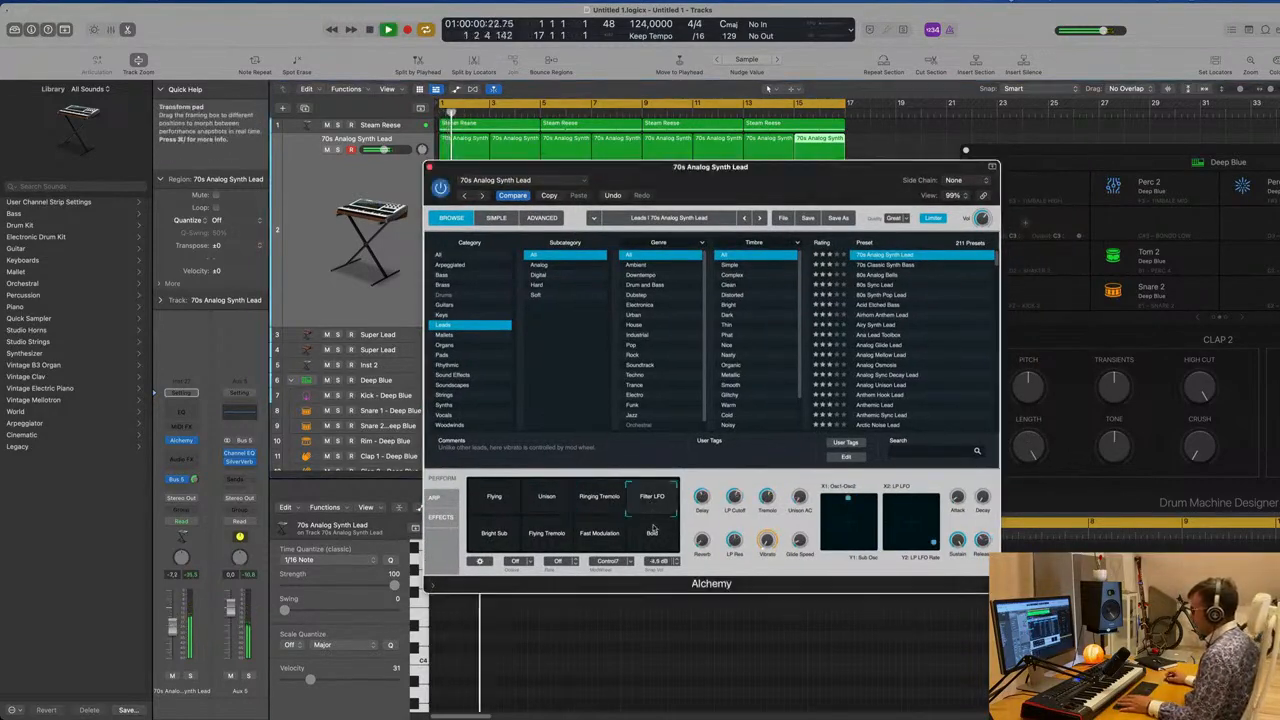
{"action": "left_click_drag", "start_coordinate": [758, 186], "coordinate": [838, 160]}
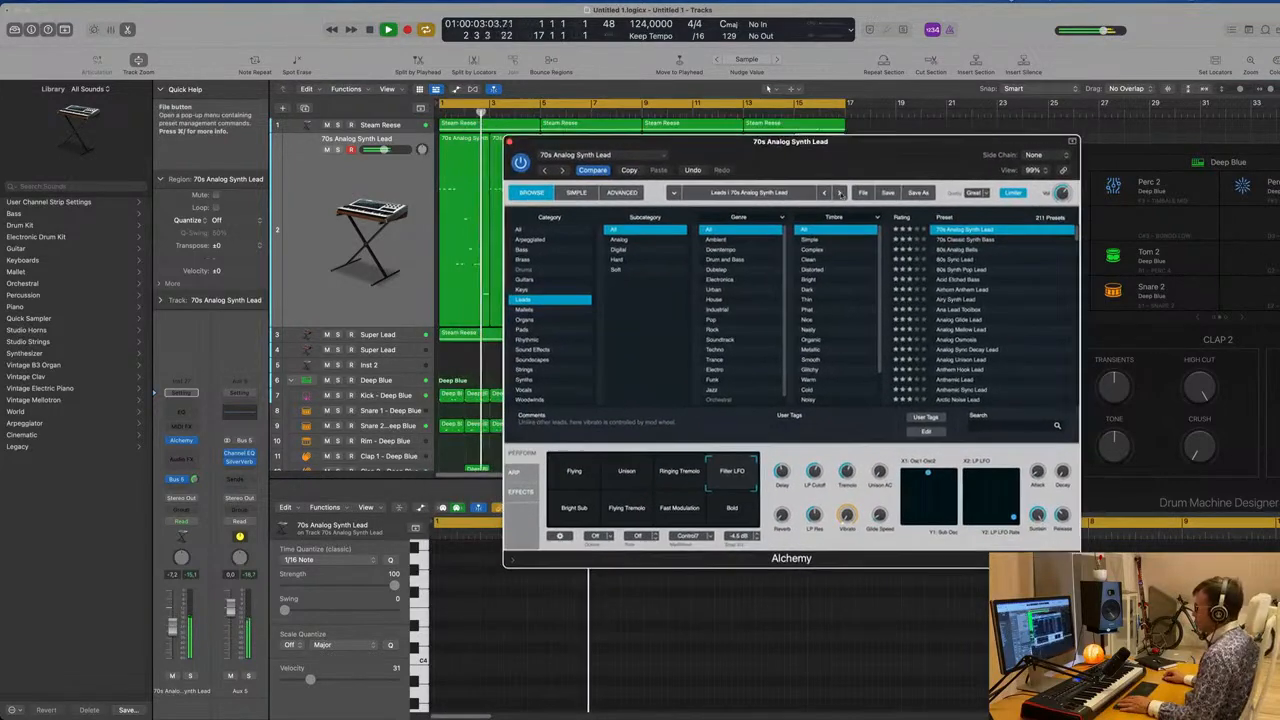
{"action": "left_click", "coordinate": [731, 509]}
{"action": "left_click", "coordinate": [680, 510]}
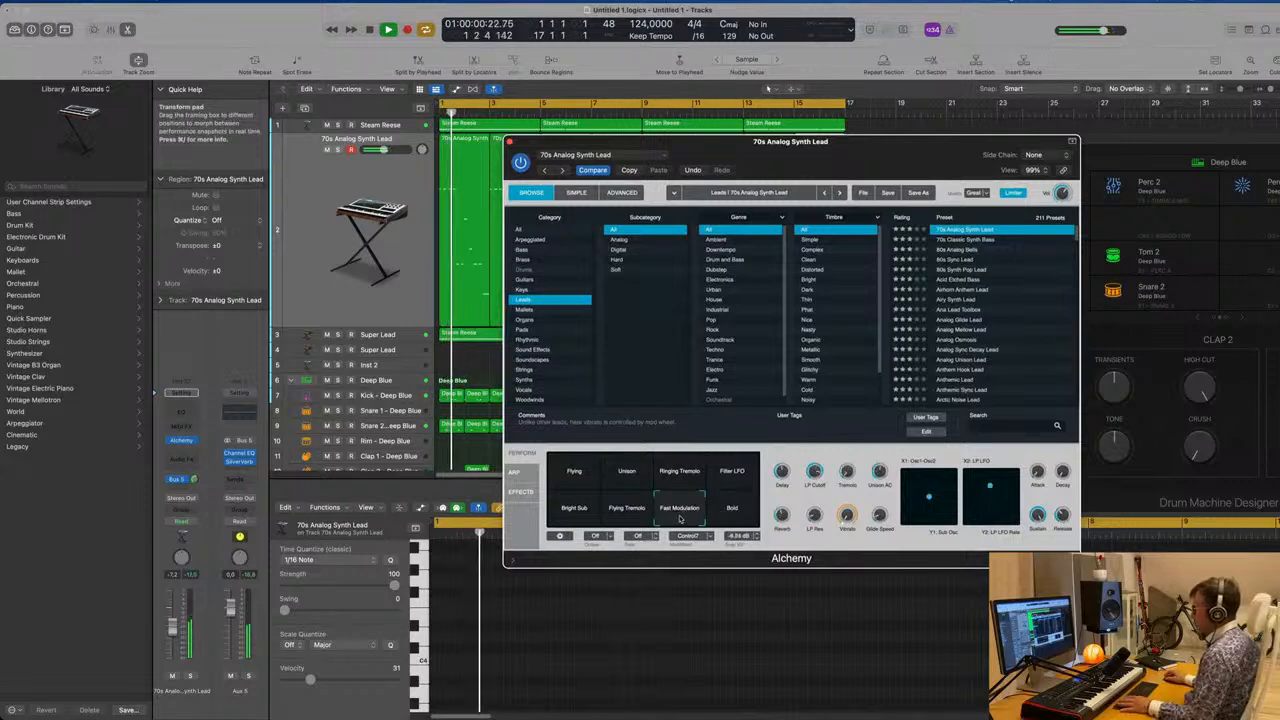
Step: Compare Alchemy's Flying Tremolo and Bright Sub snapshots from the song start and keep Flying Tremolo
{"action": "left_click", "coordinate": [620, 512]}
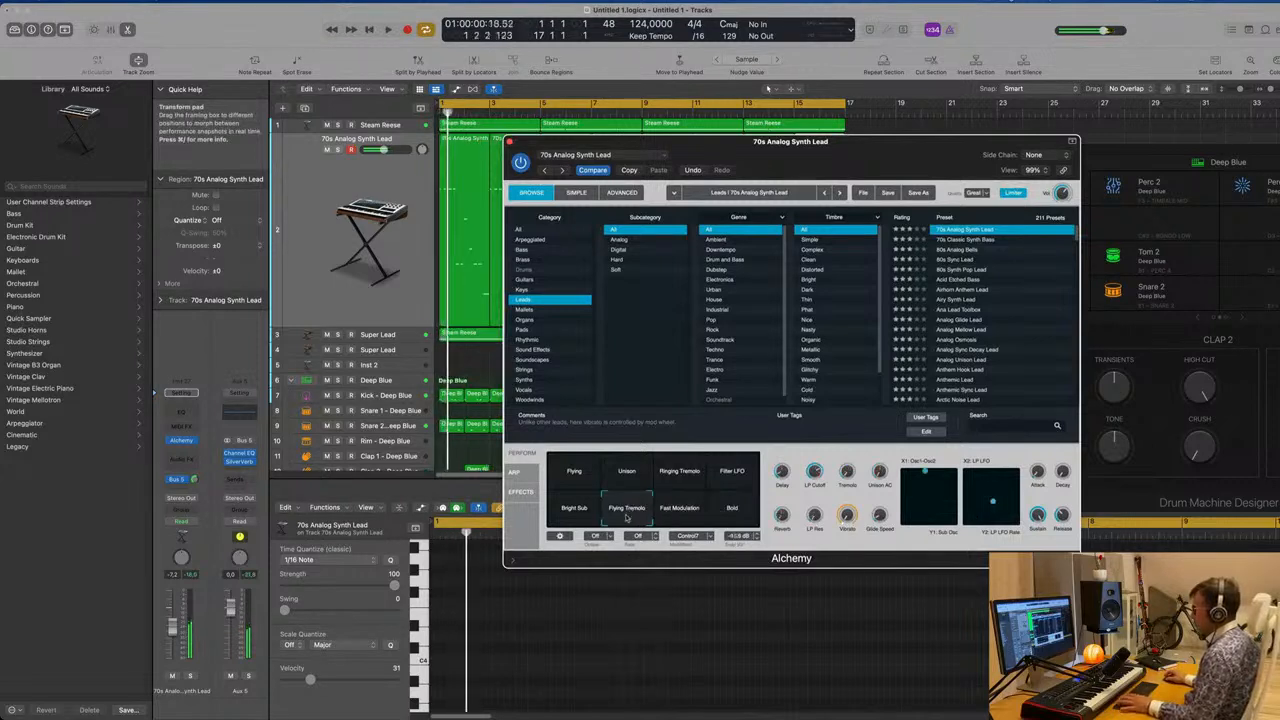
{"action": "left_click", "coordinate": [574, 512]}
{"action": "key", "text": "Return"}
{"action": "left_click", "coordinate": [625, 512]}
{"action": "key", "text": "Return"}
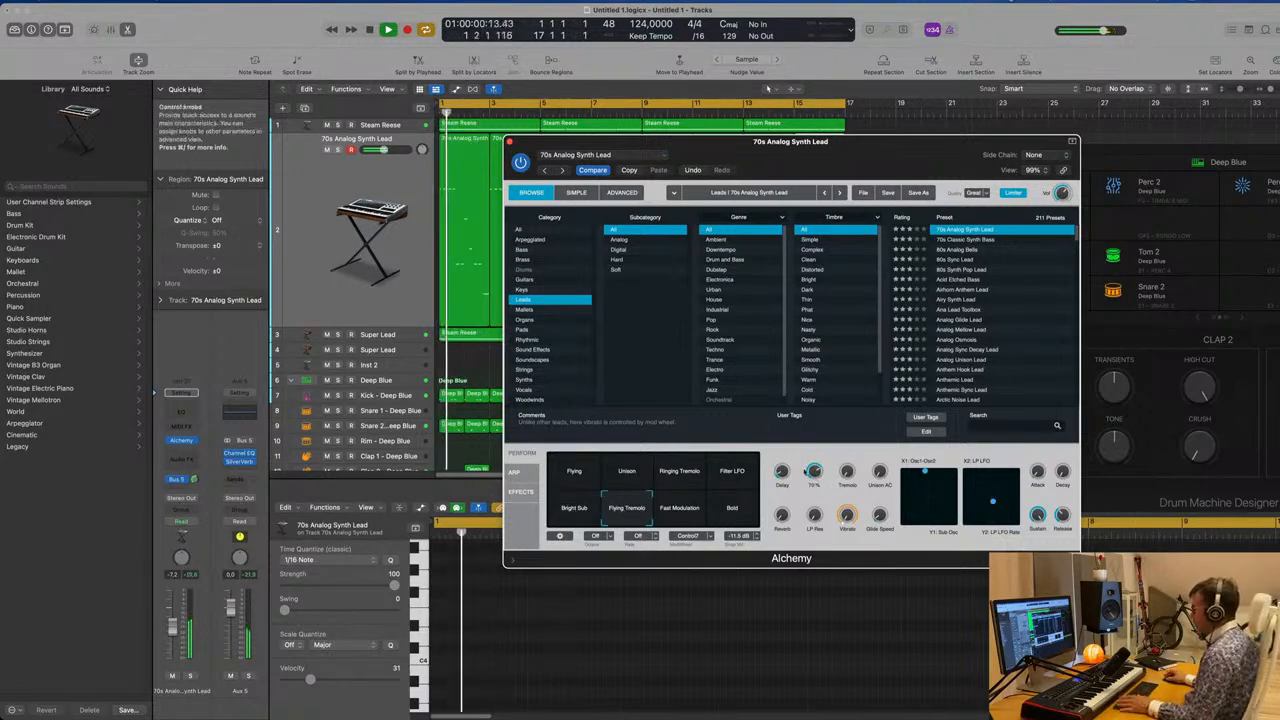
Step: Play the lead from the song start with the Alchemy window moved aside, and close that window
{"action": "left_click_drag", "start_coordinate": [907, 177], "coordinate": [1002, 117]}
{"action": "key", "text": "Return"}
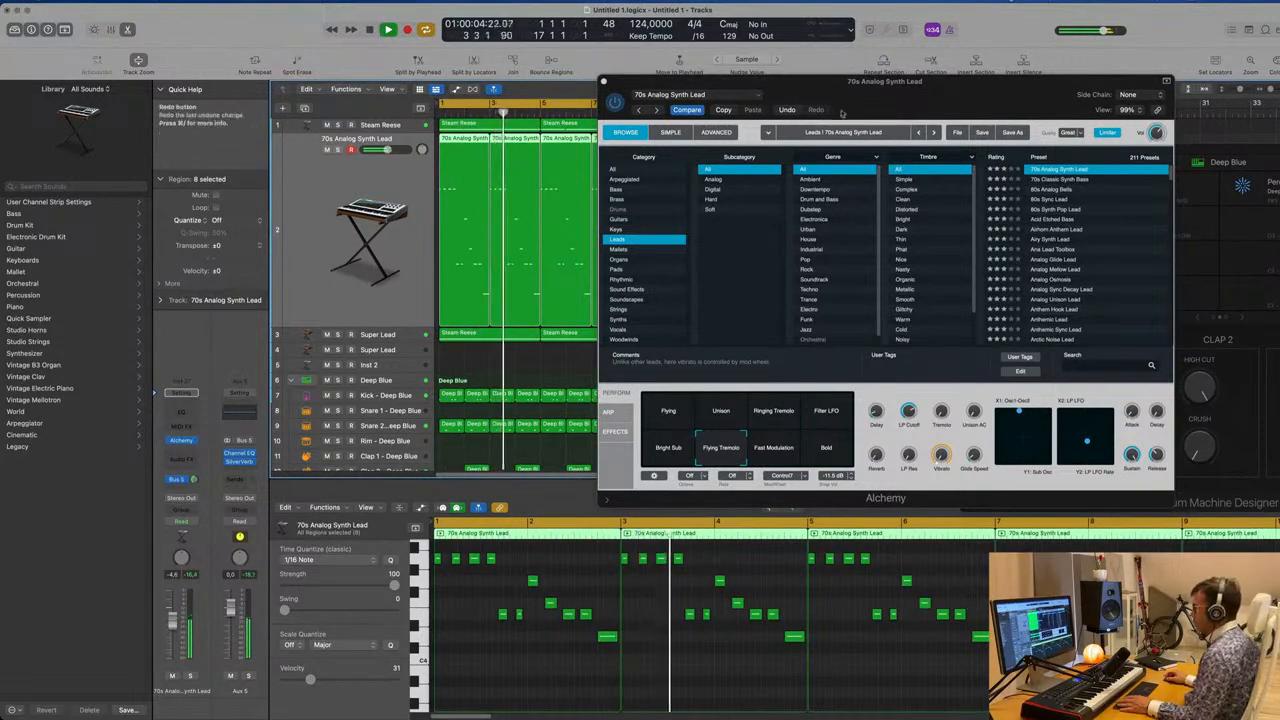
{"action": "left_click_drag", "start_coordinate": [690, 81], "coordinate": [647, 134]}
{"action": "left_click", "coordinate": [561, 136]}
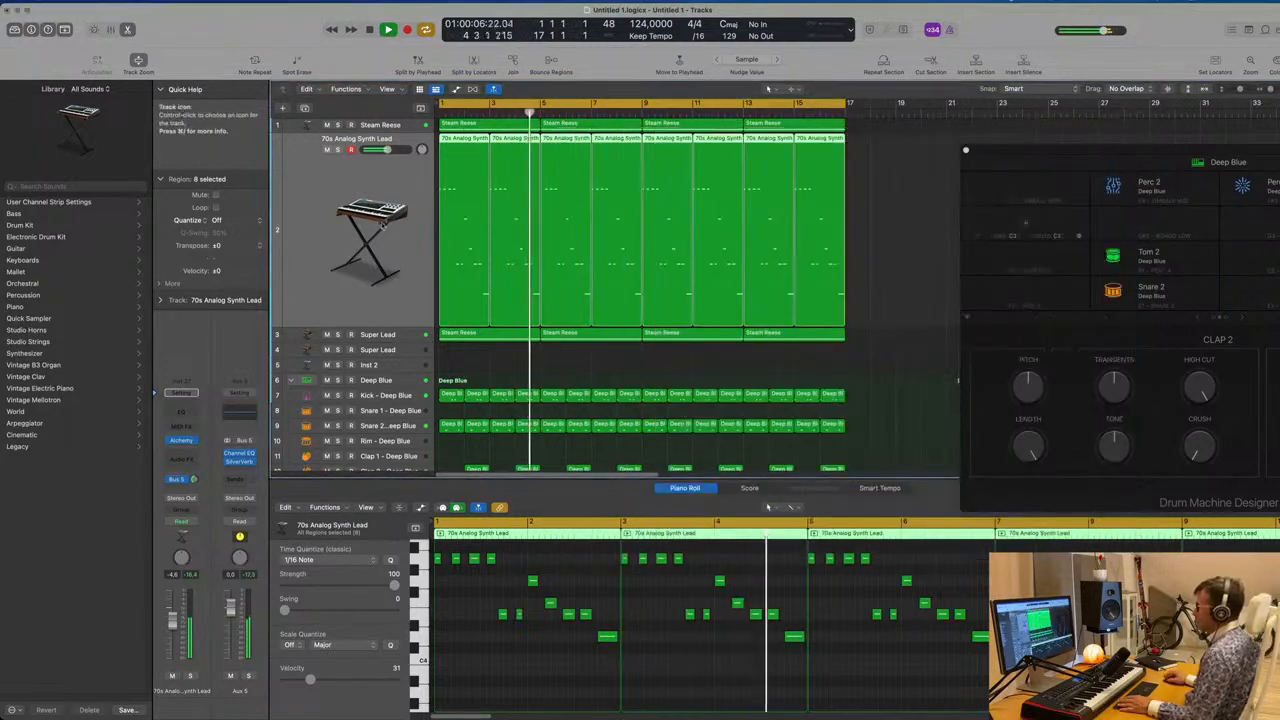
Step: Select the Steam Reese track, return to the song start and insert a Compressor after Alchemy
{"action": "left_click", "coordinate": [403, 130]}
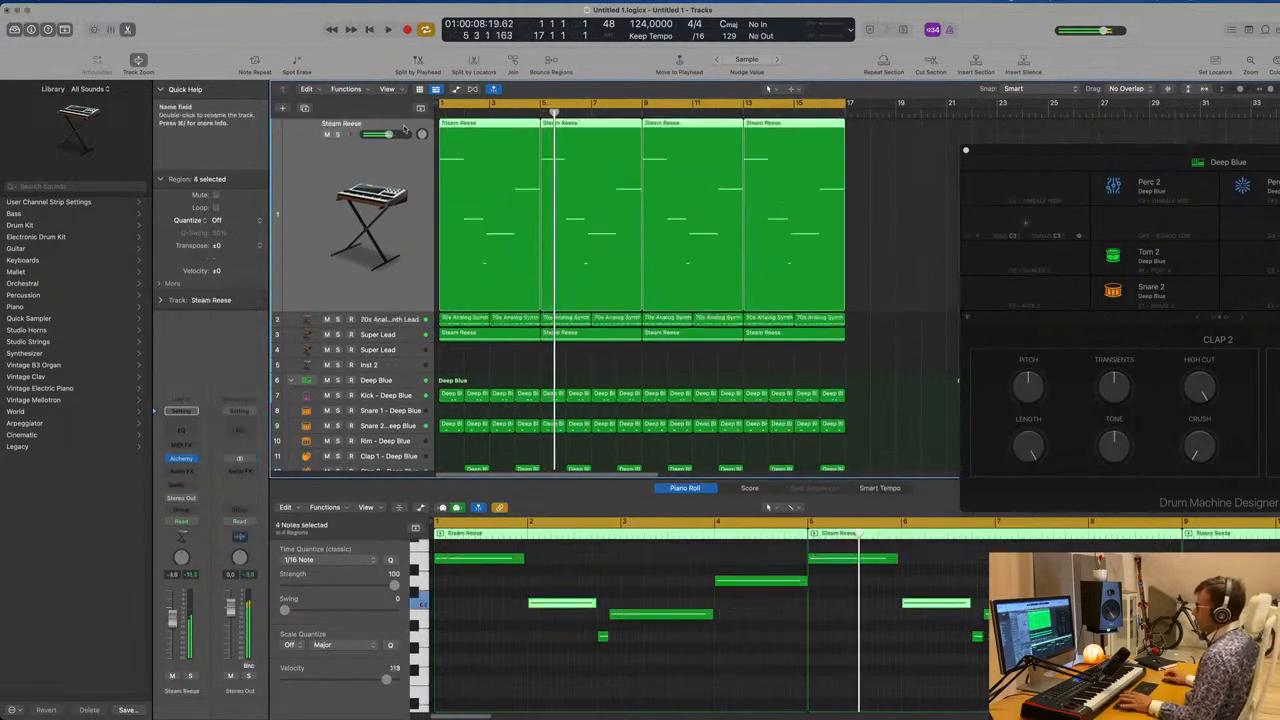
{"action": "key", "text": "Return"}
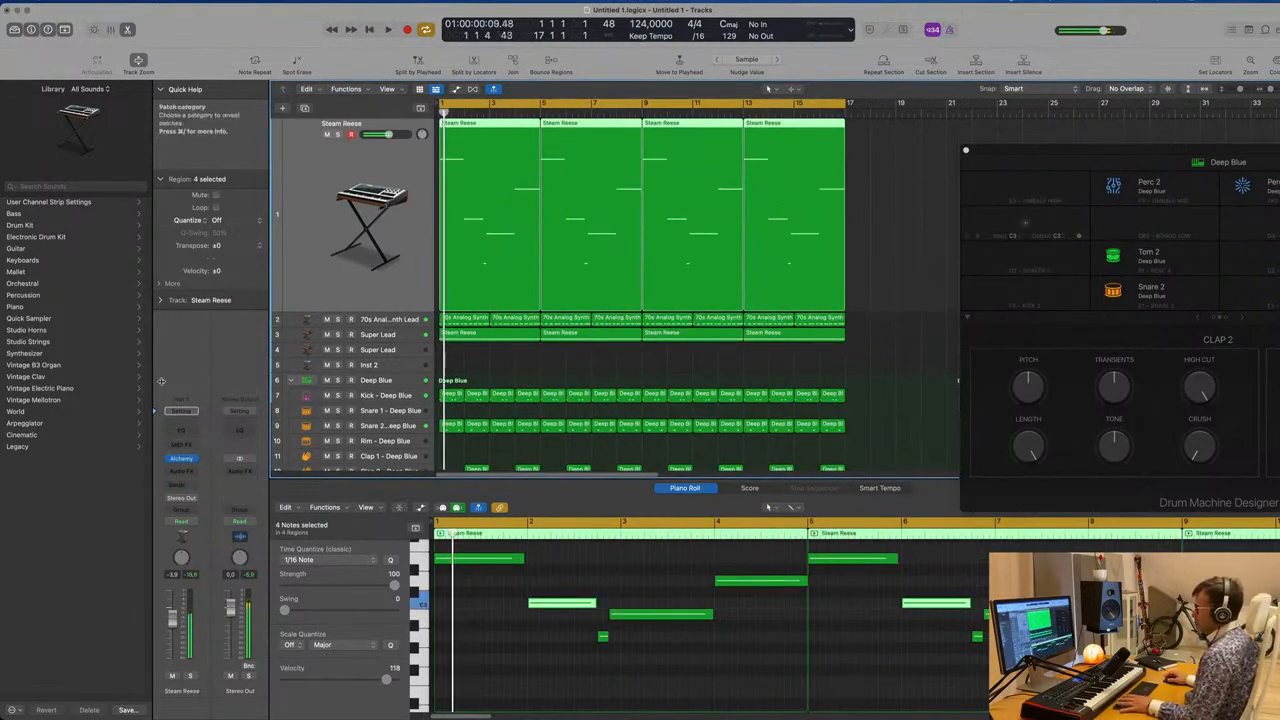
{"action": "left_click", "coordinate": [196, 474]}
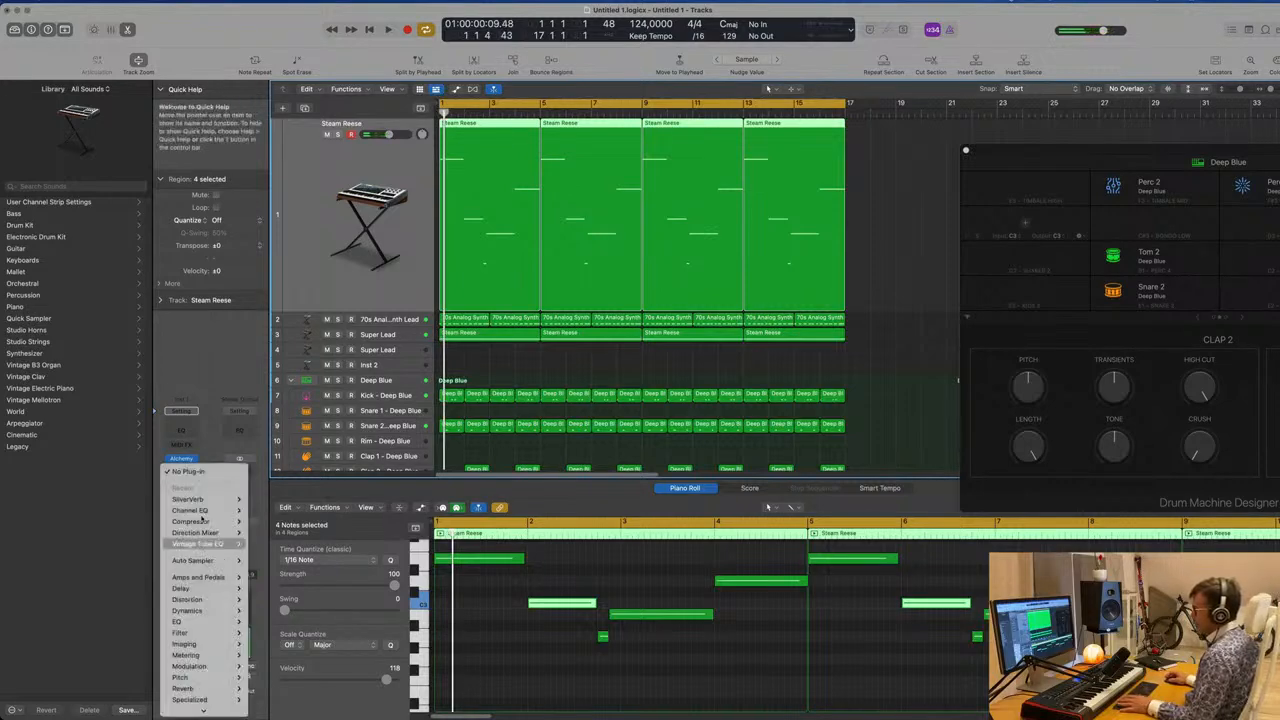
{"action": "left_click", "coordinate": [264, 521]}
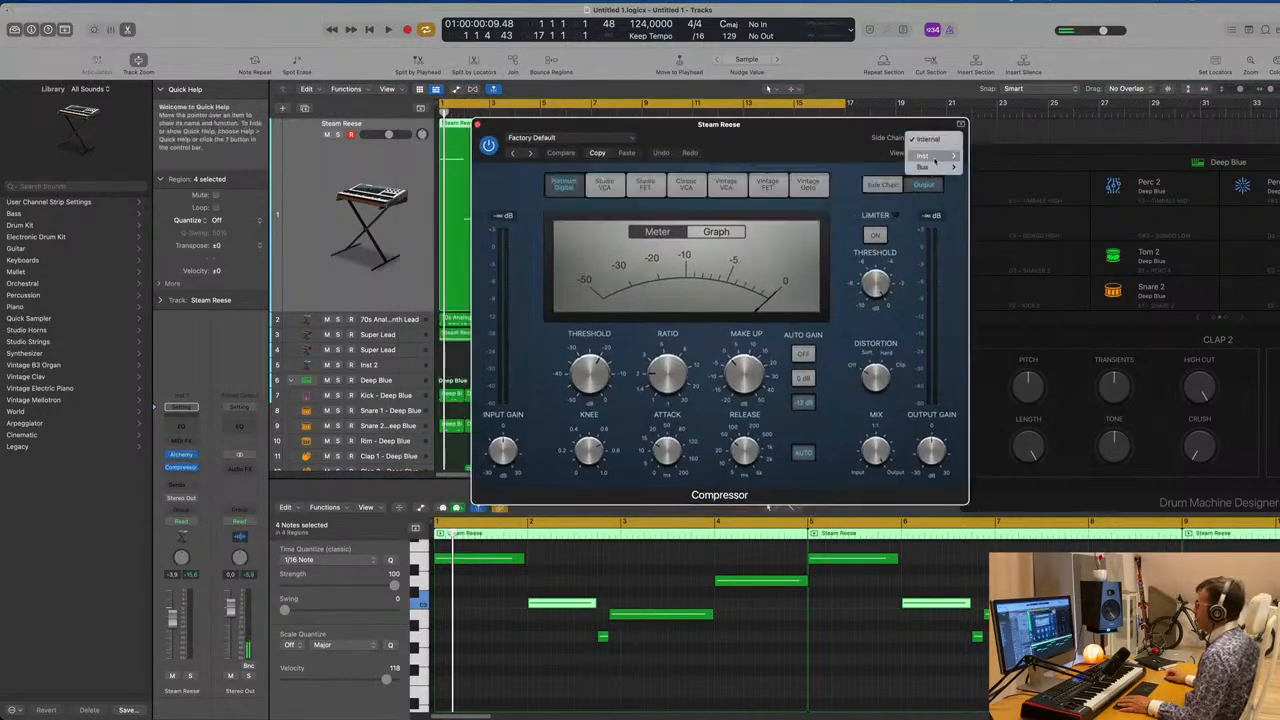
Step: Set the Steam Reese Compressor's side chain source to Inst 3, move the plug-in window aside and toggle playback
{"action": "mouse_move", "coordinate": [926, 157]}
{"action": "left_click", "coordinate": [1022, 173]}
{"action": "left_click_drag", "start_coordinate": [720, 124], "coordinate": [812, 126]}
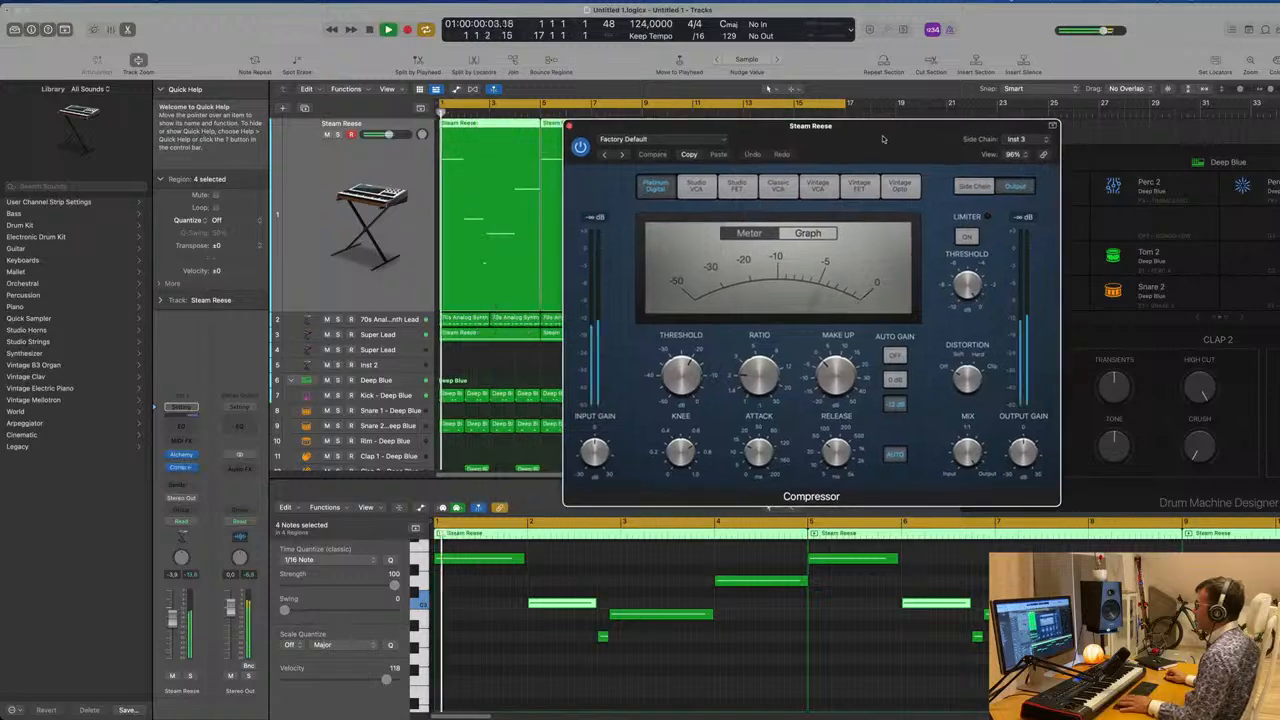
{"action": "key", "text": "space"}
Step: Adjust the Compressor's threshold and ratio while checking the bass in playback, and close the plug-in window
{"action": "left_click_drag", "start_coordinate": [694, 374], "coordinate": [690, 390]}
{"action": "key", "text": "space"}
{"action": "key", "text": "space"}
{"action": "left_click_drag", "start_coordinate": [758, 366], "coordinate": [758, 346]}
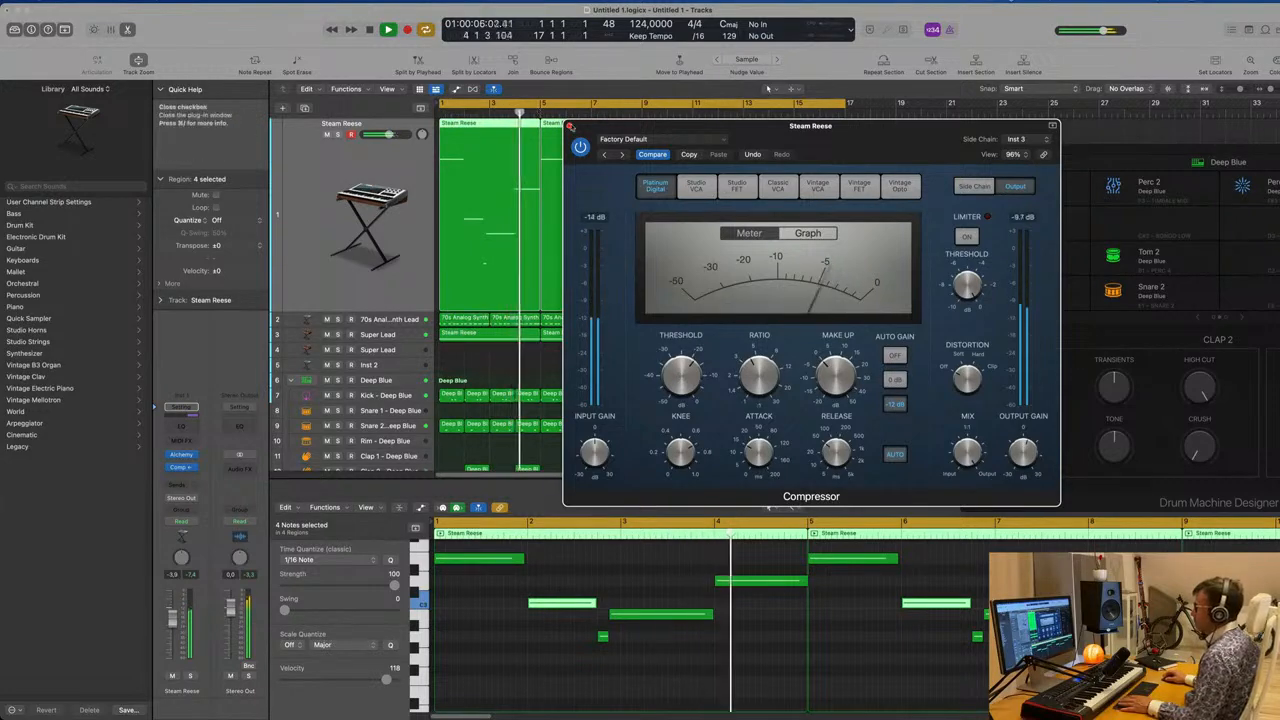
{"action": "left_click", "coordinate": [569, 126]}
{"action": "key", "text": "super+Left"}
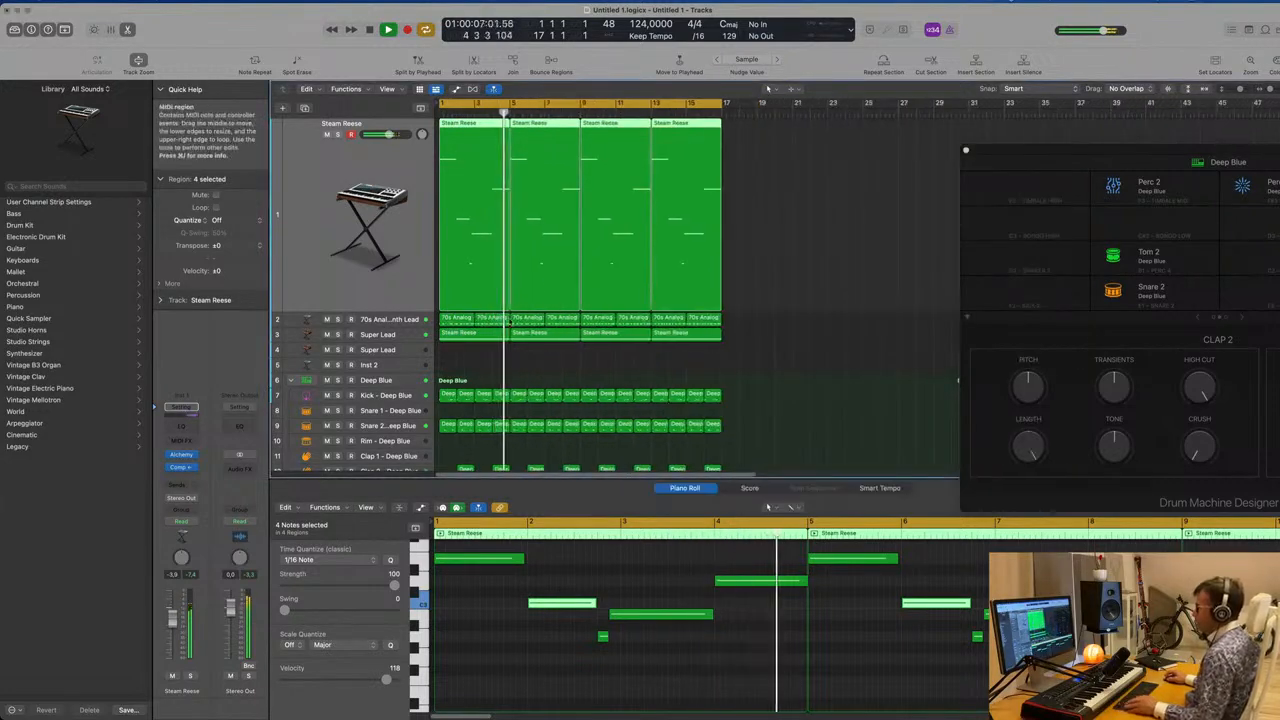
Step: Select the arpeggiated Super Lead track and lower its volume to about -13.8 dB while replaying the song
{"action": "left_click", "coordinate": [398, 335]}
{"action": "key", "text": "space"}
{"action": "key", "text": "space"}
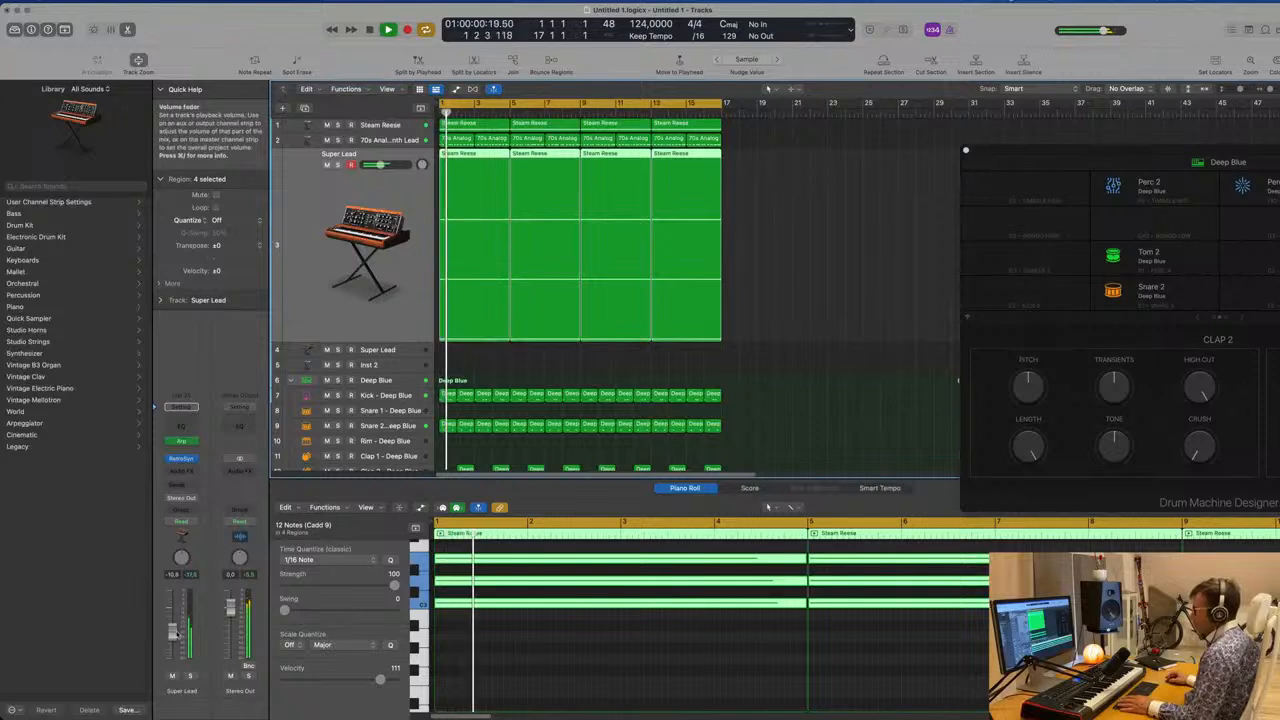
{"action": "key", "text": "space"}
{"action": "key", "text": "space"}
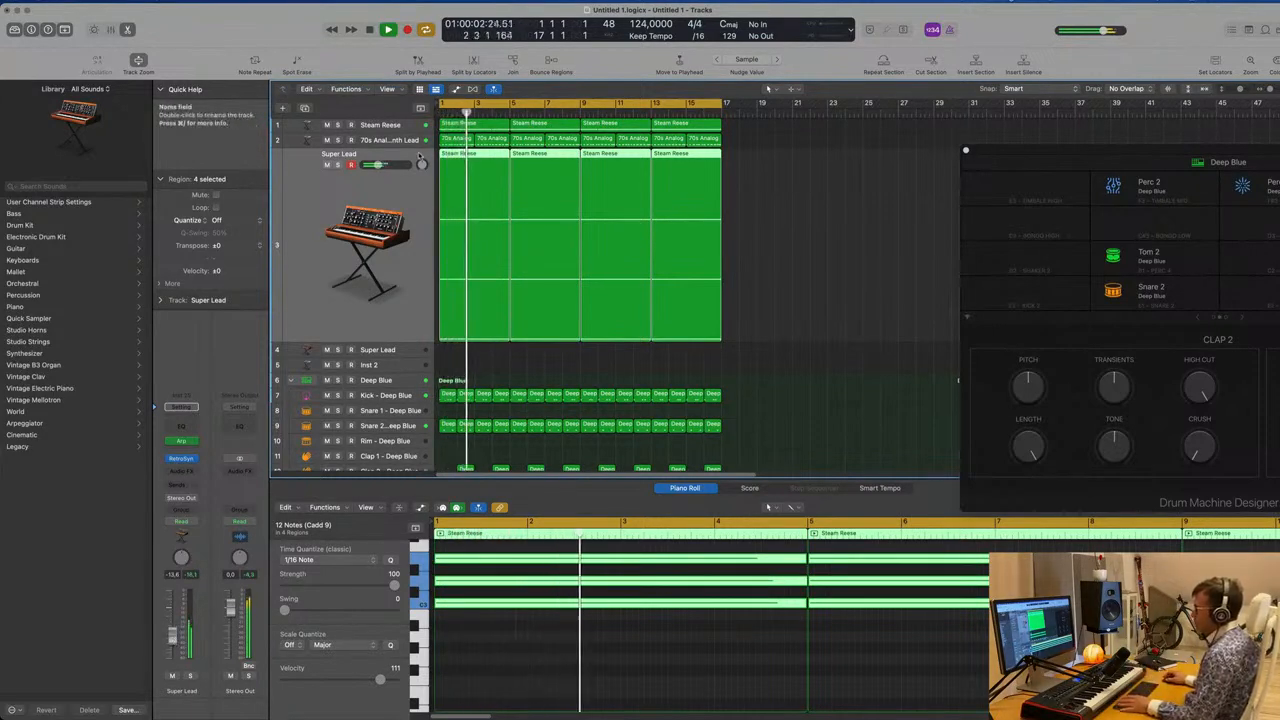
Step: Select the 70s Analog Synth Lead track, replay the mix from the song start and clear the region selection
{"action": "left_click", "coordinate": [420, 141]}
{"action": "key", "text": "space"}
{"action": "key", "text": "space"}
{"action": "left_click", "coordinate": [529, 350]}
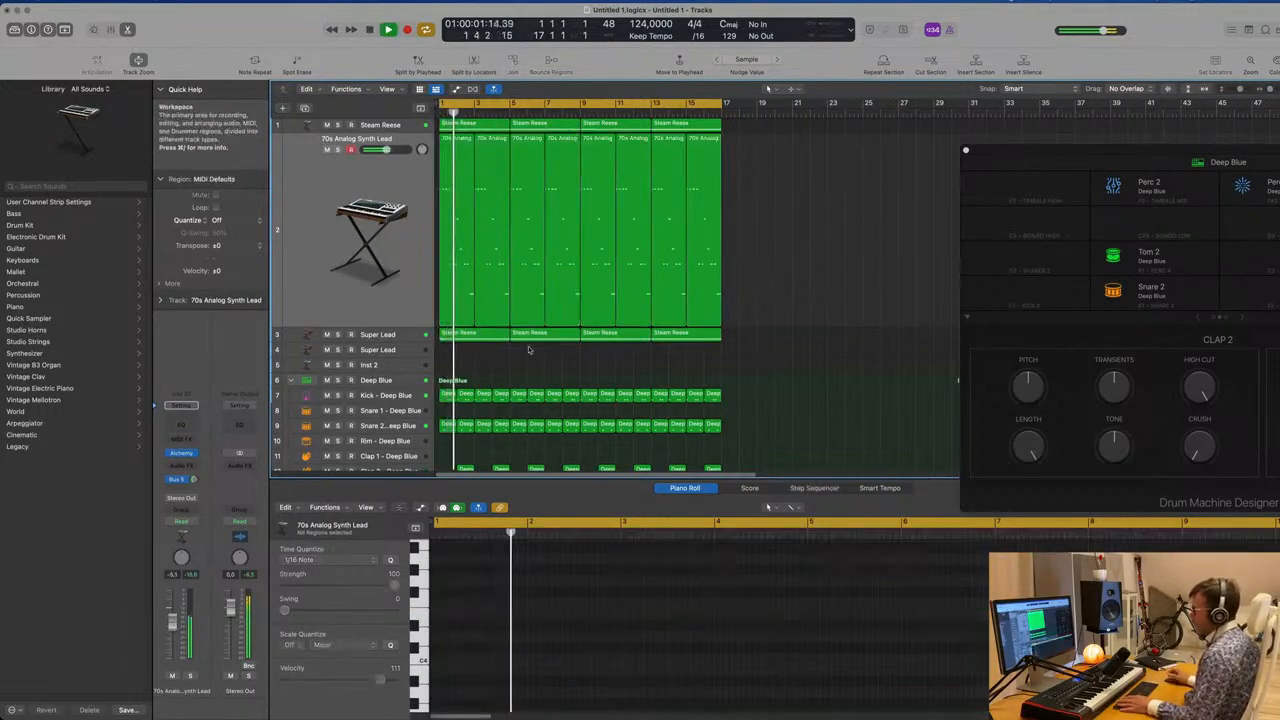
Step: Select the empty Inst 2 track and add a send to Bus 5 on its channel strip
{"action": "left_click", "coordinate": [382, 350]}
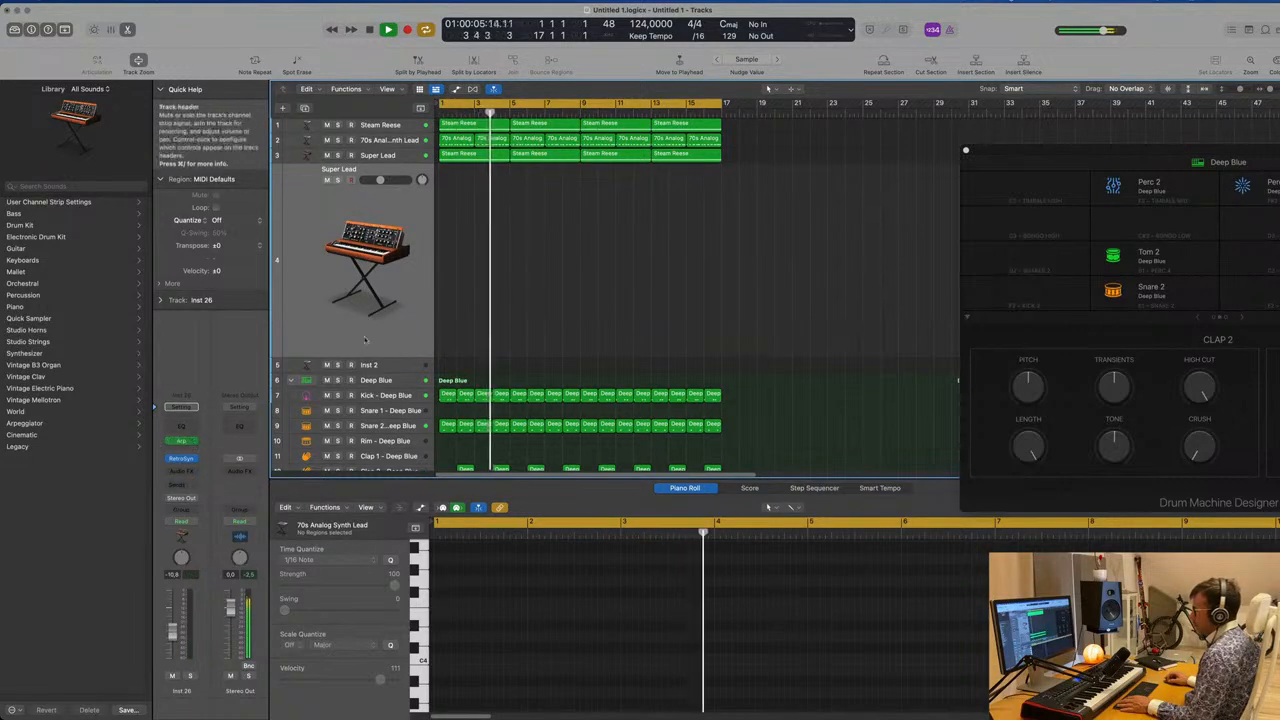
{"action": "key", "text": "Down"}
{"action": "key", "text": "Return"}
{"action": "left_click", "coordinate": [180, 485]}
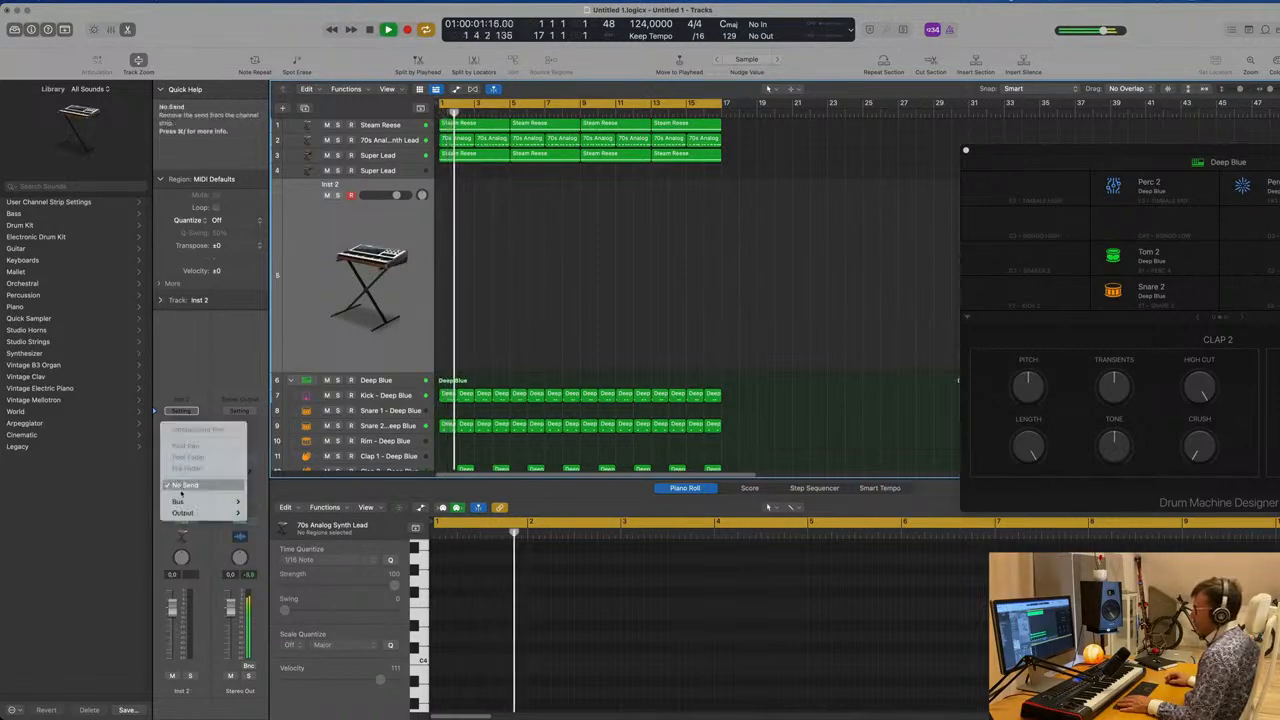
{"action": "mouse_move", "coordinate": [180, 500]}
{"action": "left_click", "coordinate": [300, 330]}
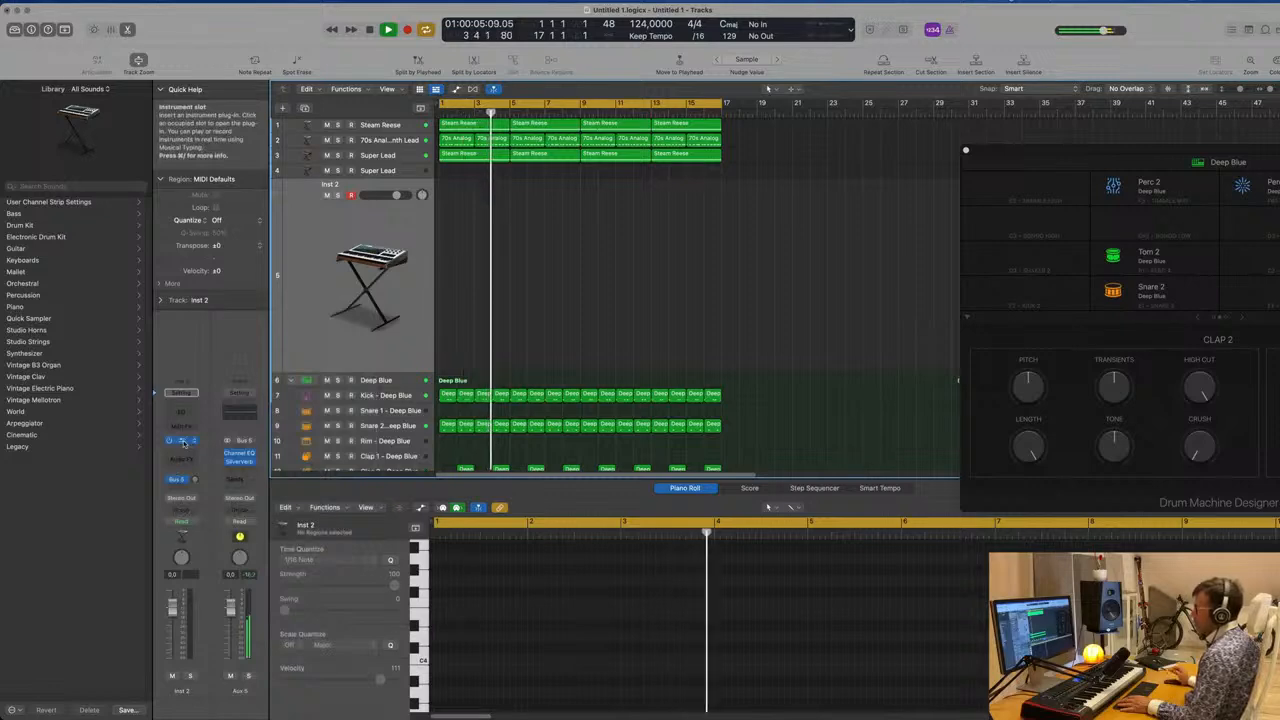
Step: Open Alchemy on the Inst 2 track, sort the presets by rating and load Perfect Pad 02
{"action": "left_click", "coordinate": [183, 441]}
{"action": "left_click", "coordinate": [935, 149]}
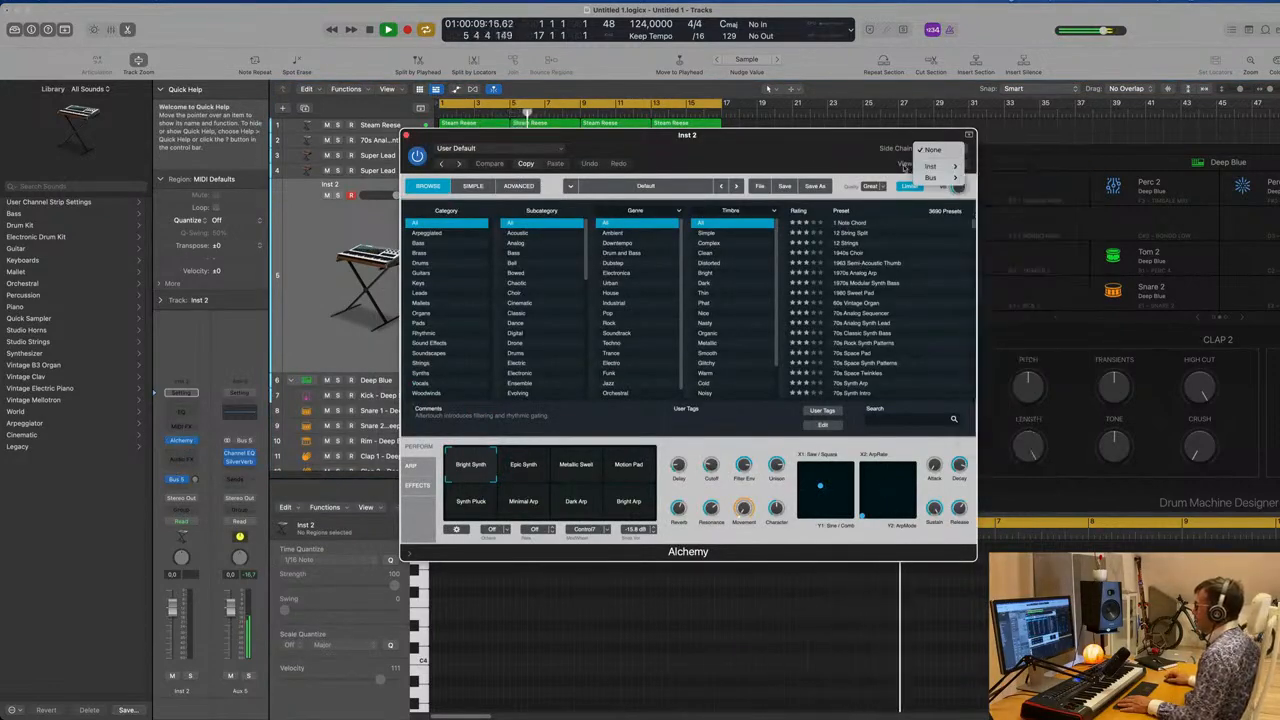
{"action": "left_click", "coordinate": [816, 155]}
{"action": "left_click", "coordinate": [798, 210]}
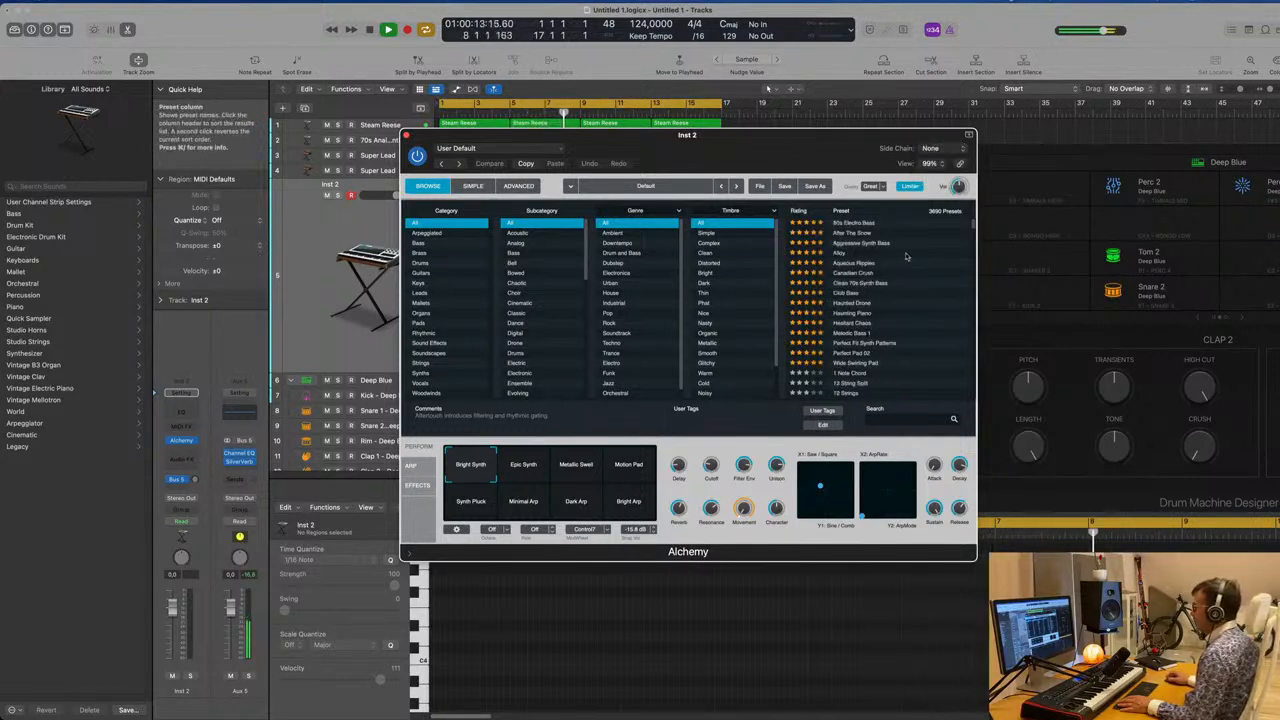
{"action": "left_click", "coordinate": [848, 358]}
{"action": "left_click_drag", "start_coordinate": [768, 152], "coordinate": [882, 138]}
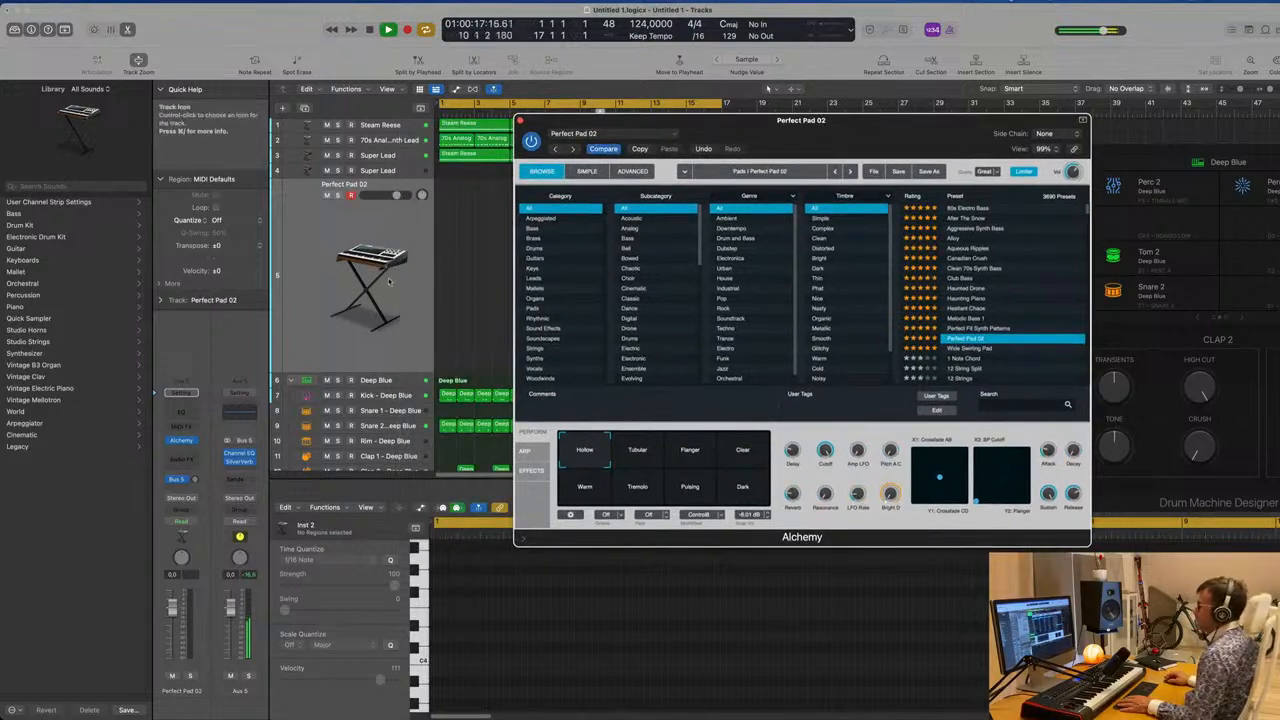
Step: Record a four-note pad part on the Perfect Pad 02 track and move the recorded region to bar 1
{"action": "left_click", "coordinate": [312, 296]}
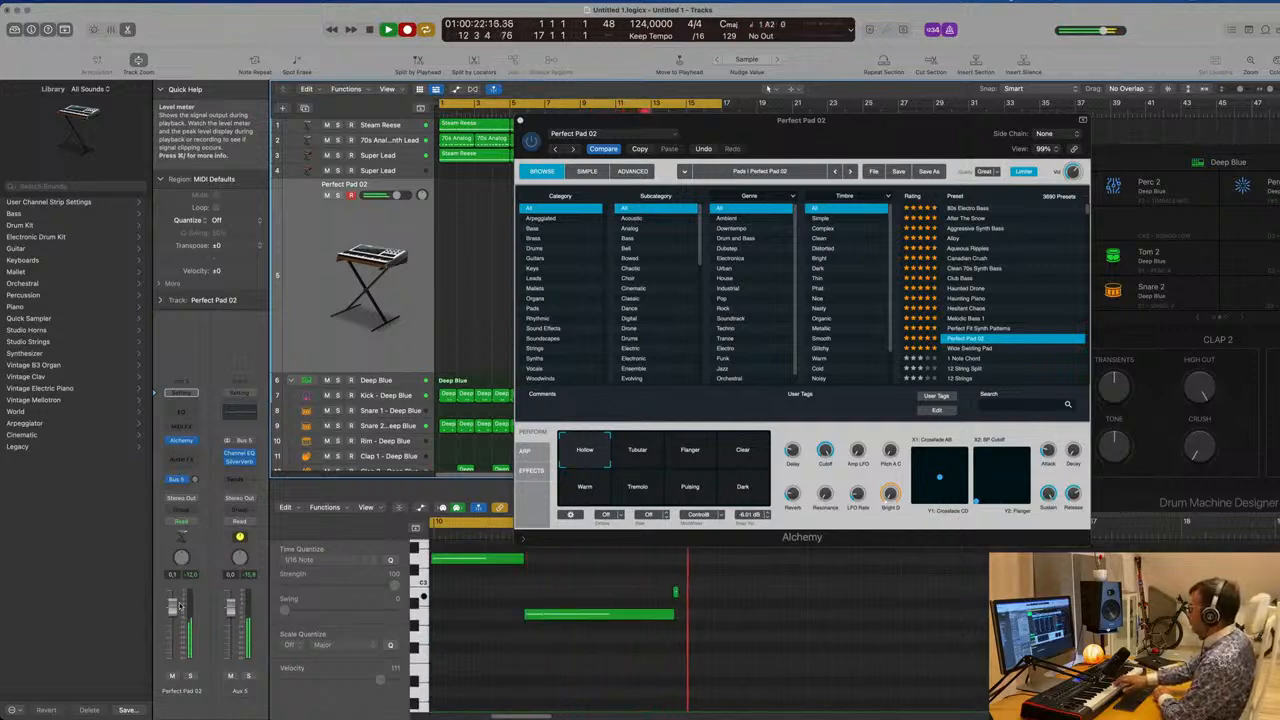
{"action": "key", "text": "space"}
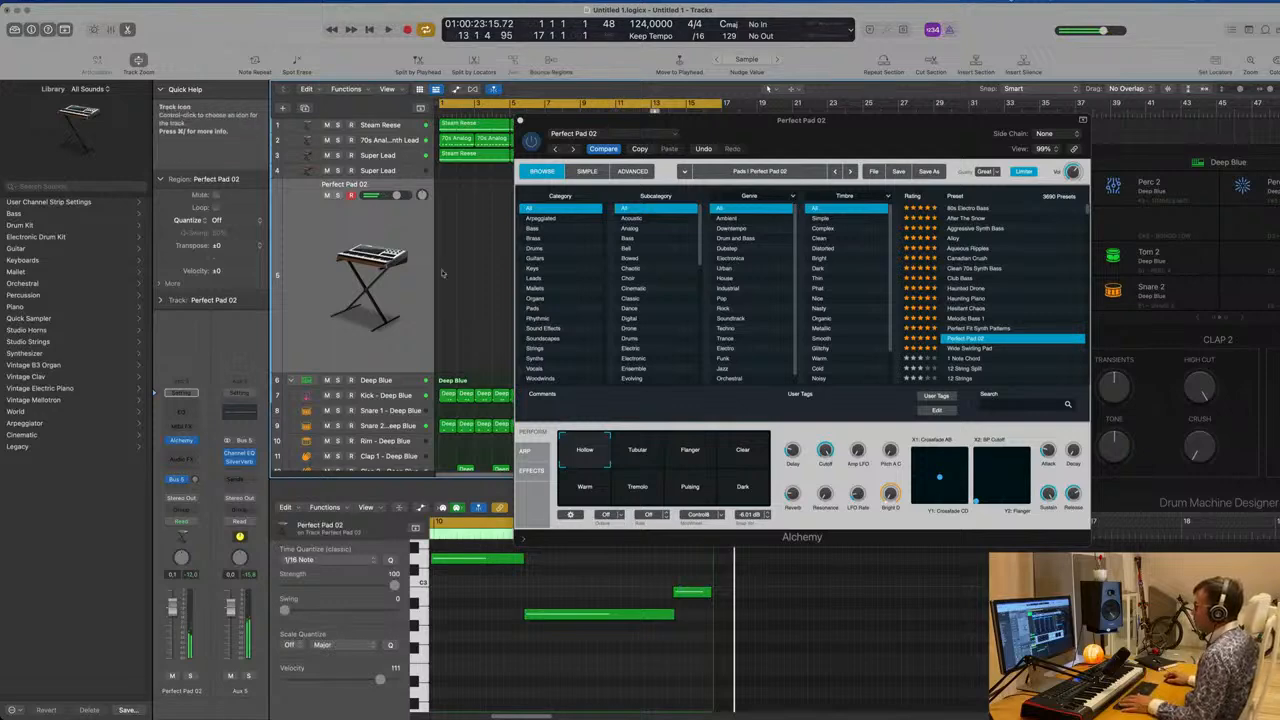
{"action": "left_click_drag", "start_coordinate": [760, 133], "coordinate": [1186, 184]}
{"action": "left_click_drag", "start_coordinate": [627, 190], "coordinate": [484, 192]}
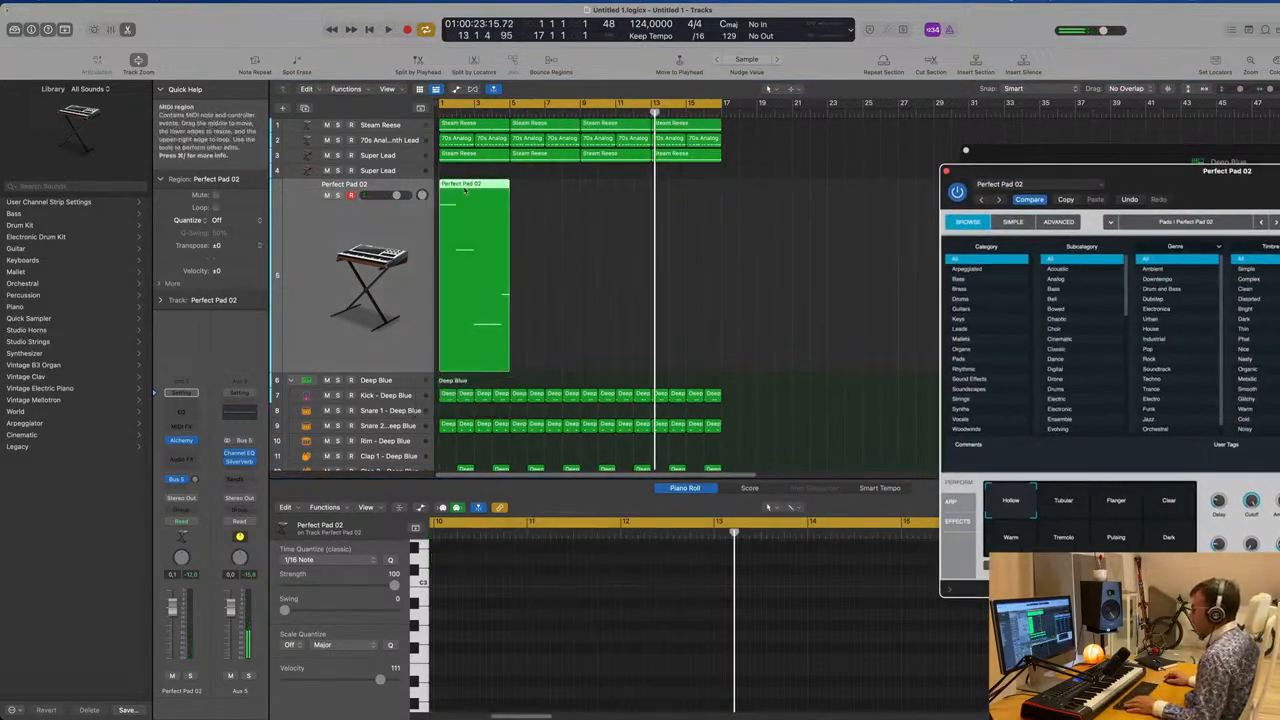
Step: Play the pad region from the song start and select all of its notes in the Piano Roll
{"action": "key", "text": "e"}
{"action": "key", "text": "Return"}
{"action": "key", "text": "space"}
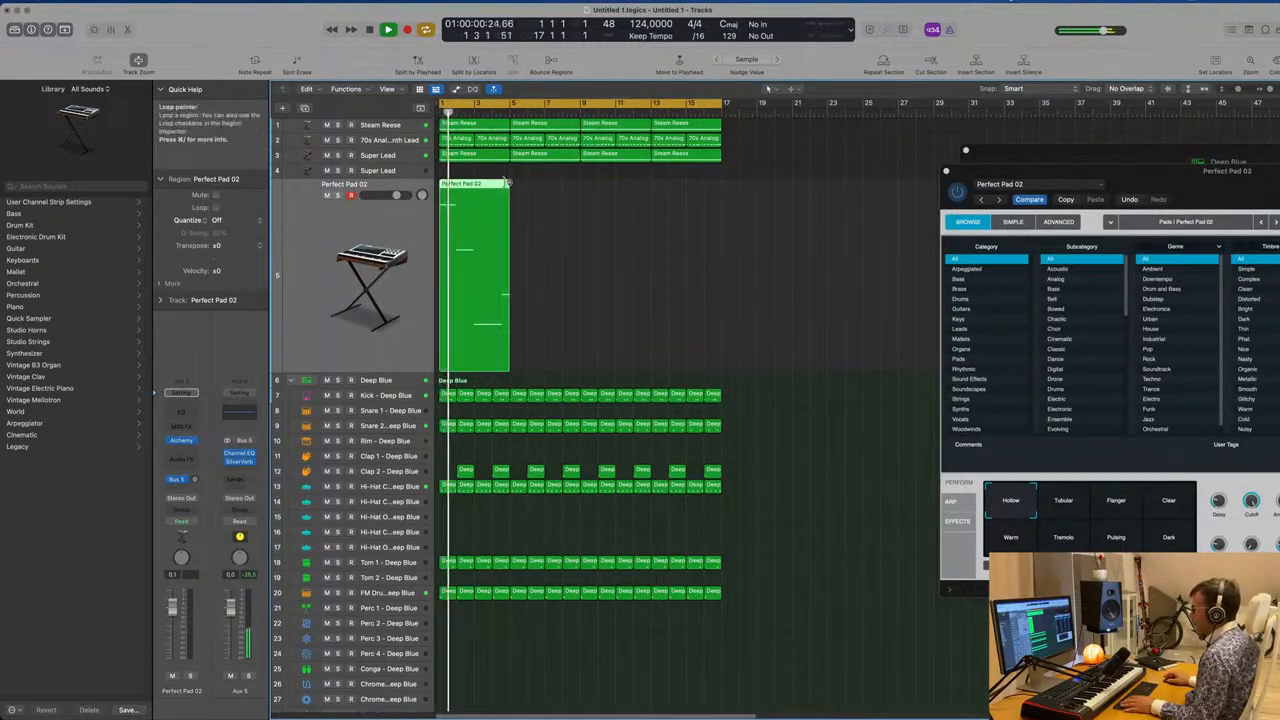
{"action": "key", "text": "e"}
{"action": "key", "text": "space"}
{"action": "key", "text": "super+a"}
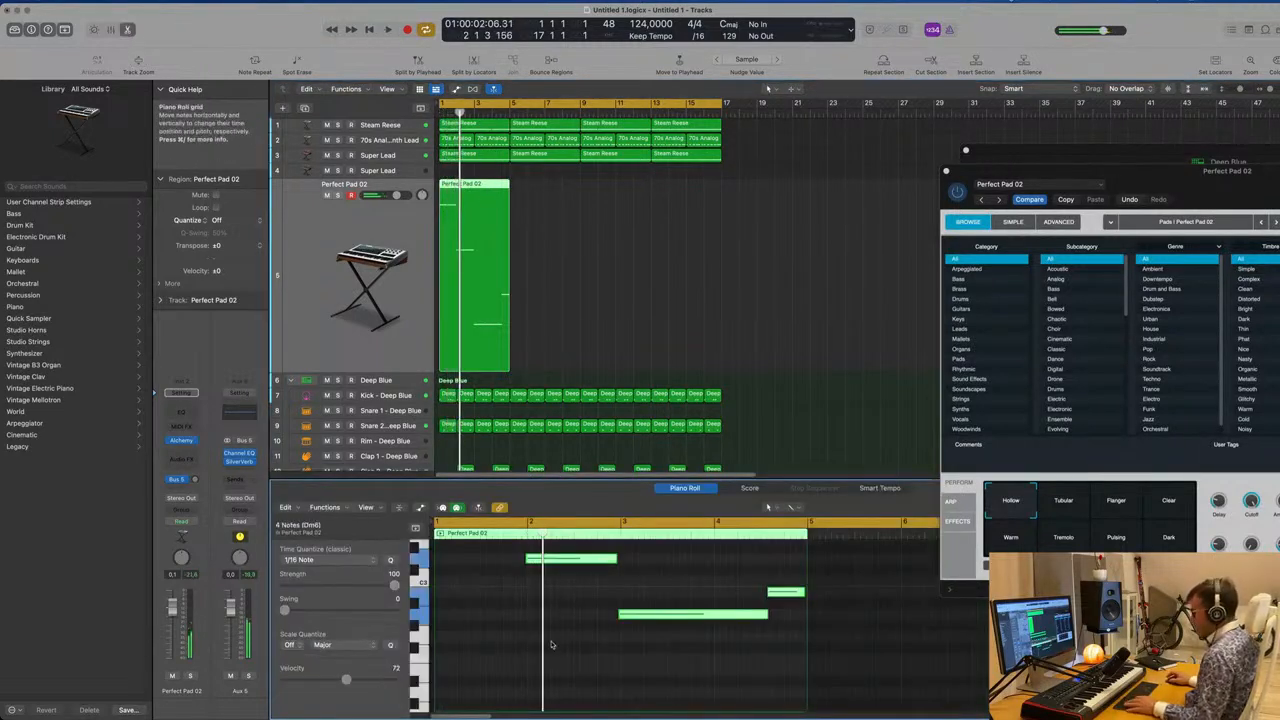
{"action": "key", "text": "Return"}
{"action": "key", "text": "space"}
{"action": "key", "text": "z"}
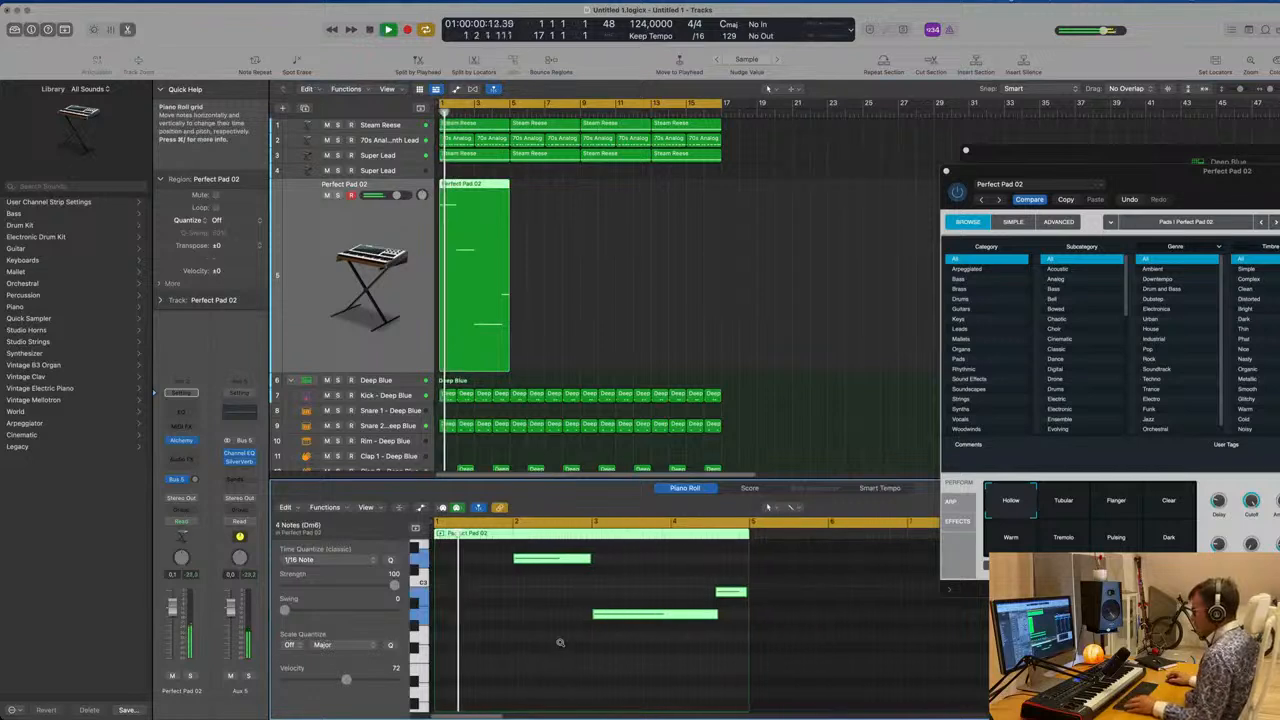
{"action": "scroll", "coordinate": [602, 646], "scroll_direction": "up", "scroll_amount": 1}
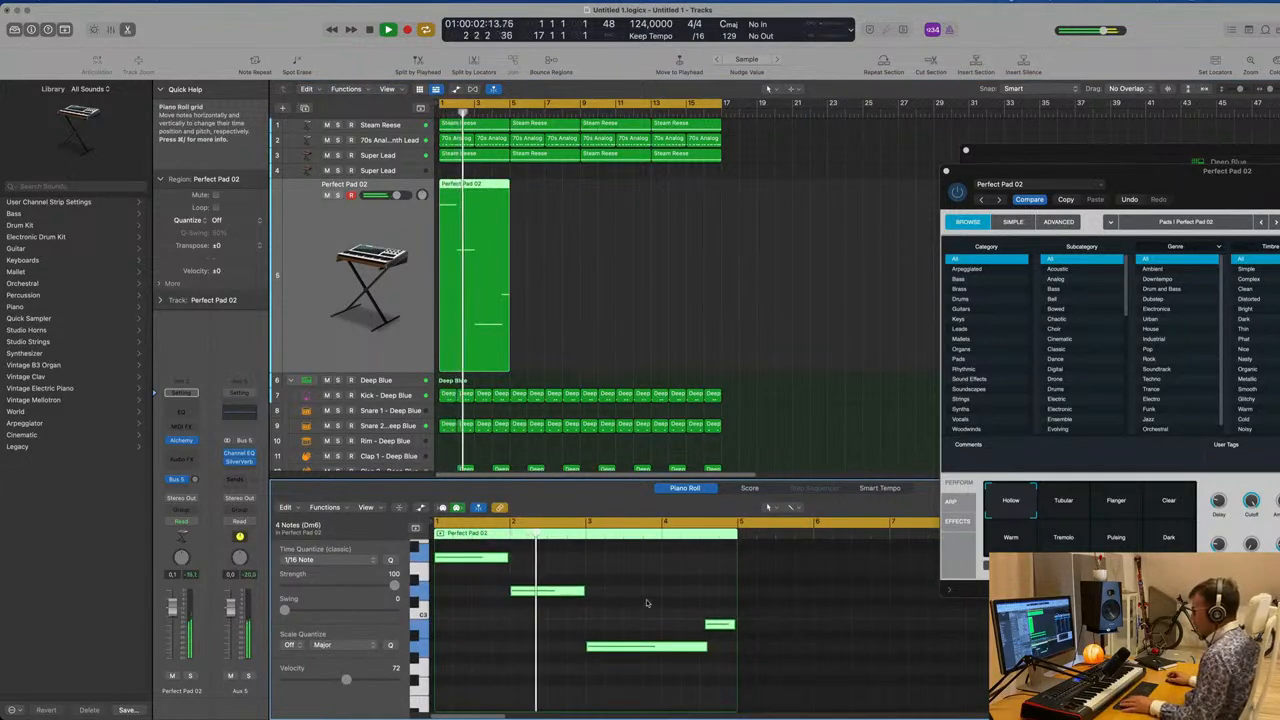
Step: Try deleting the pad's long low note and stretching the last note back to bar 3, and undo these edits
{"action": "left_click", "coordinate": [664, 622]}
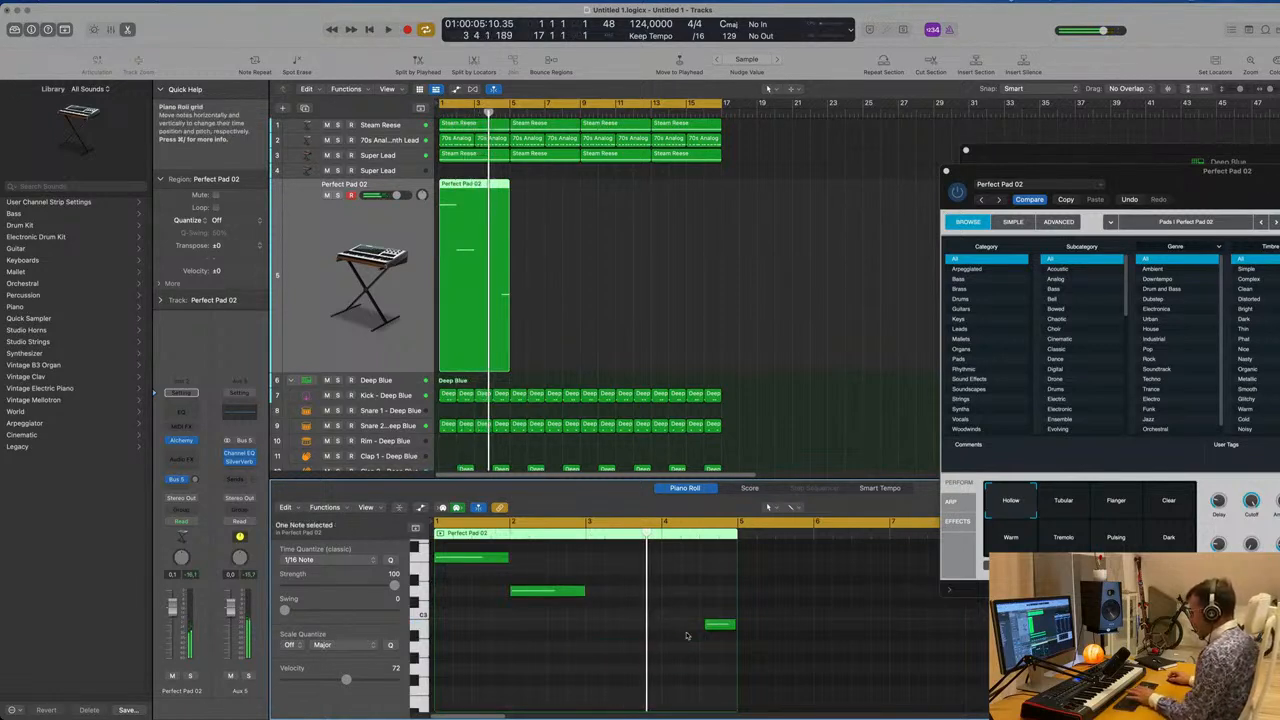
{"action": "left_click_drag", "start_coordinate": [706, 627], "coordinate": [587, 636]}
{"action": "key", "text": "space"}
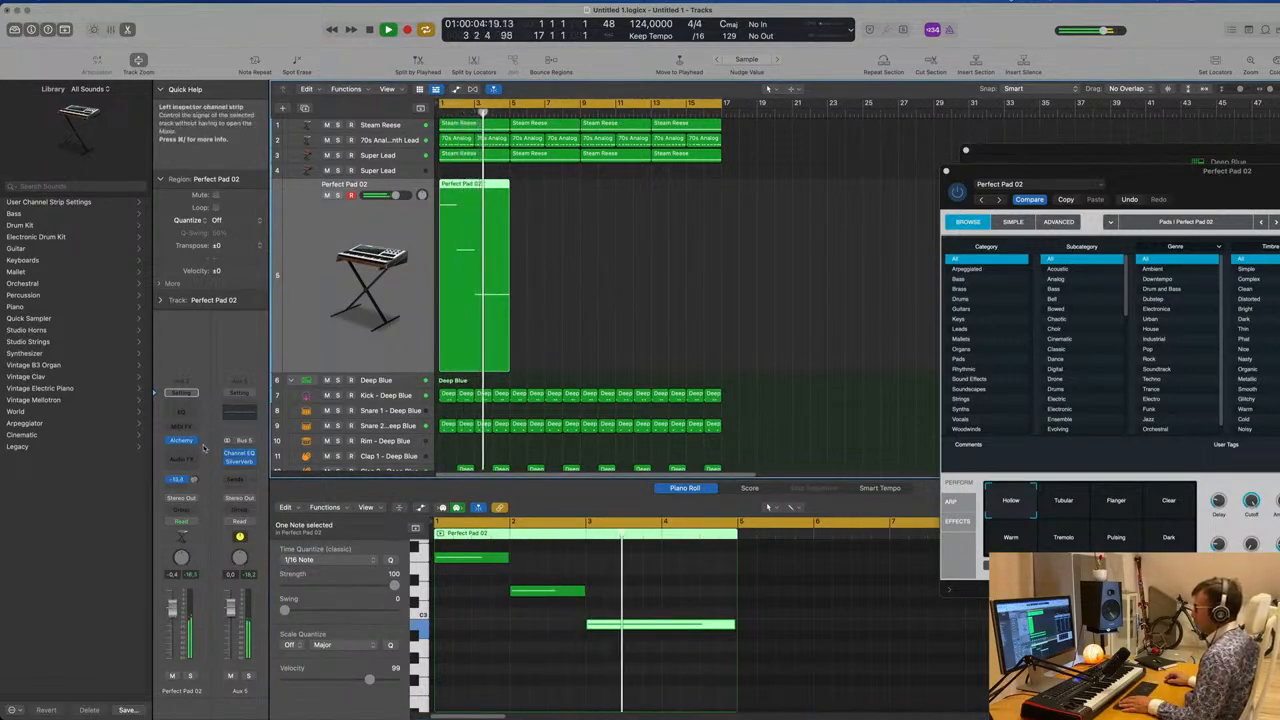
{"action": "key", "text": "space"}
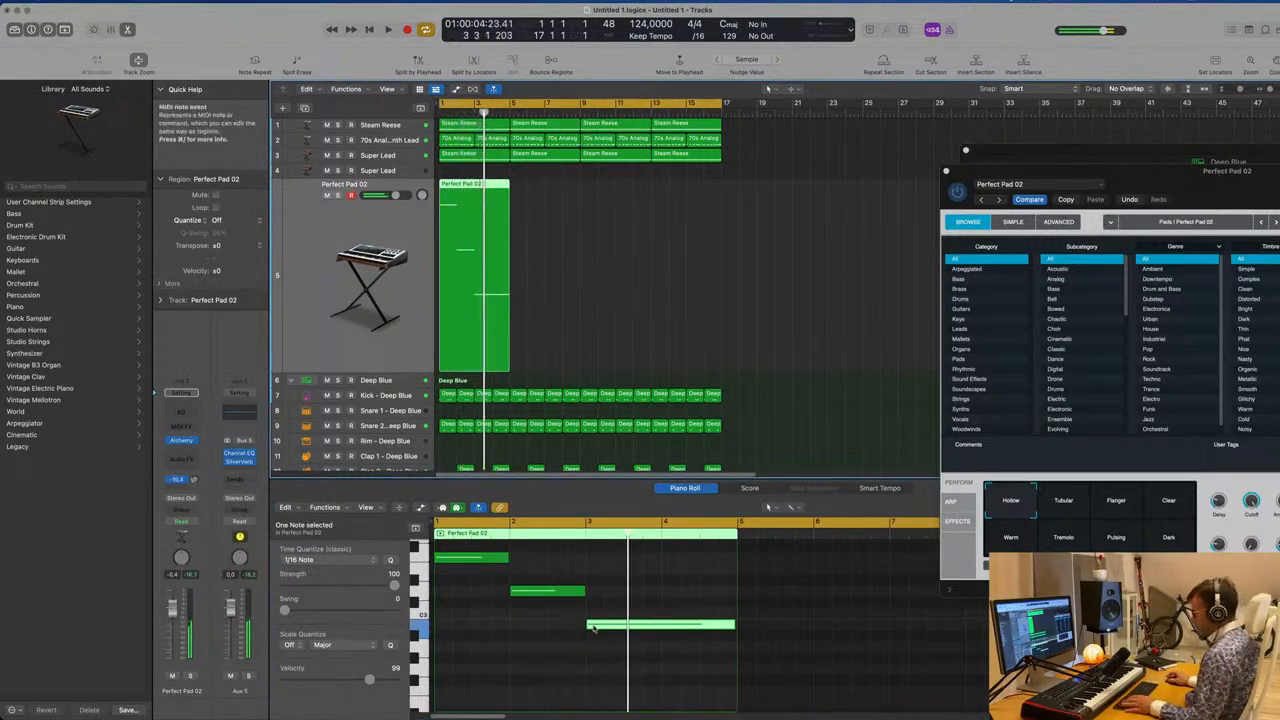
{"action": "left_click", "coordinate": [651, 607]}
{"action": "key", "text": "super+z"}
{"action": "key", "text": "super+z"}
Step: Delete the pad's short last note, extend the low bar 3 note to the region's end and play the result
{"action": "left_click", "coordinate": [700, 604]}
{"action": "mouse_move", "coordinate": [722, 626]}
{"action": "left_mouse_down"}
{"action": "mouse_move", "coordinate": [698, 648]}
{"action": "mouse_move", "coordinate": [731, 647]}
{"action": "left_mouse_up"}
{"action": "left_click", "coordinate": [716, 627]}
{"action": "key", "text": "Delete"}
{"action": "key", "text": "space"}
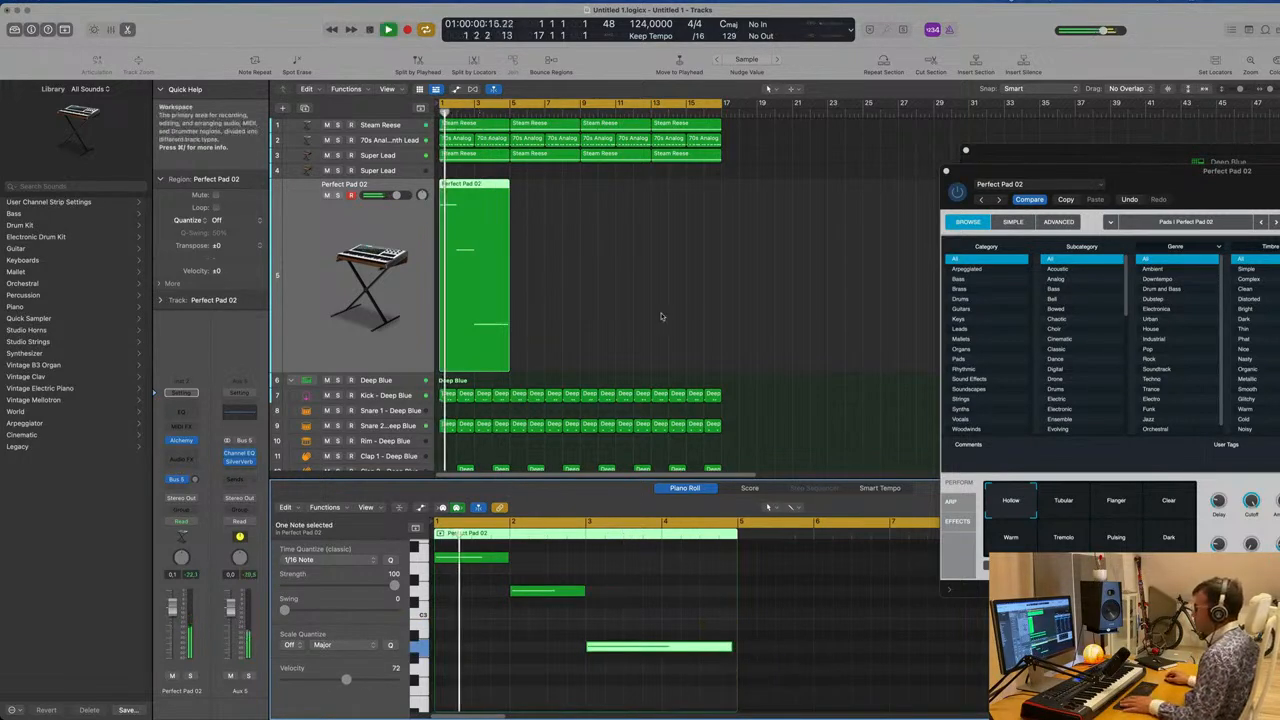
Step: Tweak the pad's Cutoff in Alchemy, audition the Tubular, Flanger, Clear, Dark and Pulsing snapshots during playback, and keep Warm
{"action": "left_click_drag", "start_coordinate": [1142, 173], "coordinate": [709, 181]}
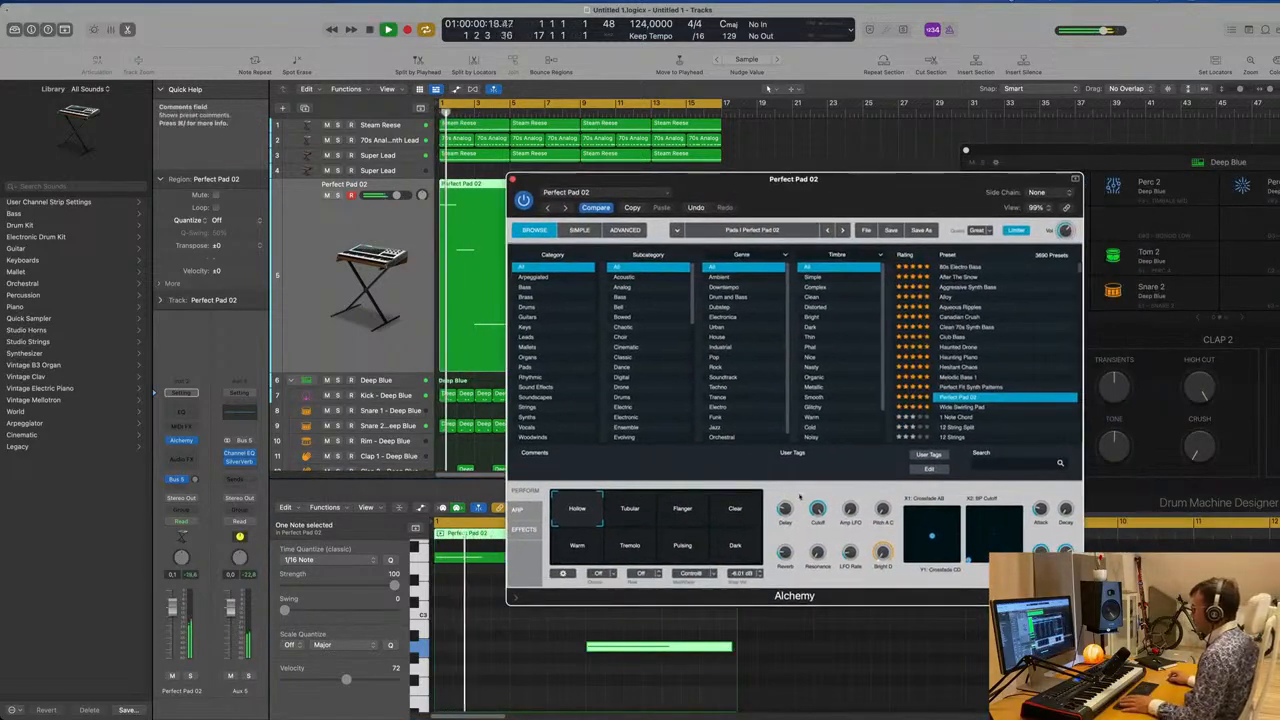
{"action": "left_click", "coordinate": [480, 345]}
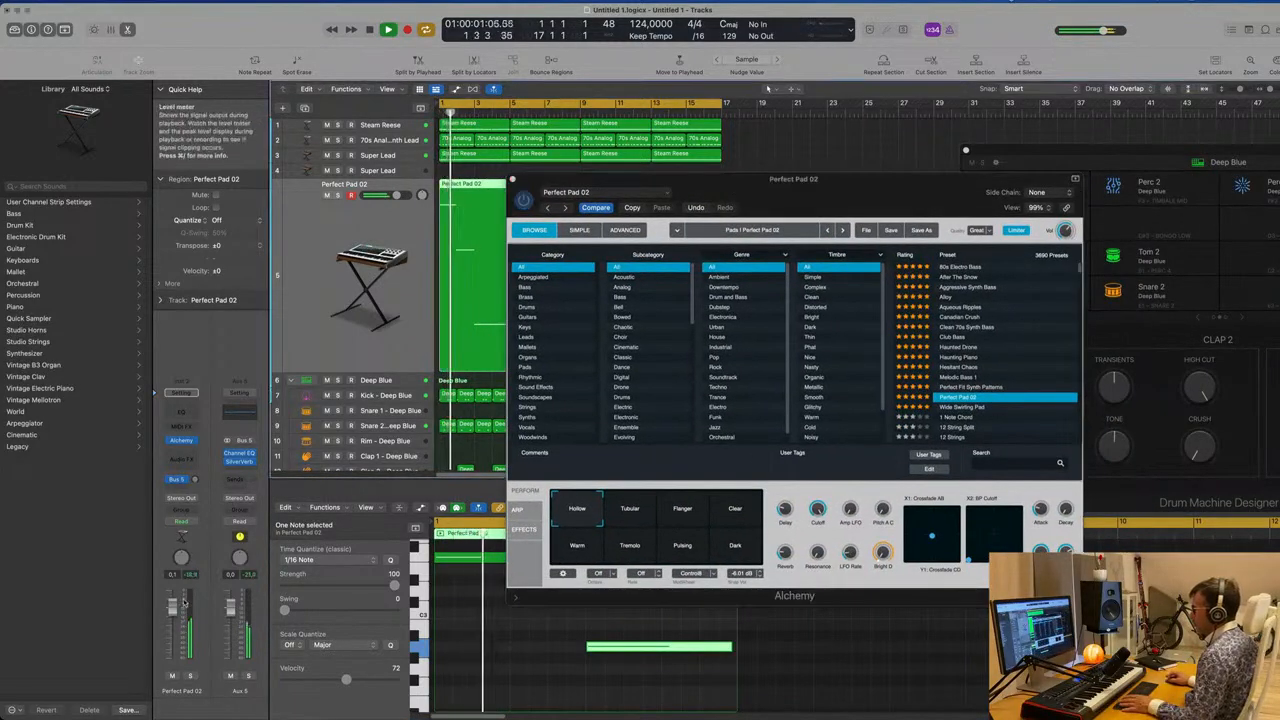
{"action": "left_click_drag", "start_coordinate": [812, 513], "coordinate": [817, 514]}
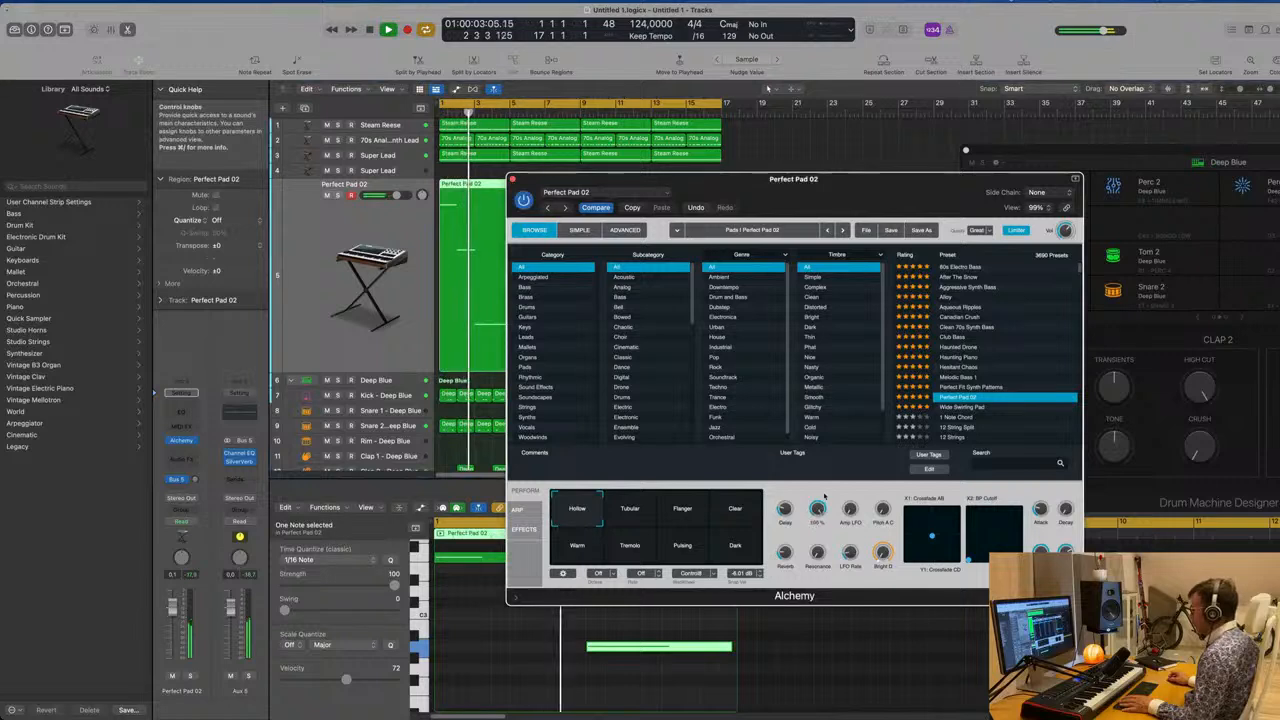
{"action": "left_click", "coordinate": [640, 511]}
{"action": "left_click", "coordinate": [687, 512]}
{"action": "left_click", "coordinate": [740, 513]}
{"action": "left_click", "coordinate": [738, 551]}
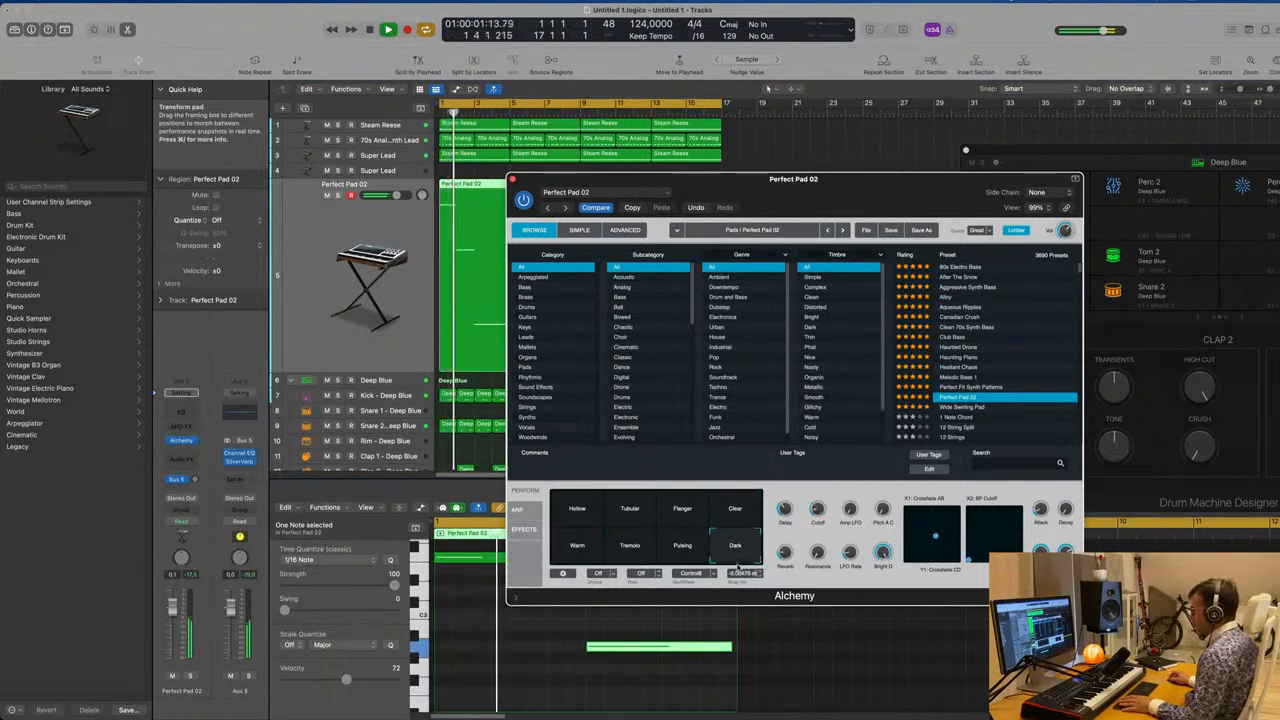
{"action": "left_click", "coordinate": [675, 558]}
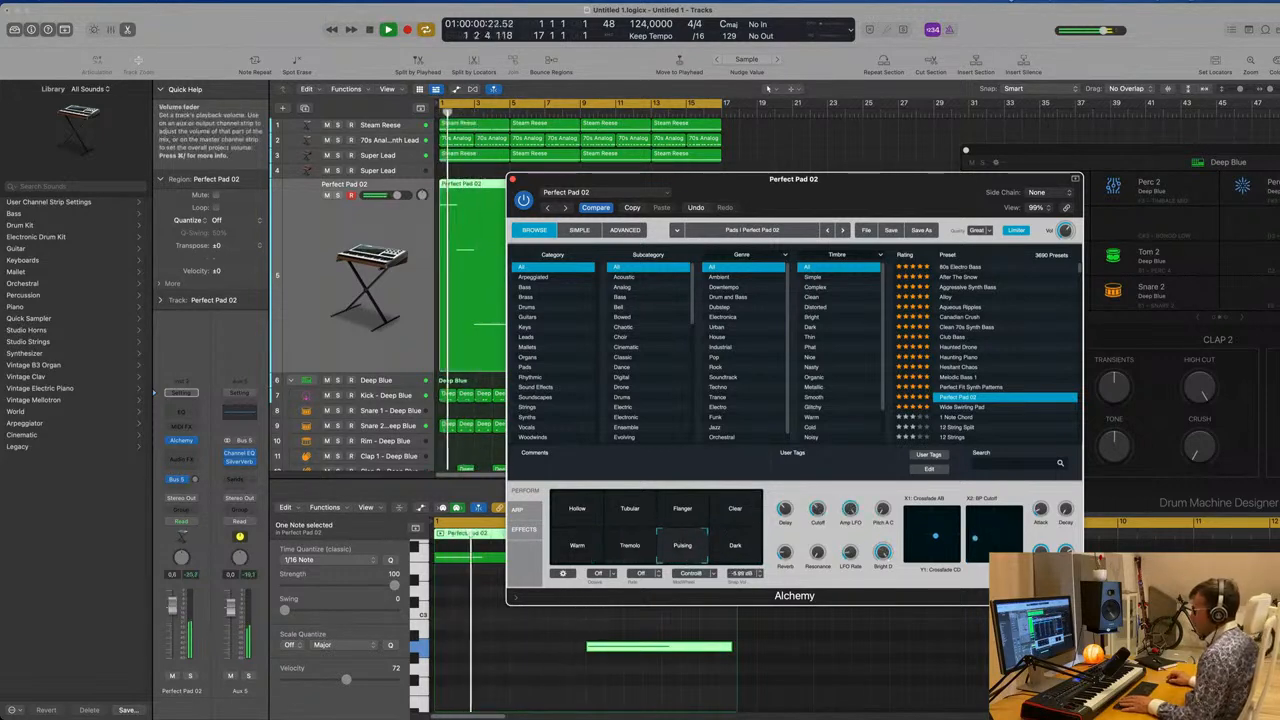
{"action": "left_click", "coordinate": [576, 548]}
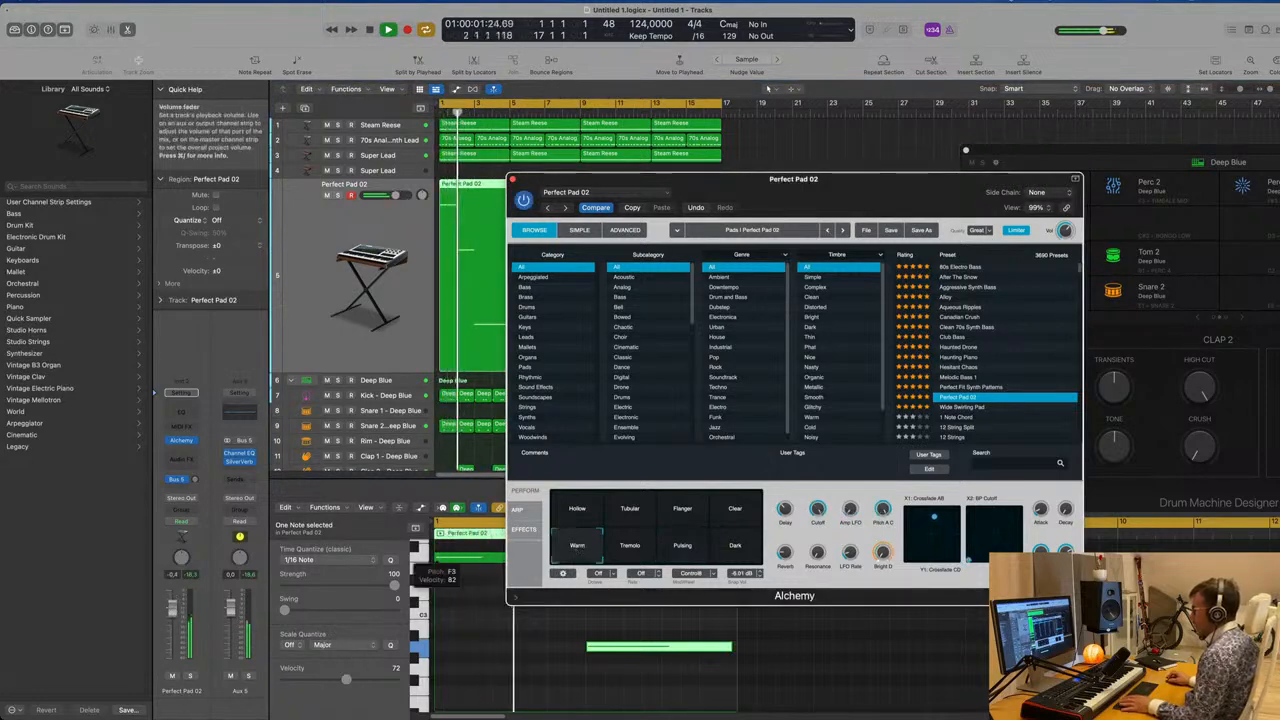
Step: Move the Alchemy window aside and repeat the Perfect Pad 02 region three times to fill sixteen bars
{"action": "left_click_drag", "start_coordinate": [733, 211], "coordinate": [937, 167]}
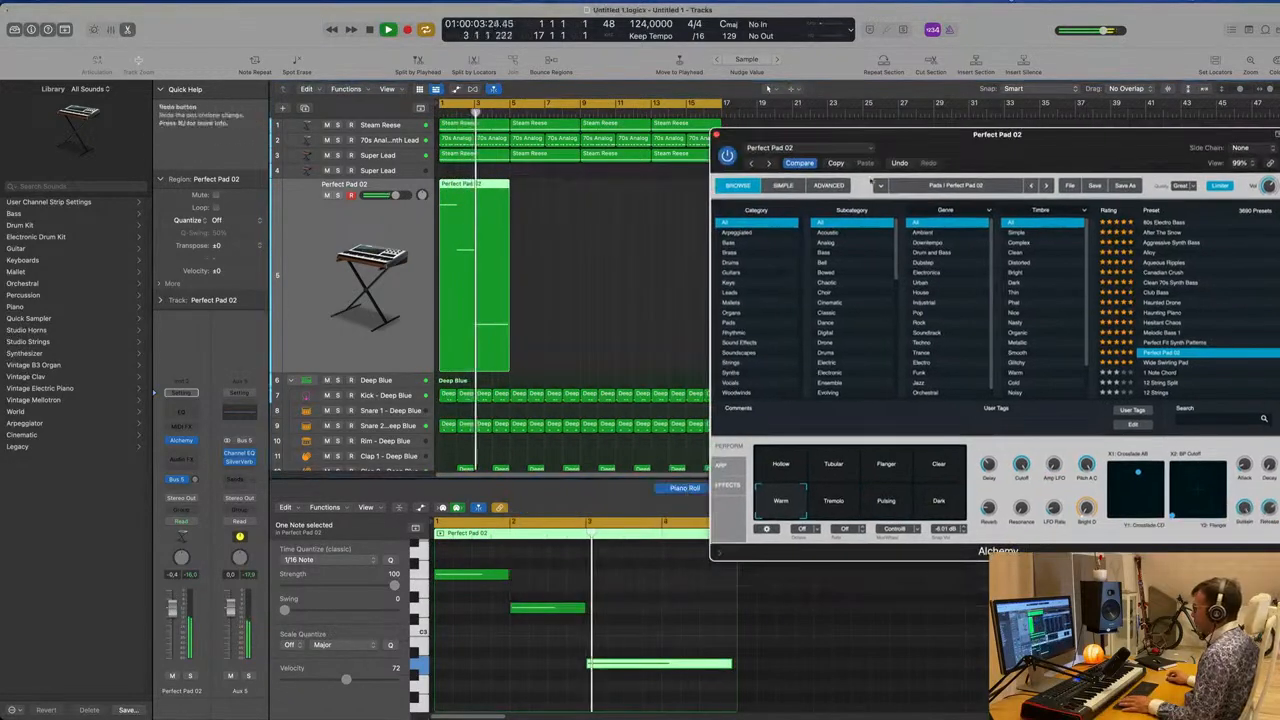
{"action": "key", "text": "super+r"}
{"action": "key", "text": "super+r"}
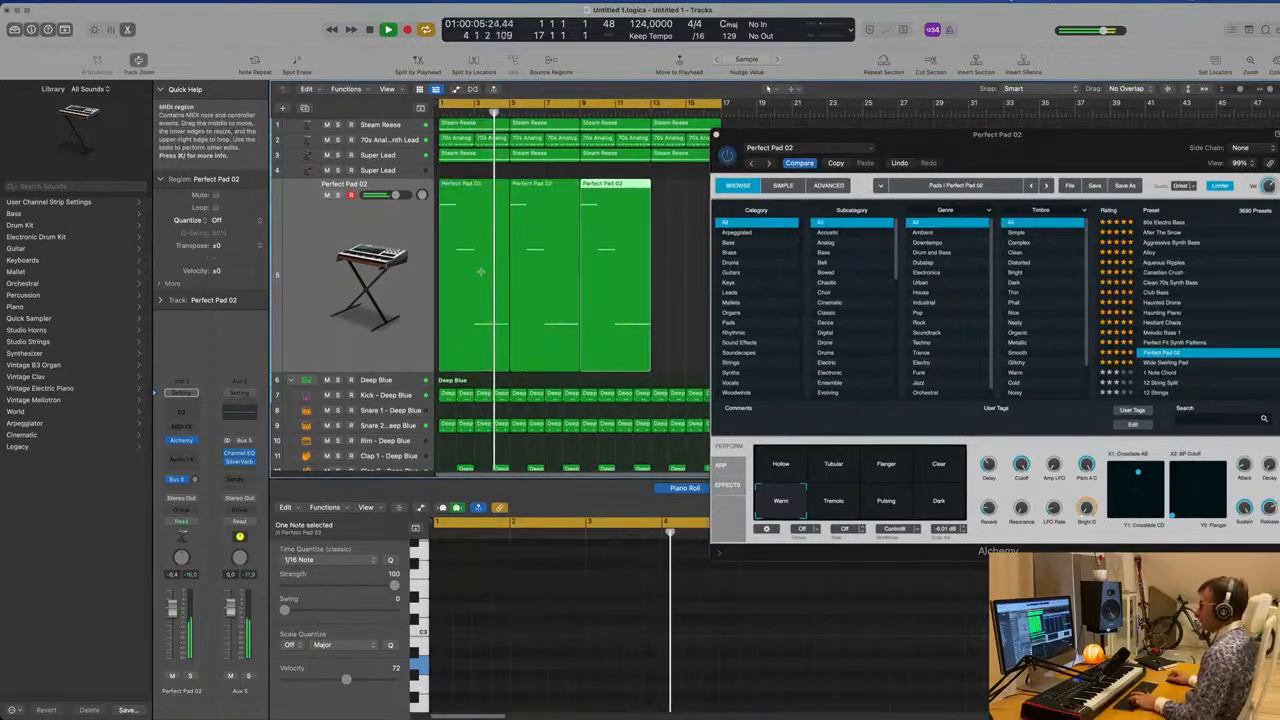
{"action": "key", "text": "super+r"}
{"action": "left_click_drag", "start_coordinate": [1007, 134], "coordinate": [1264, 122]}
{"action": "key", "text": "super+Left"}
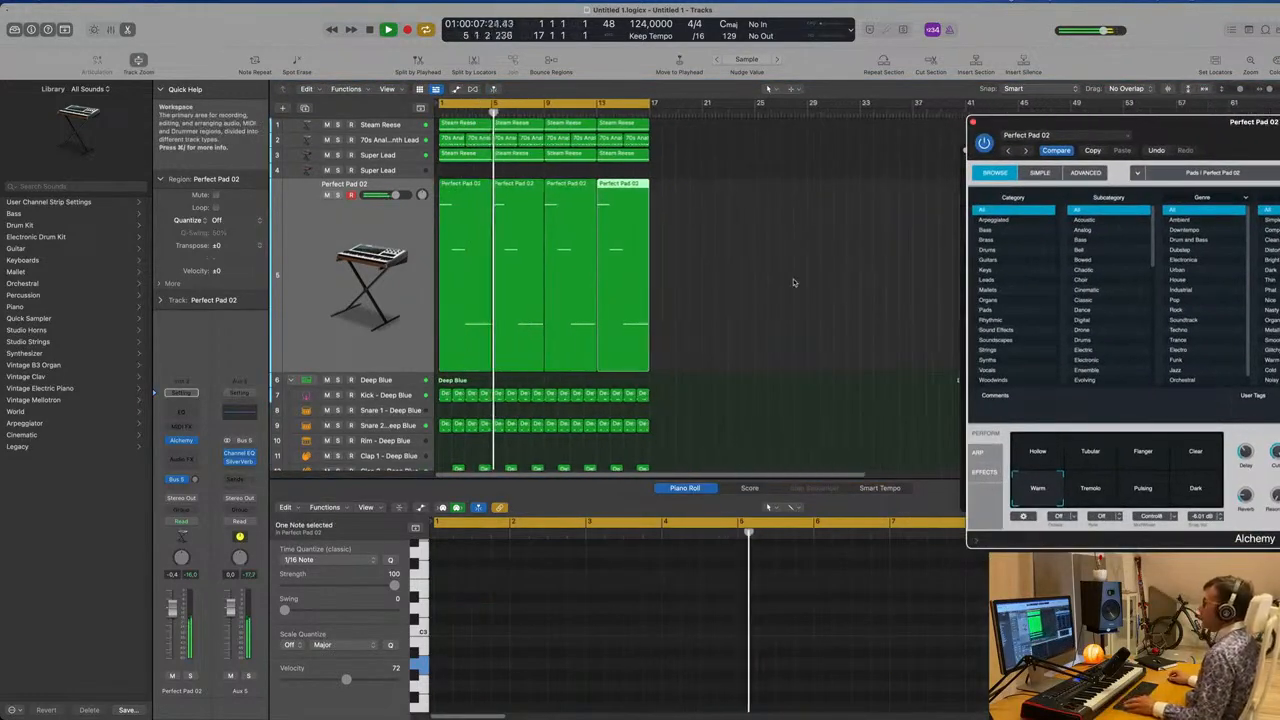
{"action": "left_click", "coordinate": [793, 282]}
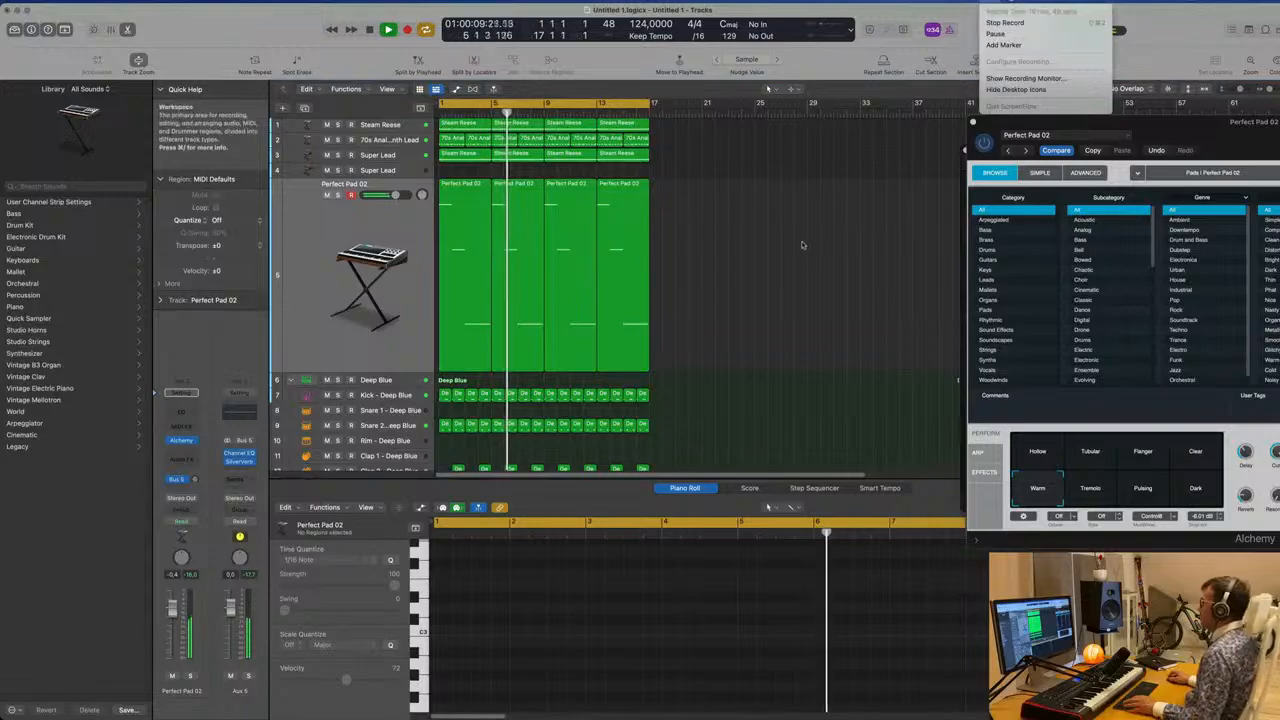